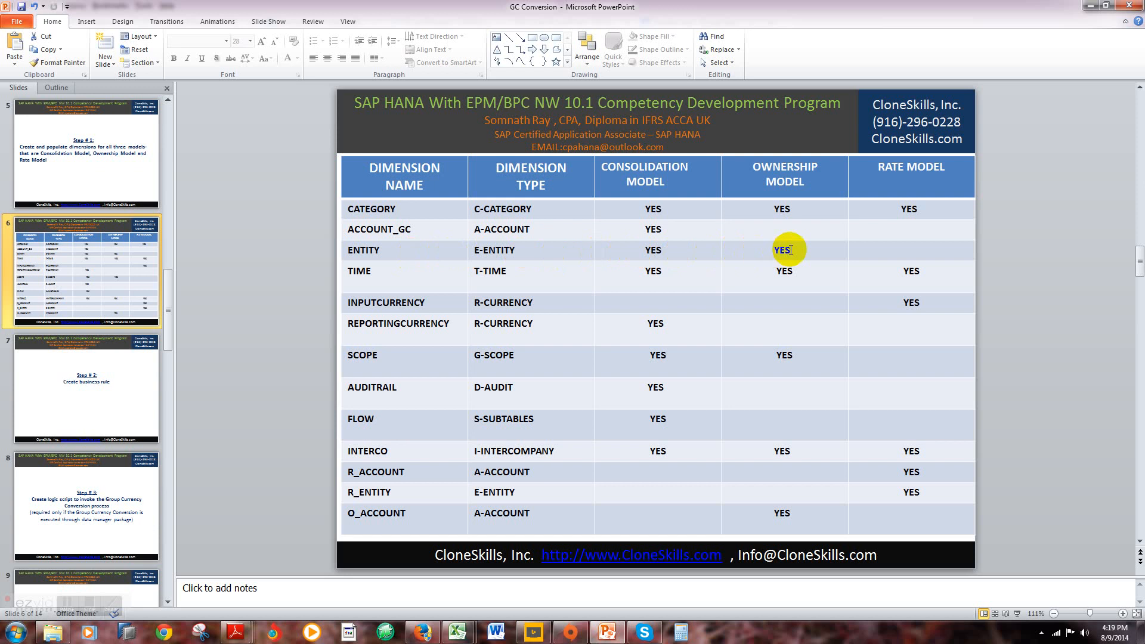
# Step: Advance to the Step # 2 slide and examine the Consolidation model's AVG currency translation rule in Planning and Consolidation in Firefox
pyautogui.moveTo(483, 271); pyautogui.dragTo(501, 273)
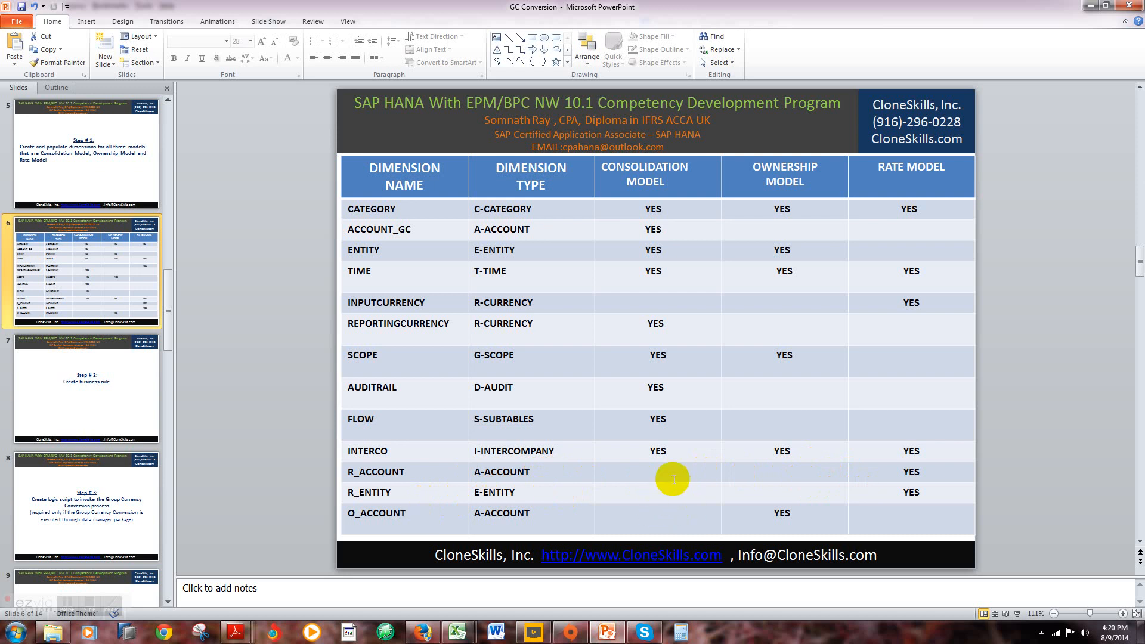
pyautogui.scroll(-1, 673, 479)
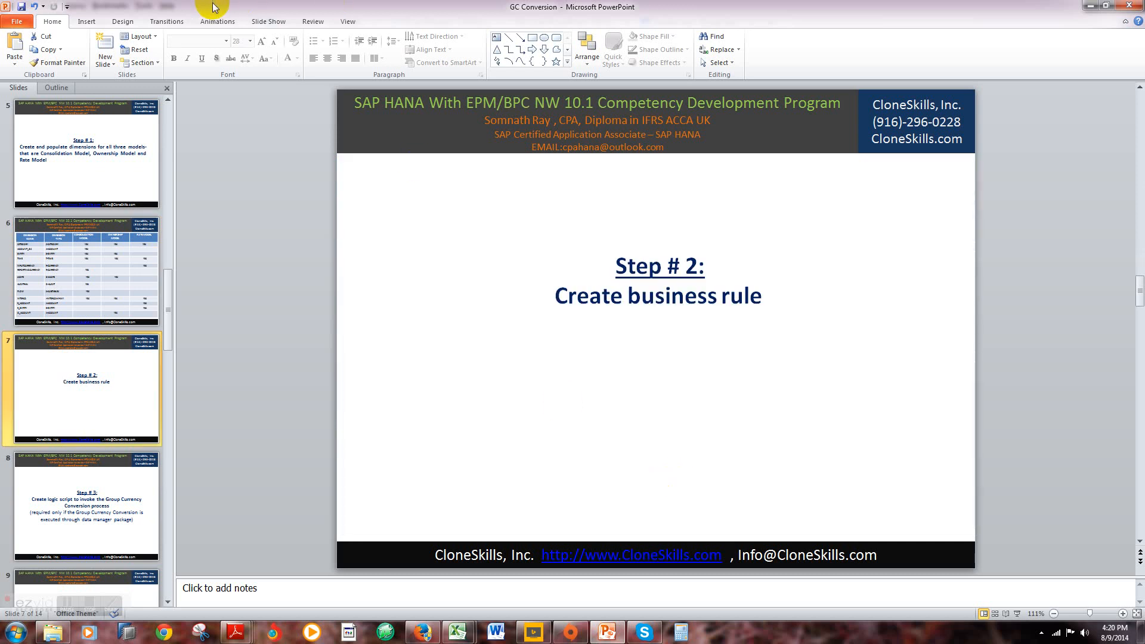
pyautogui.moveTo(419, 634)
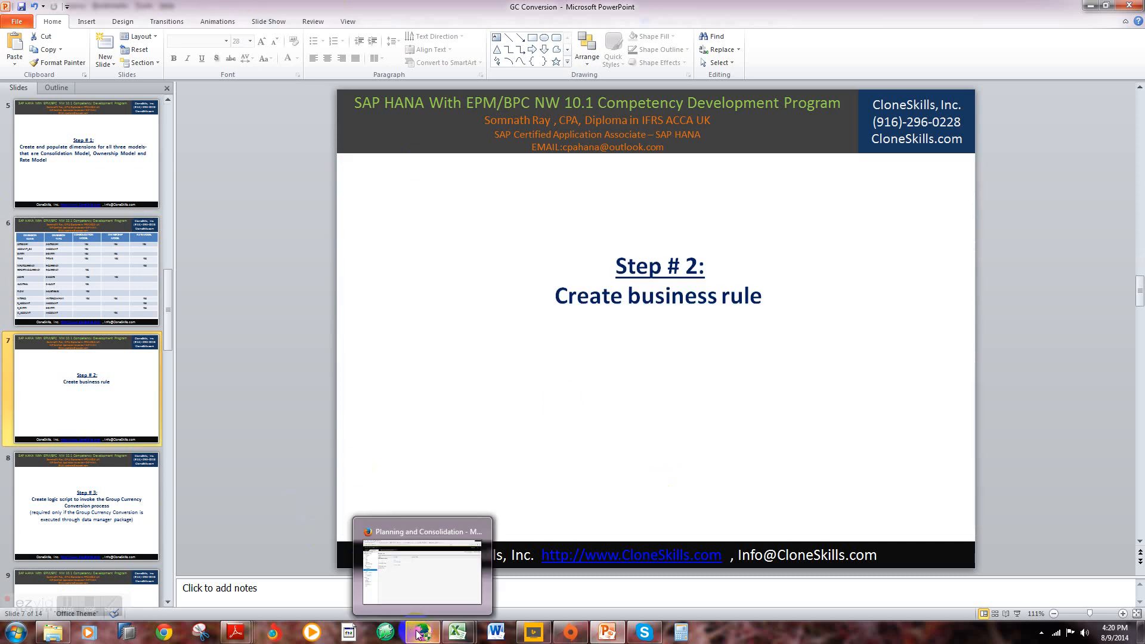
pyautogui.click(409, 585)
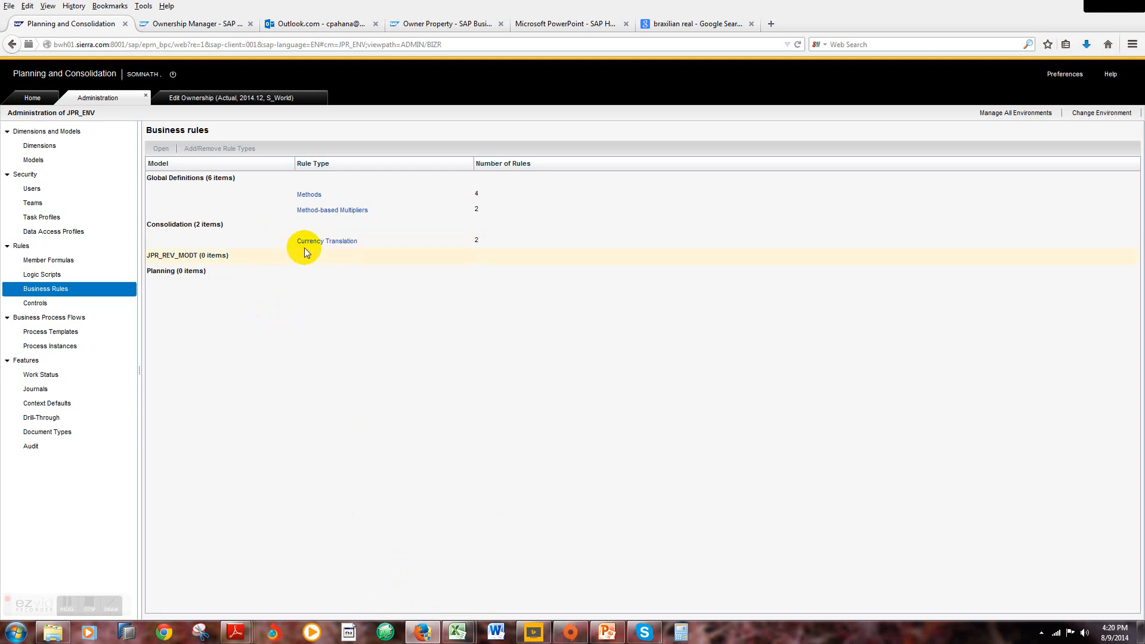
pyautogui.click(321, 241)
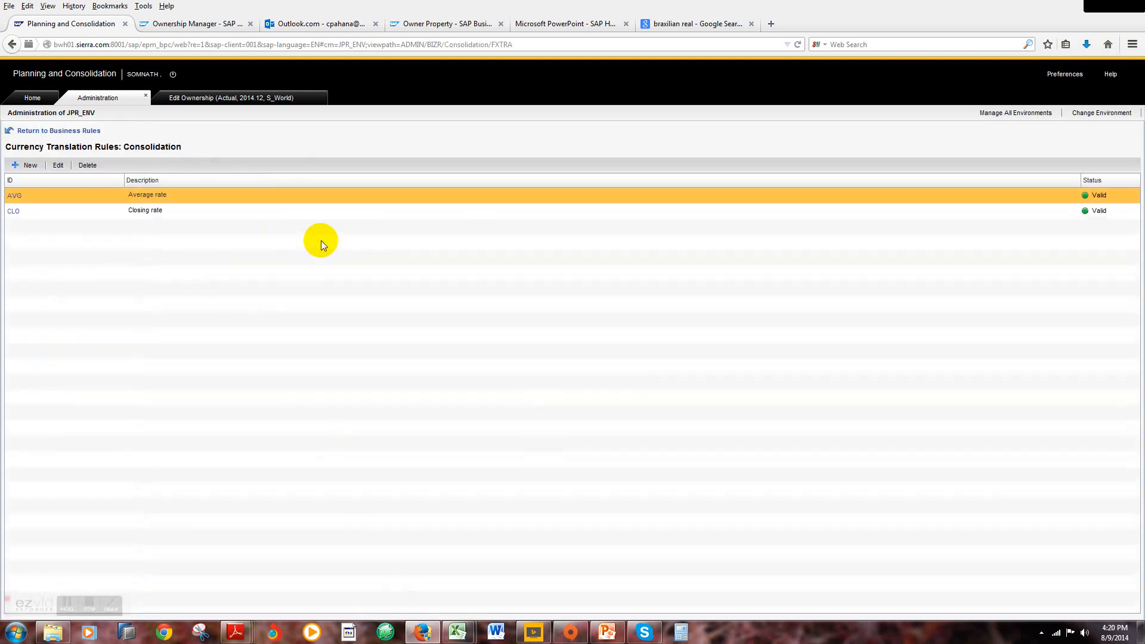
pyautogui.click(14, 199)
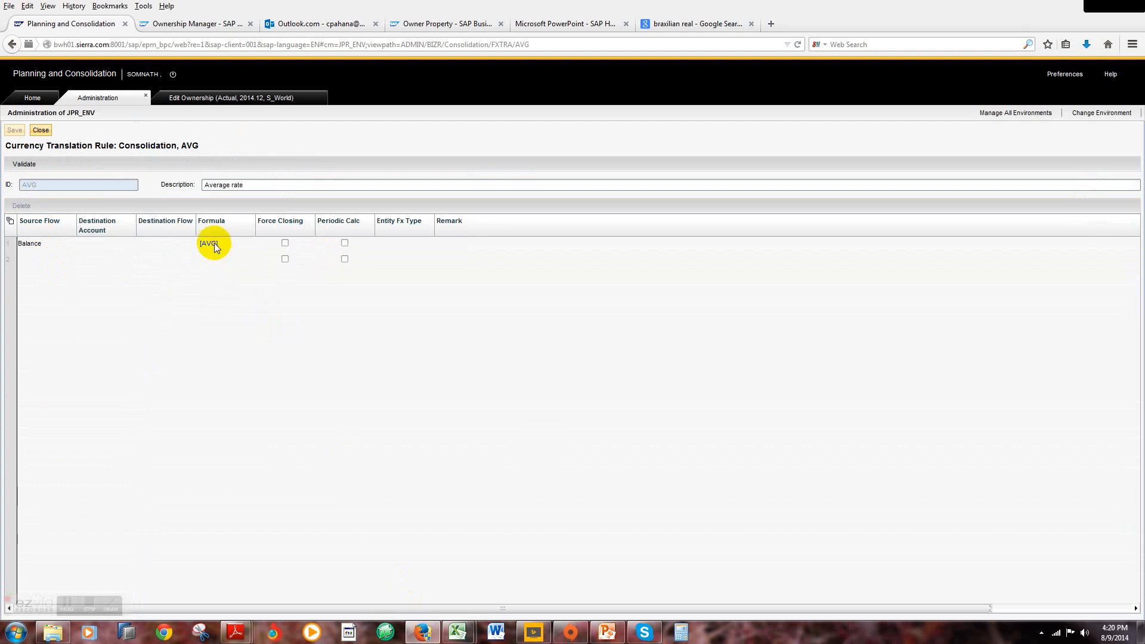
pyautogui.click(50, 132)
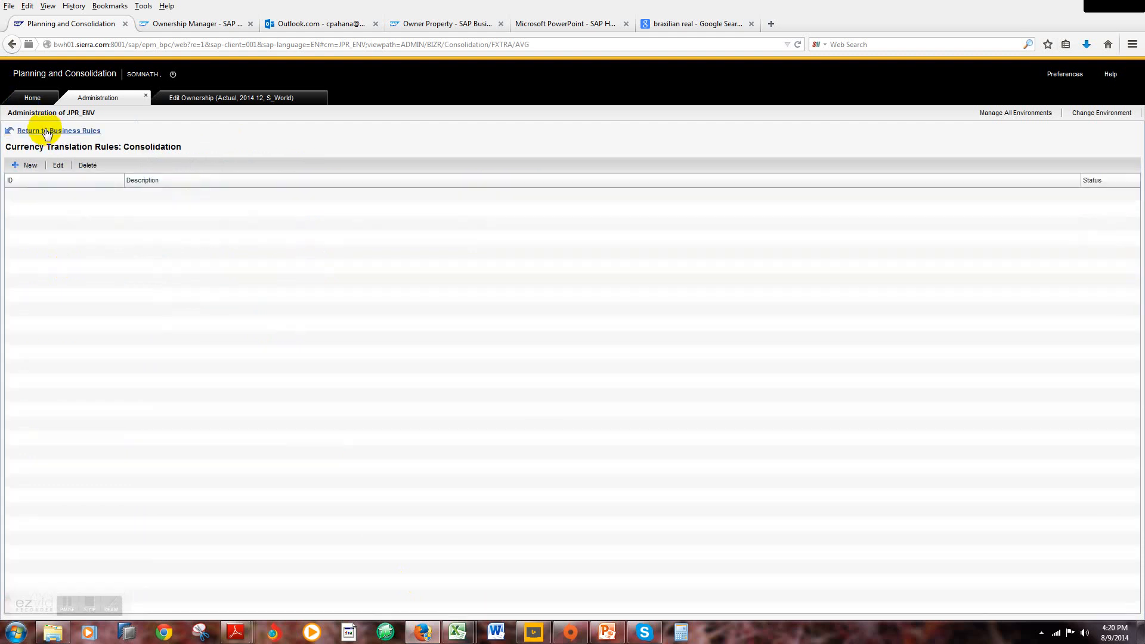
# Step: Advance to the Step # 3 slide in PowerPoint and examine the Consolidation model's FXTRANS.LGF logic script in Firefox
pyautogui.click(607, 632)
pyautogui.scroll(-1, 559, 553)
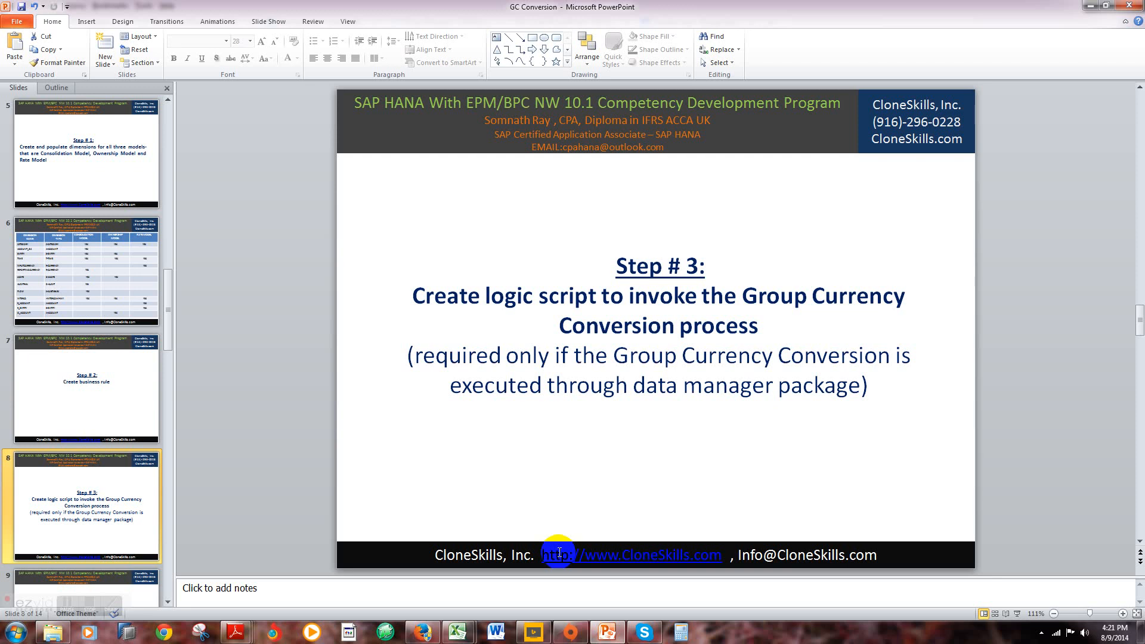
pyautogui.moveTo(423, 632)
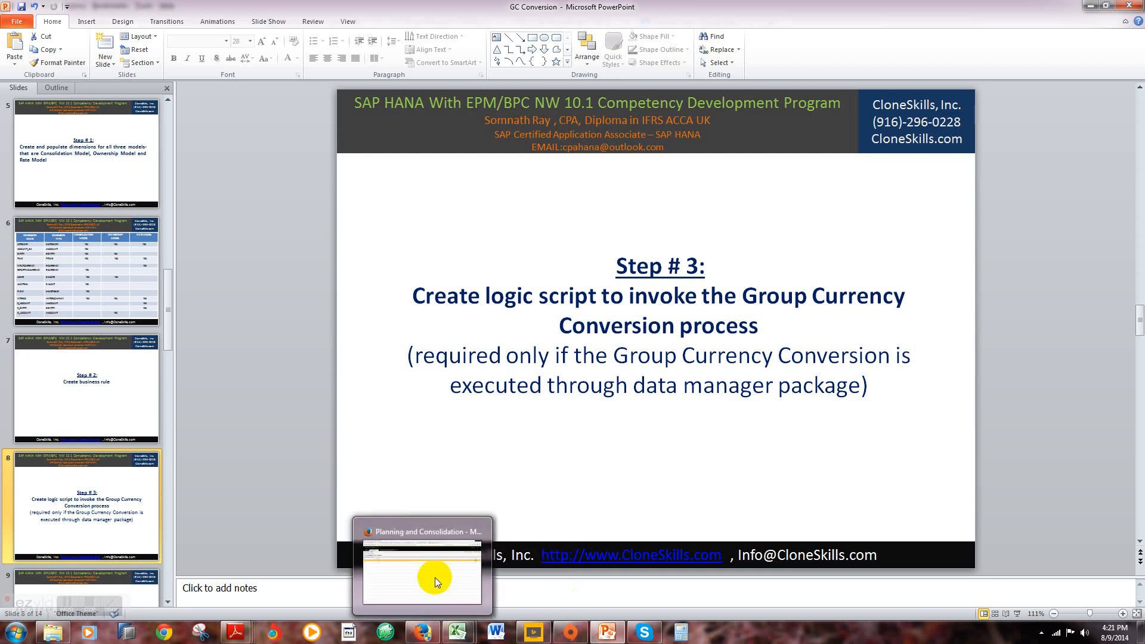
pyautogui.click(435, 577)
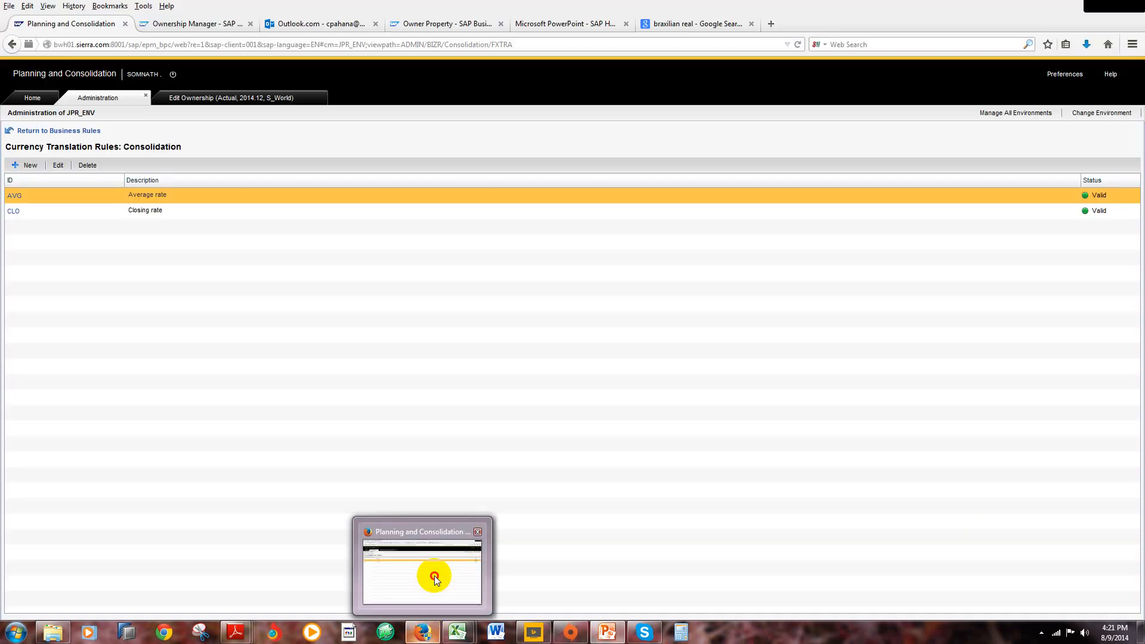
pyautogui.click(75, 132)
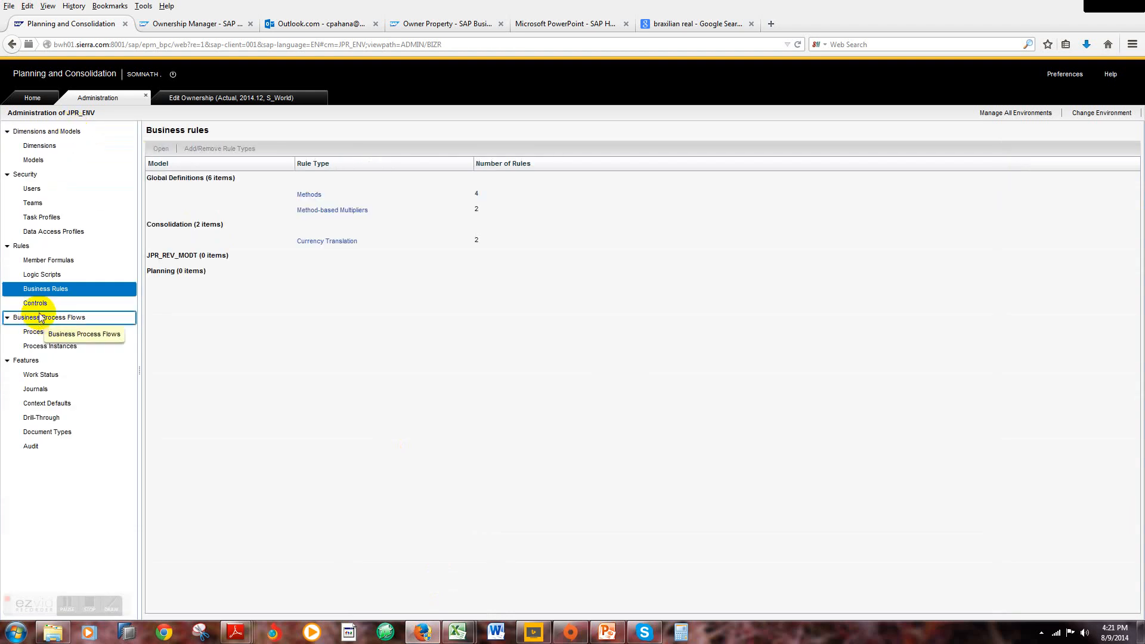
pyautogui.click(42, 274)
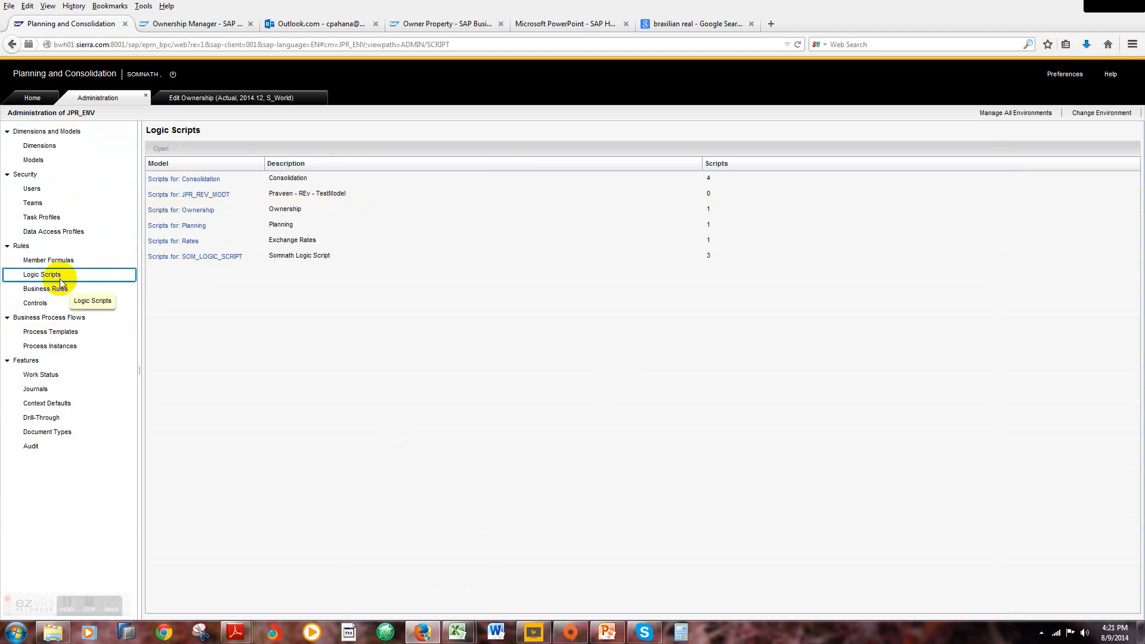
pyautogui.click(177, 180)
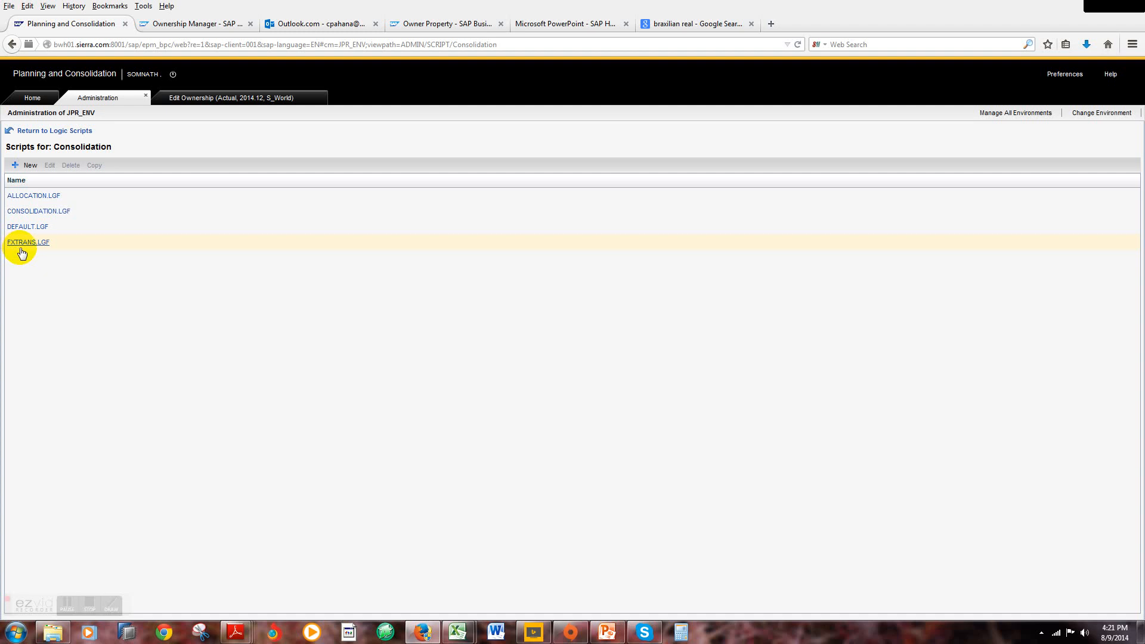
pyautogui.click(25, 243)
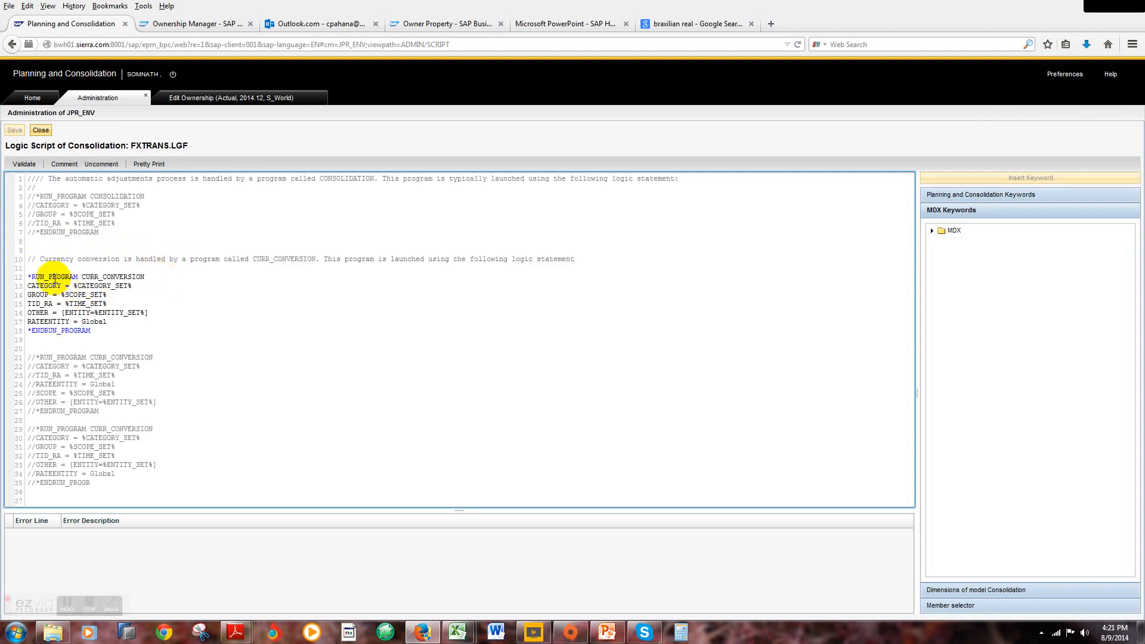
pyautogui.click(41, 130)
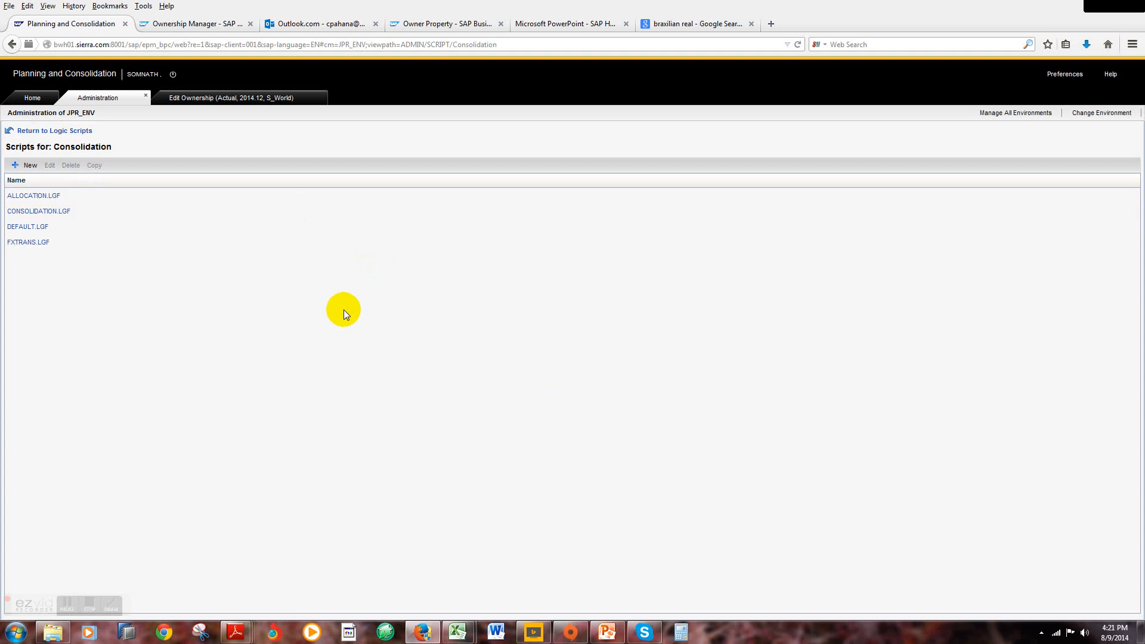
pyautogui.click(75, 131)
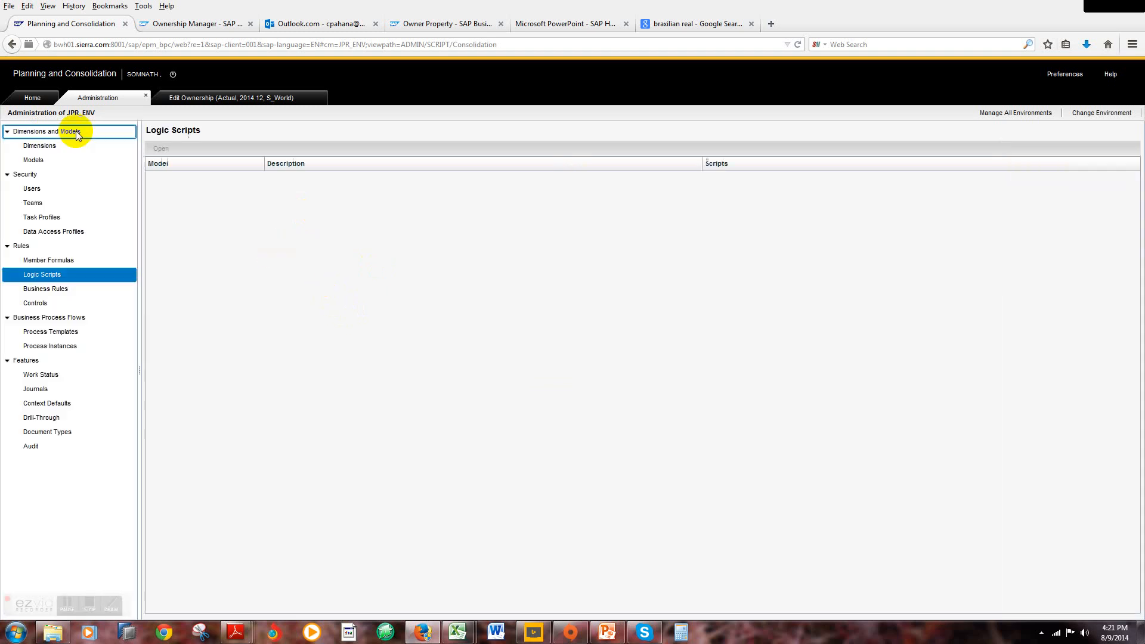
# Step: Advance to the Step # 4 slide in PowerPoint and open the Data Manager's Organize Package List in the Excel workbook Book1
pyautogui.click(607, 632)
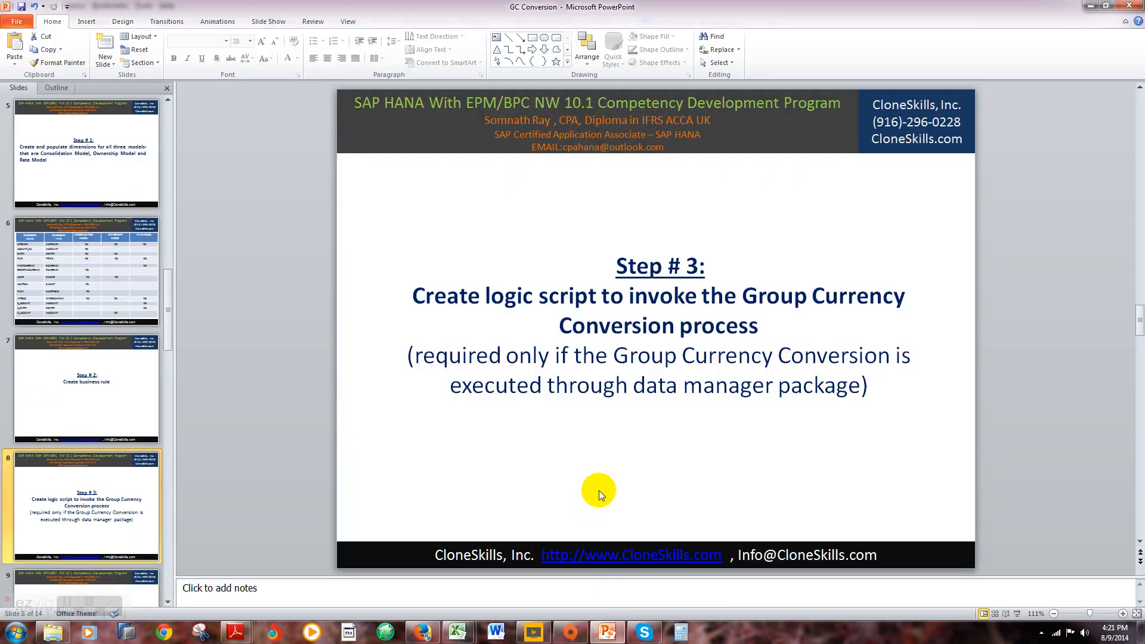
pyautogui.scroll(-1, 612, 471)
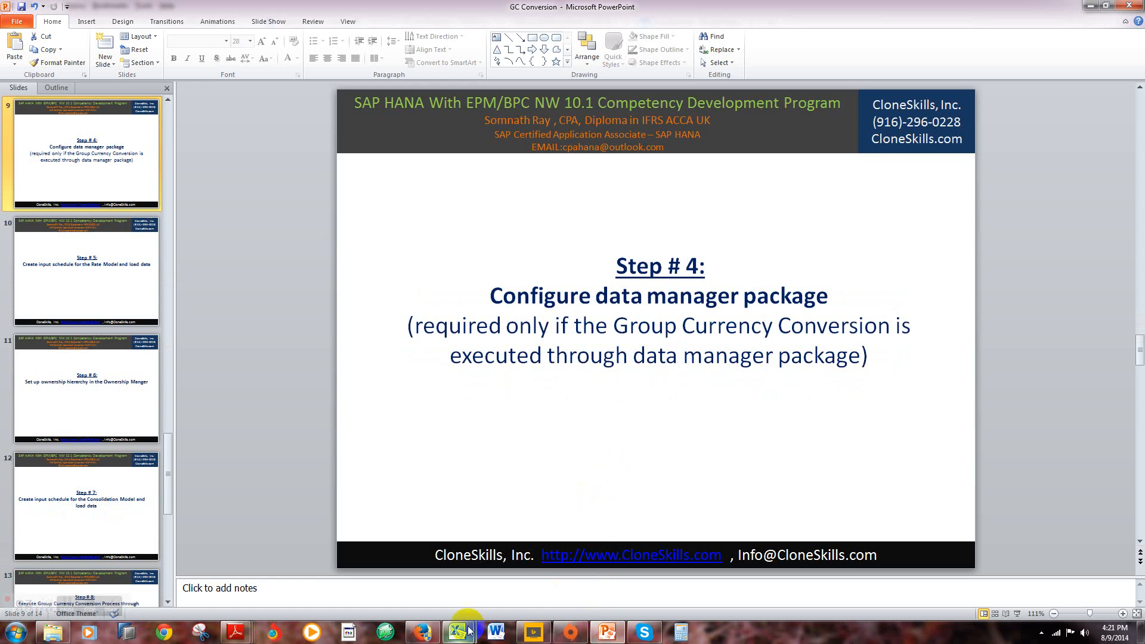
pyautogui.moveTo(457, 630)
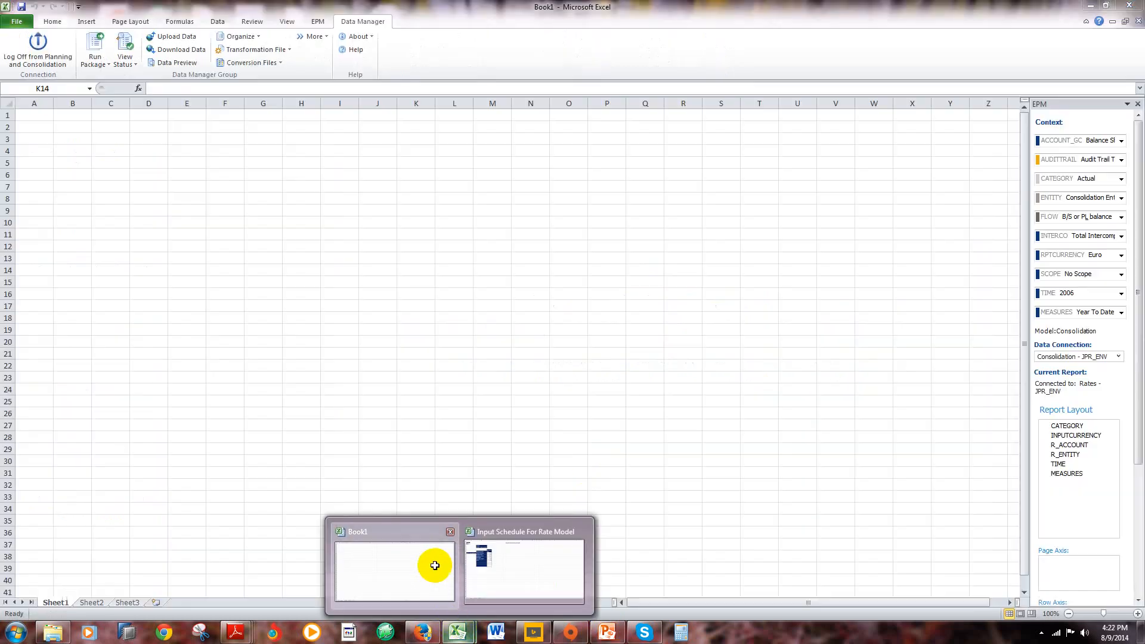
pyautogui.click(436, 569)
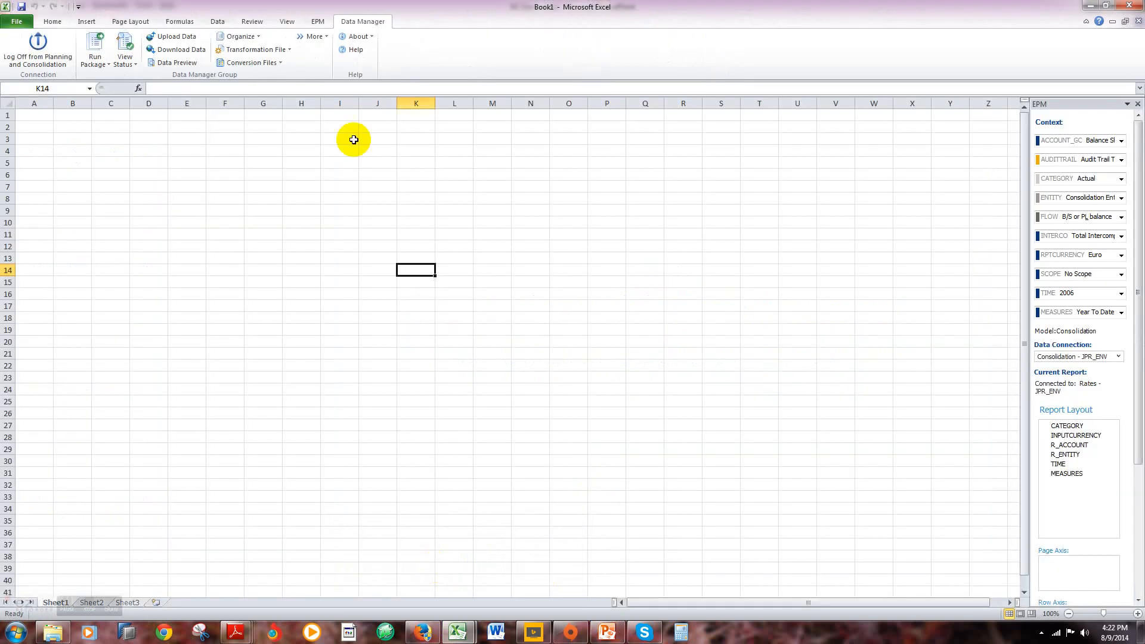
pyautogui.click(259, 37)
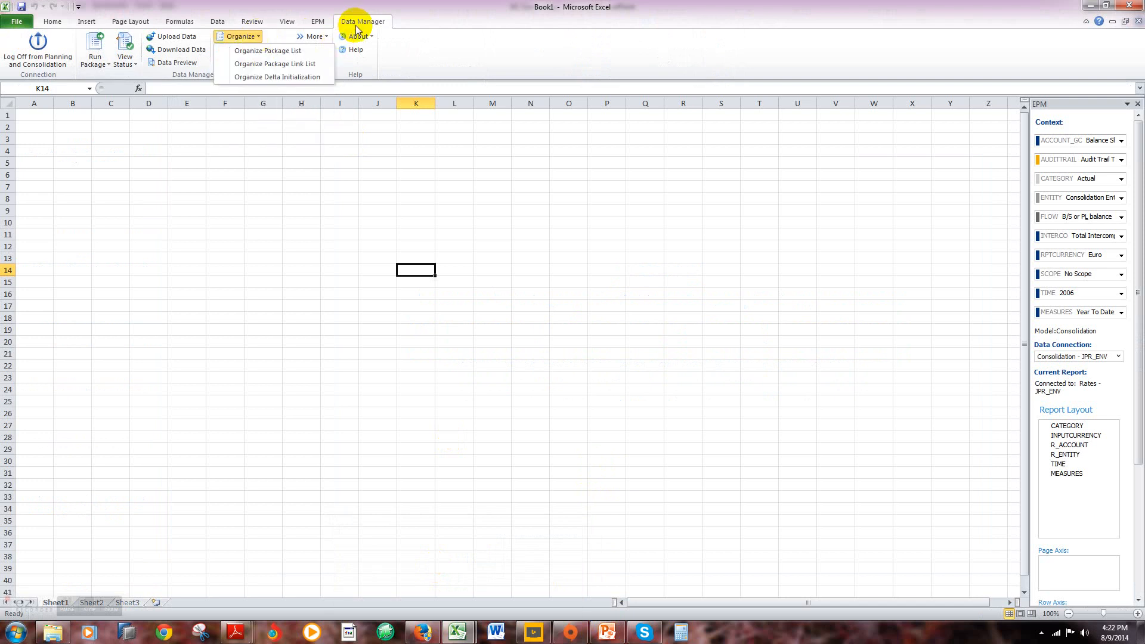
pyautogui.click(288, 51)
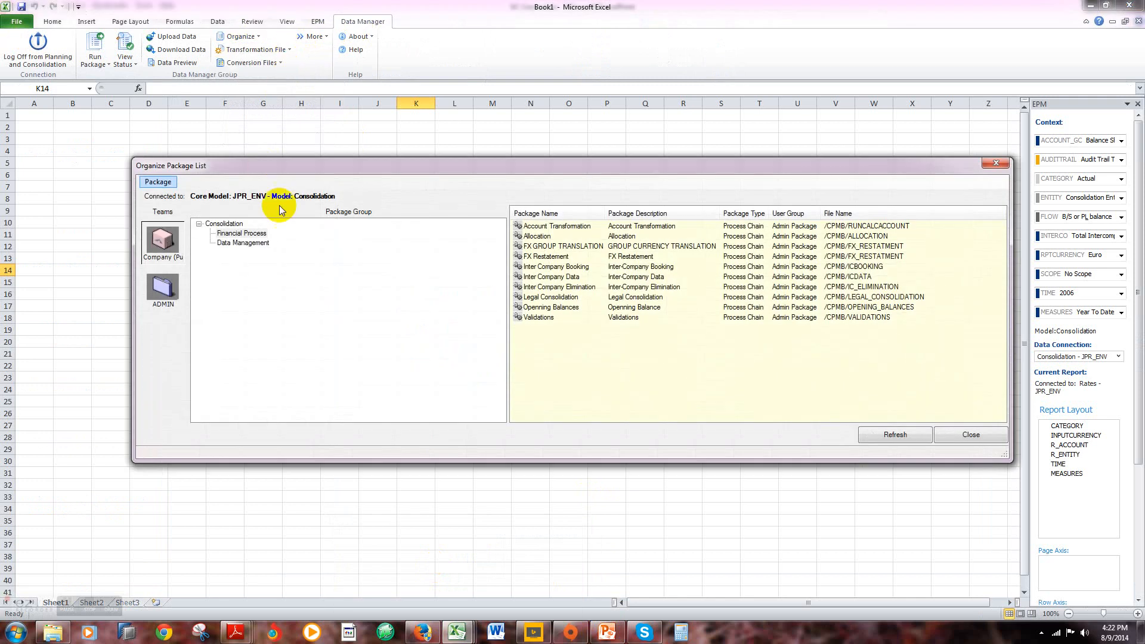
# Step: Examine the FX GROUP TRANSLATION package's FX_RESTATMENT_LOGIC task and advanced script, and close the package without saving
pyautogui.click(544, 247)
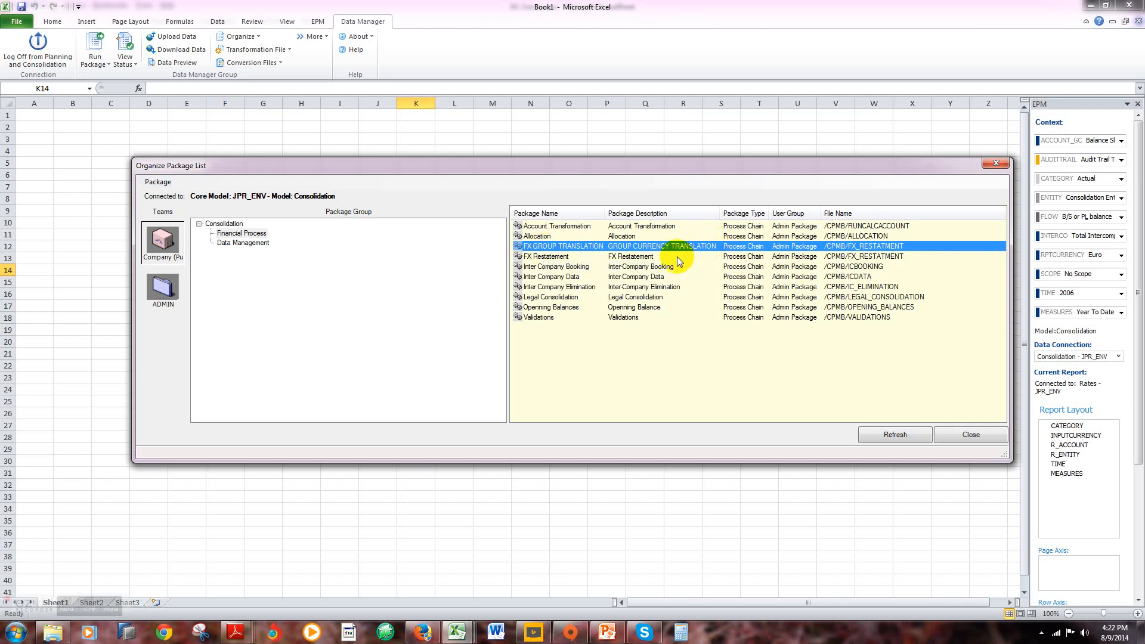
pyautogui.rightClick(739, 248)
pyautogui.click(765, 268)
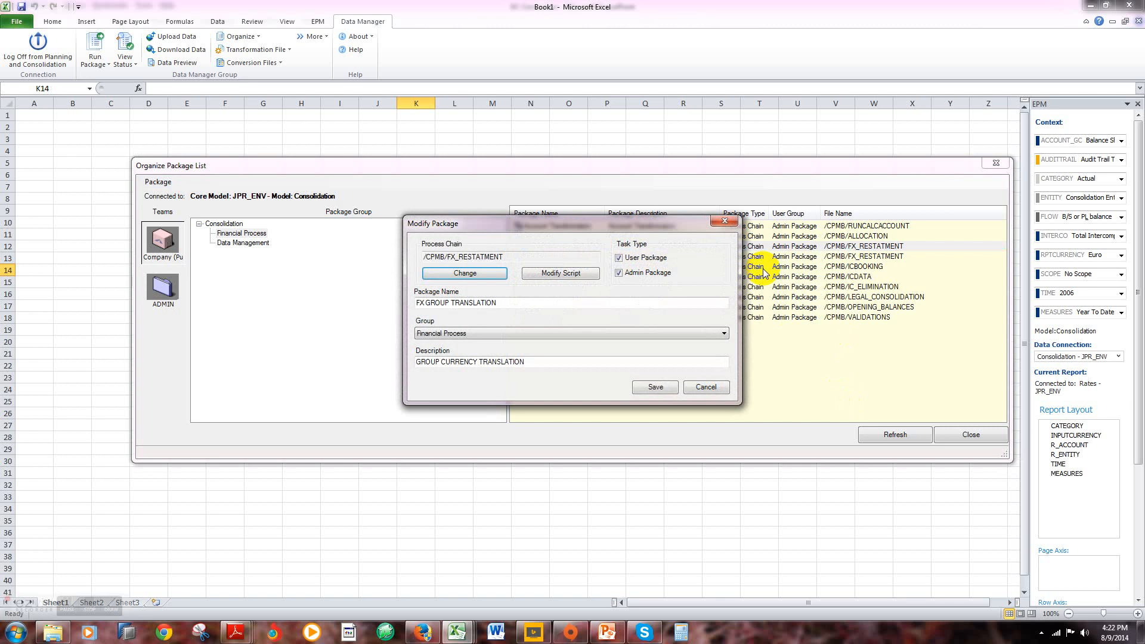
pyautogui.click(589, 275)
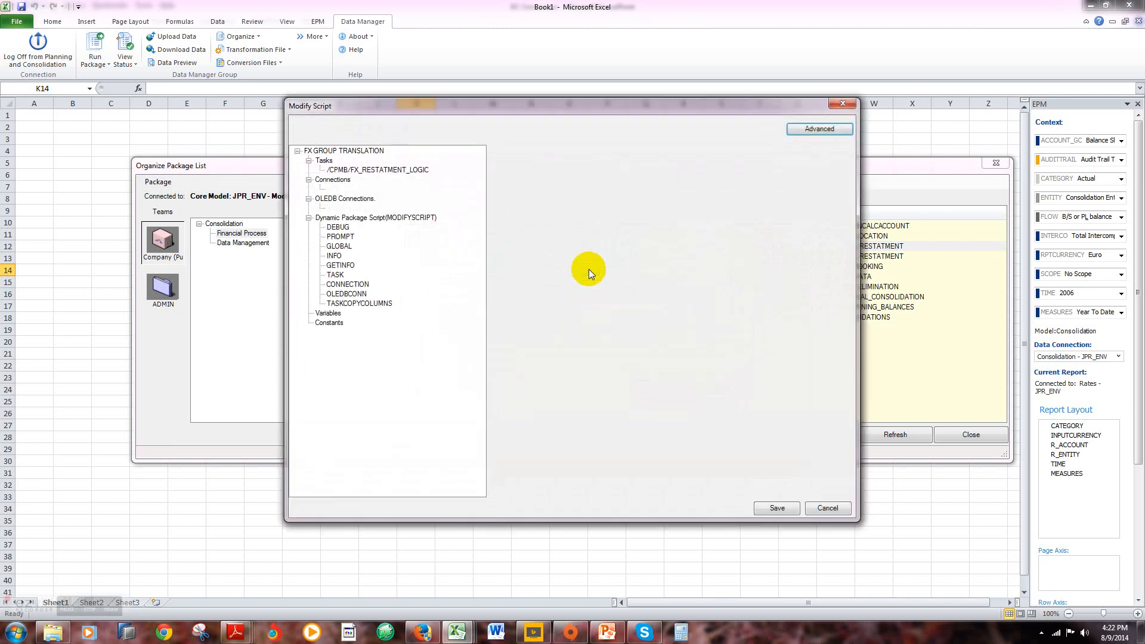
pyautogui.click(349, 171)
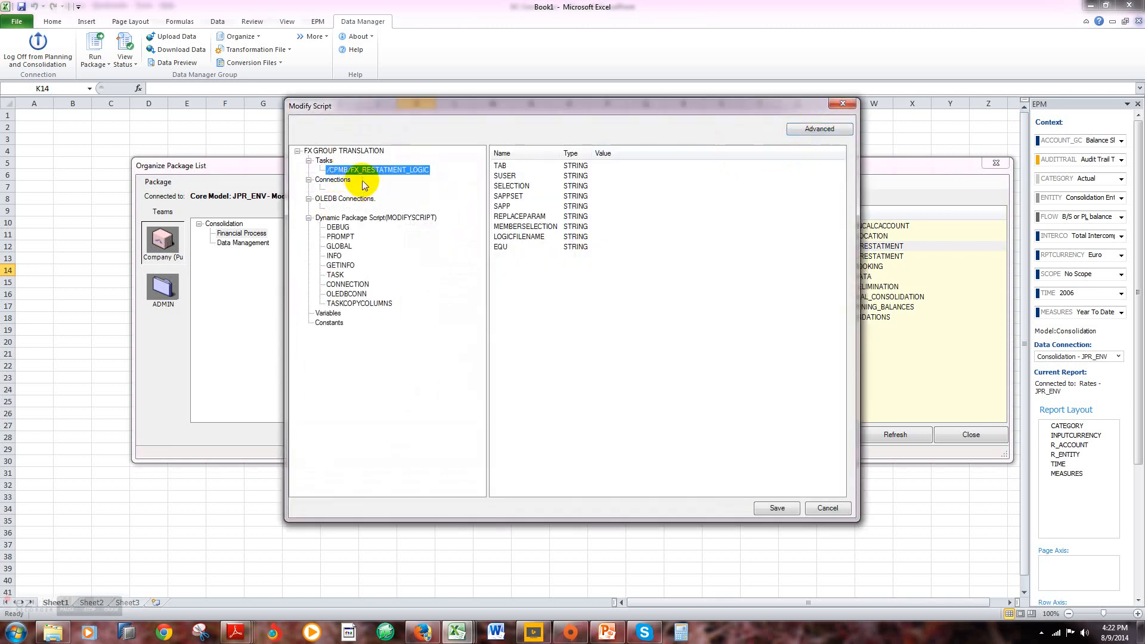
pyautogui.click(817, 130)
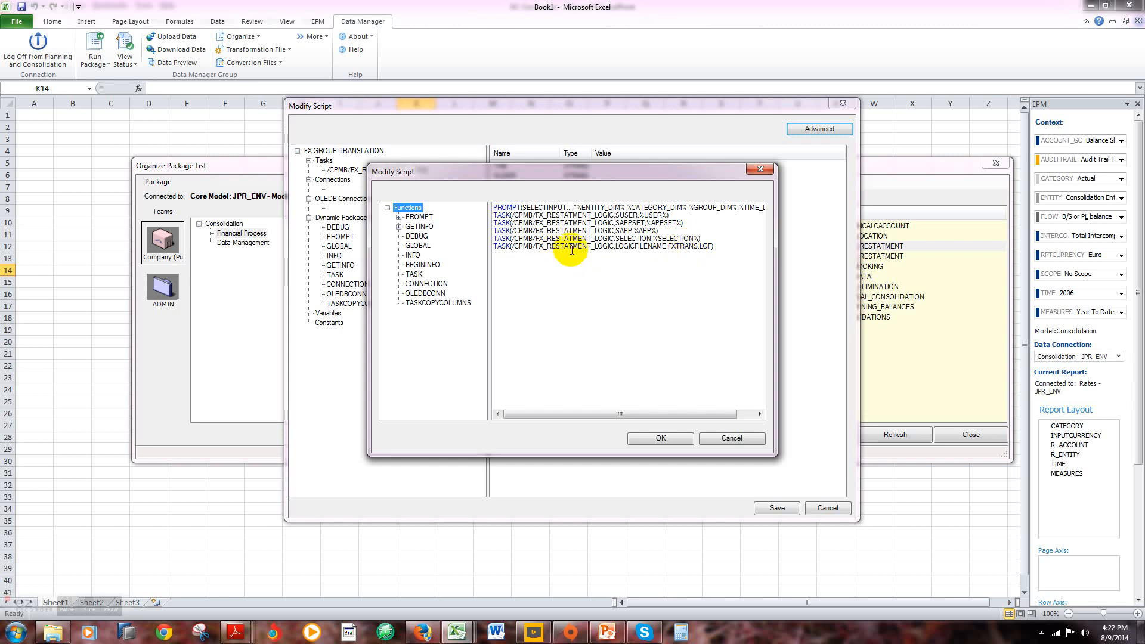
pyautogui.click(731, 439)
pyautogui.click(827, 508)
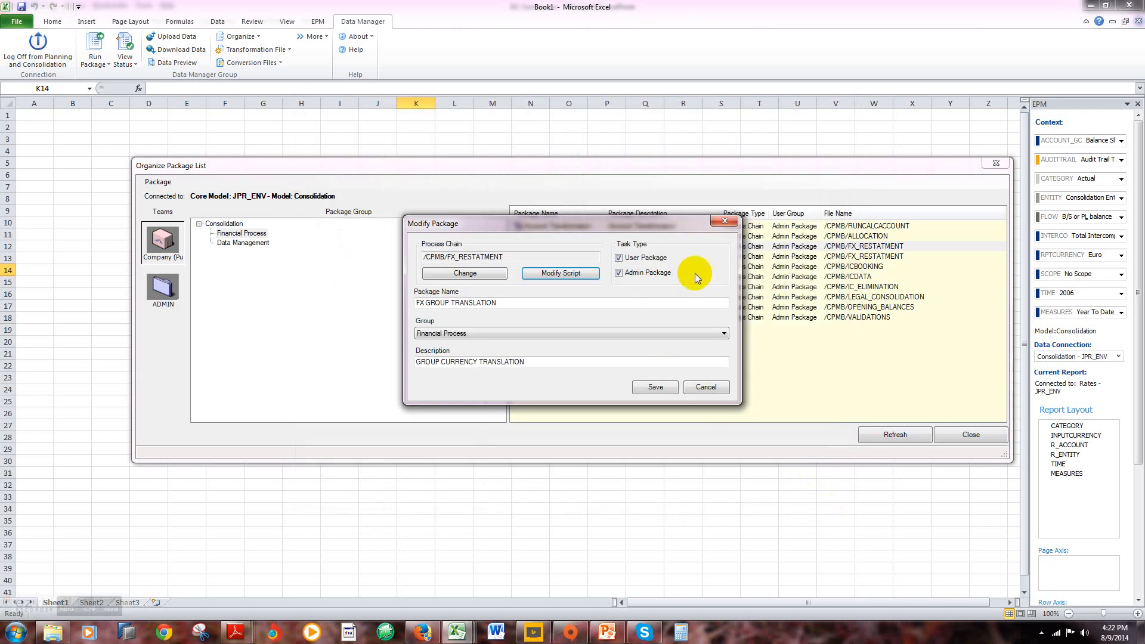
pyautogui.click(724, 221)
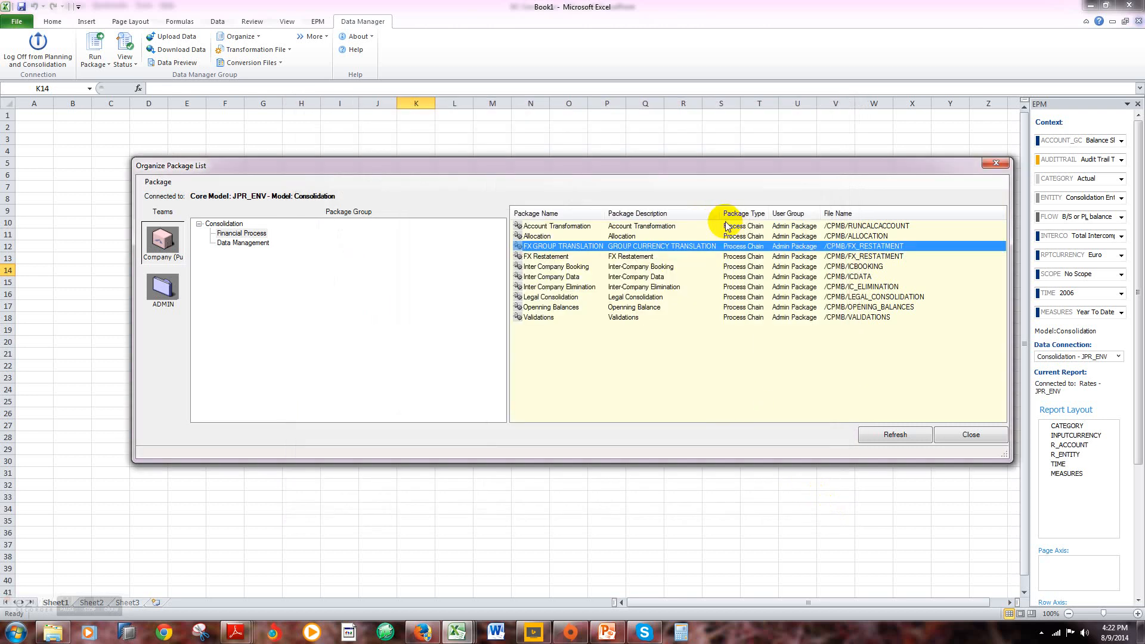
pyautogui.rightClick(556, 249)
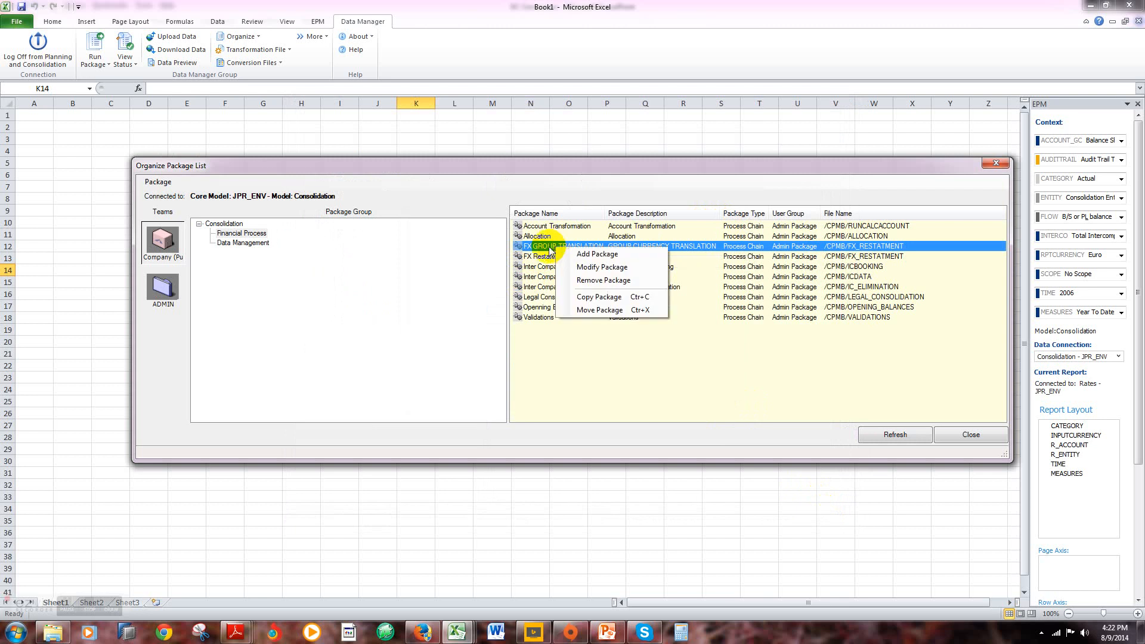
pyautogui.click(257, 234)
pyautogui.rightClick(258, 236)
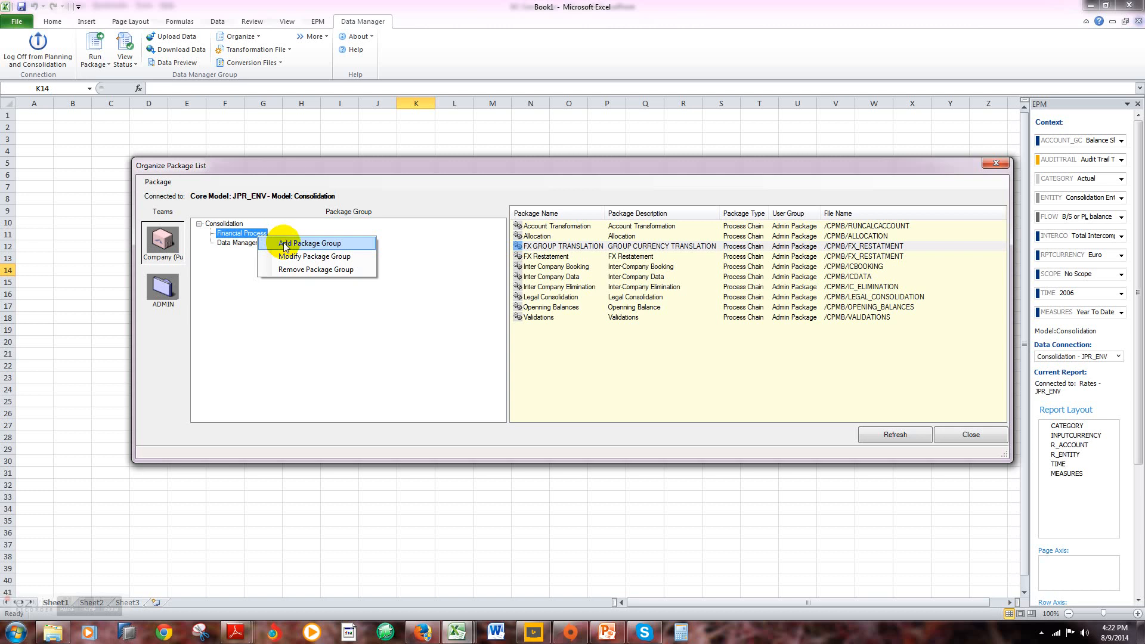
pyautogui.click(309, 244)
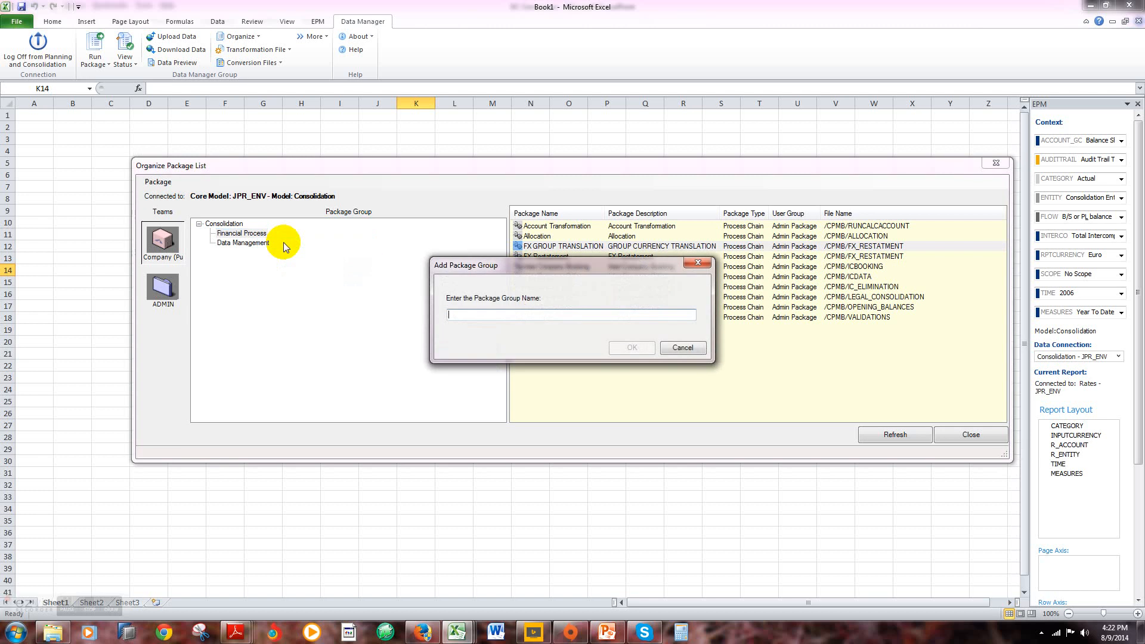
pyautogui.click(697, 262)
# Step: Examine the Script Logic process chains available for a new Financial Process package, cancel adding it, and close the package list
pyautogui.rightClick(559, 248)
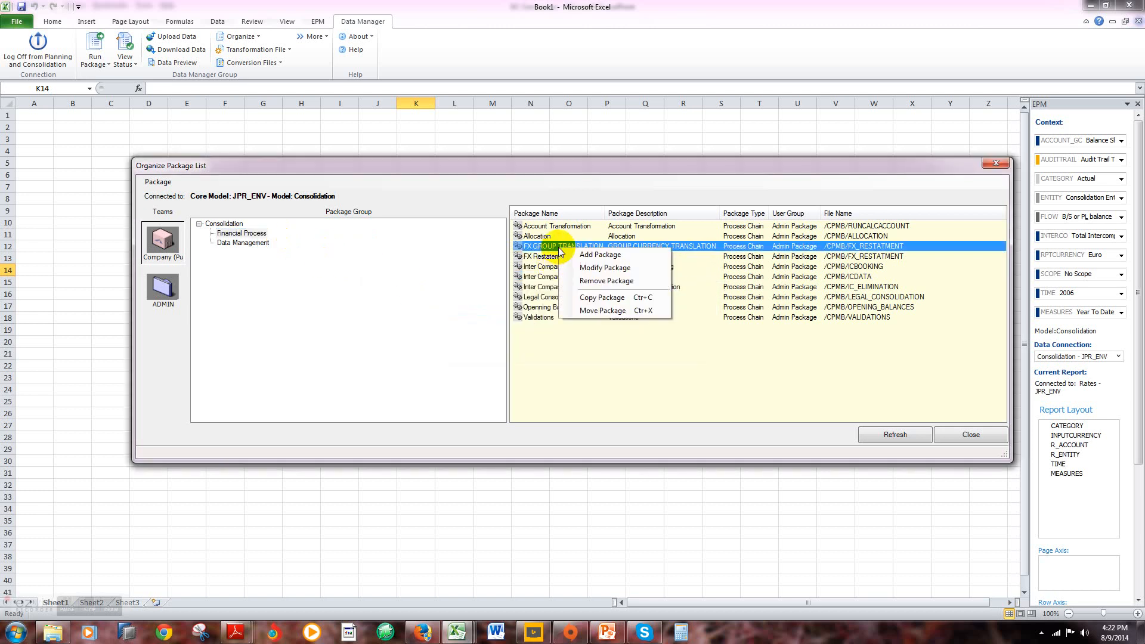
pyautogui.click(599, 255)
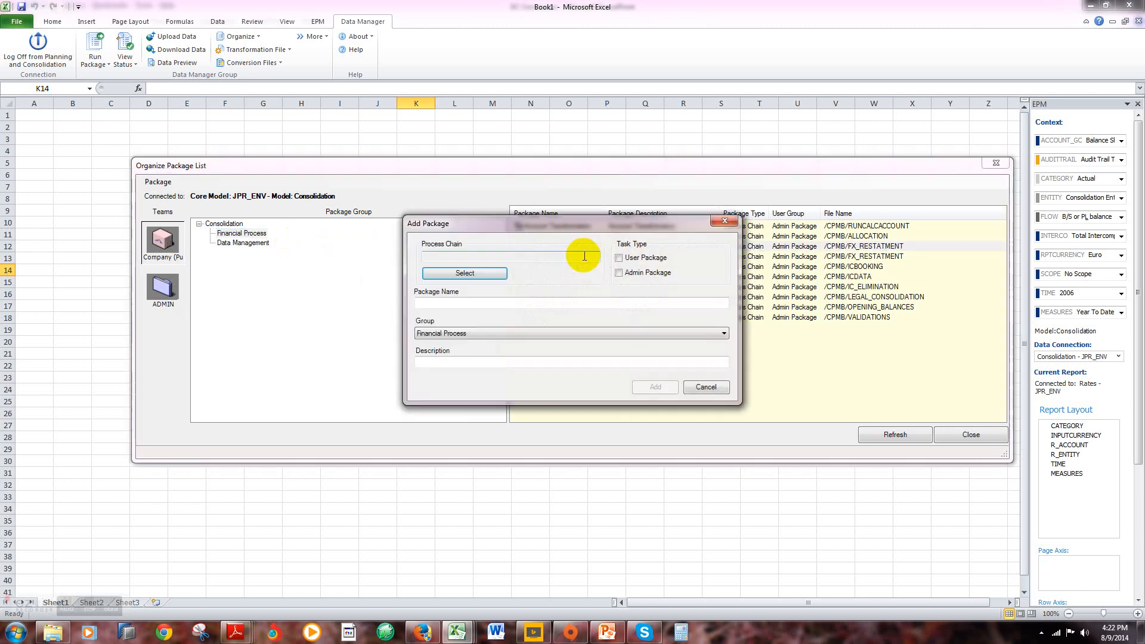
pyautogui.click(494, 273)
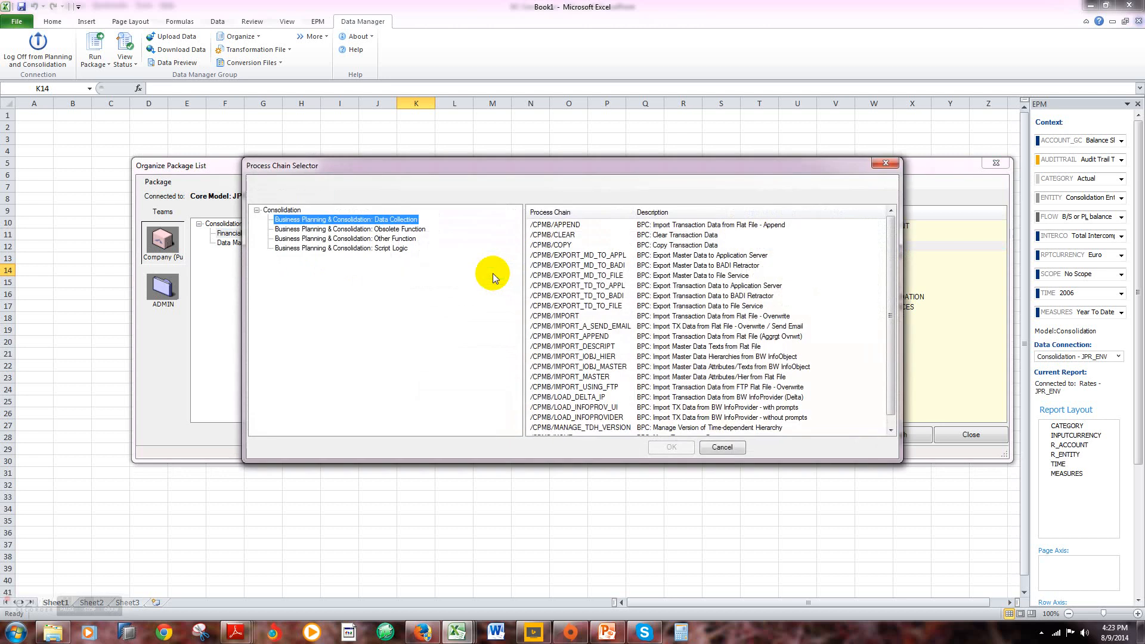
pyautogui.click(391, 248)
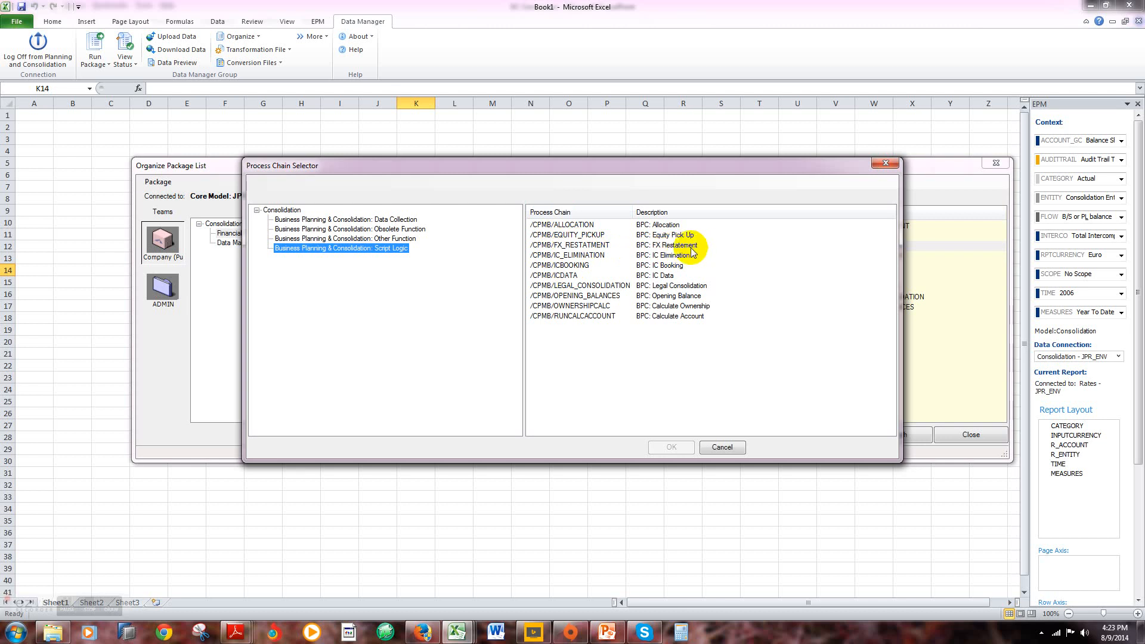
pyautogui.click(722, 447)
pyautogui.click(708, 389)
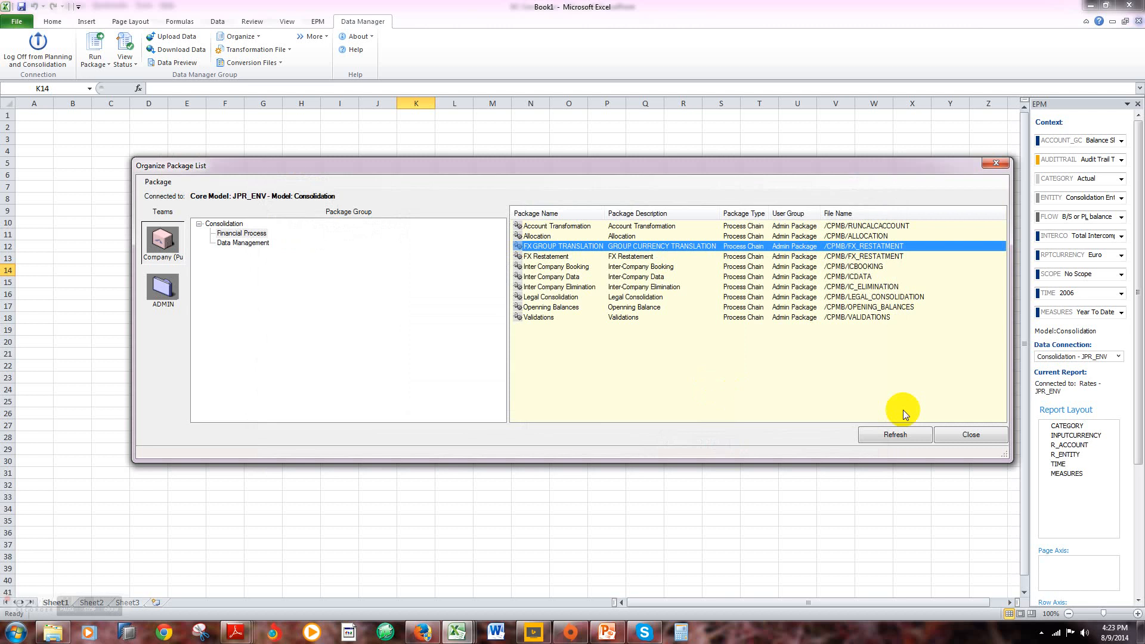
pyautogui.click(961, 434)
# Step: Advance to the Step # 5 slide in PowerPoint and switch to the Input Schedule For Rate Model workbook in Excel
pyautogui.click(607, 635)
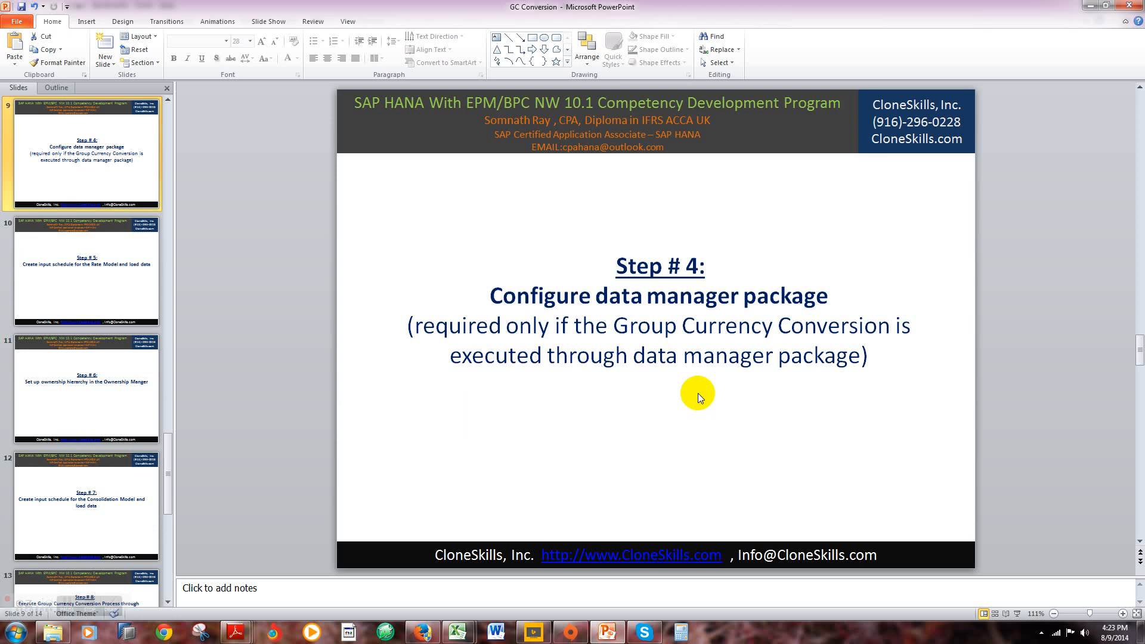
pyautogui.press('Down')
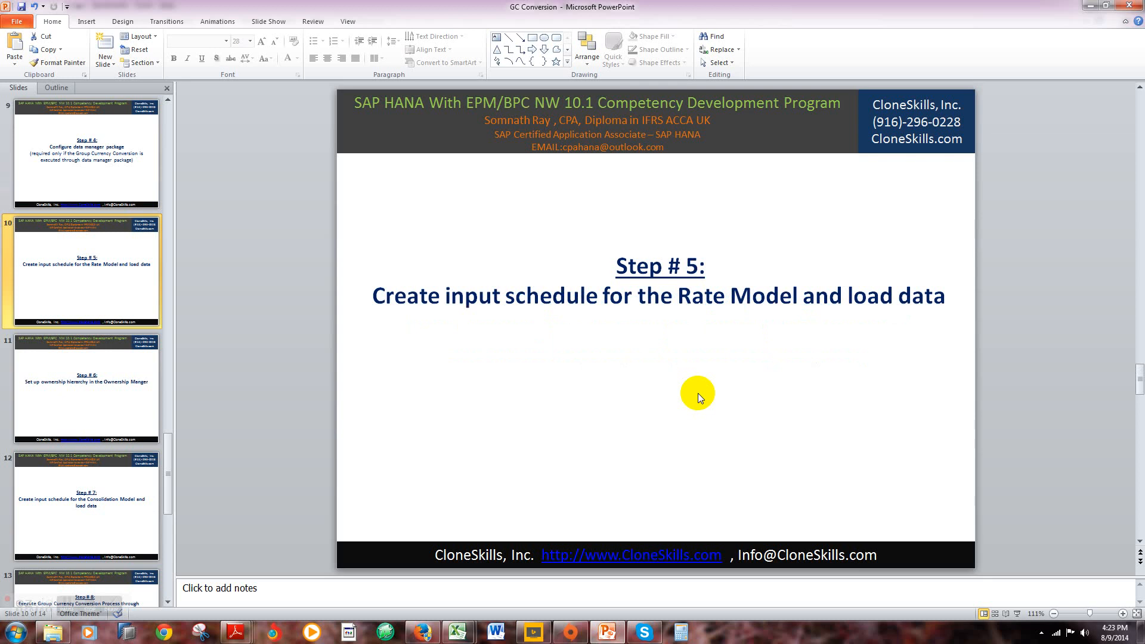
pyautogui.moveTo(458, 632)
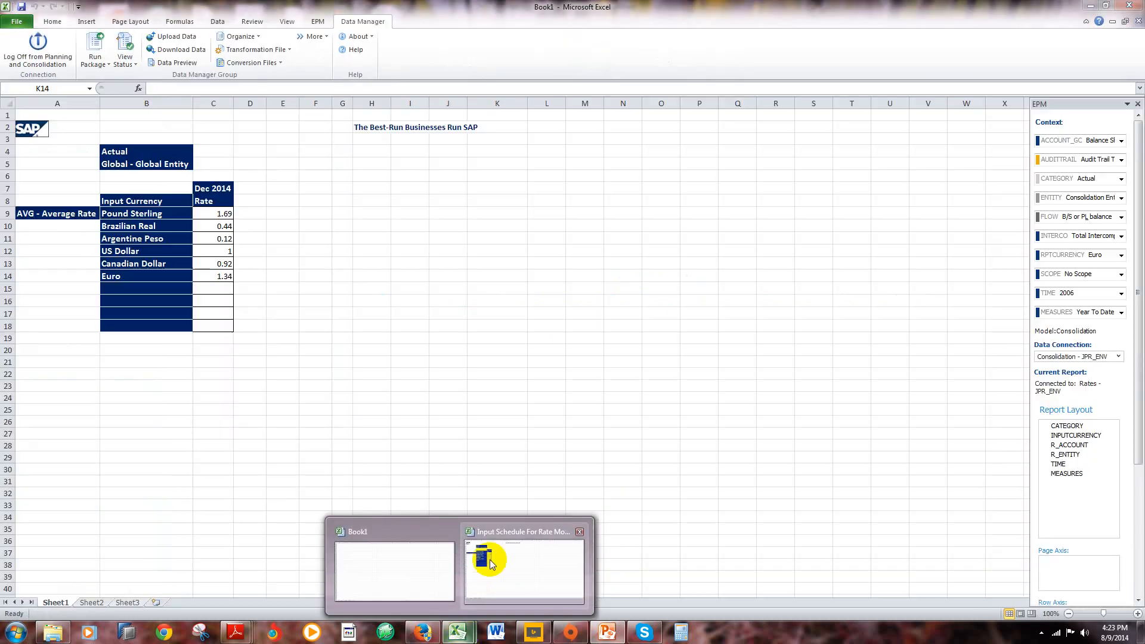
pyautogui.click(490, 564)
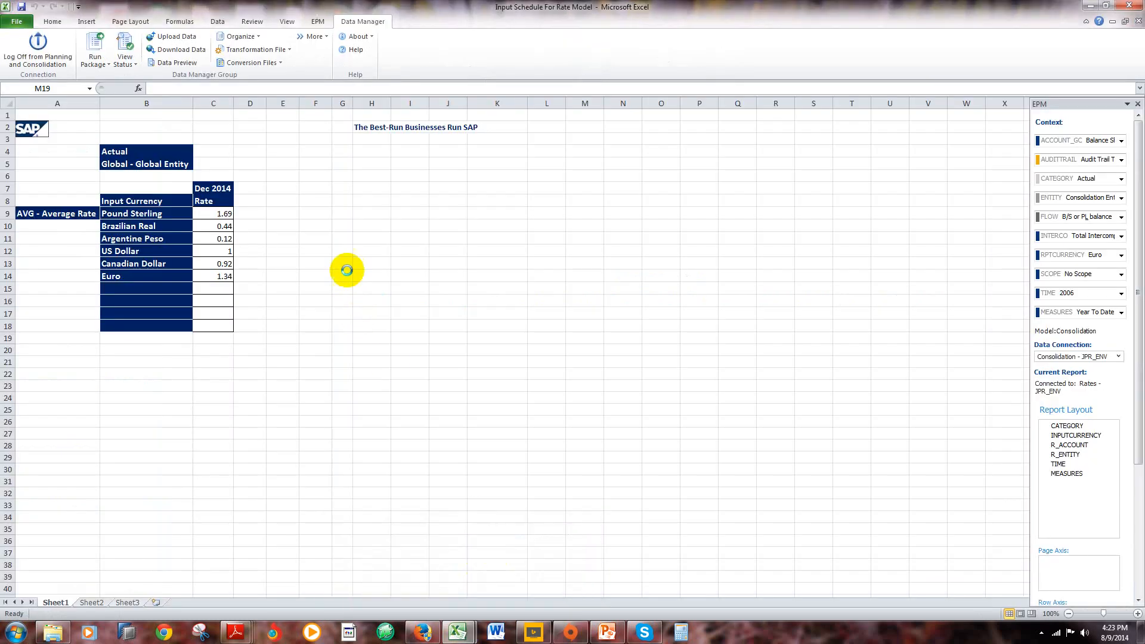
# Step: Examine the Dec 2014 average rates and input currency members in the rate schedule, from Pound Sterling to Euro
pyautogui.click(345, 266)
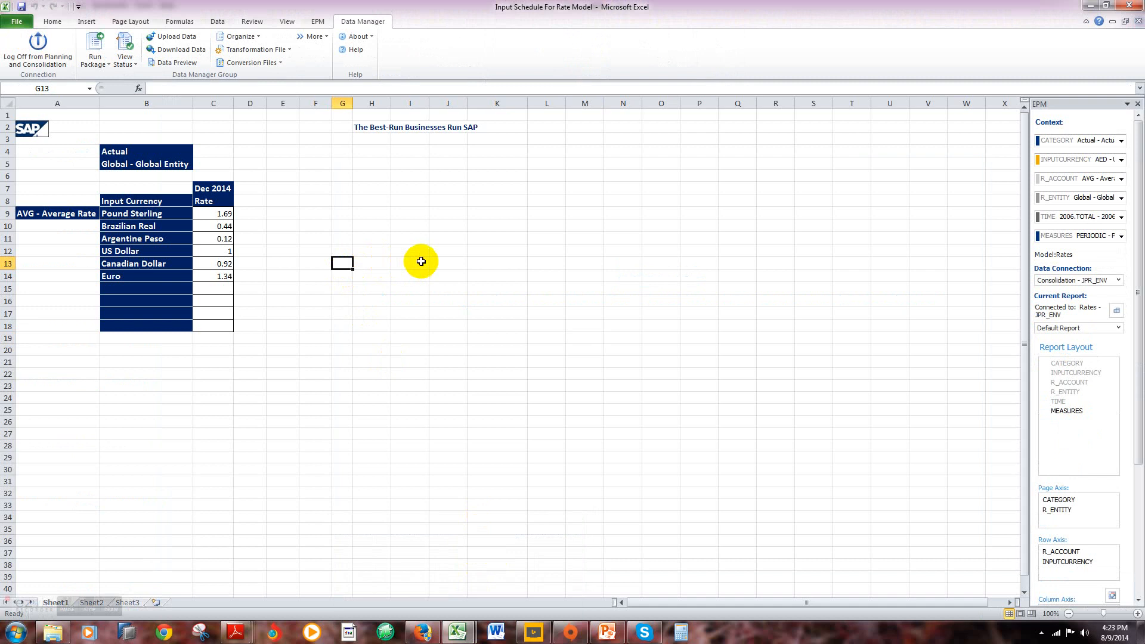
pyautogui.press('Up')
pyautogui.press('Up')
pyautogui.press('Up')
pyautogui.press('Left')
pyautogui.press('Left')
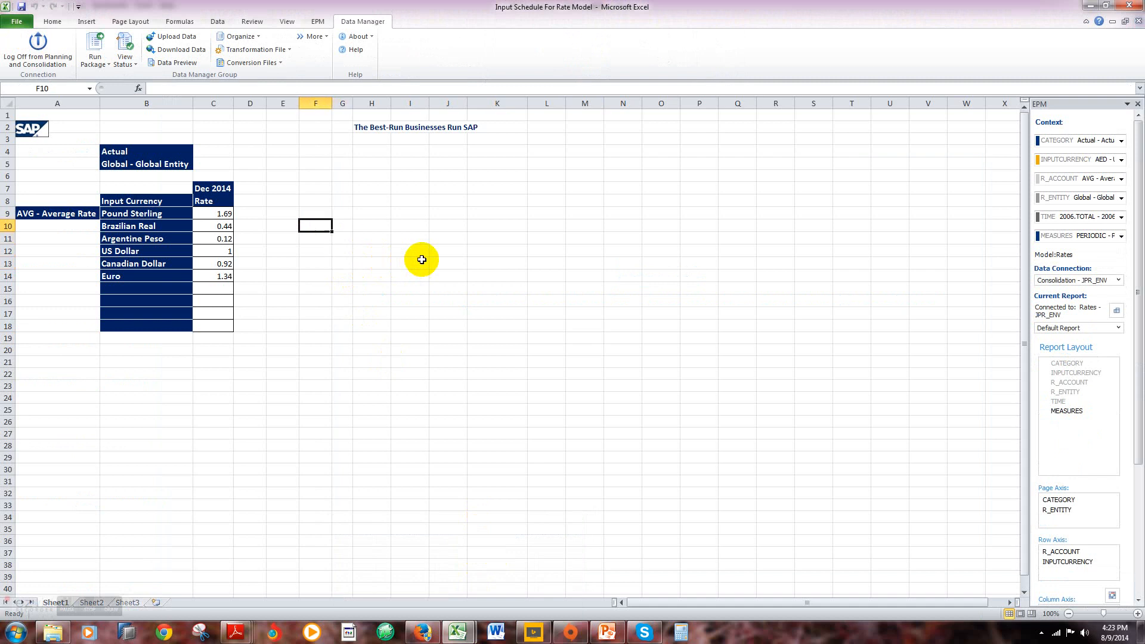
pyautogui.press('Up')
pyautogui.press('Left')
pyautogui.press('Left')
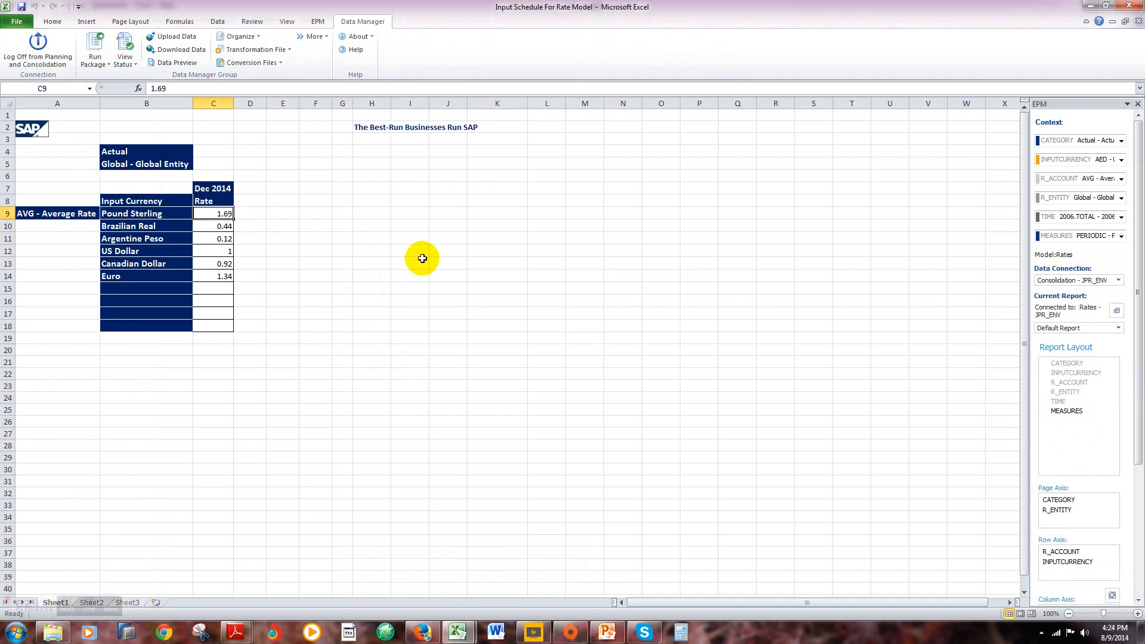
pyautogui.press('Down')
pyautogui.press('Left')
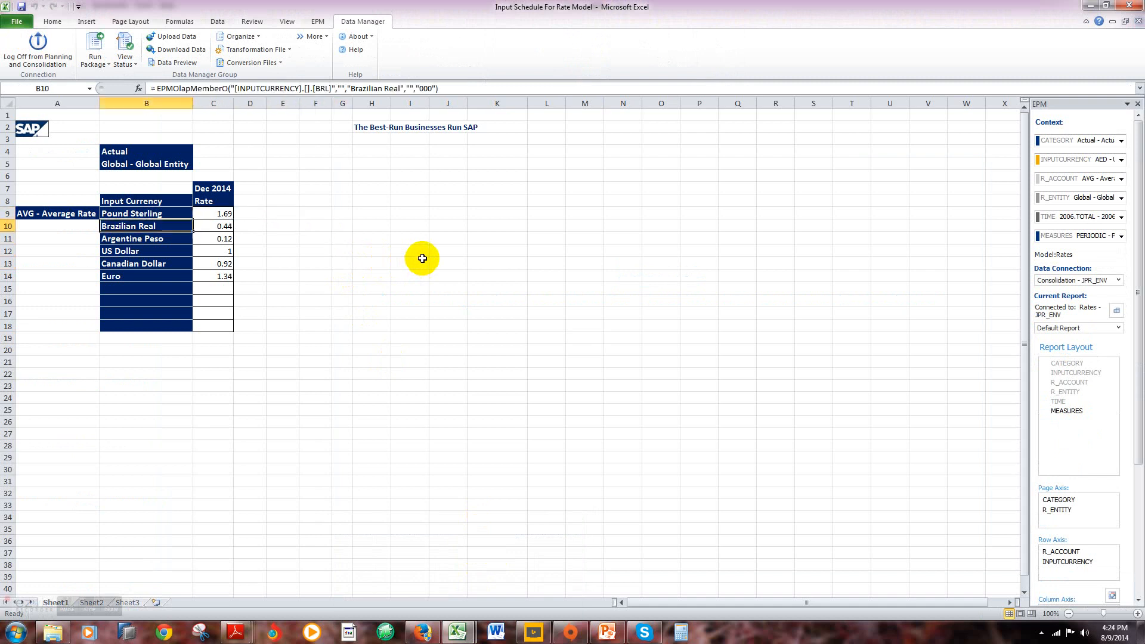
pyautogui.press('Right')
pyautogui.press('Down')
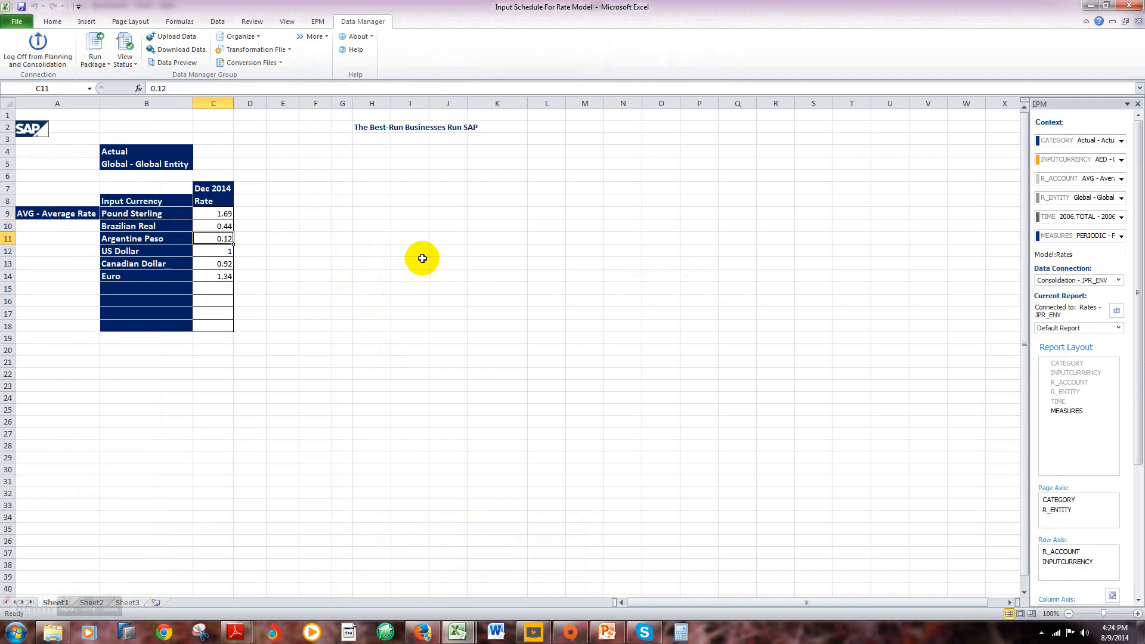
pyautogui.press('Left')
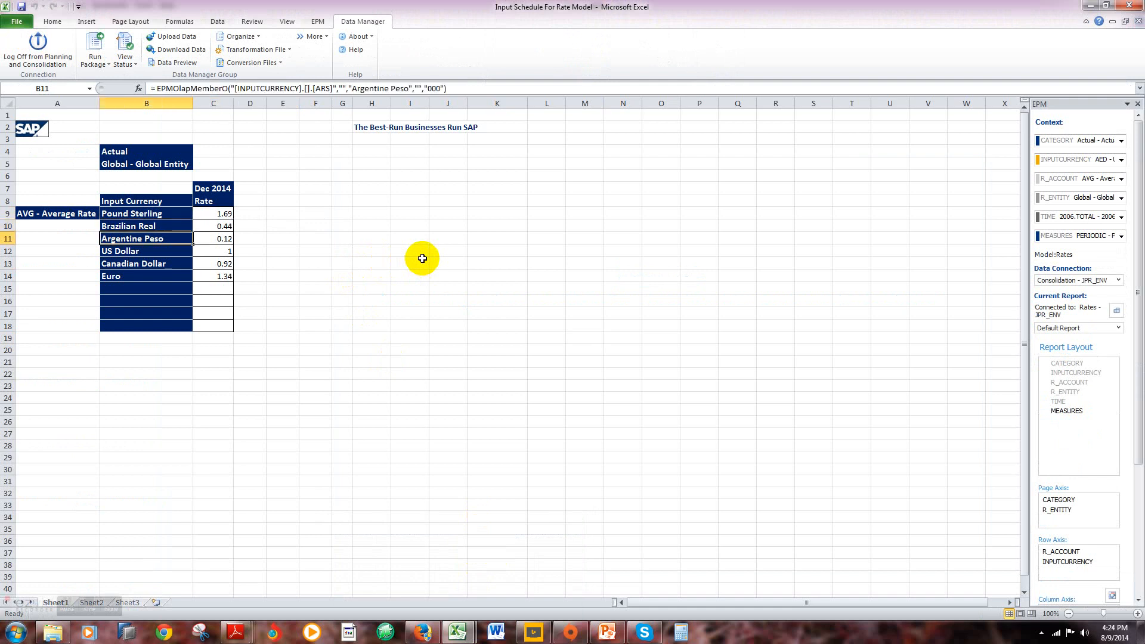
pyautogui.press('Down')
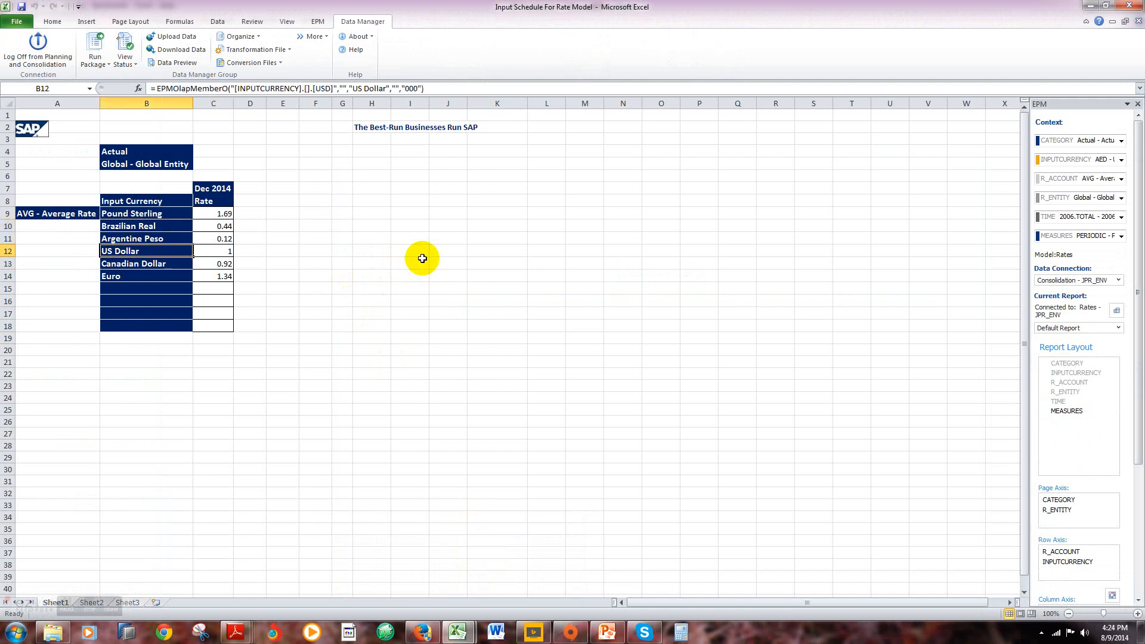
pyautogui.press('Down')
pyautogui.press('Down')
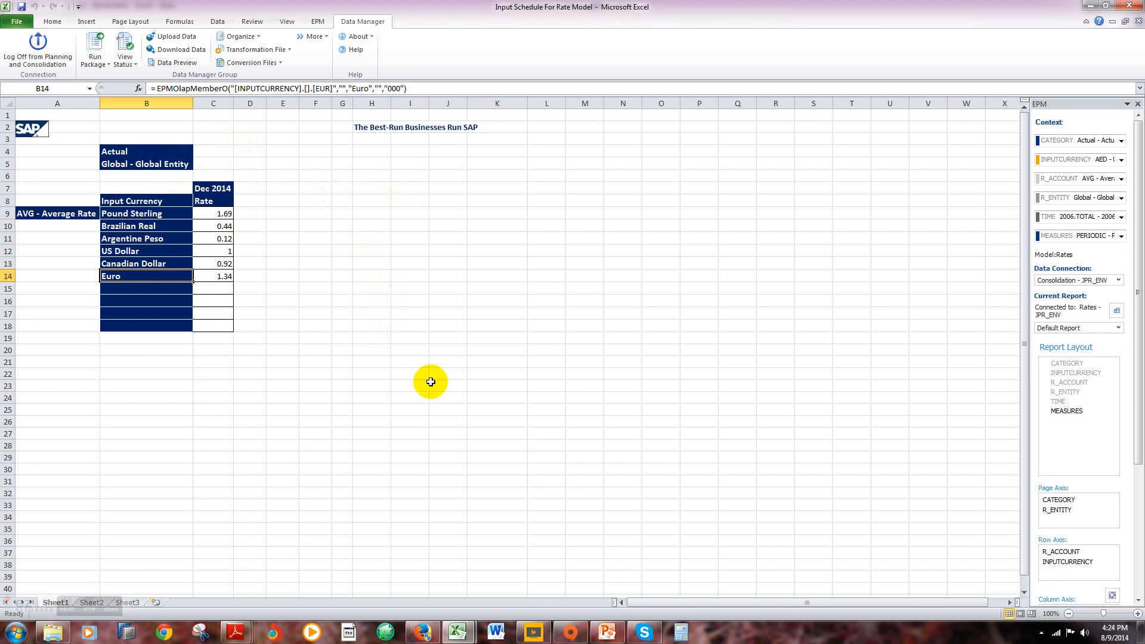
# Step: Advance to the Step # 6 slide in PowerPoint and open the S_World ownership hierarchy for editing in Firefox's Ownership Manager
pyautogui.click(606, 631)
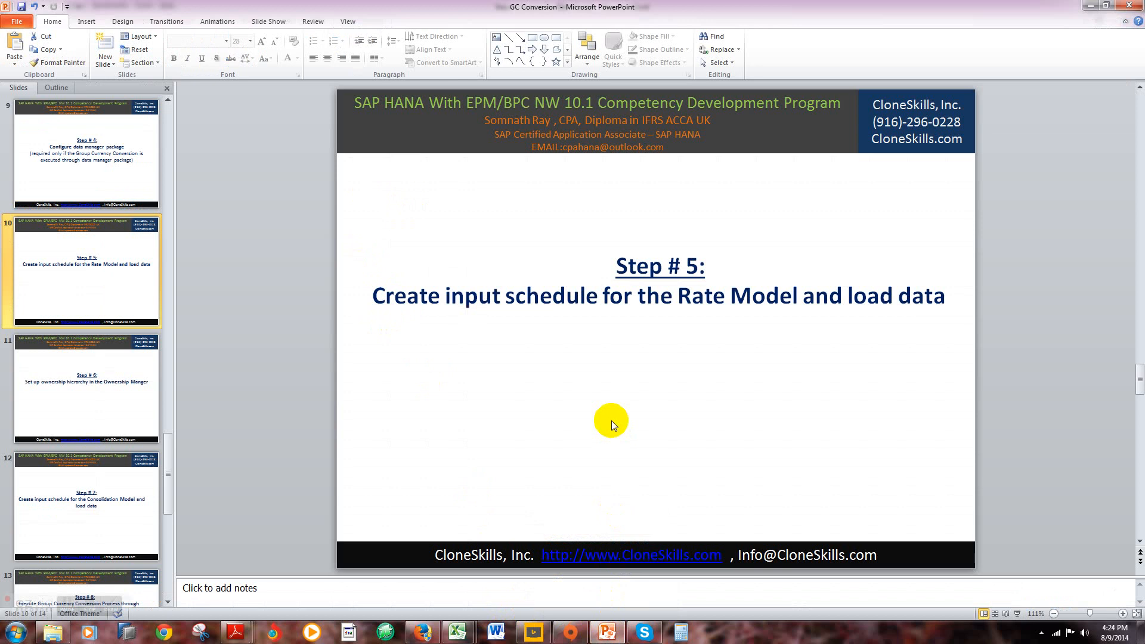
pyautogui.scroll(-1, 611, 420)
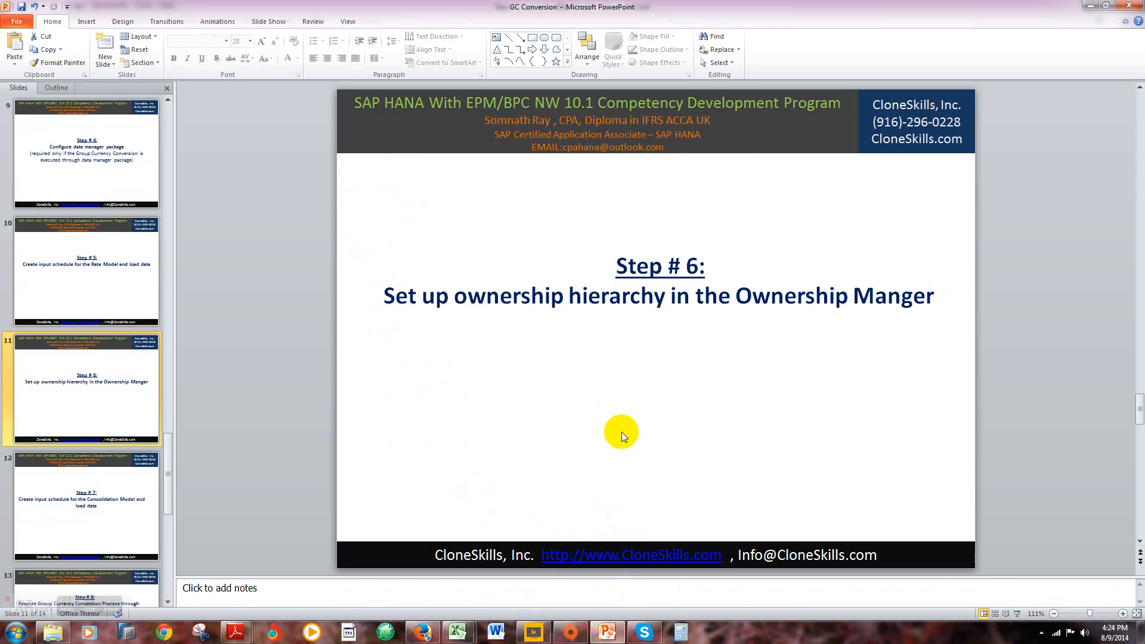
pyautogui.click(422, 631)
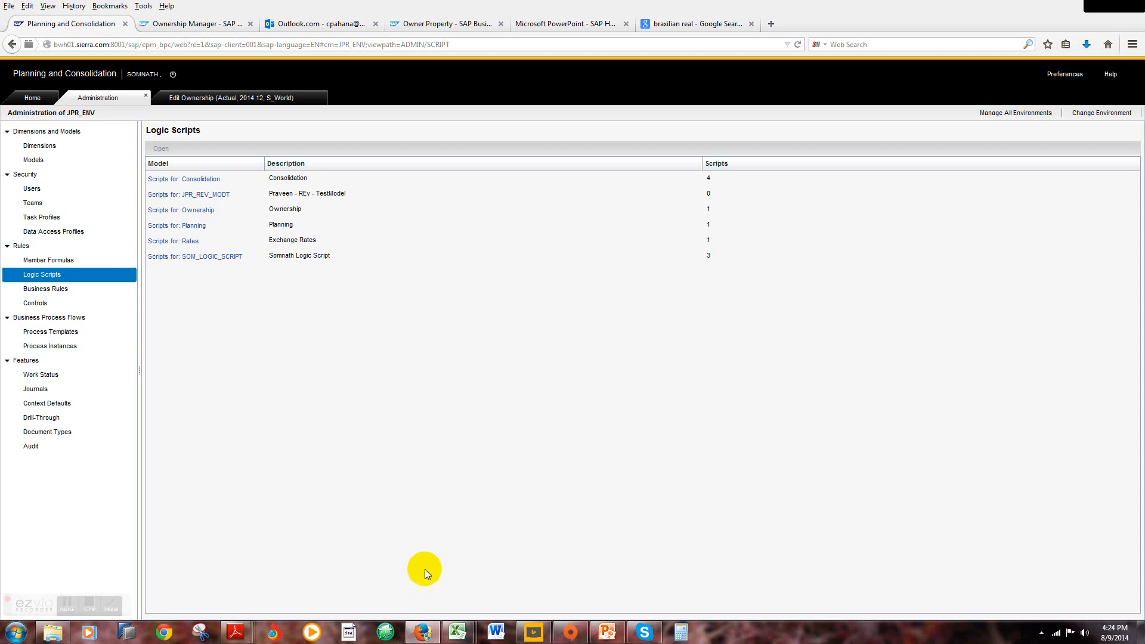
pyautogui.click(38, 102)
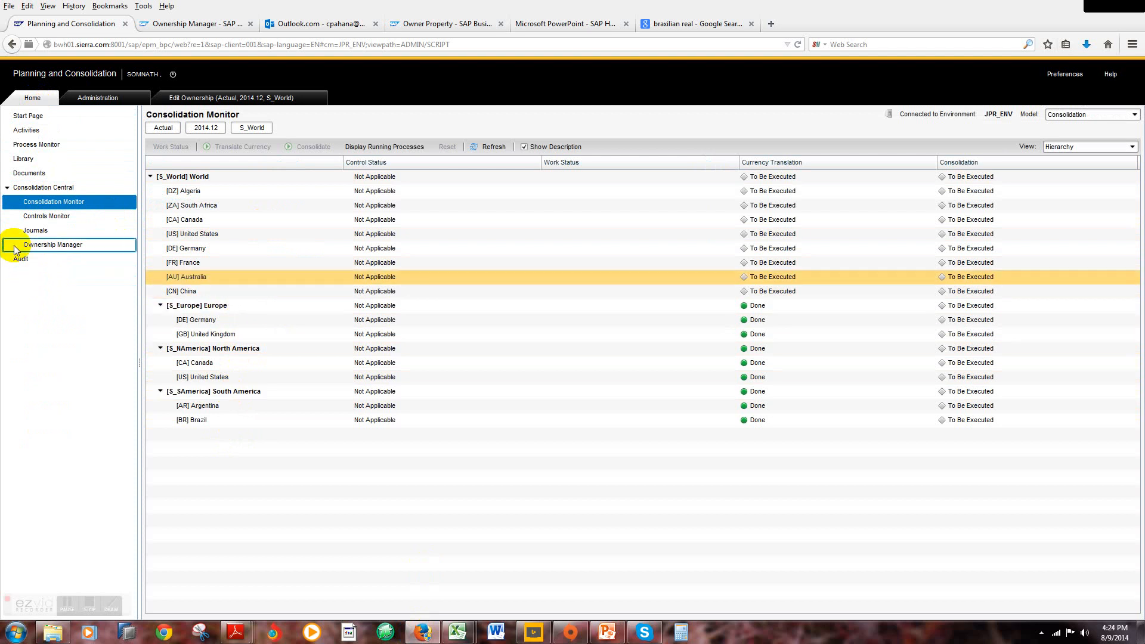
pyautogui.click(42, 247)
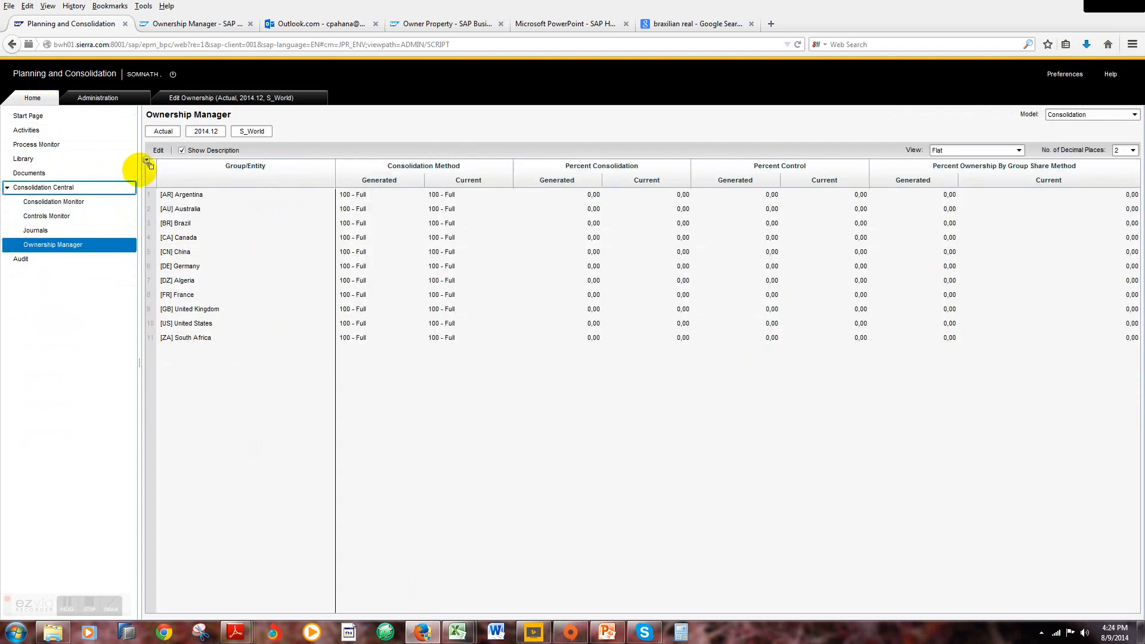
pyautogui.click(157, 150)
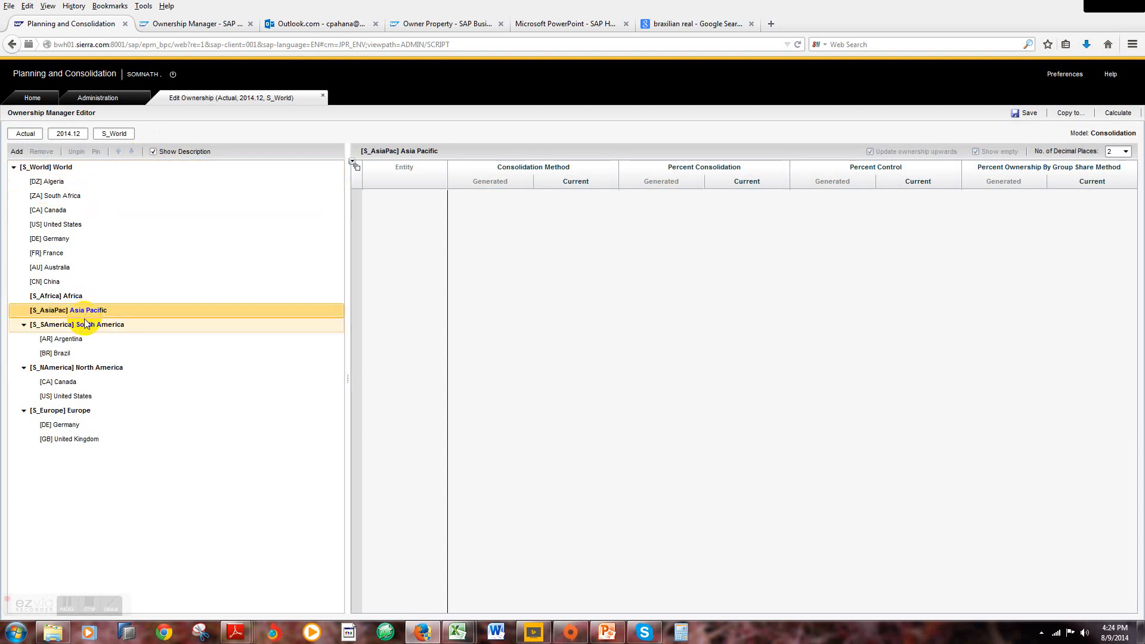
# Step: Examine the members that can be added to the Asia Pacific scope, cancel the selection, and return to the Ownership Manager overview
pyautogui.moveTo(83, 313)
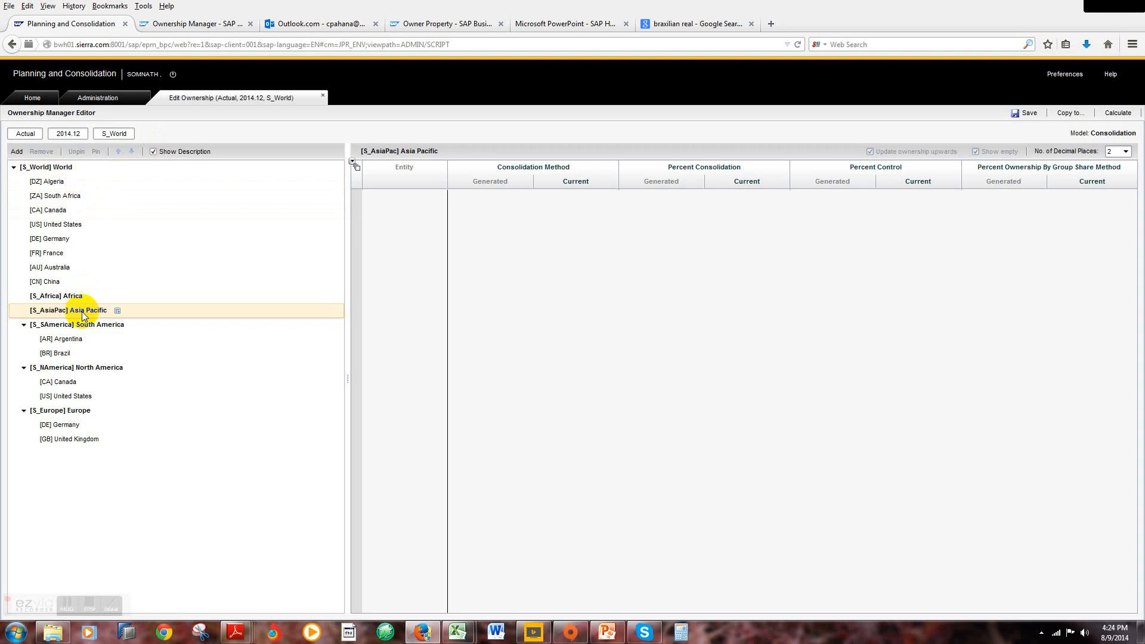
pyautogui.click(18, 152)
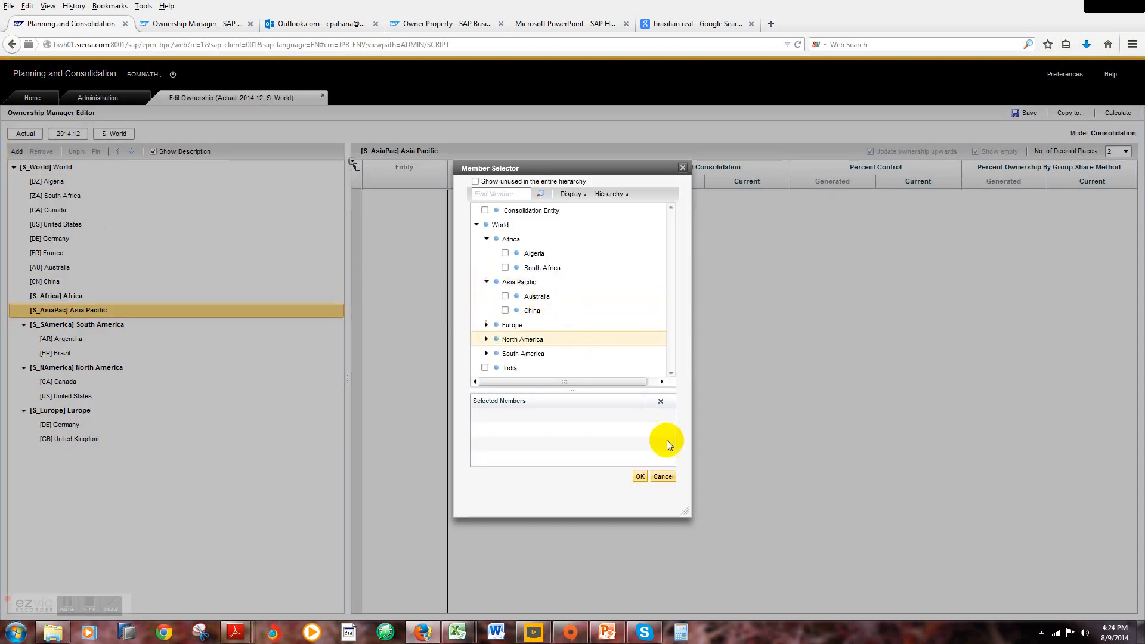
pyautogui.click(662, 475)
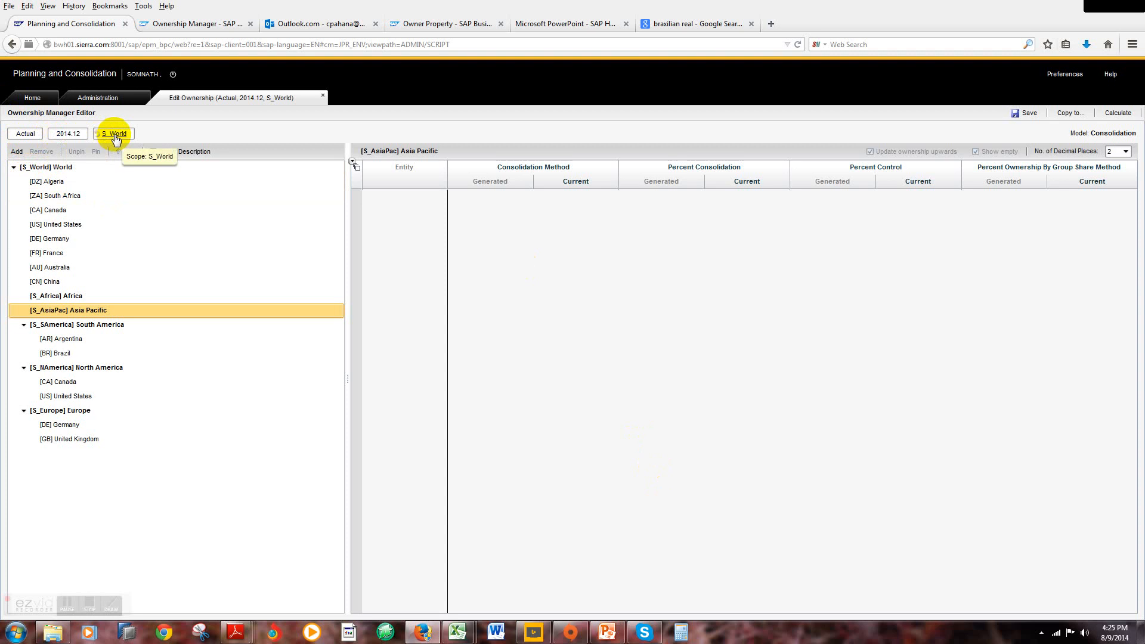
pyautogui.click(38, 100)
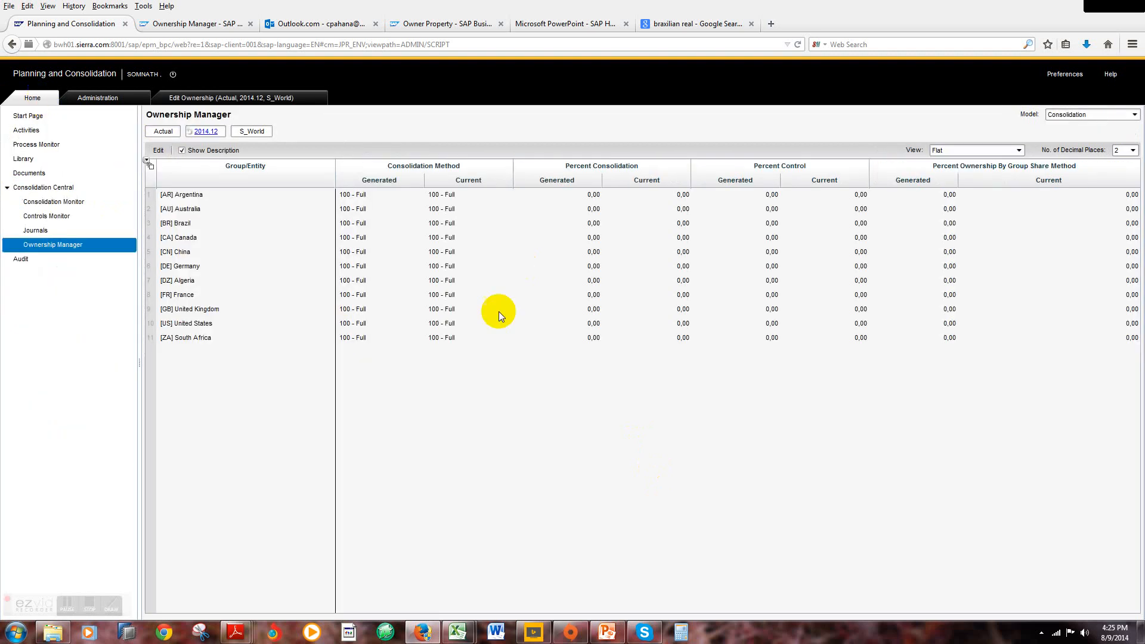
# Step: Advance to the Step # 7 slide in PowerPoint and switch to the Book1 workbook in Excel
pyautogui.click(606, 633)
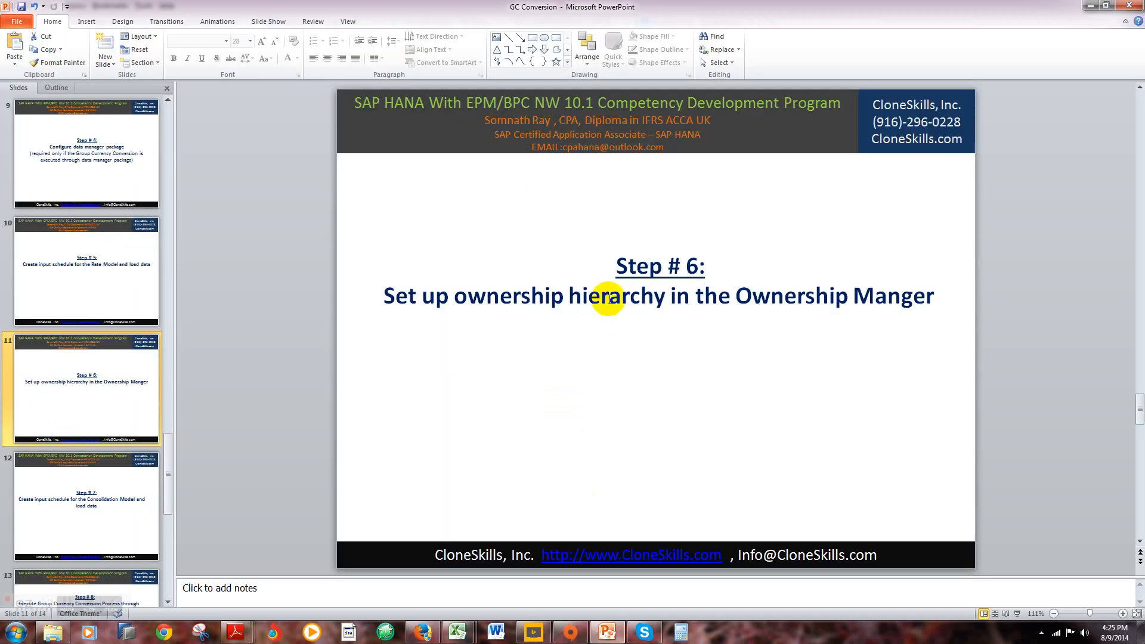
pyautogui.scroll(-1, 608, 298)
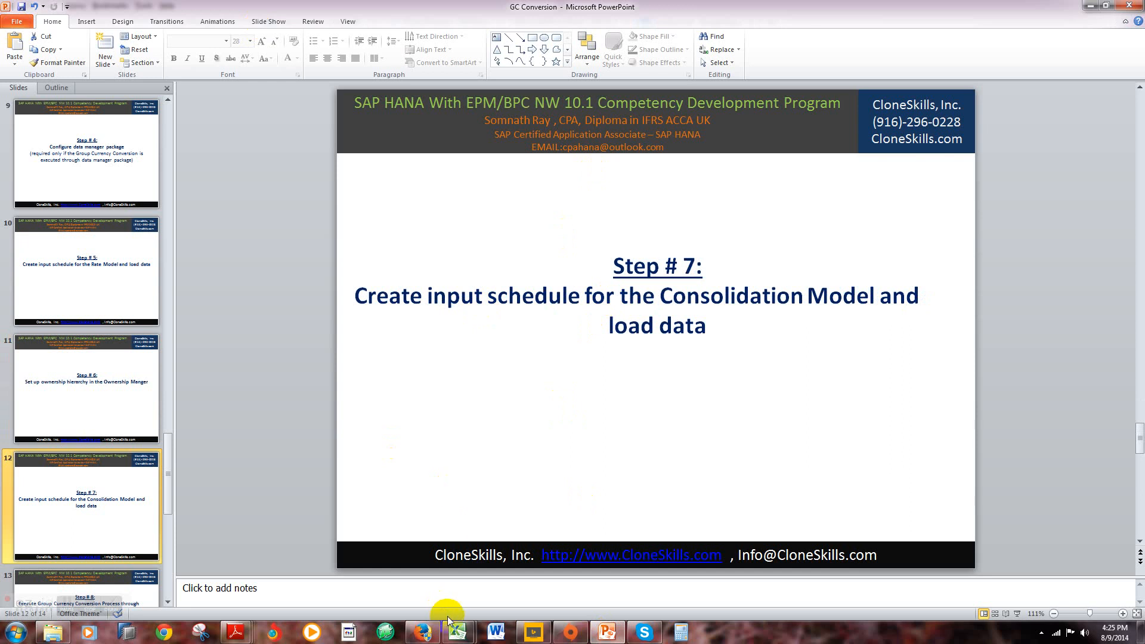
pyautogui.moveTo(468, 636)
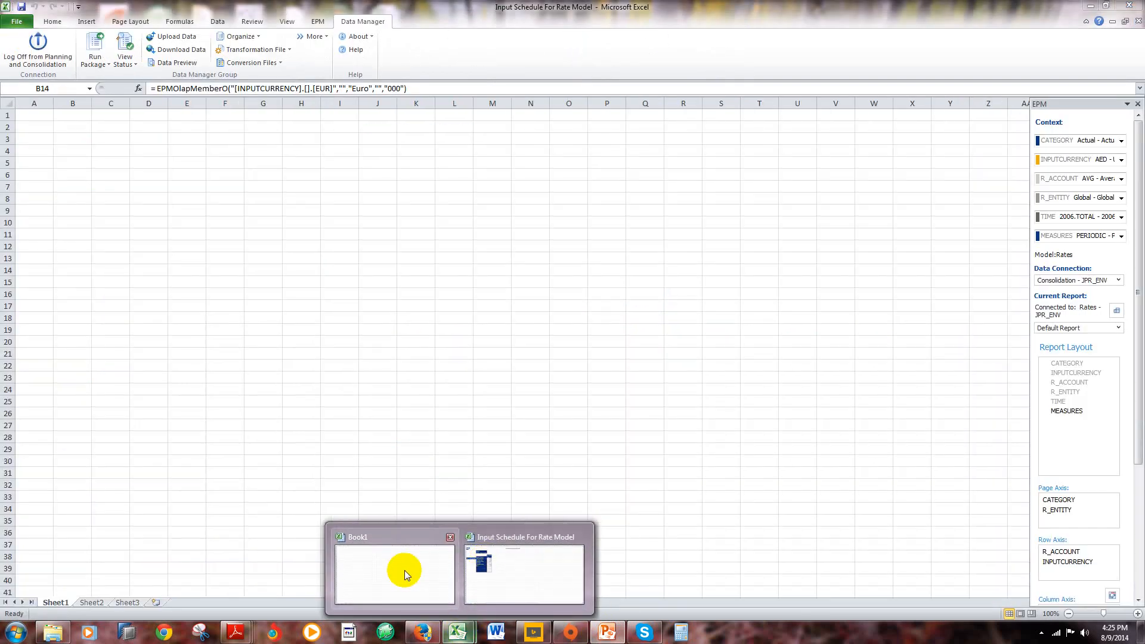
pyautogui.click(404, 575)
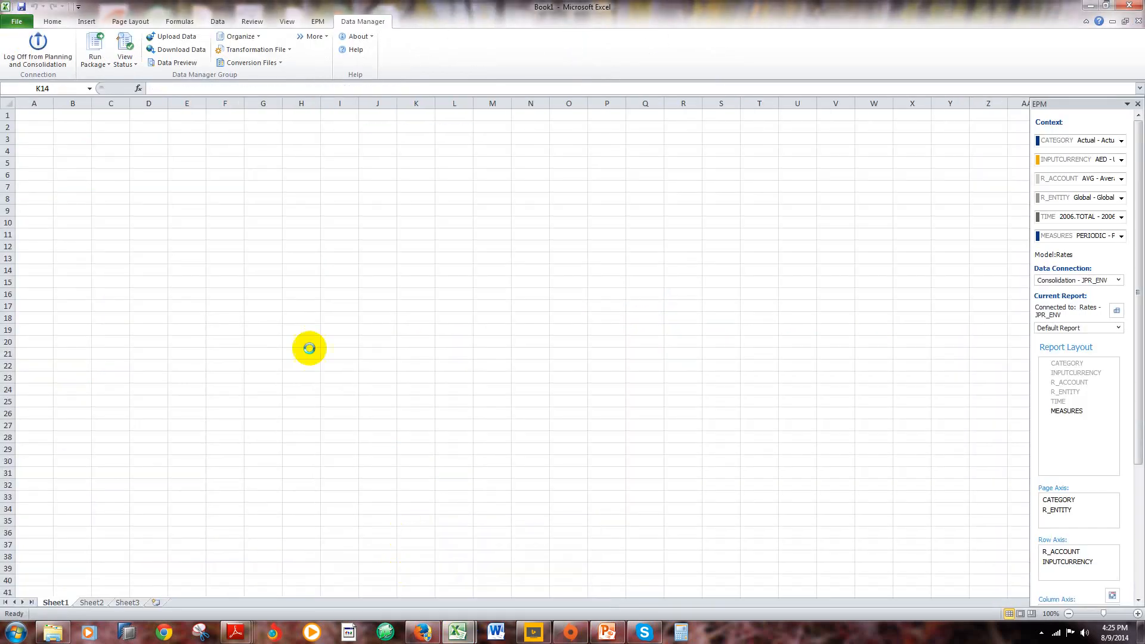
pyautogui.click(254, 221)
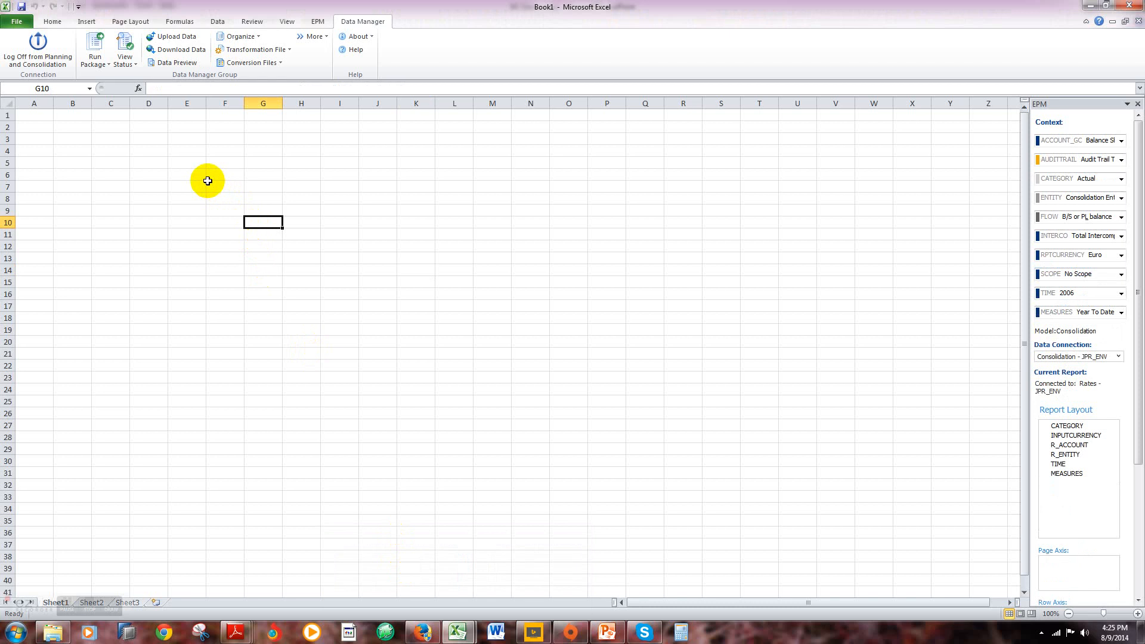
pyautogui.click(141, 165)
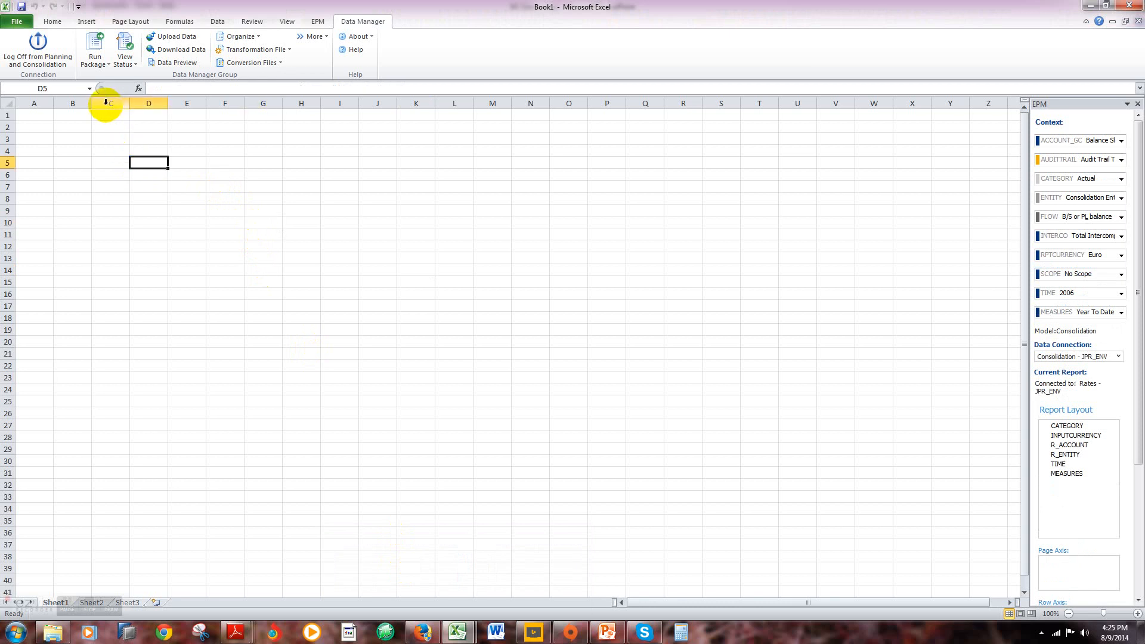
pyautogui.click(103, 143)
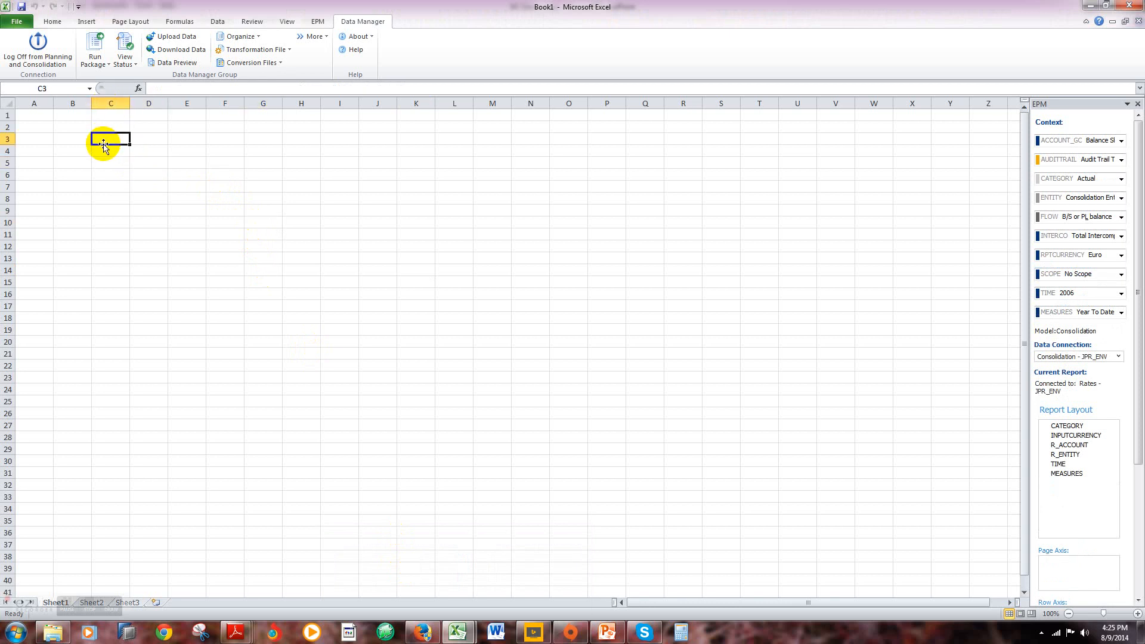
# Step: Open INPUT FORM FOR GC PROCESS-EUROPE.xlsx from the INPUT SCHEDULES folder under the server root folder
pyautogui.click(312, 24)
pyautogui.click(74, 39)
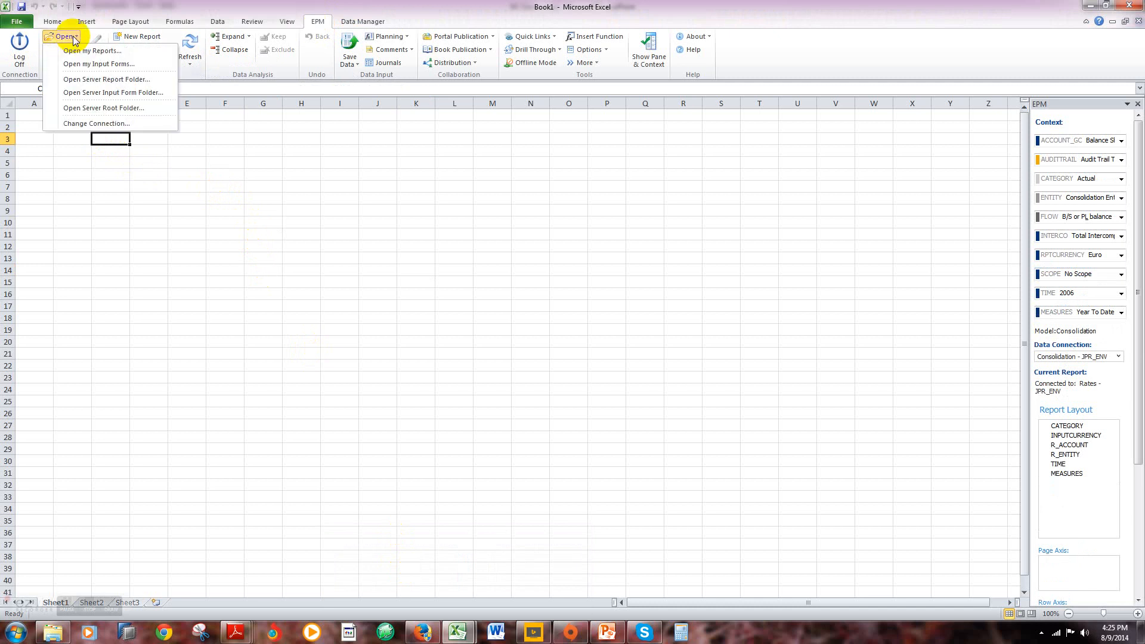
pyautogui.click(88, 112)
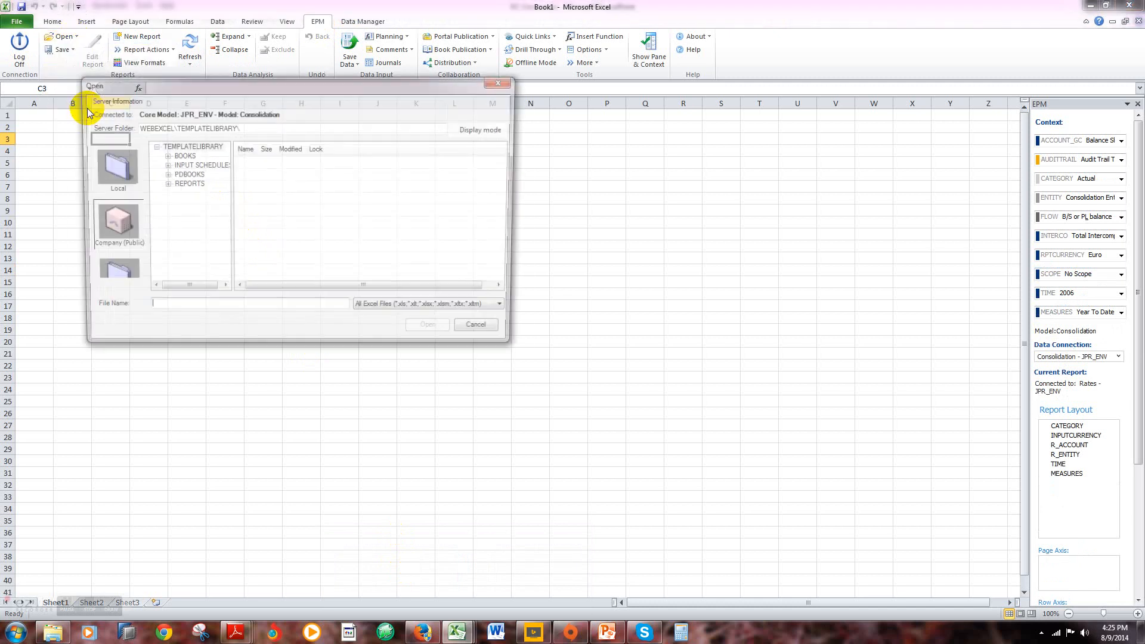
pyautogui.click(180, 165)
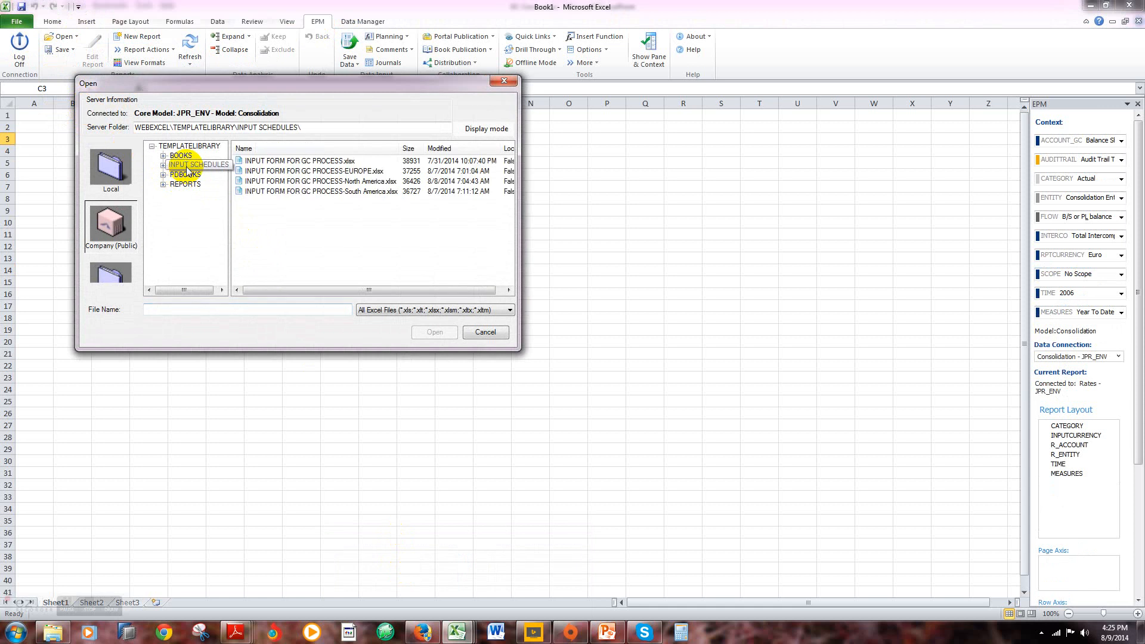
pyautogui.click(334, 173)
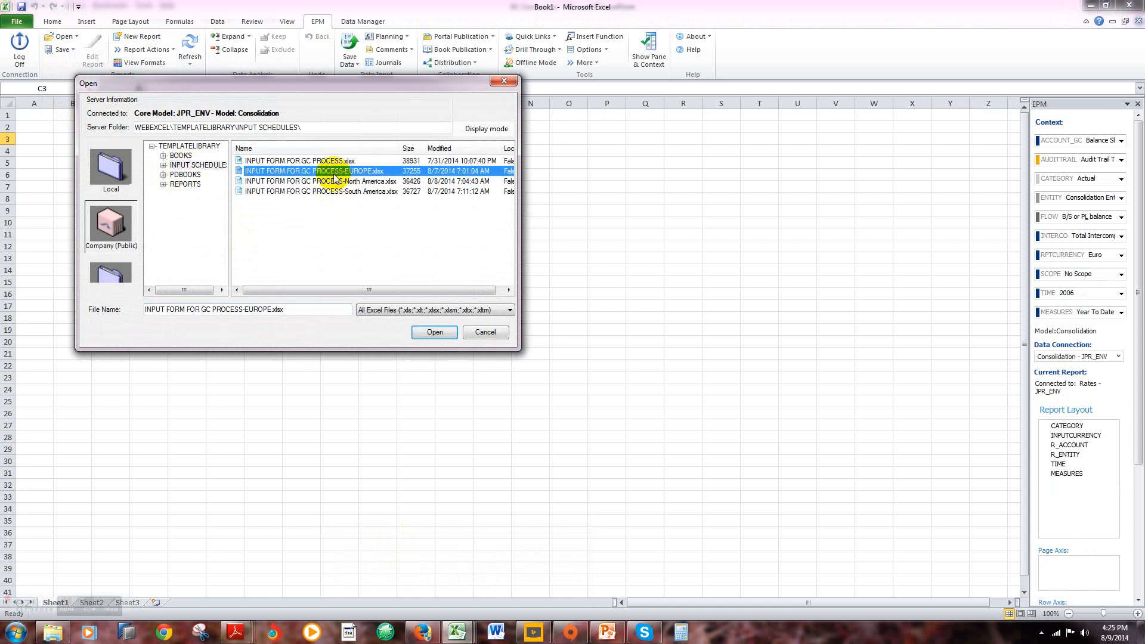
pyautogui.click(435, 332)
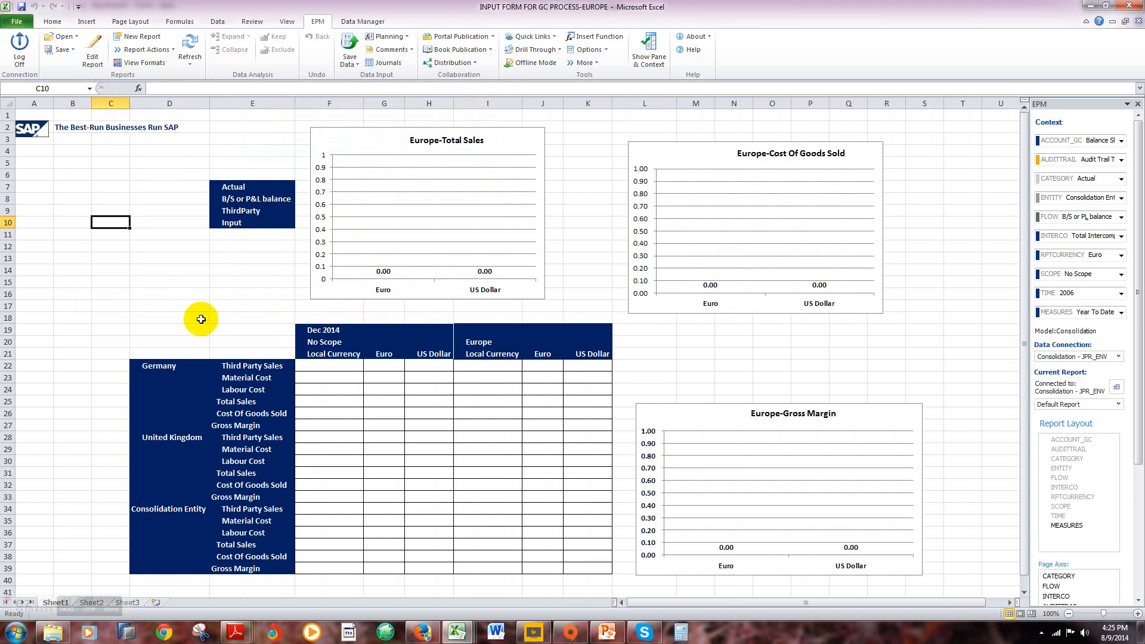
pyautogui.scroll(-1, 199, 322)
pyautogui.click(225, 334)
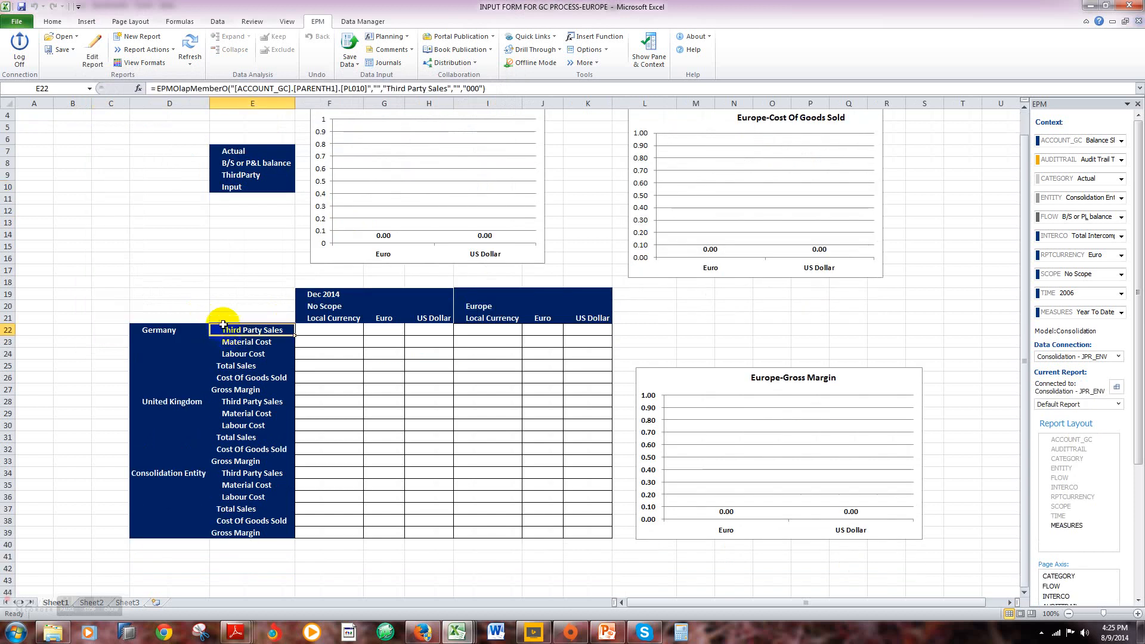
pyautogui.press('Down')
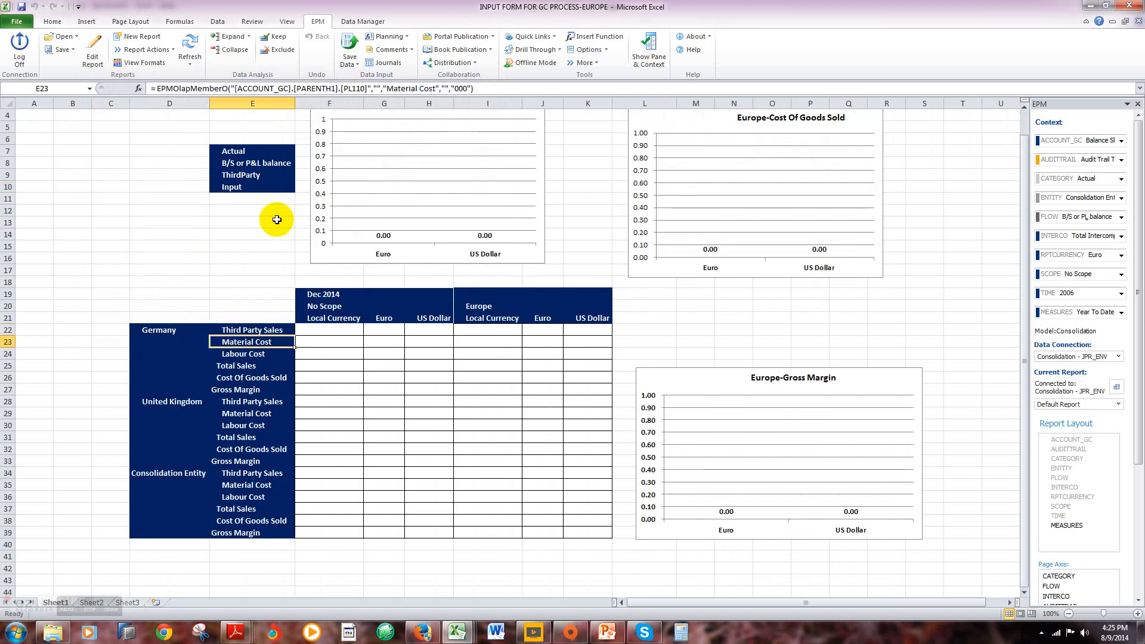
pyautogui.press('Down')
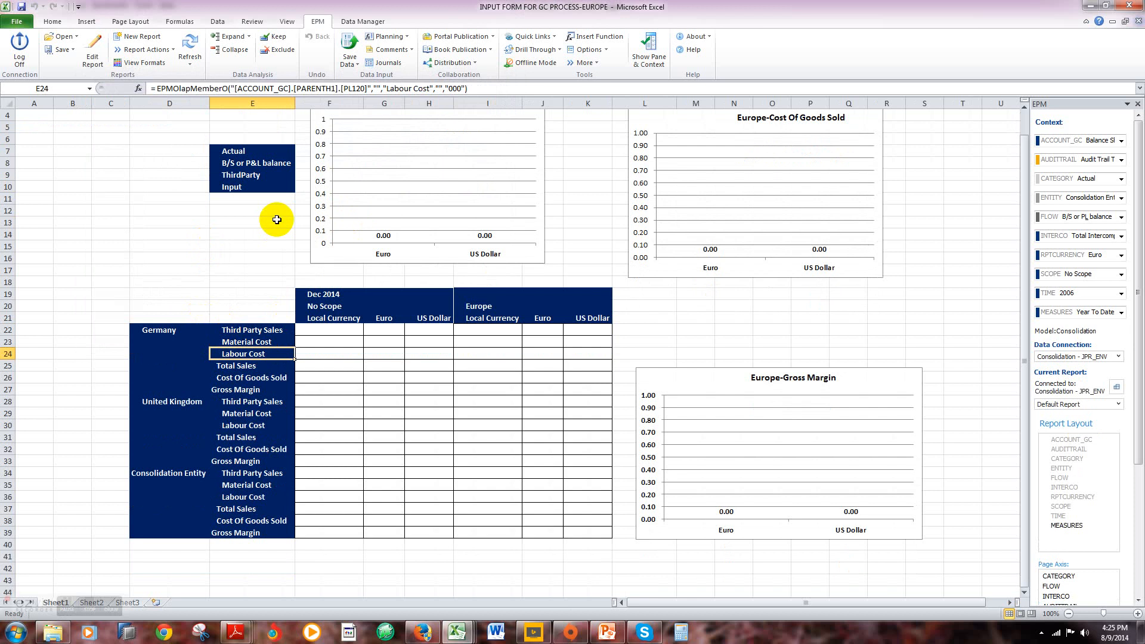
pyautogui.press('Up')
pyautogui.press('Up')
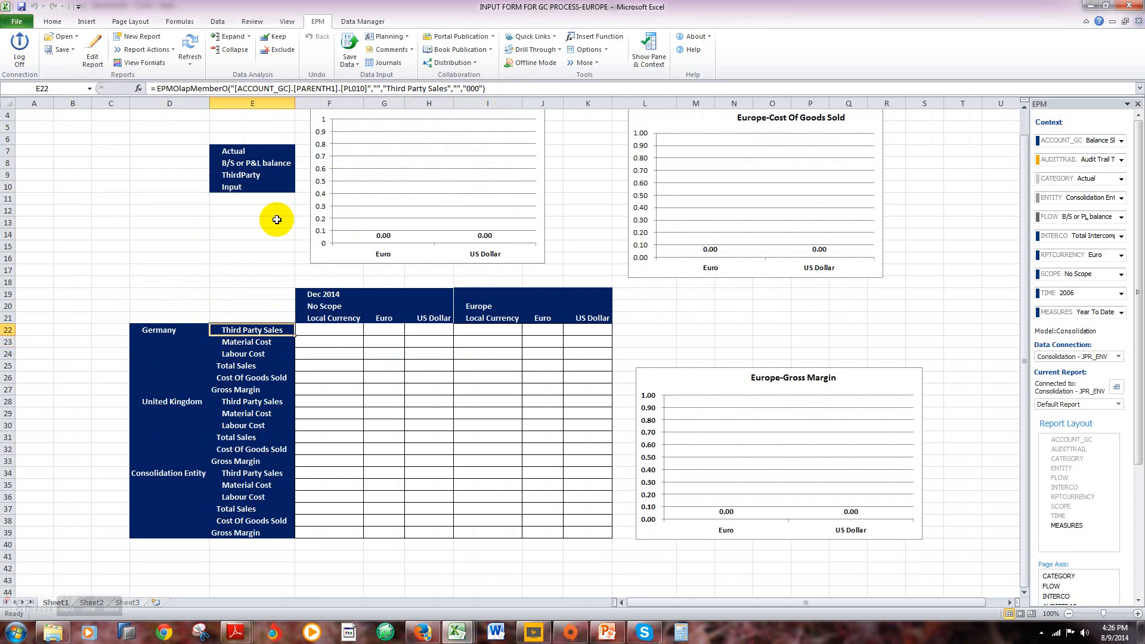
pyautogui.press('Down')
pyautogui.press('Down')
pyautogui.press('Down')
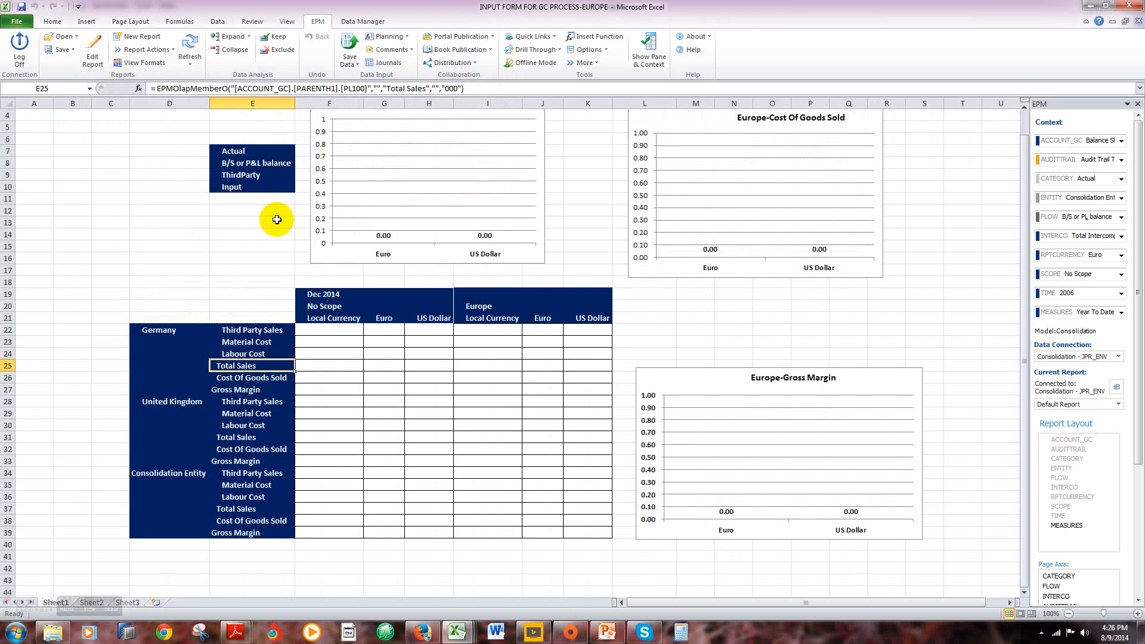
pyautogui.press('Down')
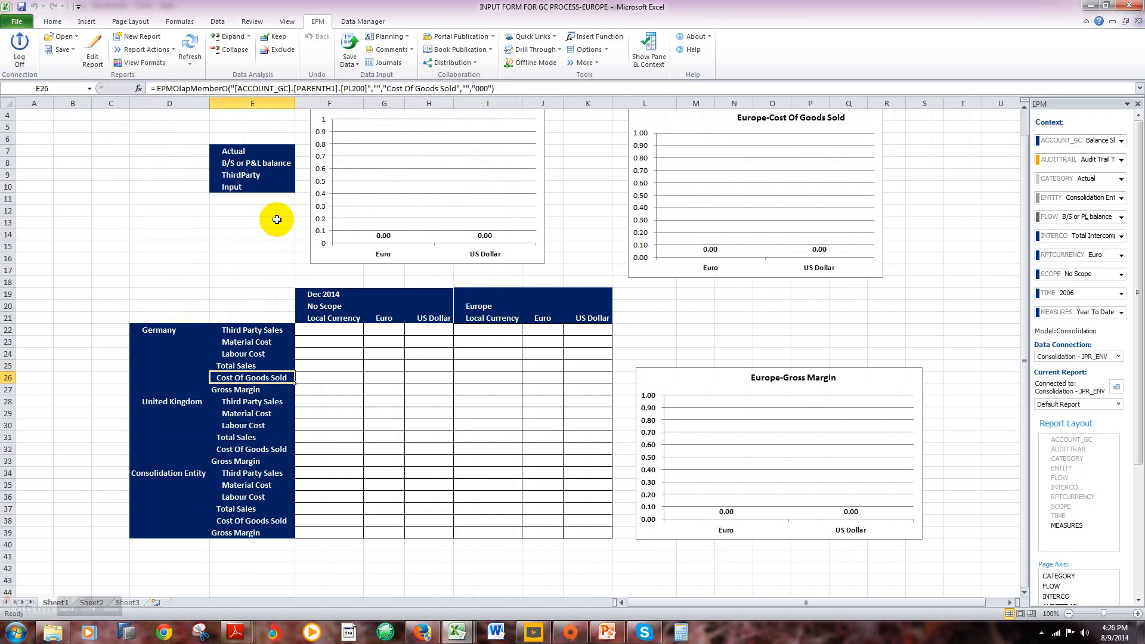
pyautogui.press('Down')
# Step: Review Germany's Third Party Sales, Material Cost and Labour Cost members, continuing down the account rows to the Consolidation Entity block
pyautogui.press('Up')
pyautogui.press('Up')
pyautogui.press('Up')
pyautogui.press('Up')
pyautogui.press('Up')
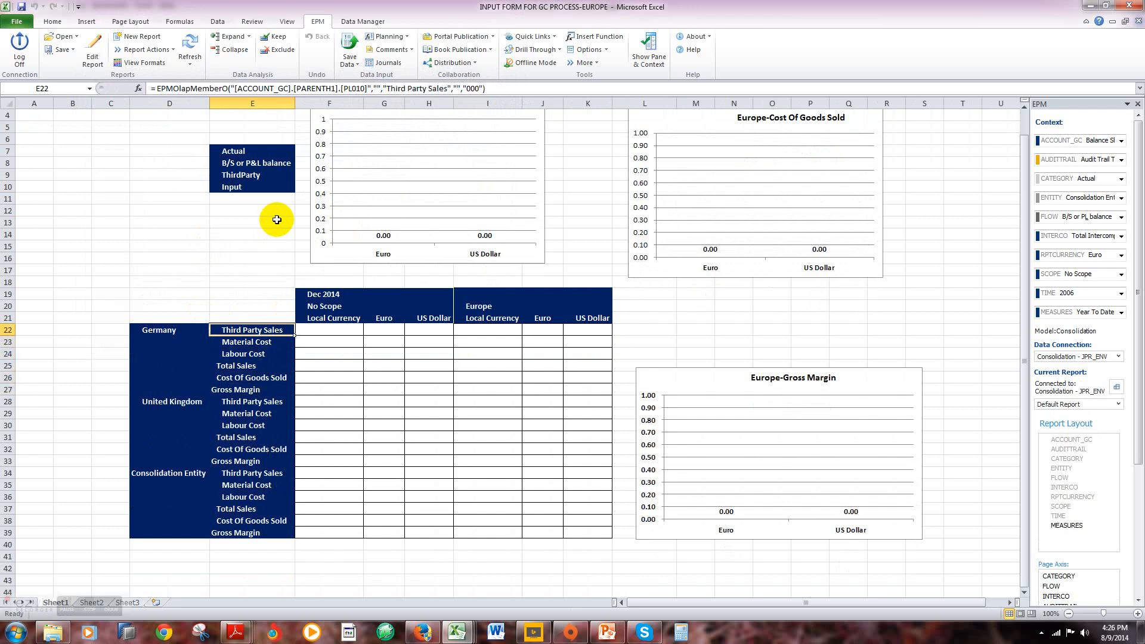
pyautogui.press('Down')
pyautogui.press('Up')
pyautogui.press('Down')
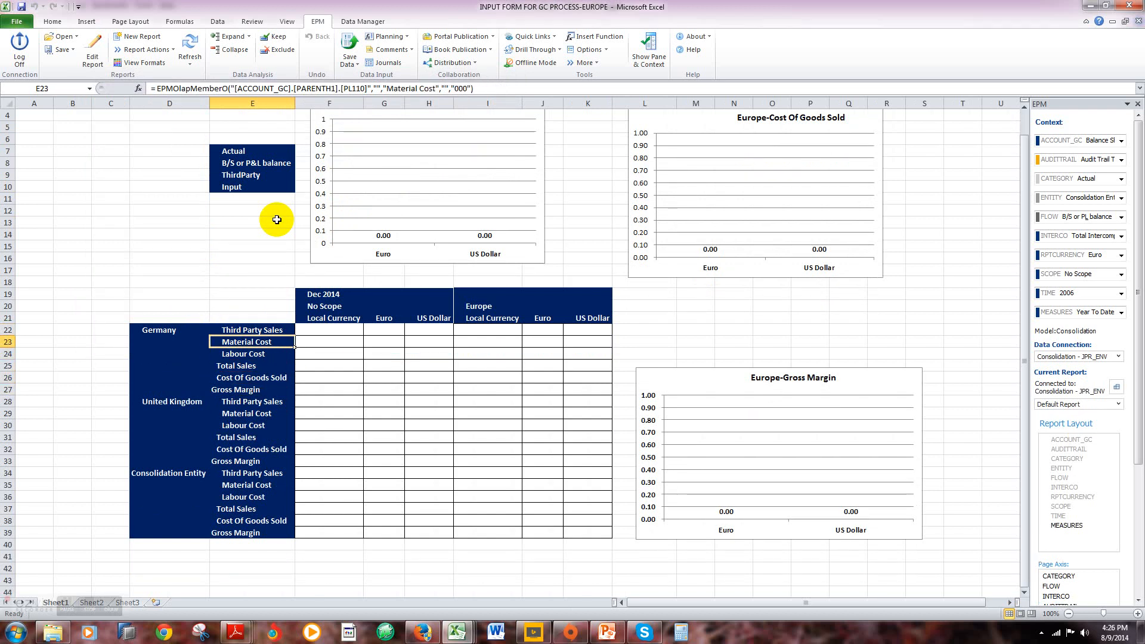
pyautogui.press('Down')
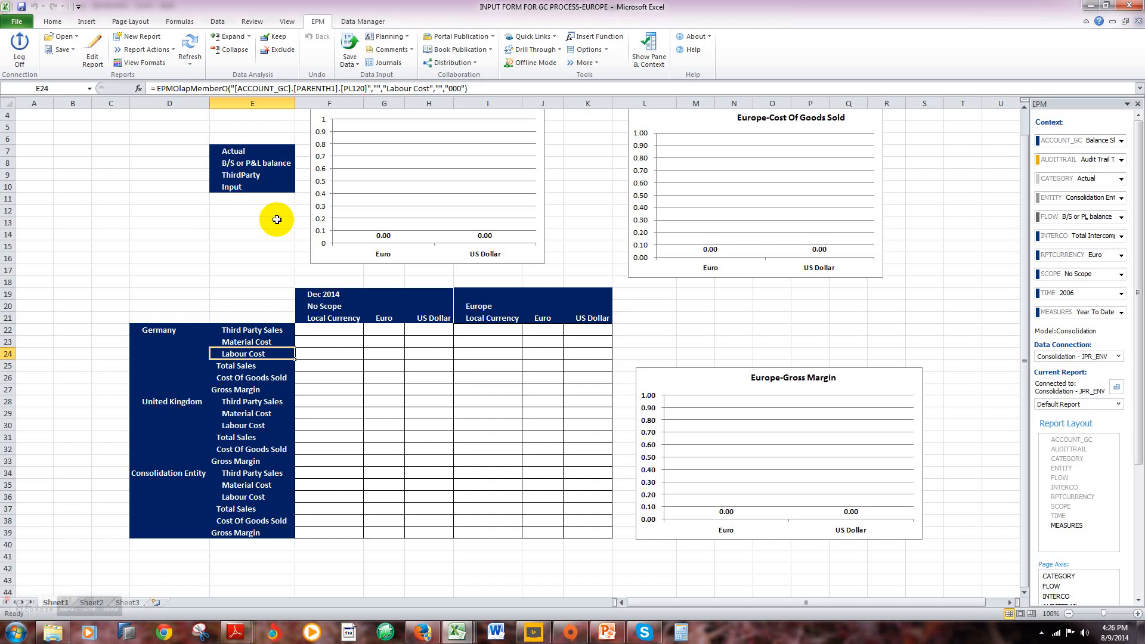
pyautogui.press('Down')
pyautogui.press('Down')
pyautogui.press('Down')
pyautogui.press('Down')
pyautogui.press('Down')
pyautogui.press('Down')
pyautogui.press('Down')
pyautogui.press('Down')
pyautogui.press('Down')
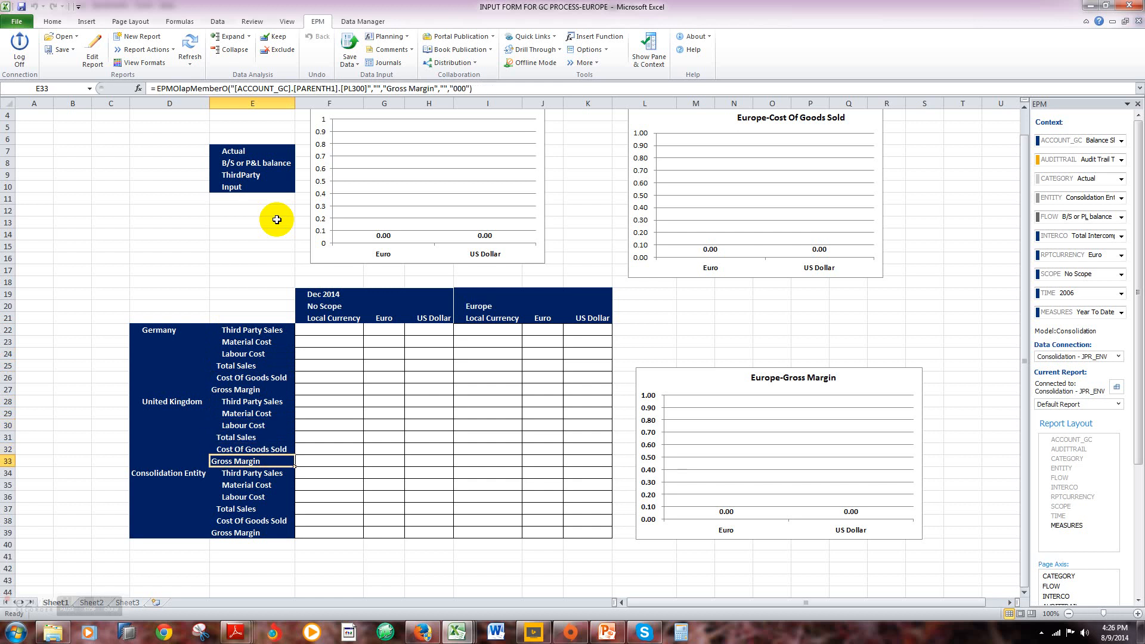
pyautogui.press('Down')
# Step: Examine the Local Currency, Euro and US Dollar columns under the No Scope and Europe headings for Dec 2014
pyautogui.press('Right')
pyautogui.press('Right')
pyautogui.press('Right')
pyautogui.press('Right')
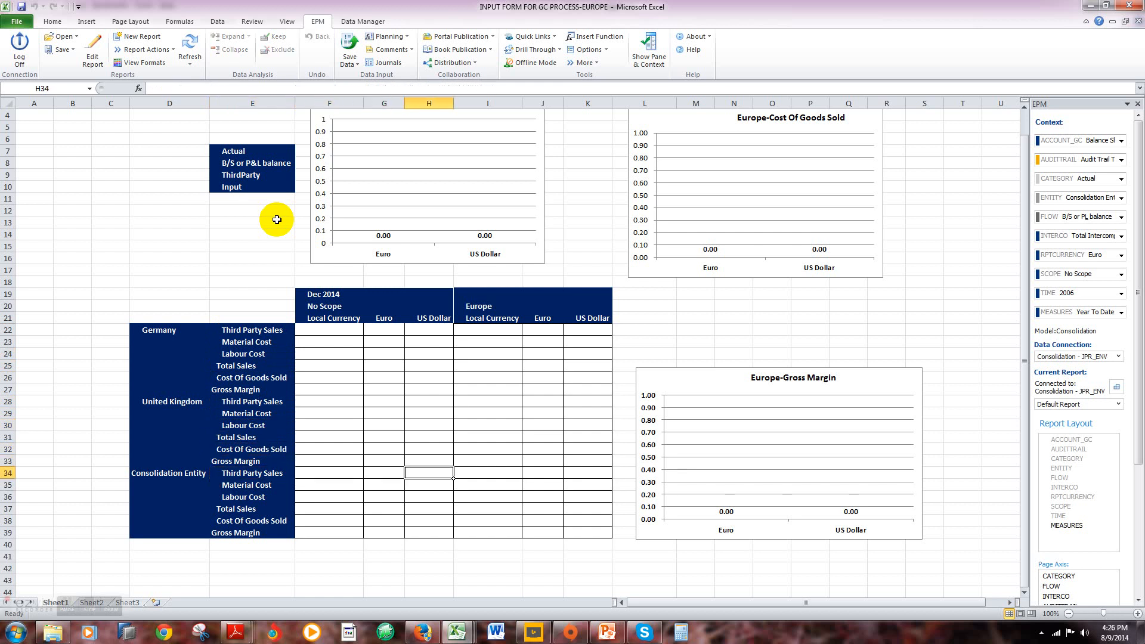
pyautogui.press('Up')
pyautogui.press('Up')
pyautogui.press('Up')
pyautogui.press('Up')
pyautogui.press('Up')
pyautogui.press('Up')
pyautogui.press('Up')
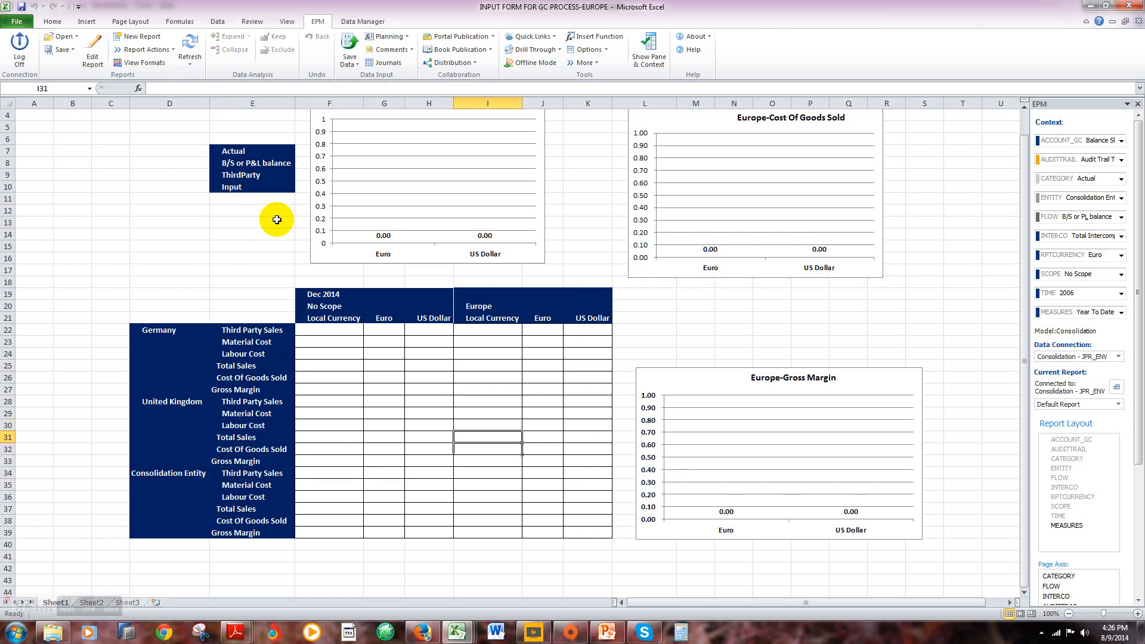
pyautogui.press('Up')
pyautogui.press('Up')
pyautogui.press('Up')
pyautogui.press('Up')
pyautogui.press('Up')
pyautogui.press('Up')
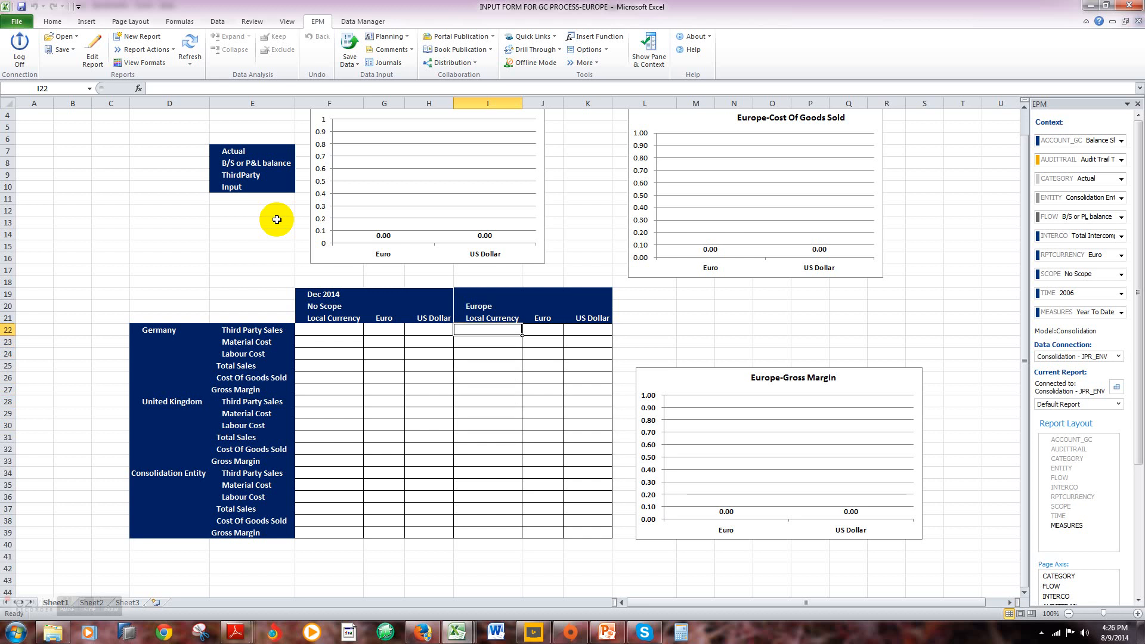
pyautogui.press('Right')
pyautogui.press('Right')
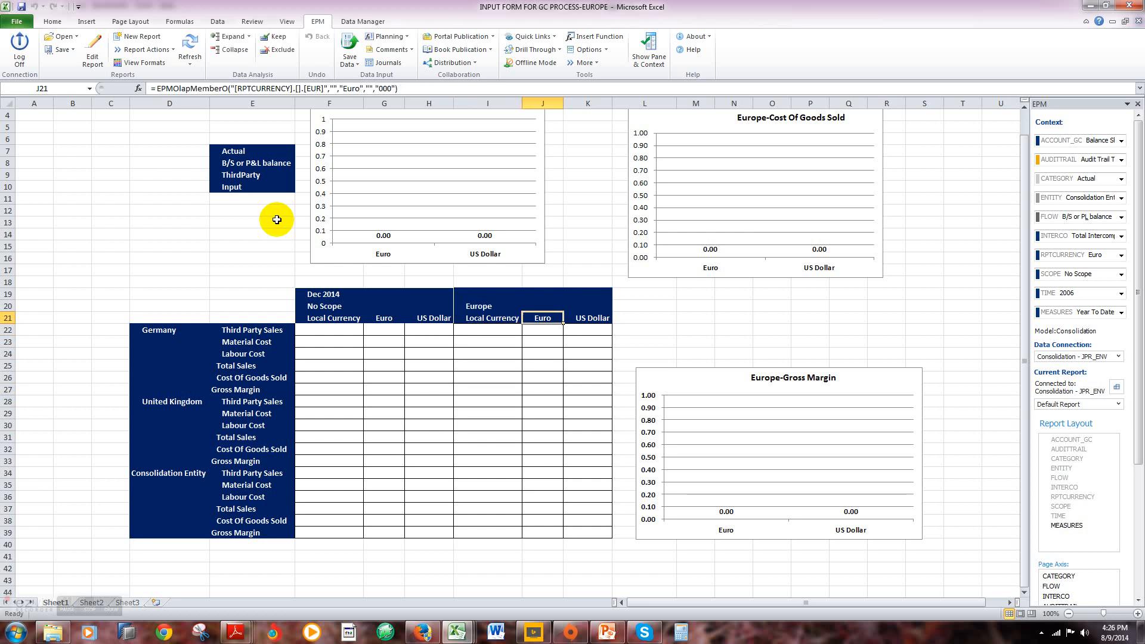
pyautogui.press('Left')
pyautogui.press('Left')
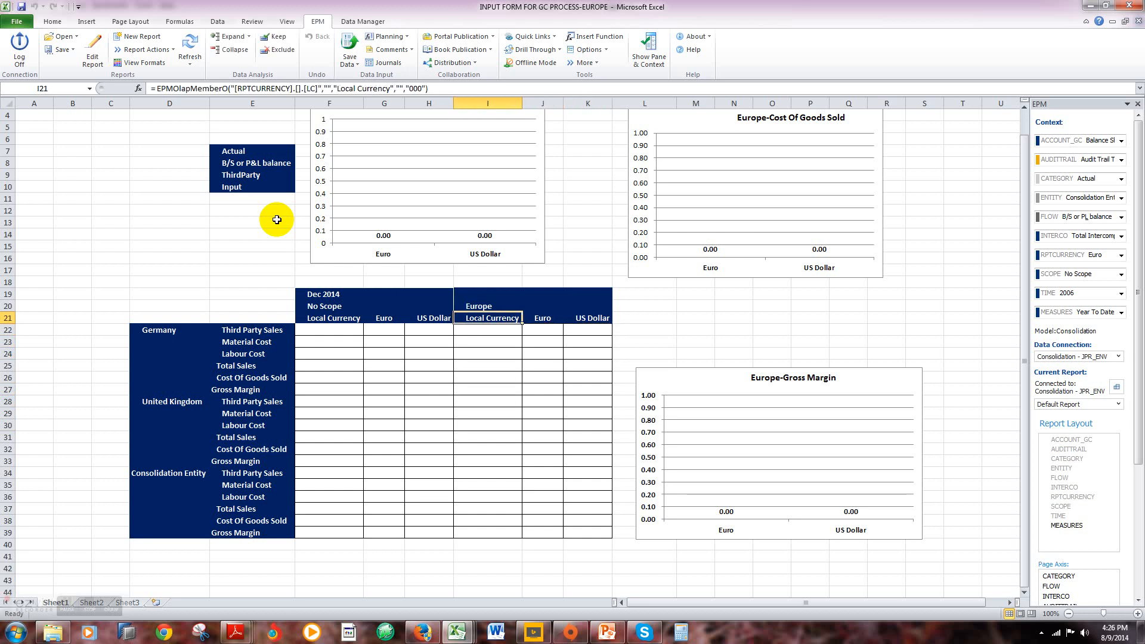
pyautogui.press('Left')
pyautogui.press('Left')
pyautogui.press('Left')
pyautogui.press('Down')
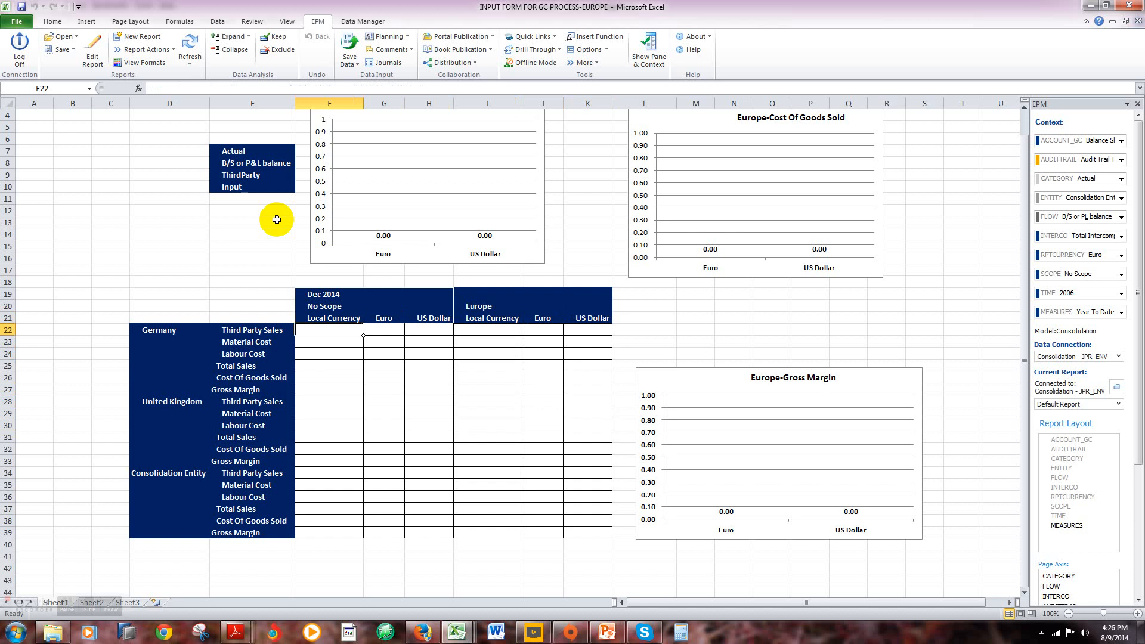
# Step: Examine the entity members in the row headers, from Germany through United Kingdom to Consolidation Entity
pyautogui.press('Left')
pyautogui.press('Left')
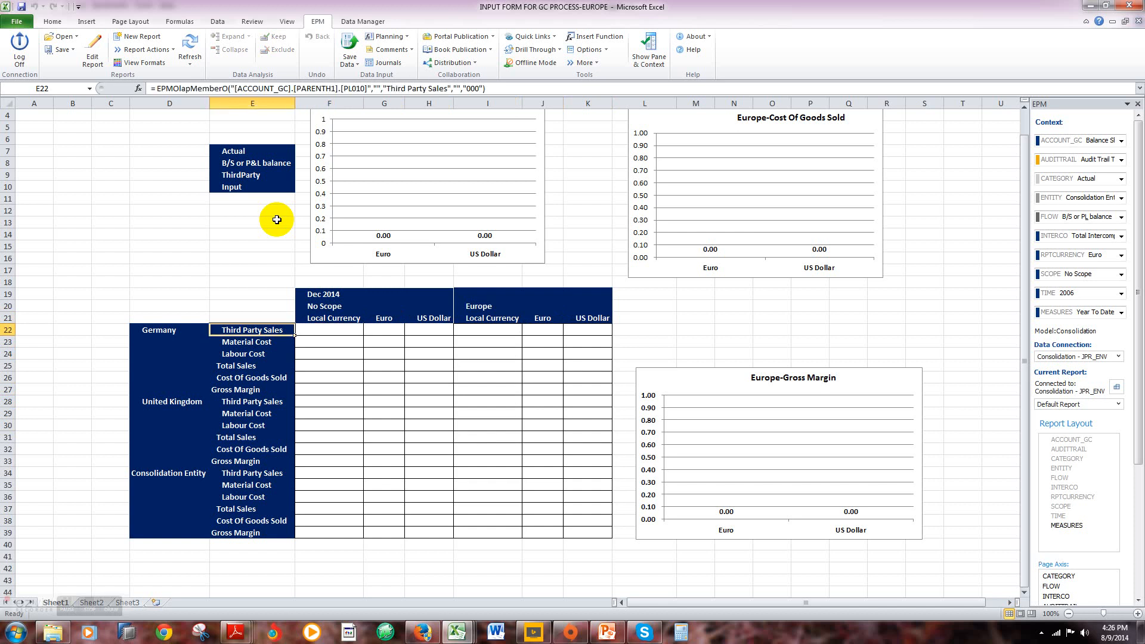
pyautogui.press('Down')
pyautogui.press('Down')
pyautogui.press('Down')
pyautogui.press('Down')
pyautogui.press('Down')
pyautogui.press('Down')
pyautogui.press('Down')
pyautogui.press('Down')
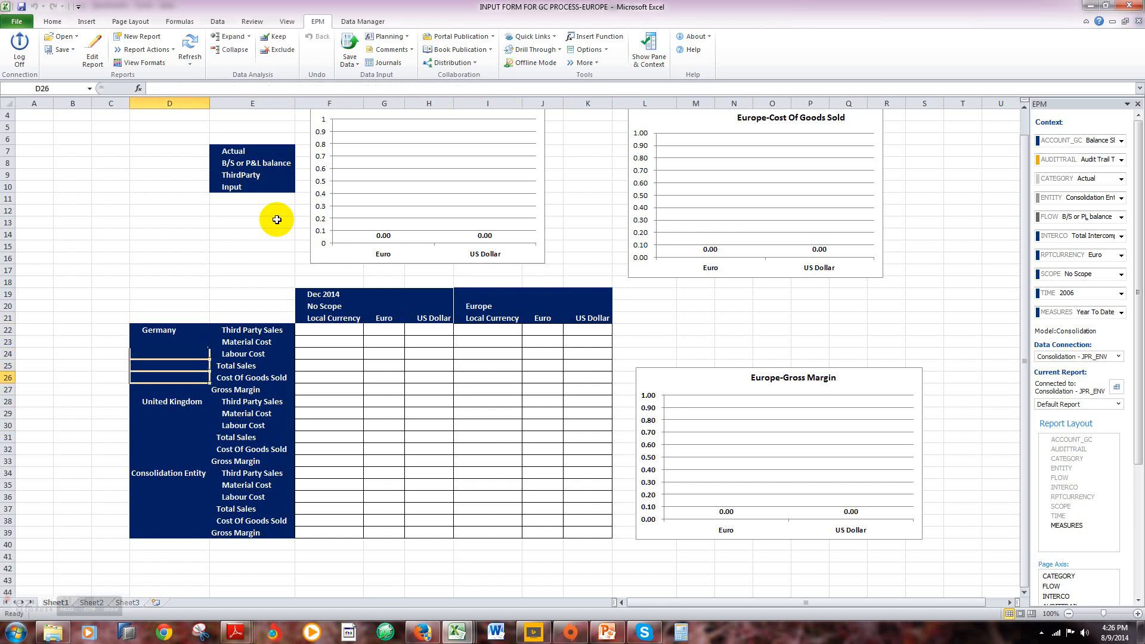
pyautogui.press('Down')
pyautogui.press('Down')
pyautogui.press('Down')
pyautogui.press('Down')
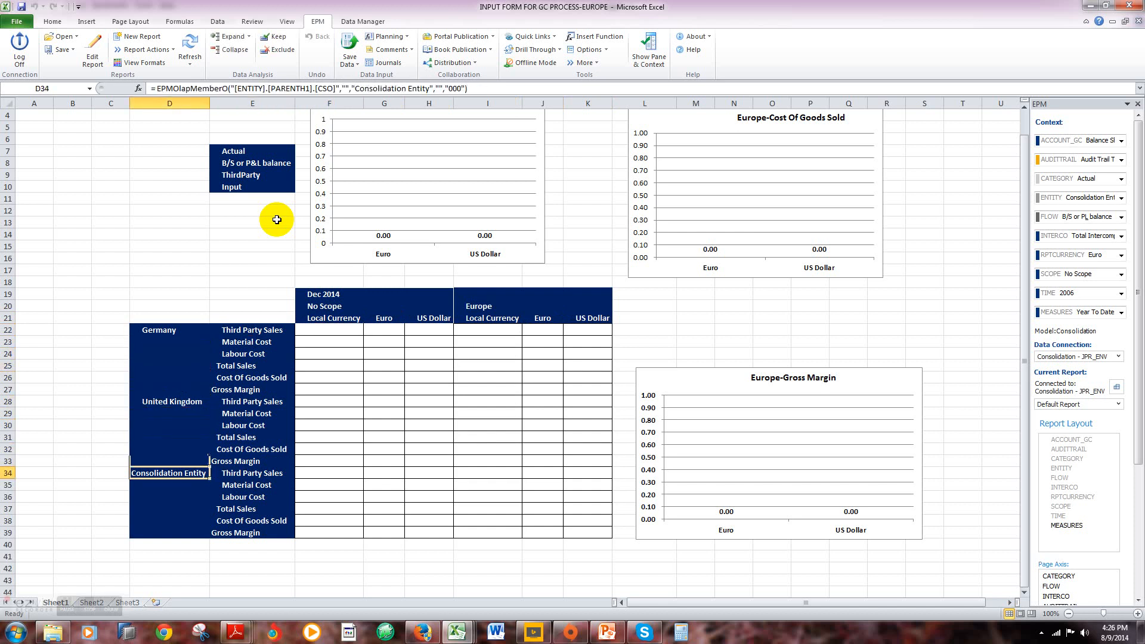
pyautogui.press('Up')
pyautogui.press('Up')
pyautogui.press('Up')
pyautogui.press('Up')
pyautogui.press('Up')
pyautogui.press('Up')
pyautogui.press('Up')
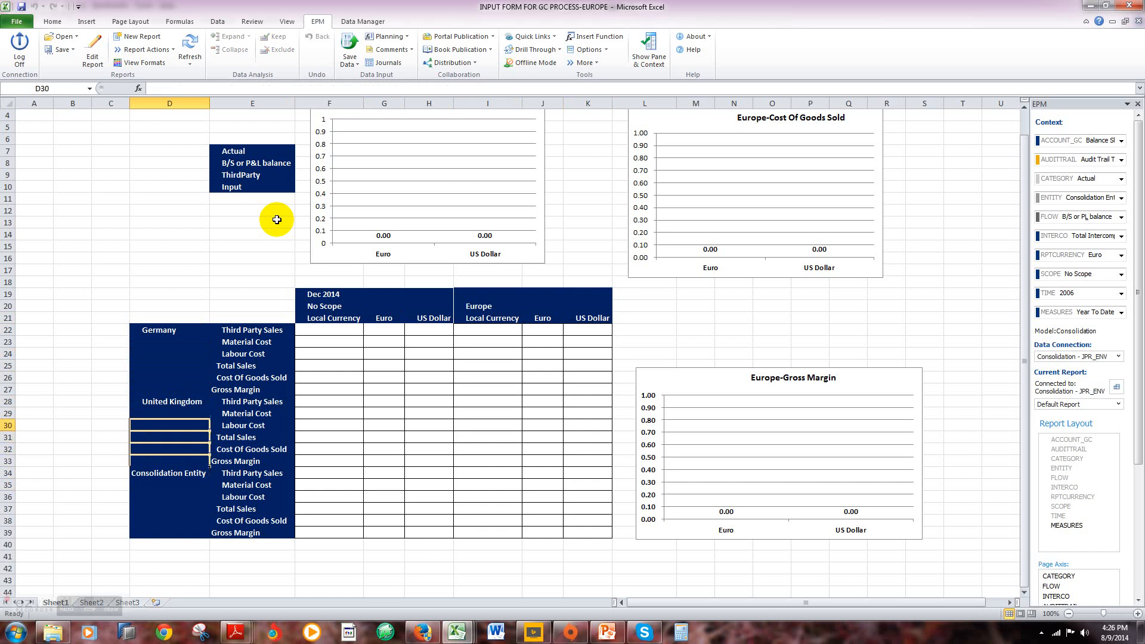
pyautogui.press('Up')
pyautogui.press('Up')
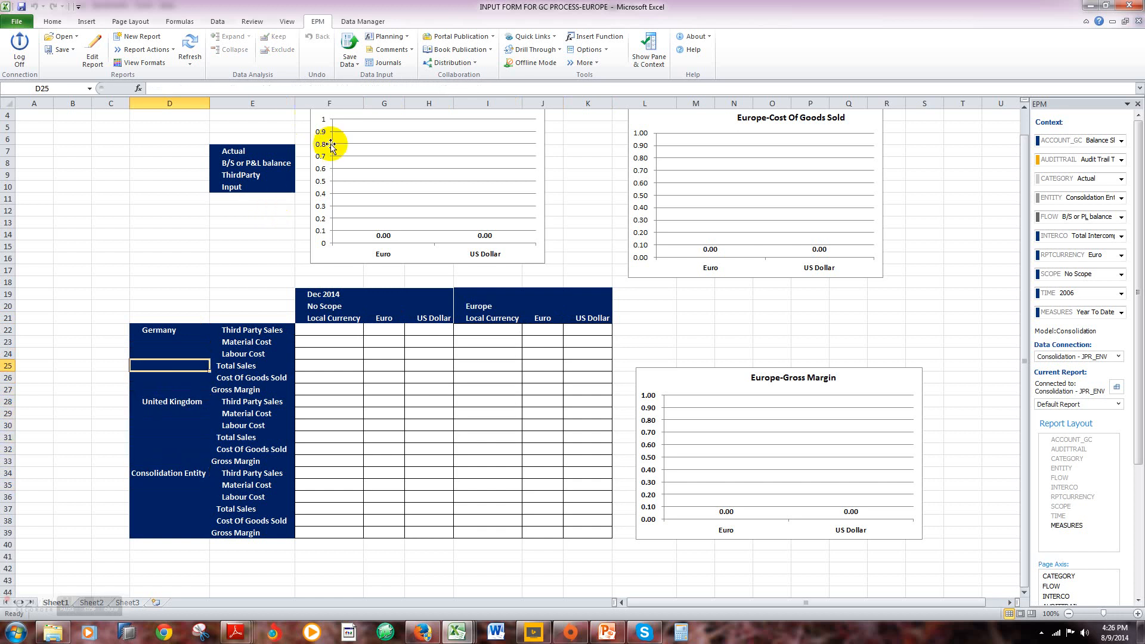
# Step: Enter Germany's No Scope Local Currency amounts for Dec 2014: Third Party Sales 20,000, Material Cost 5,000 and Labour Cost 2,000
pyautogui.click(338, 329)
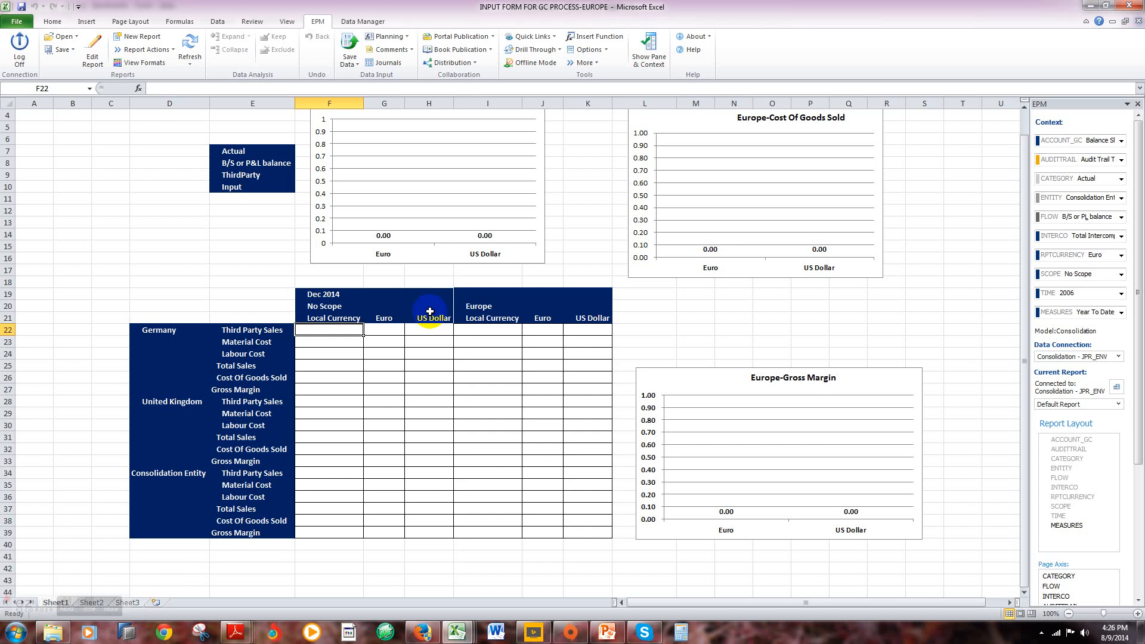
pyautogui.write('20000')
pyautogui.press('Return')
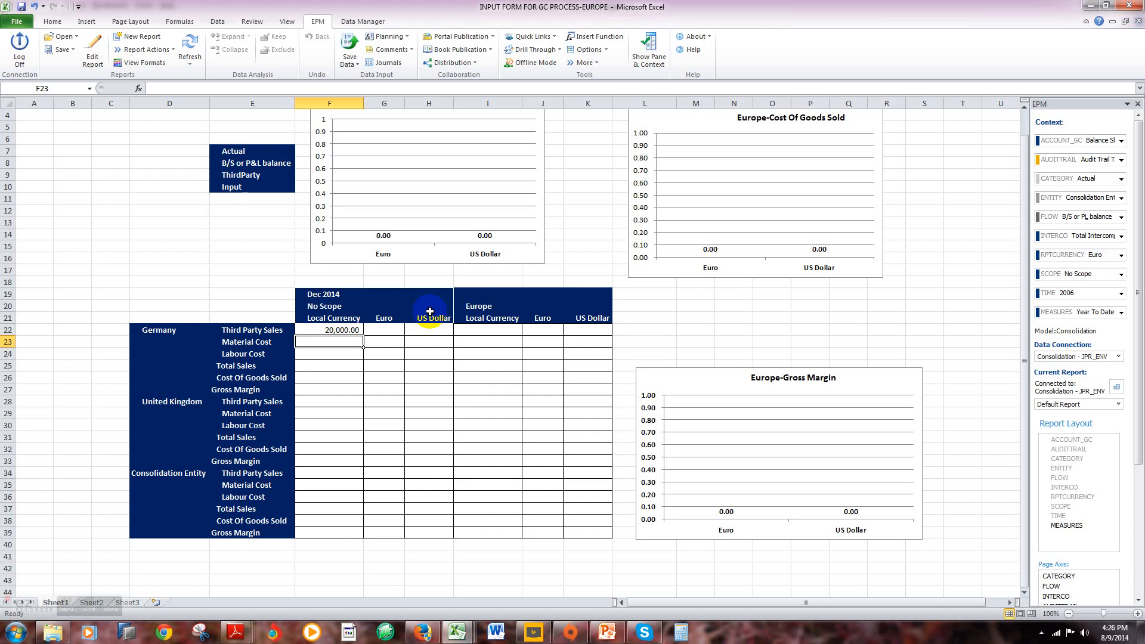
pyautogui.write('5000')
pyautogui.press('Return')
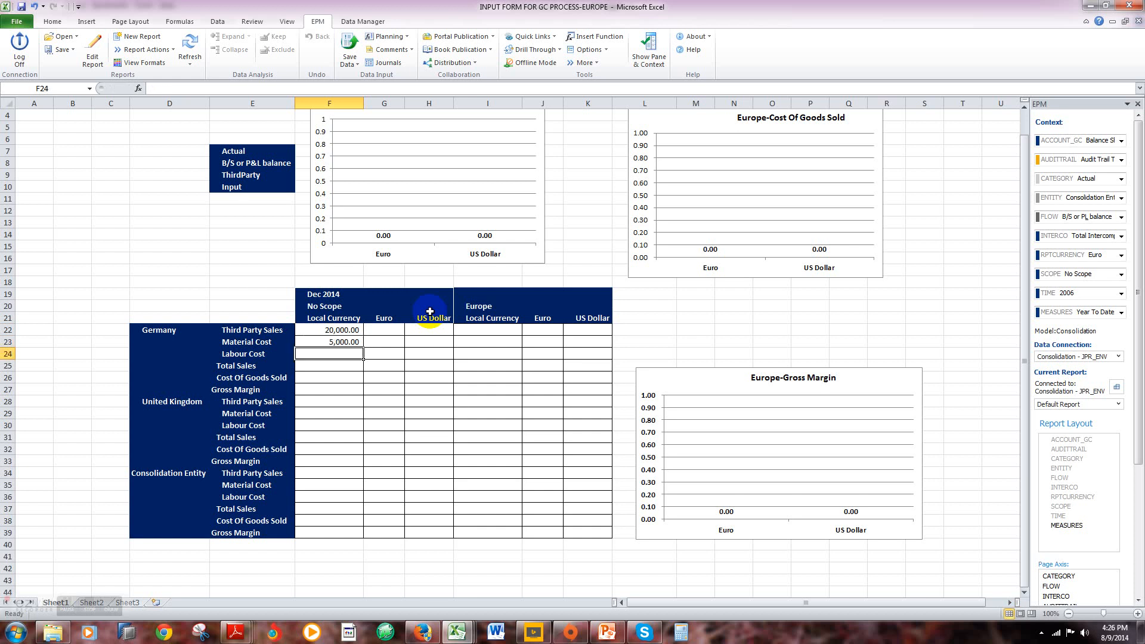
pyautogui.write('2000')
pyautogui.press('Return')
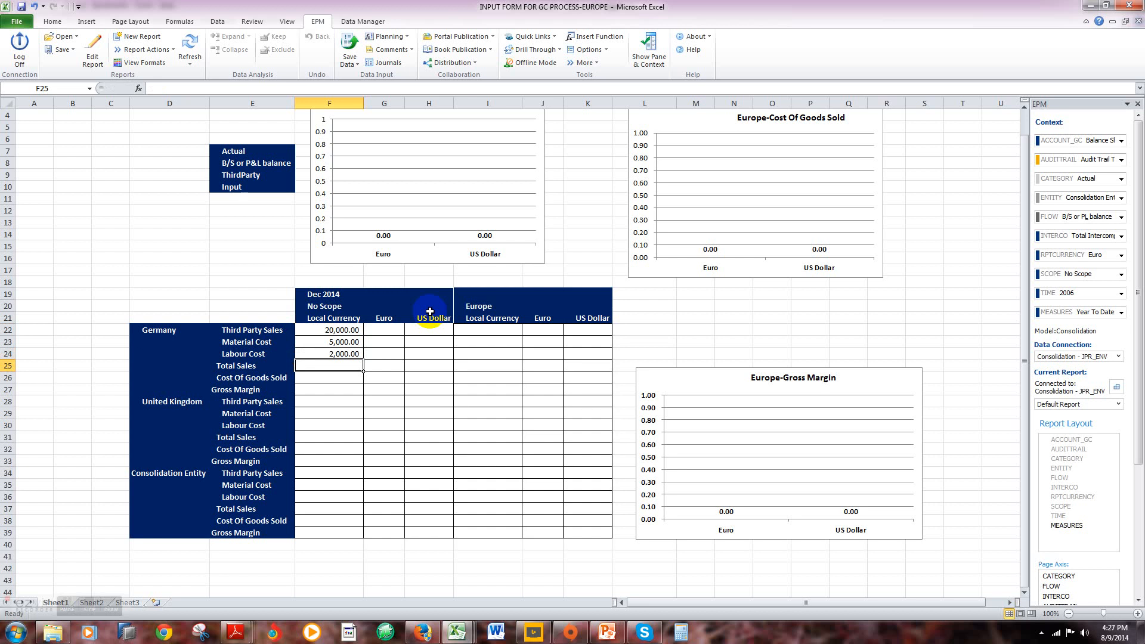
# Step: Enter the United Kingdom's No Scope Local Currency amounts for Dec 2014: Third Party Sales 10,000, Material Cost 2,000 and Labour Cost 1,000
pyautogui.press('Return')
pyautogui.press('Return')
pyautogui.press('Return')
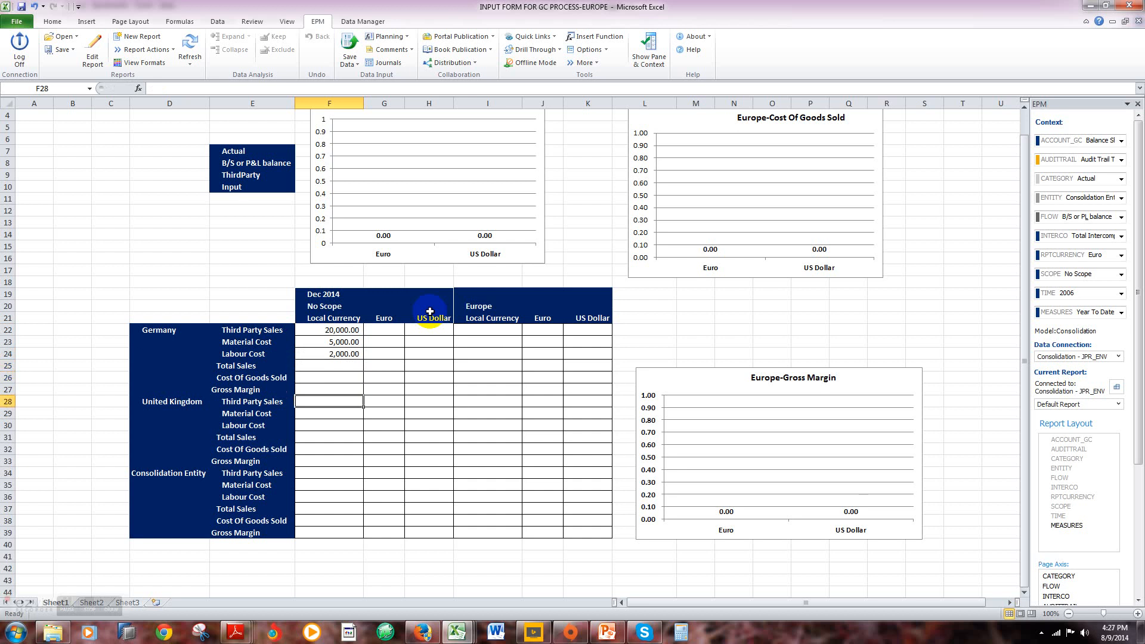
pyautogui.write('10,0')
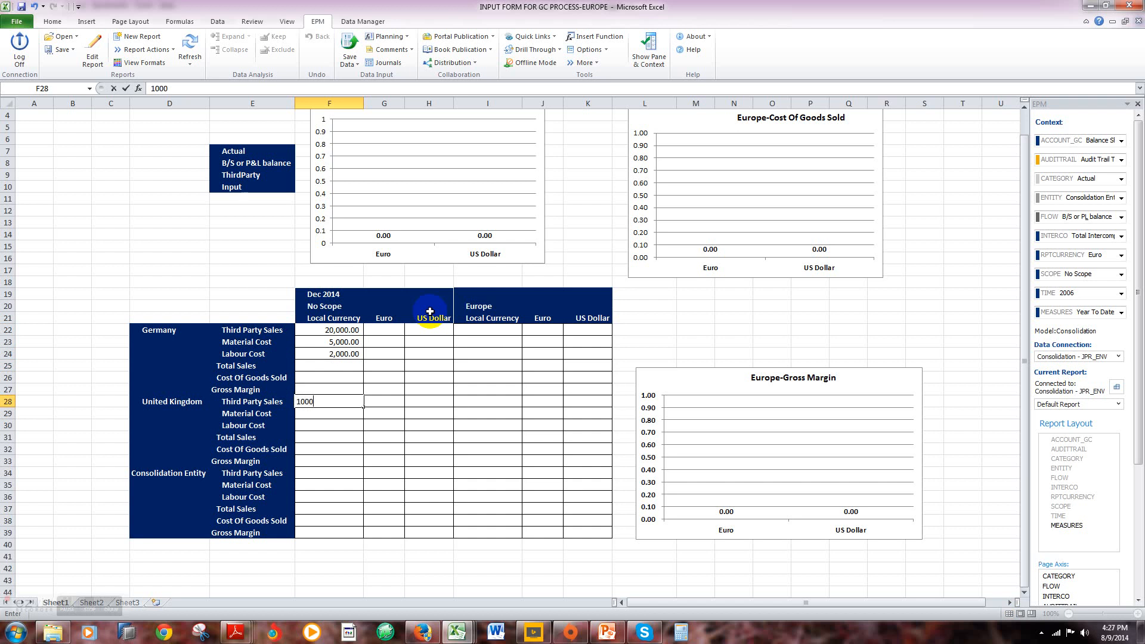
pyautogui.write('00')
pyautogui.press('Return')
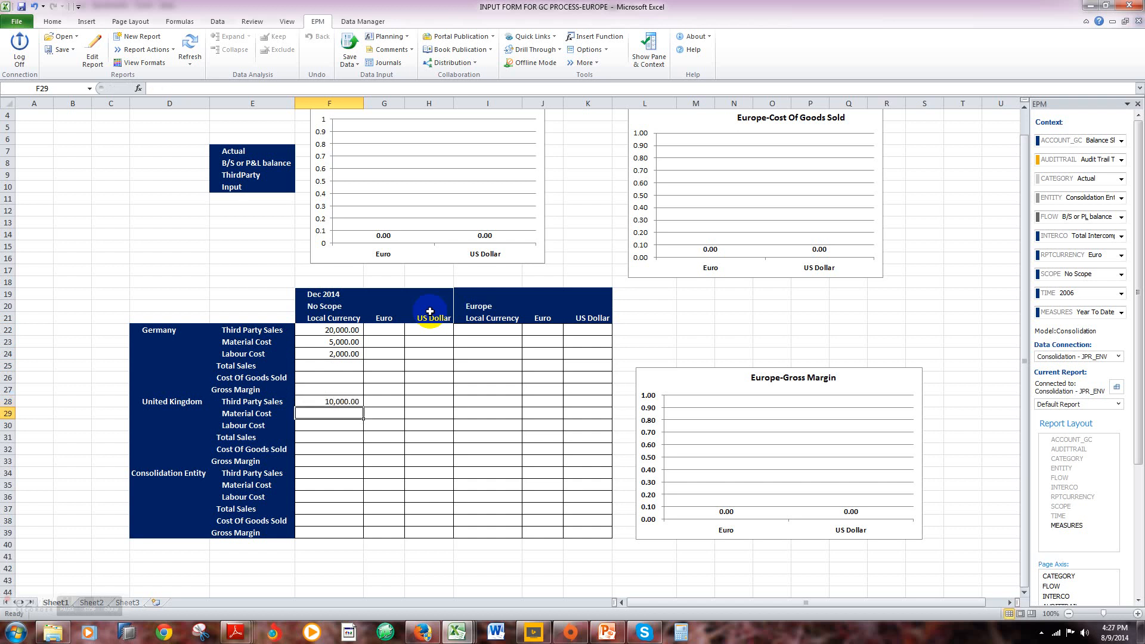
pyautogui.write('2000')
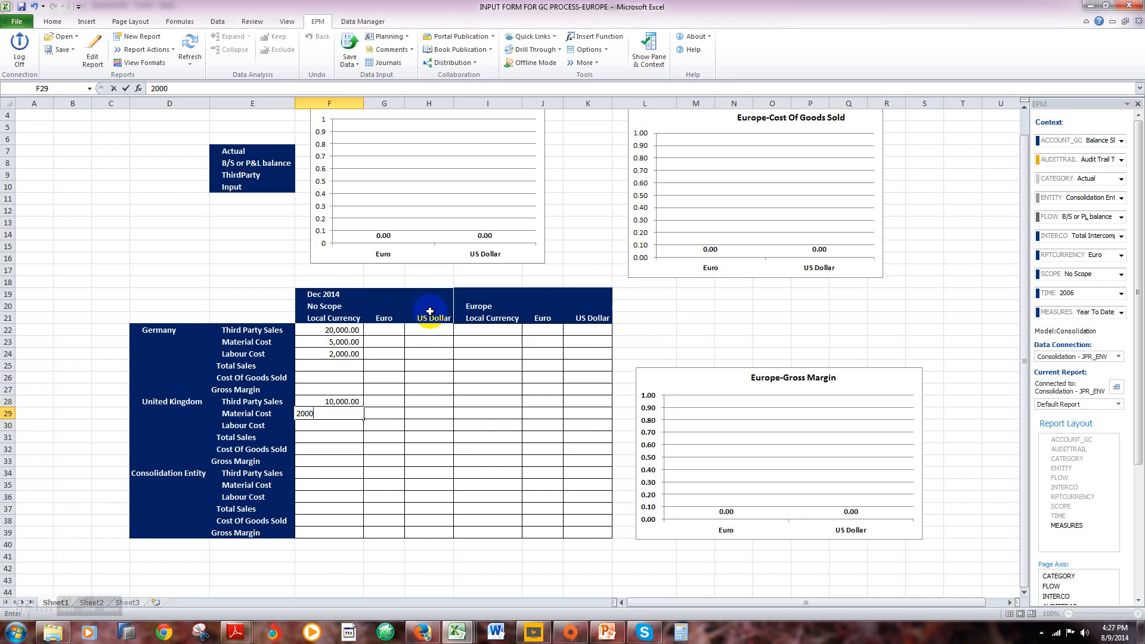
pyautogui.press('Return')
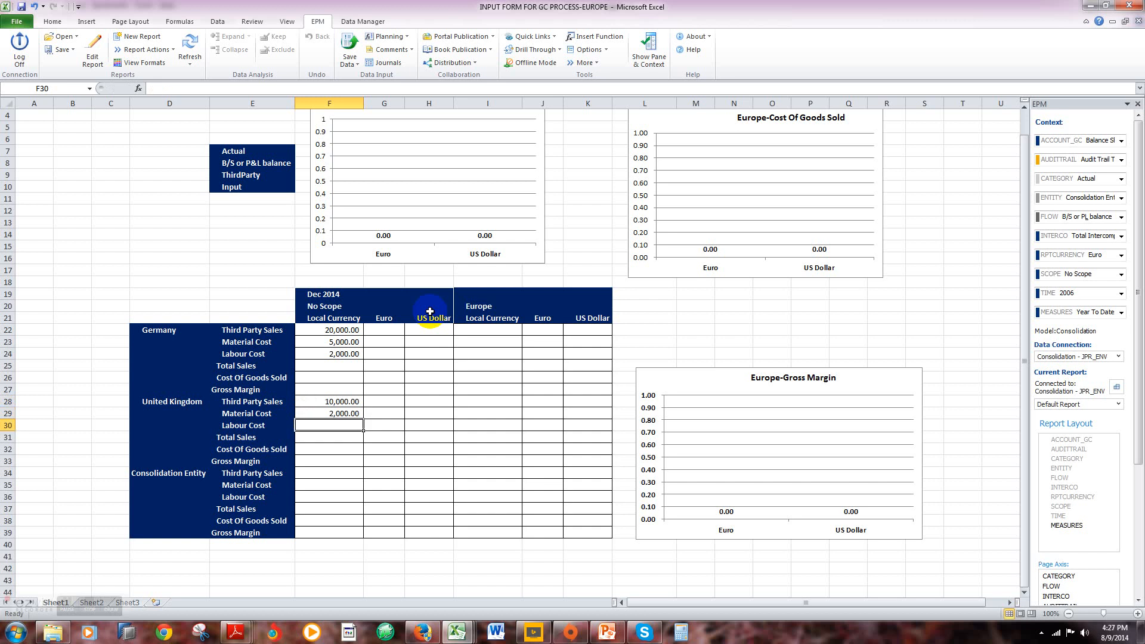
pyautogui.write('1,000')
pyautogui.press('Return')
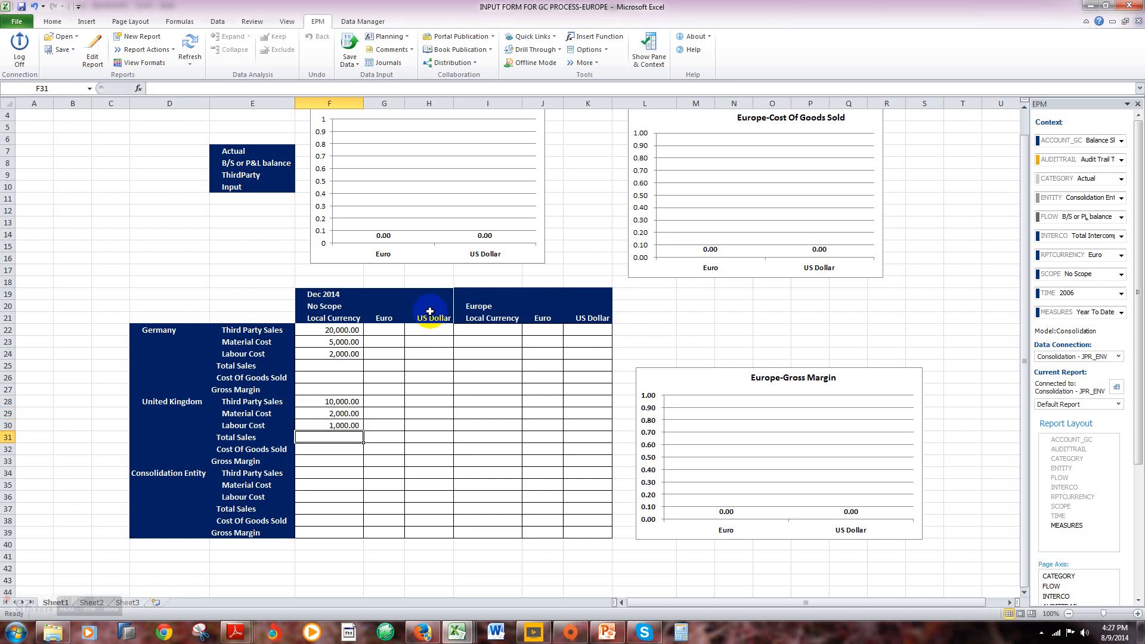
pyautogui.click(362, 23)
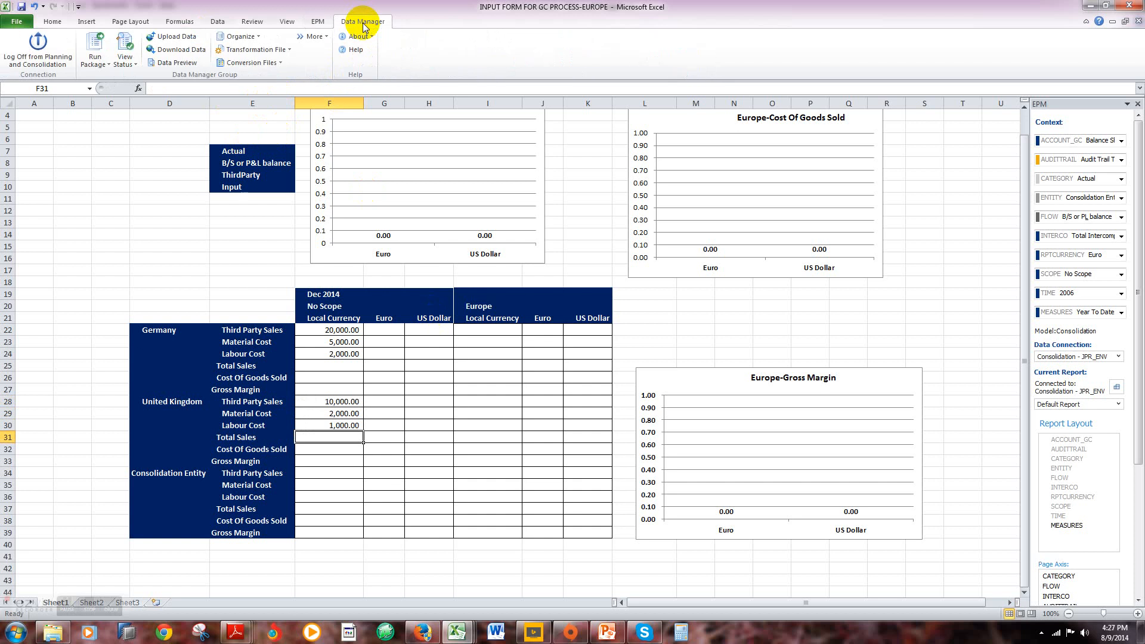
pyautogui.click(95, 62)
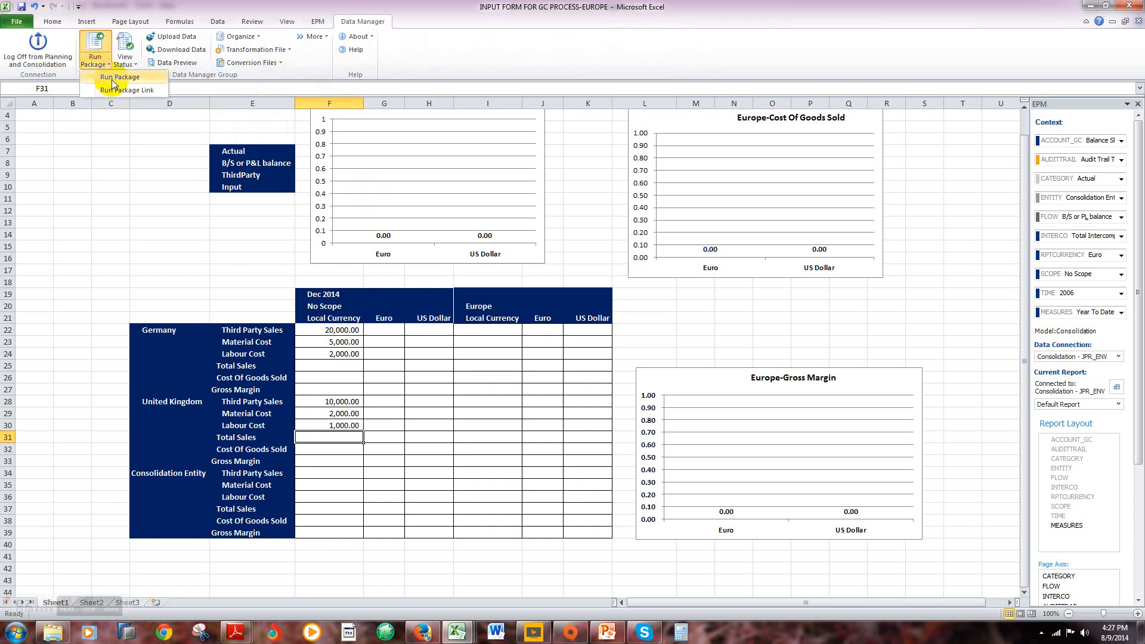
pyautogui.click(115, 77)
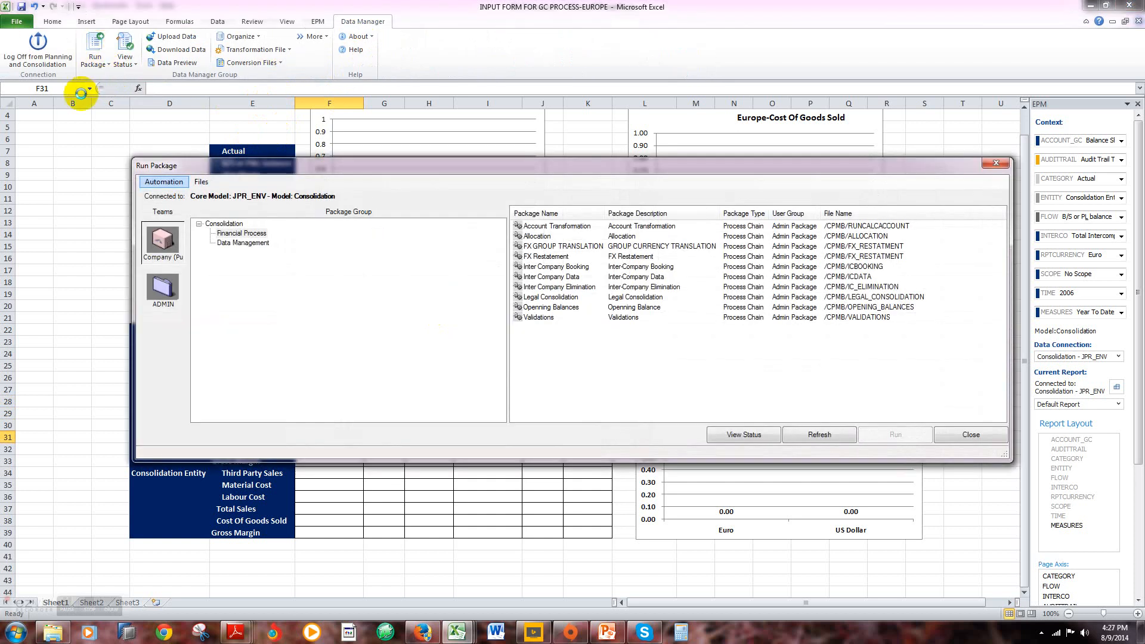
pyautogui.click(996, 163)
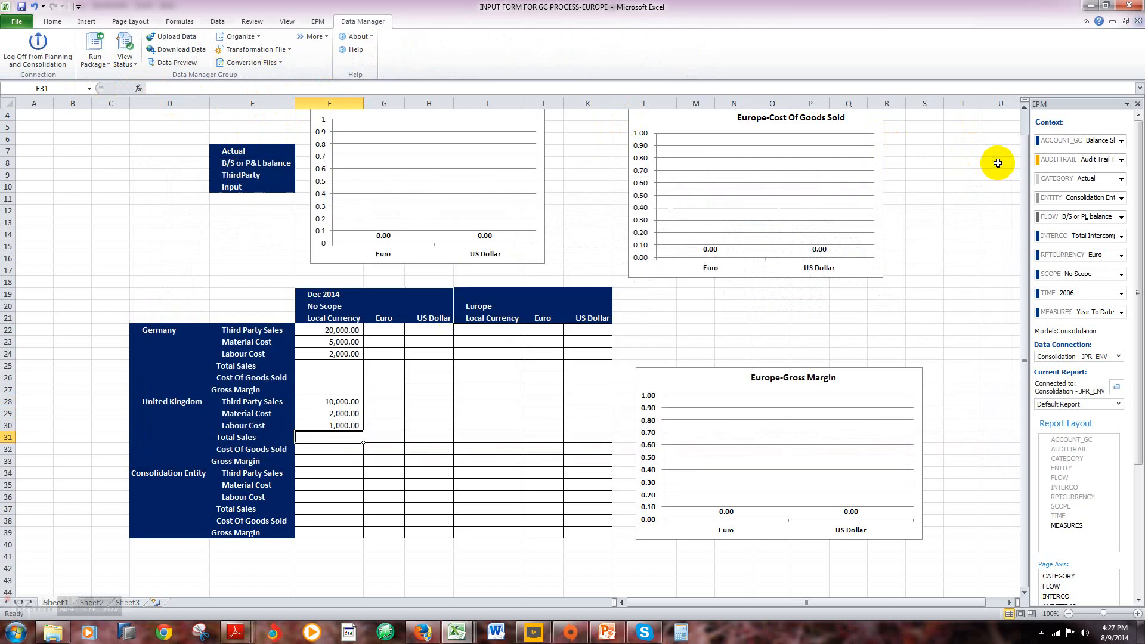
# Step: Save the worksheet data to the Consolidation model, confirm sending the records and dismiss the save results log
pyautogui.click(170, 174)
pyautogui.scroll(1, 172, 161)
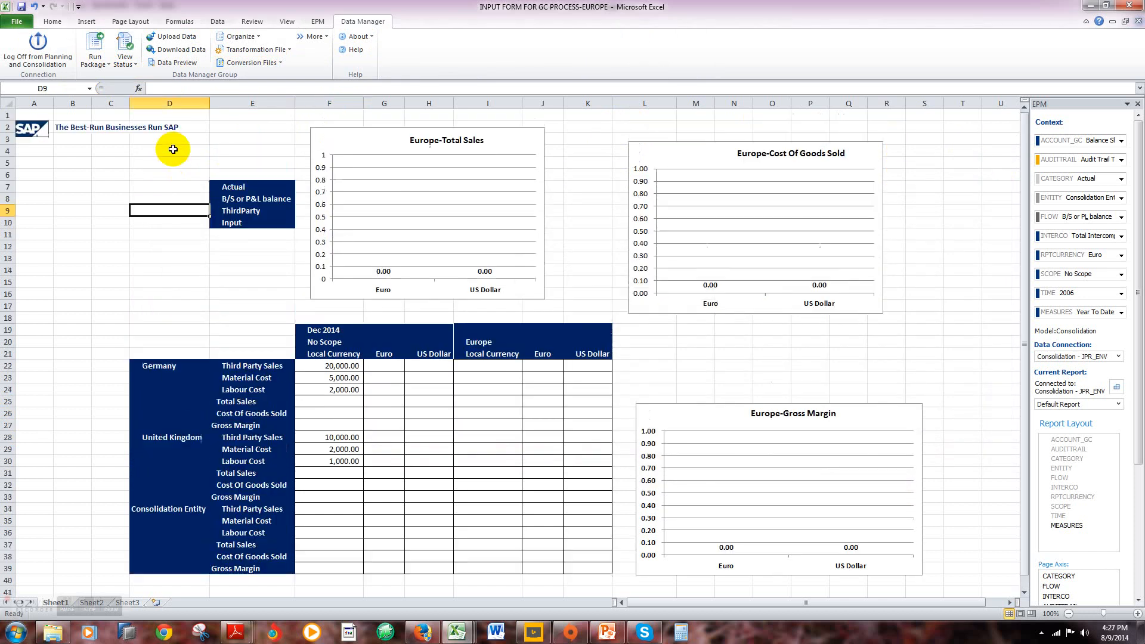
pyautogui.click(317, 21)
pyautogui.click(350, 60)
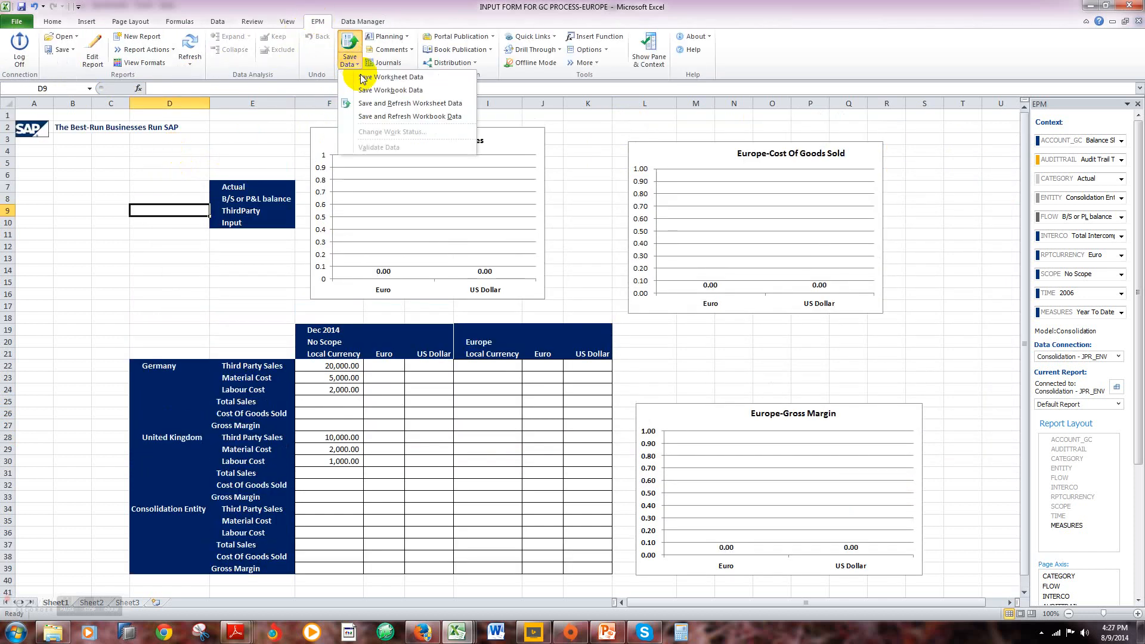
pyautogui.click(371, 78)
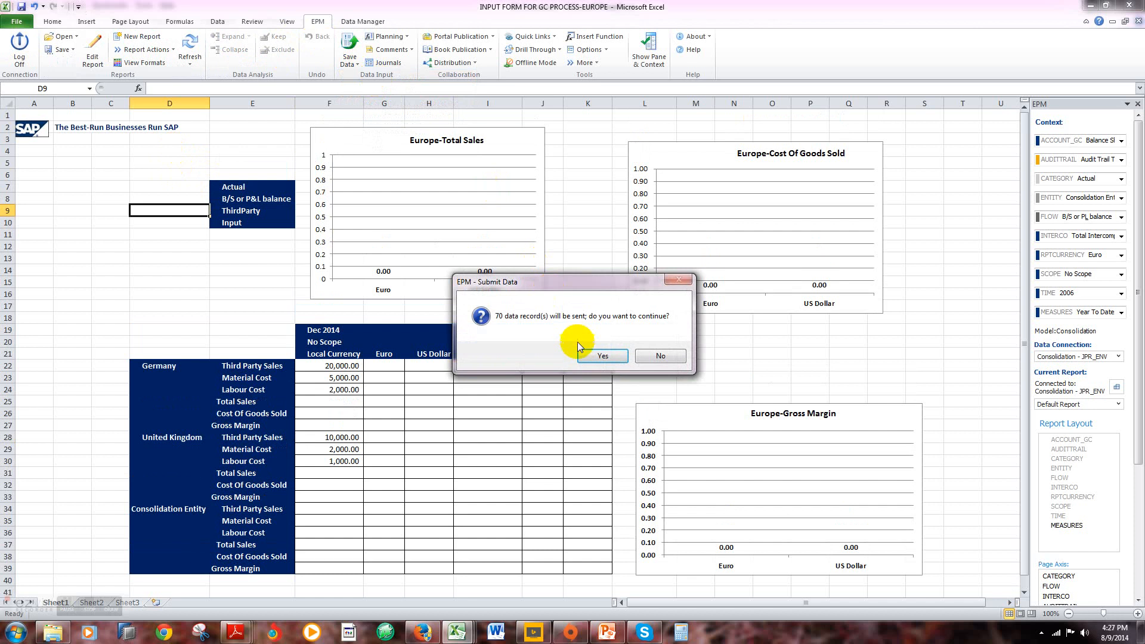
pyautogui.click(596, 356)
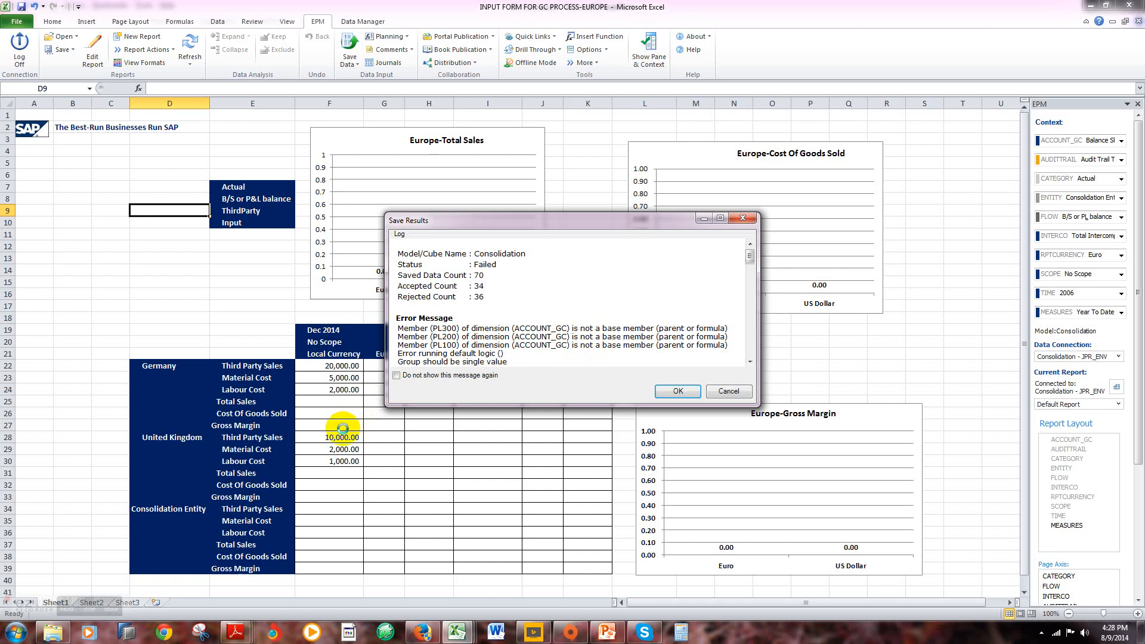
pyautogui.click(673, 391)
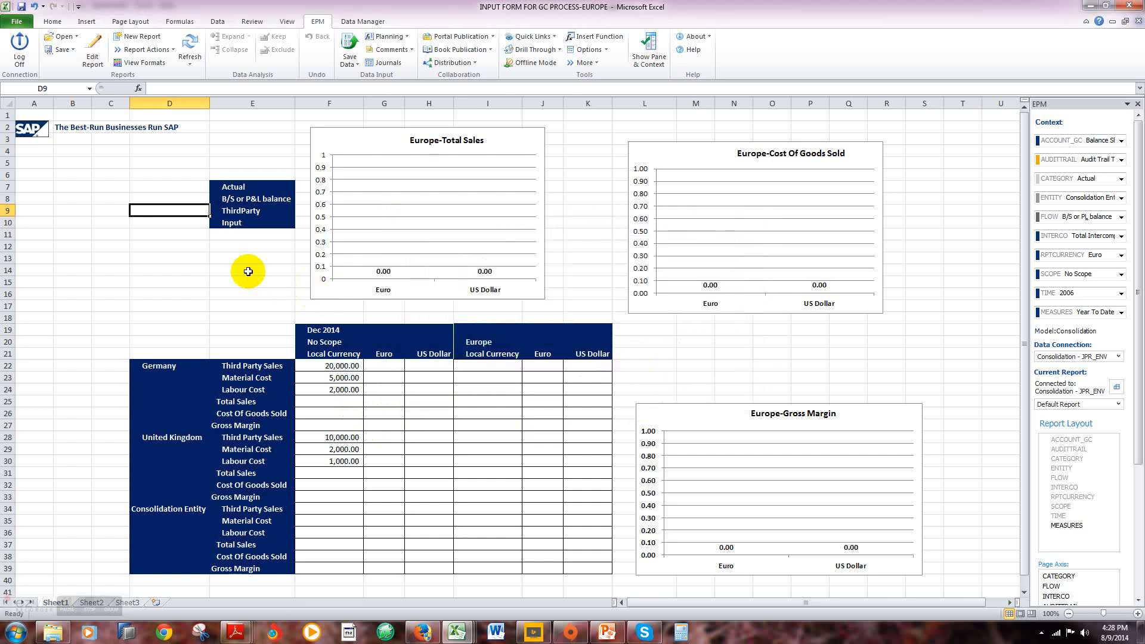
# Step: Start the FX GROUP TRANSLATION package from the Financial Process package group of the Consolidation model
pyautogui.click(362, 22)
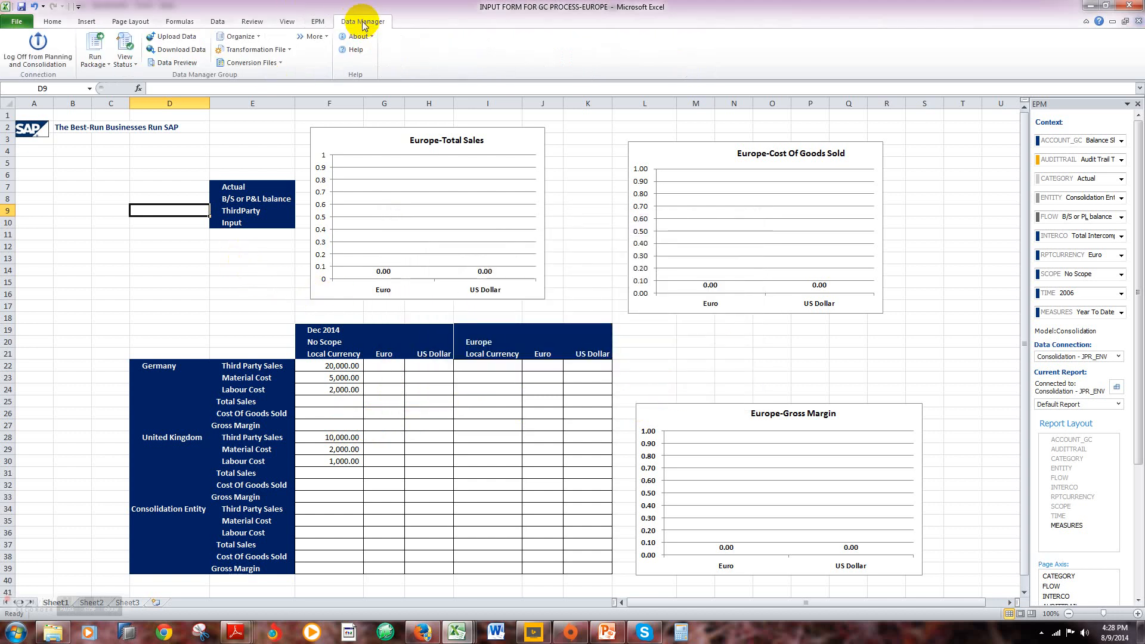
pyautogui.click(96, 60)
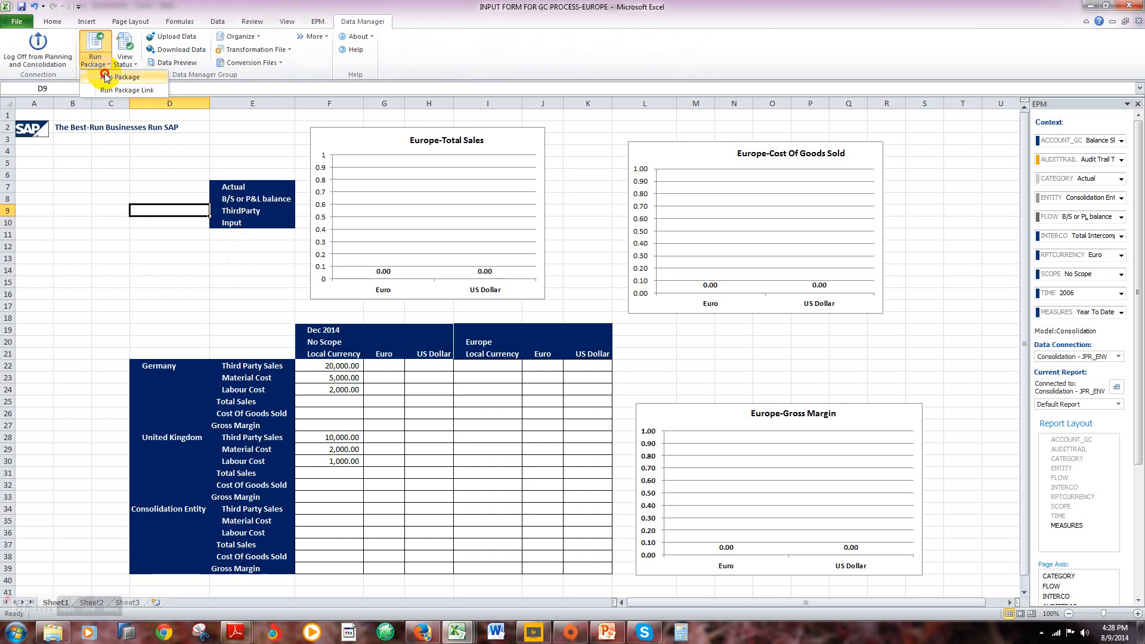
pyautogui.click(105, 77)
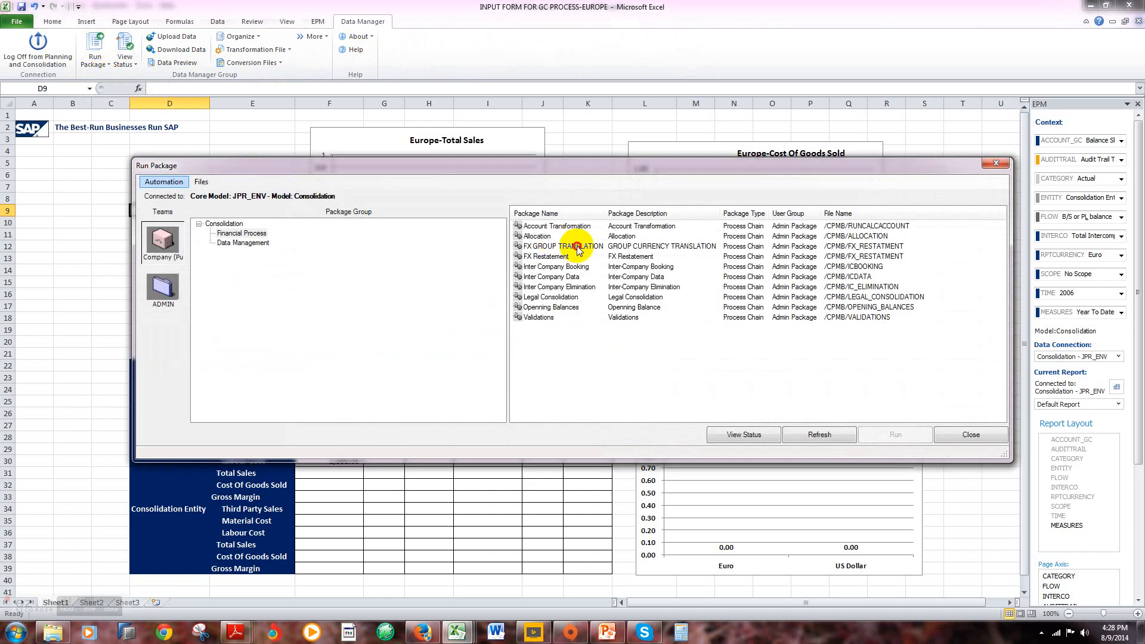
pyautogui.click(579, 249)
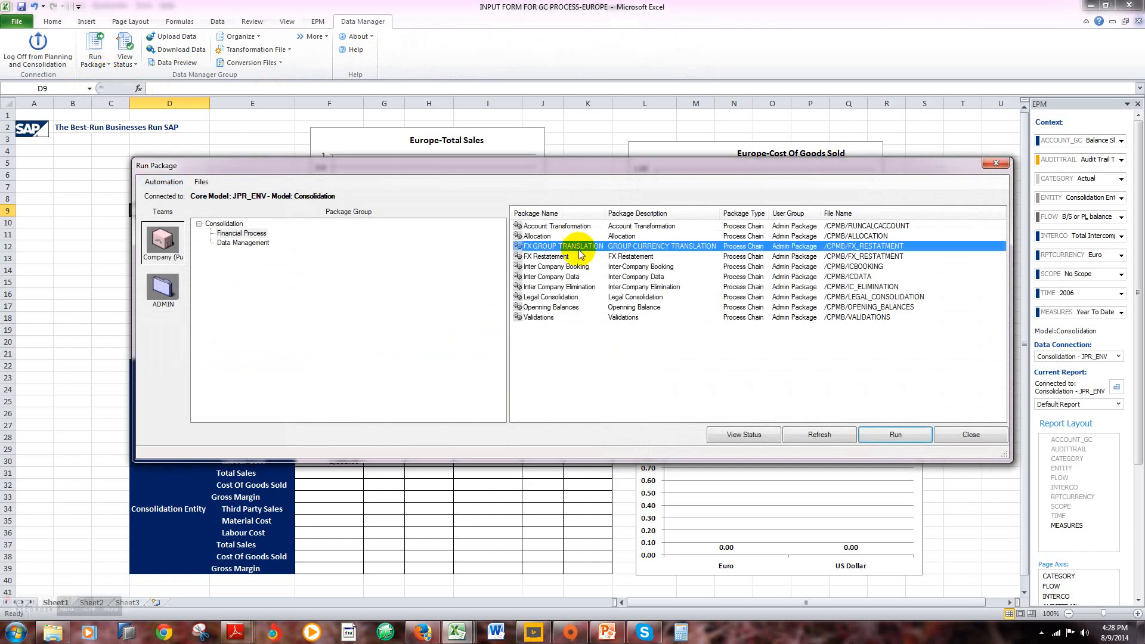
pyautogui.click(896, 434)
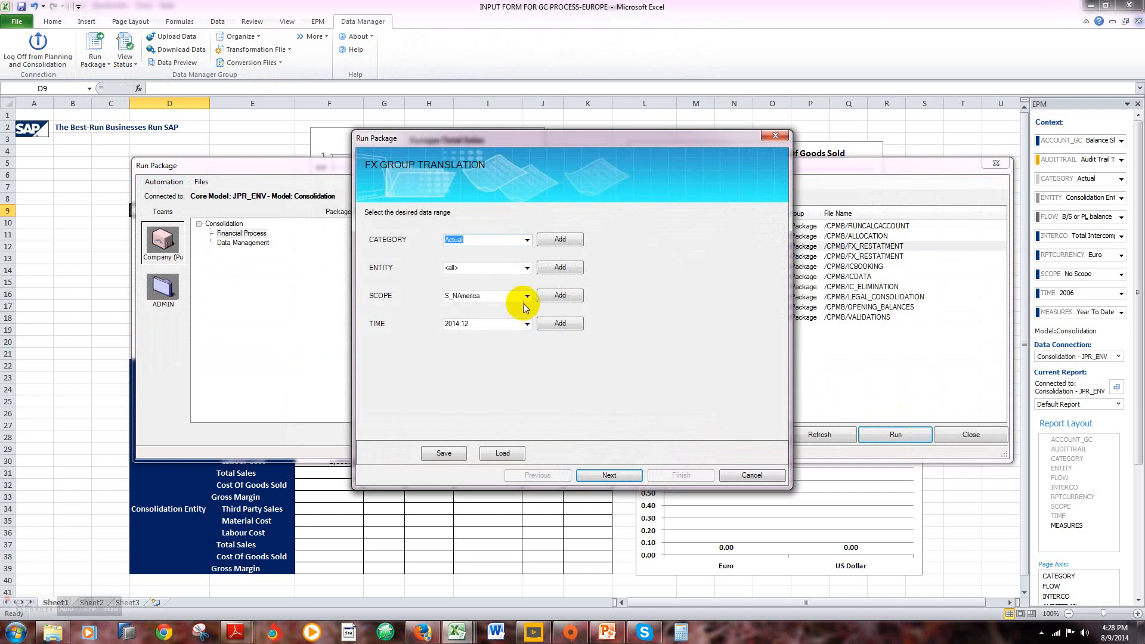
# Step: Replace North America with Europe as the only scope member in the package's data range
pyautogui.click(549, 295)
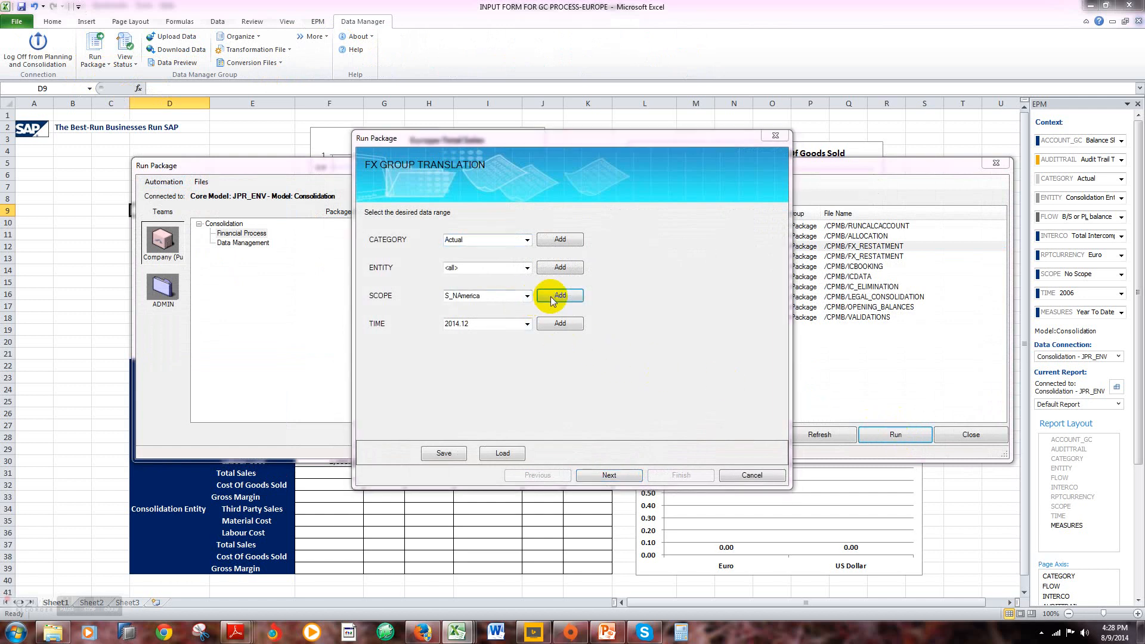
pyautogui.click(654, 210)
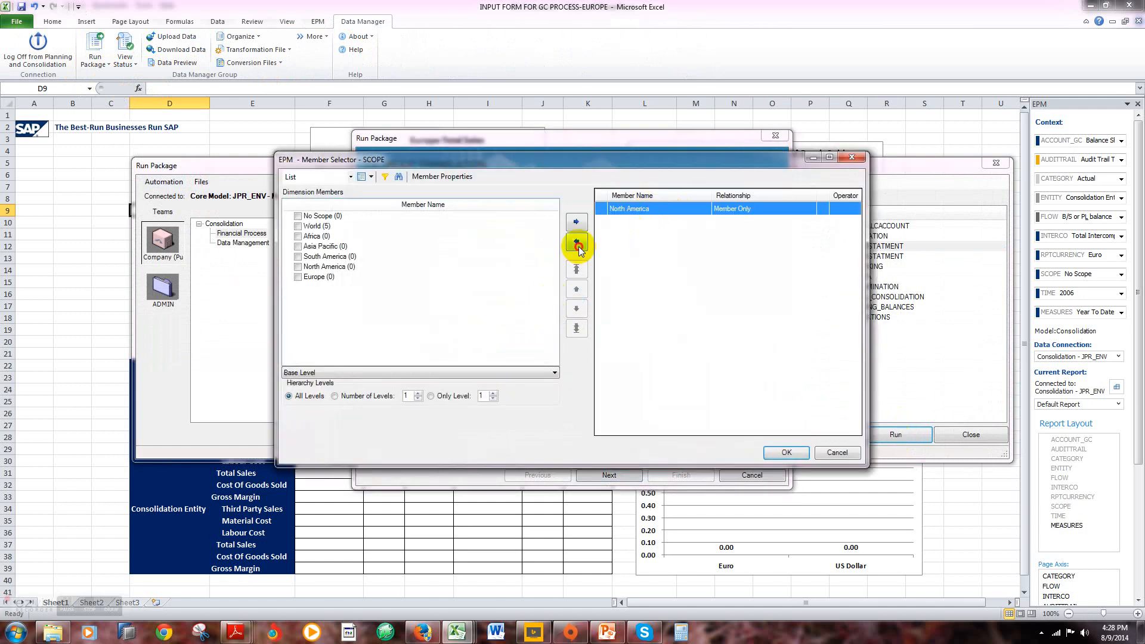
pyautogui.click(576, 241)
pyautogui.click(298, 277)
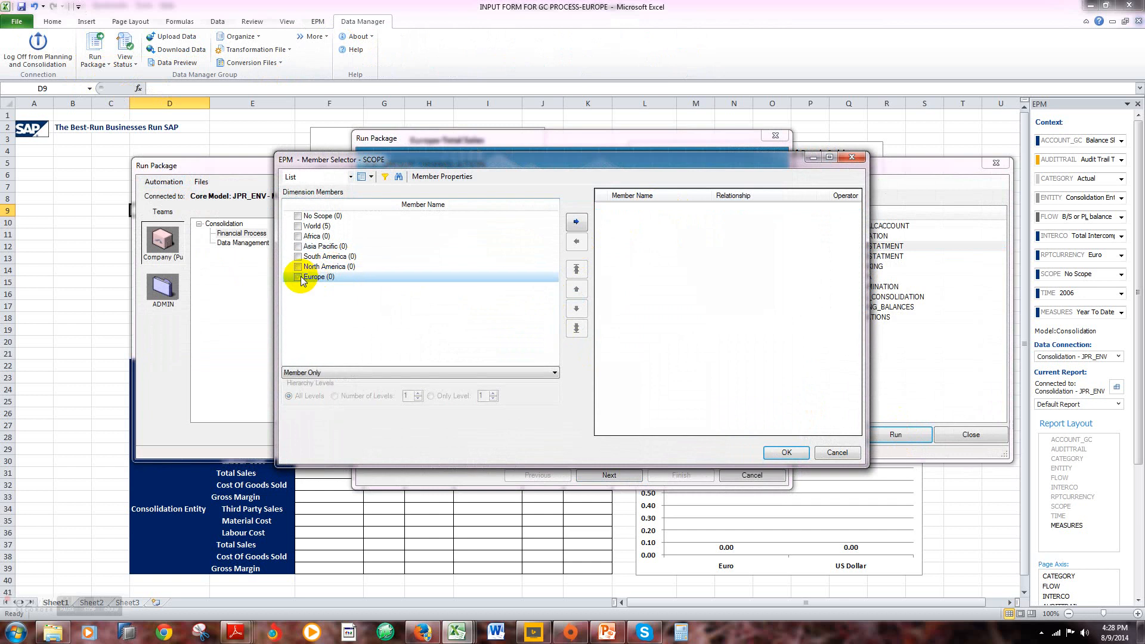
pyautogui.click(576, 224)
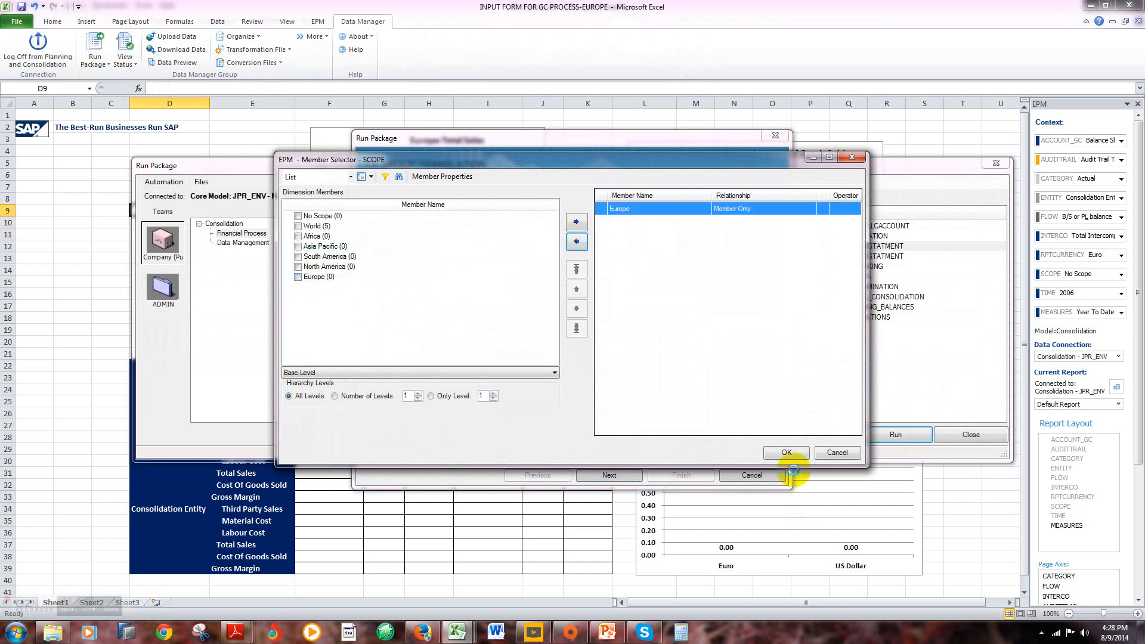
pyautogui.click(785, 452)
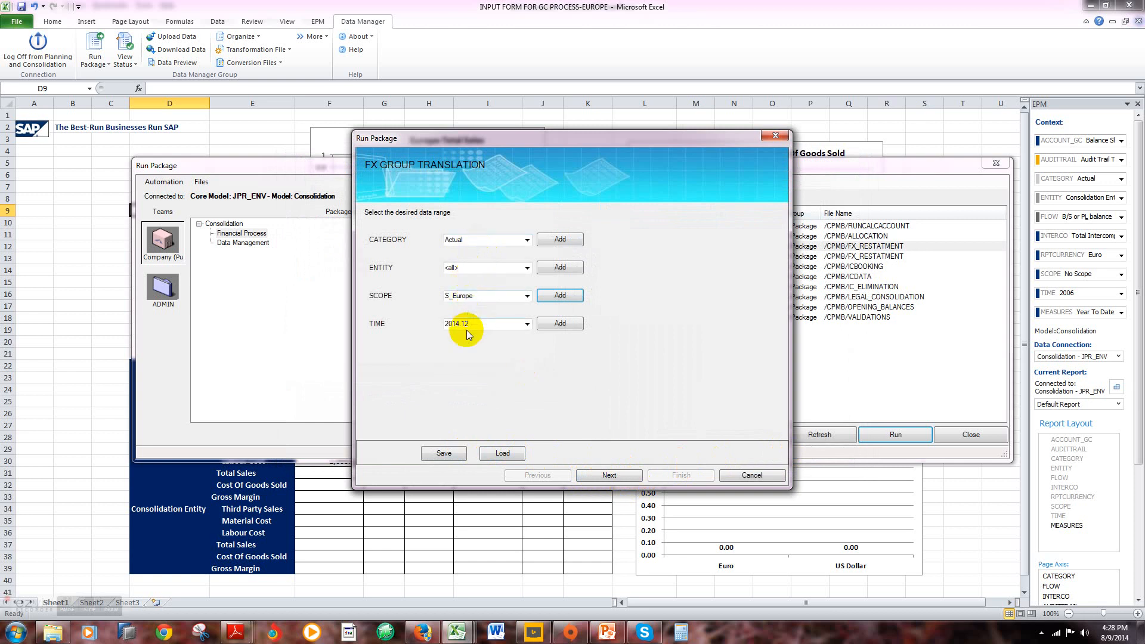
# Step: Run the group translation package immediately for category Actual, all entities, scope S_Europe and time 2014.12
pyautogui.click(611, 476)
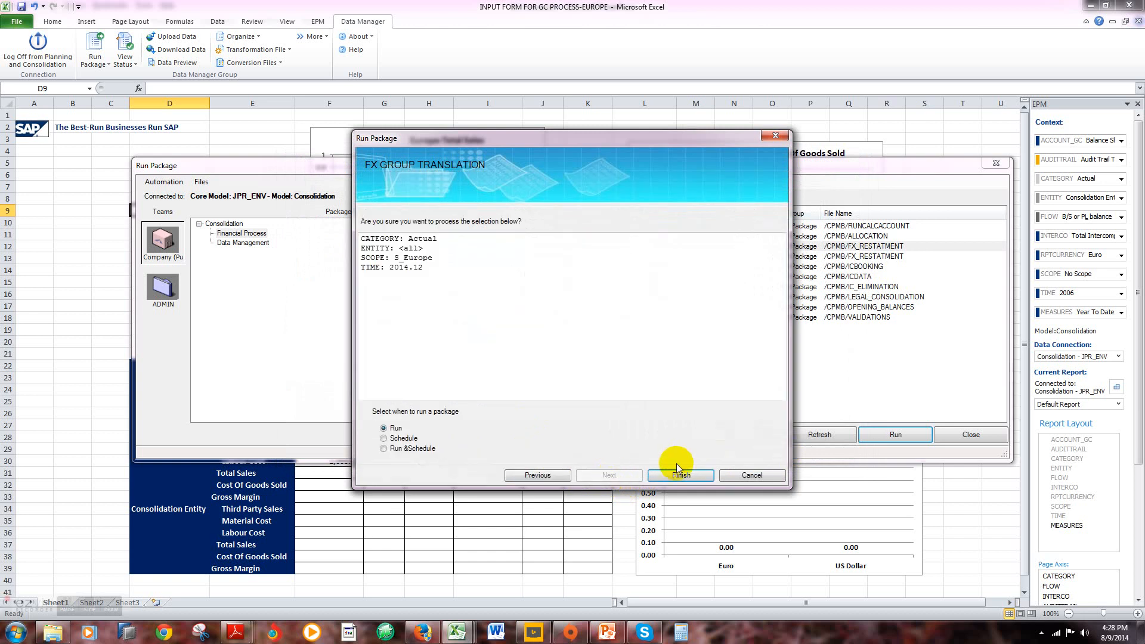
pyautogui.click(678, 471)
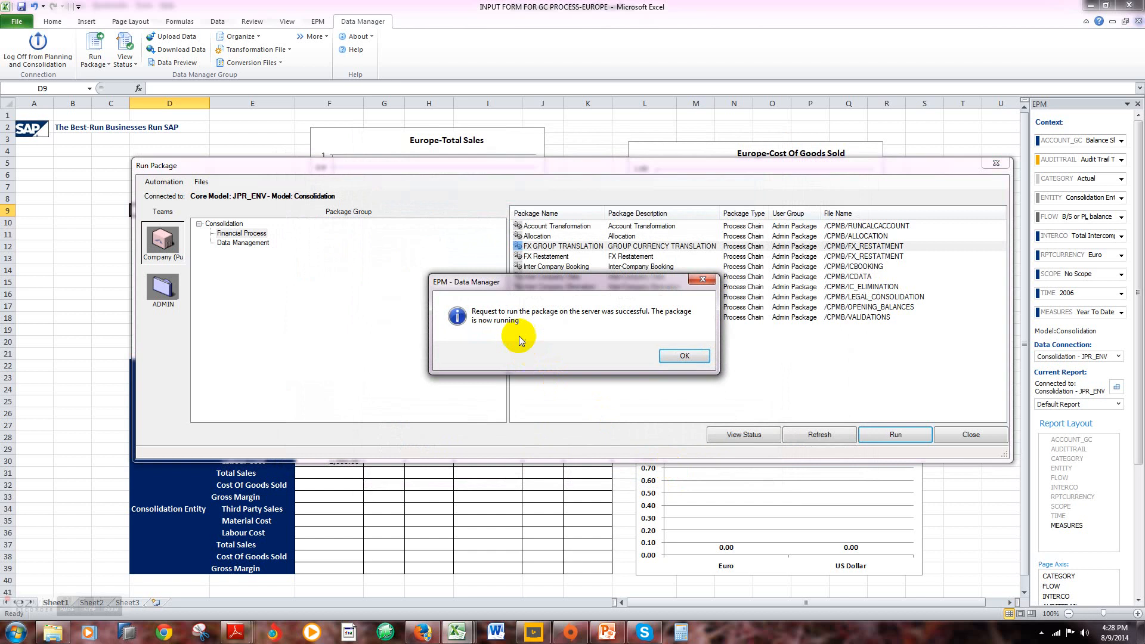
pyautogui.click(683, 357)
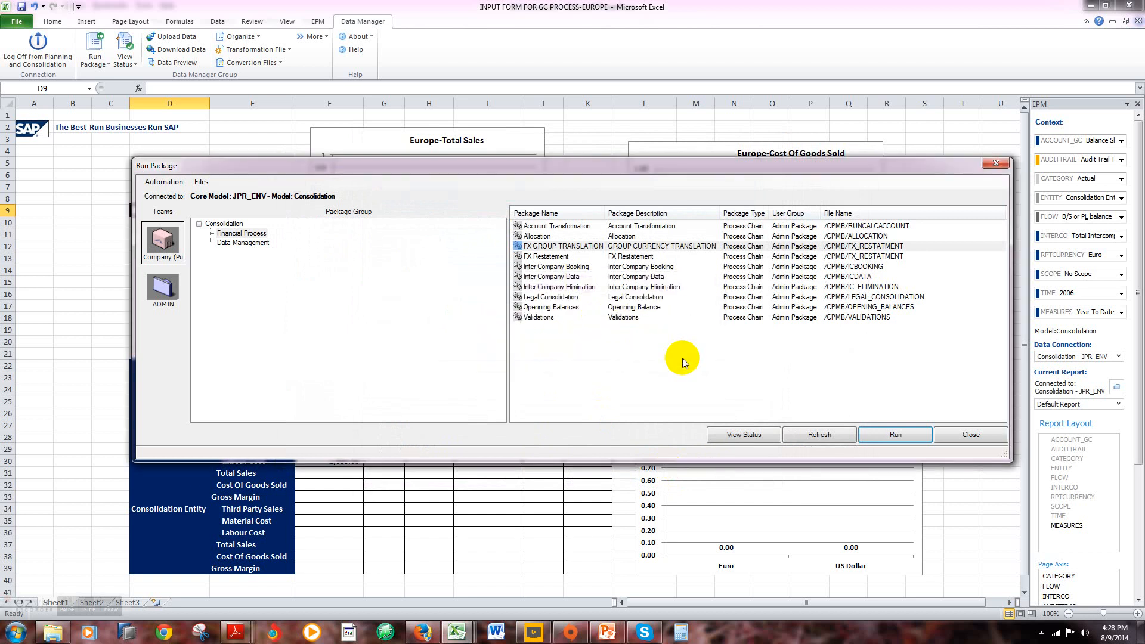
# Step: Check the detail log of the latest FX GROUP TRANSLATION run in the package status, then close the package windows
pyautogui.click(723, 435)
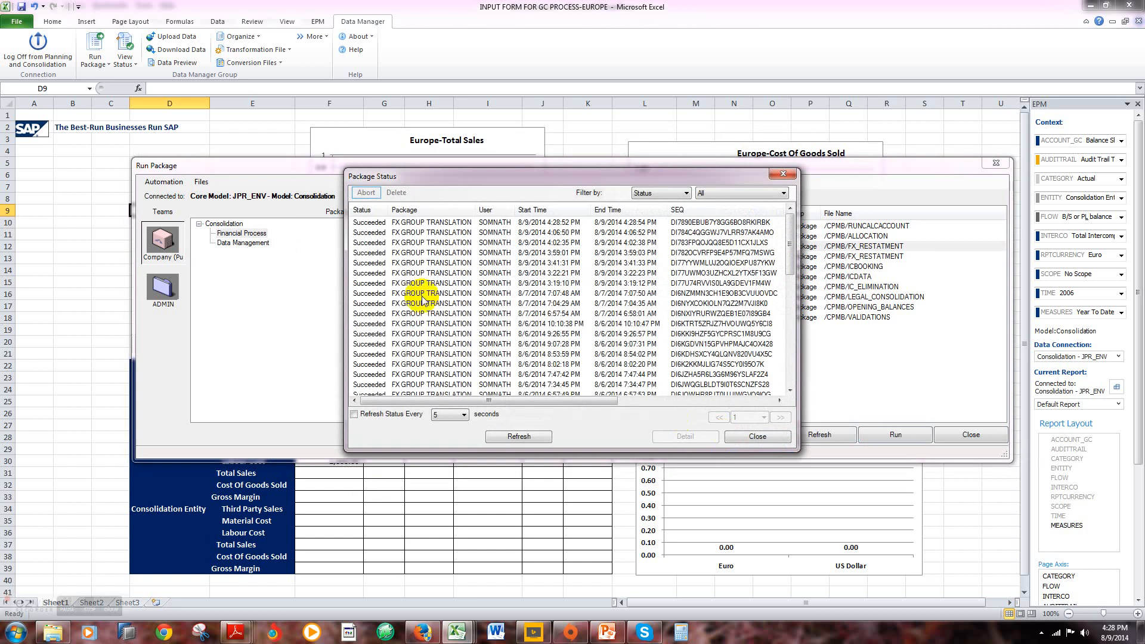
pyautogui.doubleClick(463, 223)
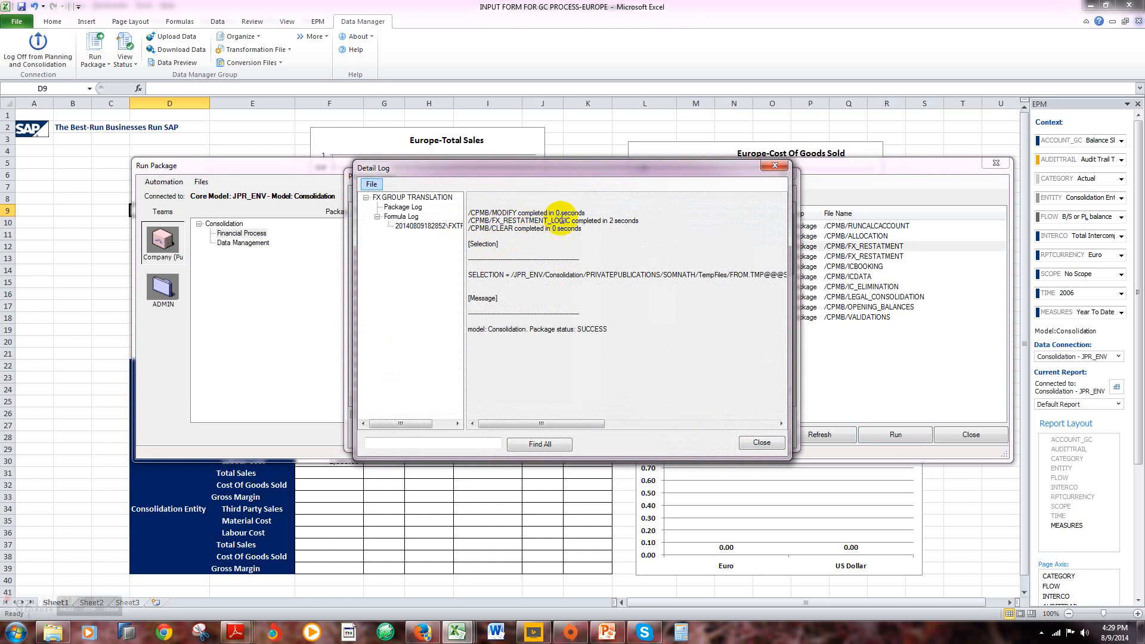
pyautogui.click(759, 443)
pyautogui.click(765, 443)
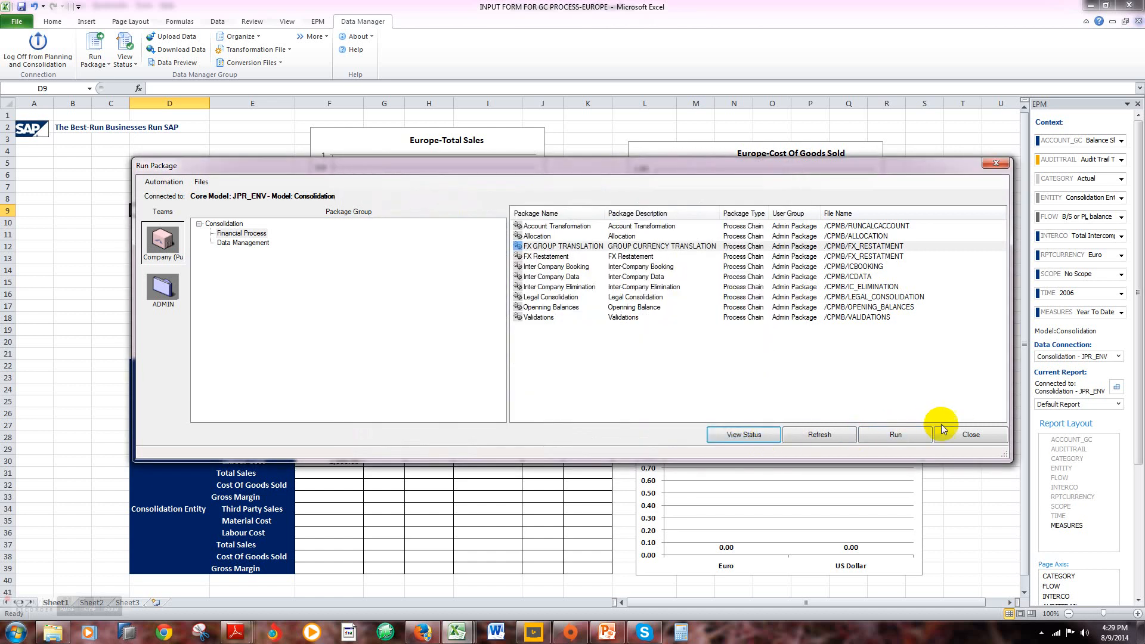
pyautogui.click(961, 435)
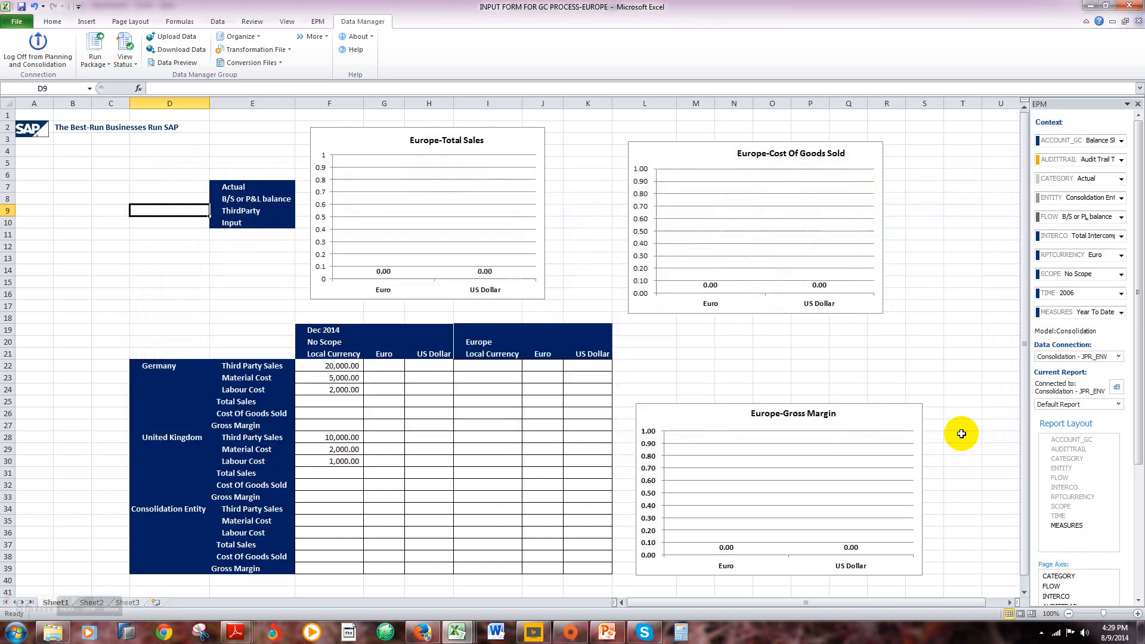
# Step: Refresh the worksheet to reload the report data from the Consolidation model
pyautogui.click(160, 246)
pyautogui.click(318, 22)
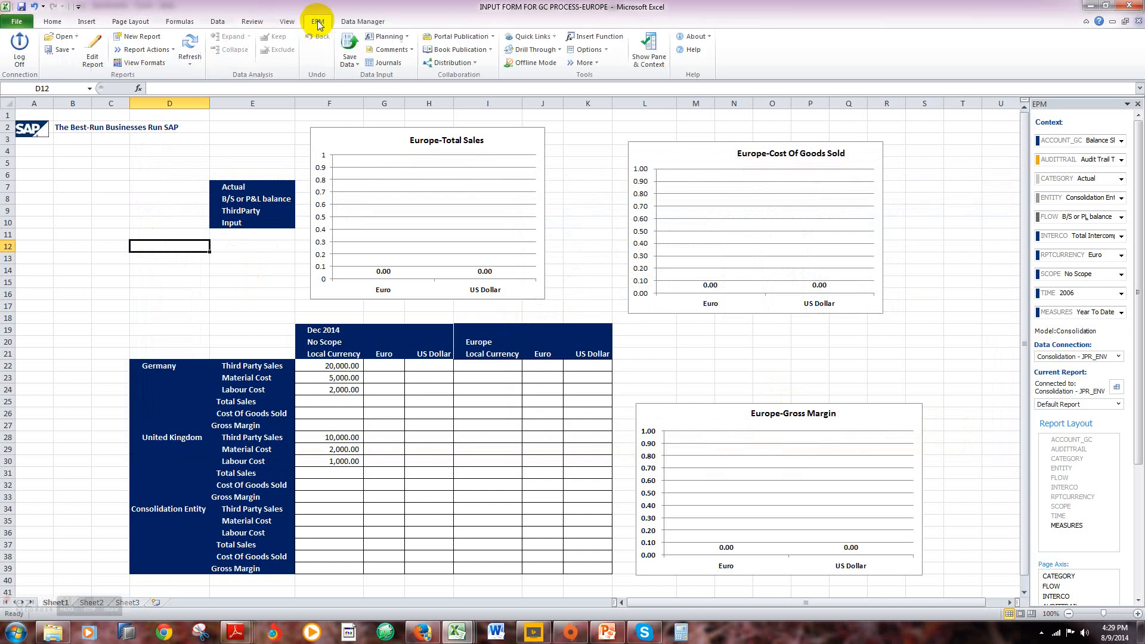
pyautogui.click(191, 63)
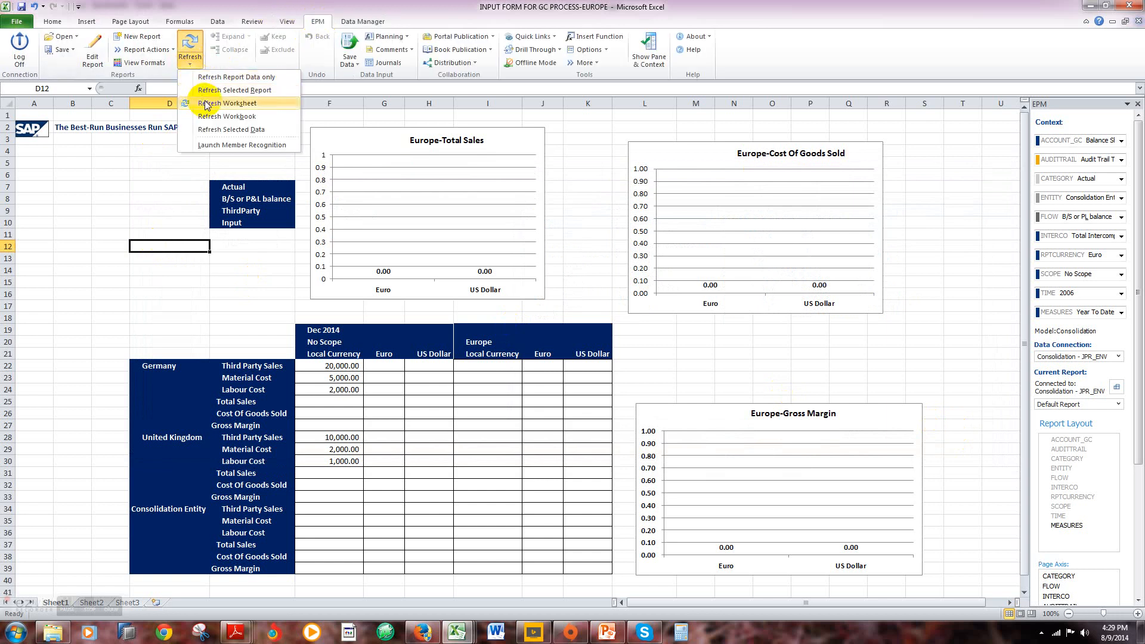
pyautogui.click(206, 103)
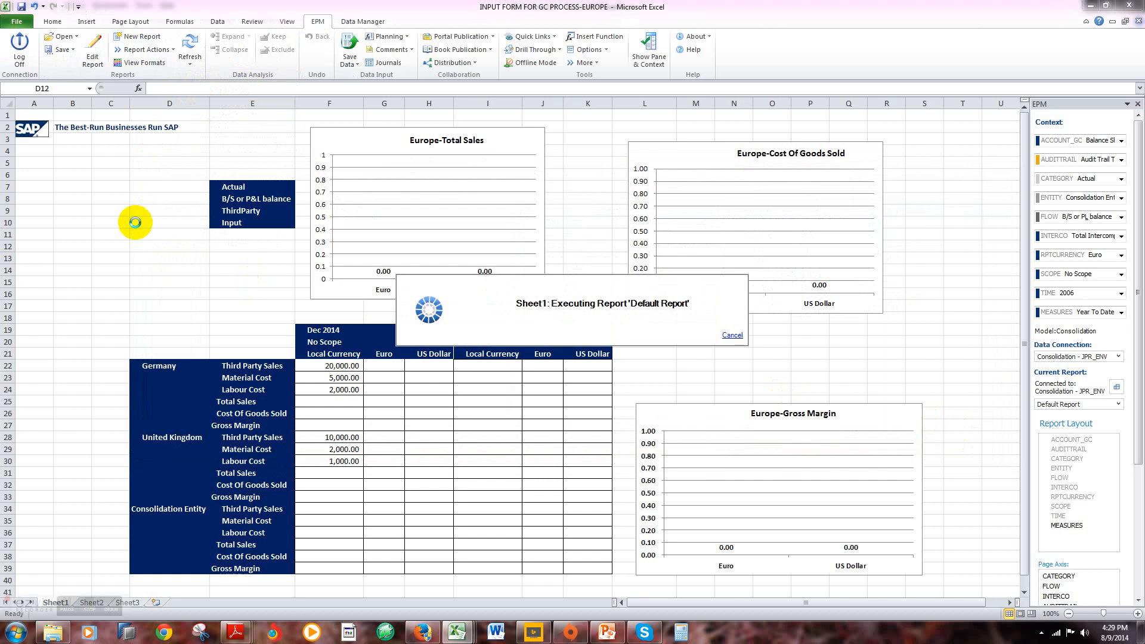
# Step: Examine the Consolidation Entity row and the Local Currency column under the Europe scope in the refreshed report
pyautogui.scroll(-1, 149, 280)
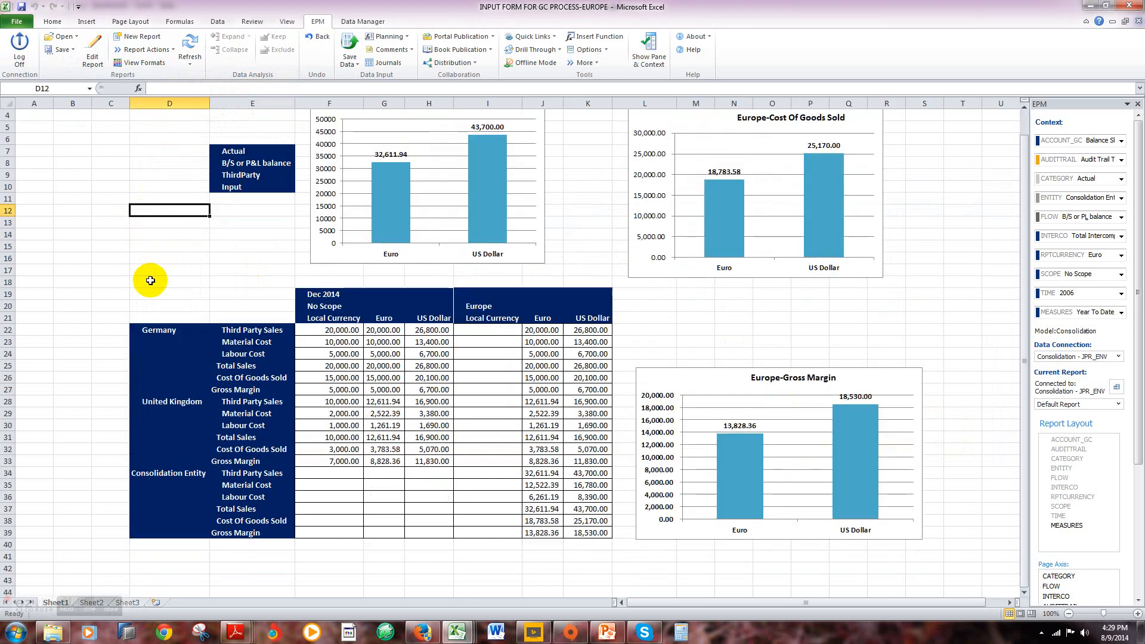
pyautogui.click(156, 477)
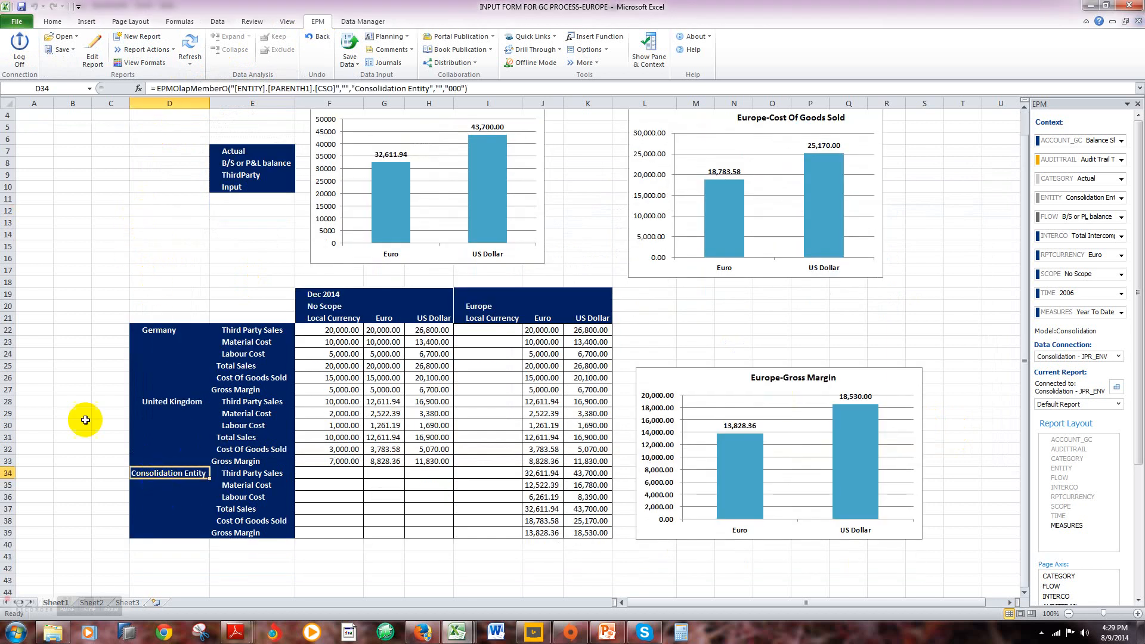
pyautogui.press('Right')
pyautogui.press('Right')
pyautogui.press('Right')
pyautogui.press('Right')
pyautogui.press('Right')
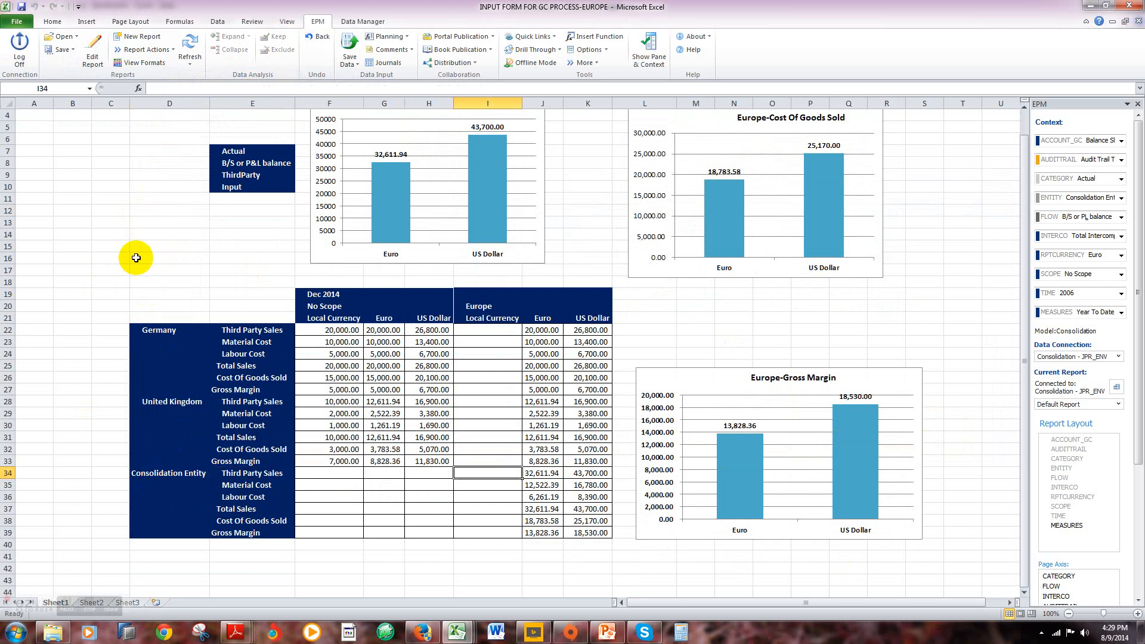
pyautogui.press('Up')
pyautogui.press('Up')
pyautogui.press('Up')
pyautogui.press('Up')
pyautogui.press('Up')
pyautogui.press('Up')
pyautogui.press('Up')
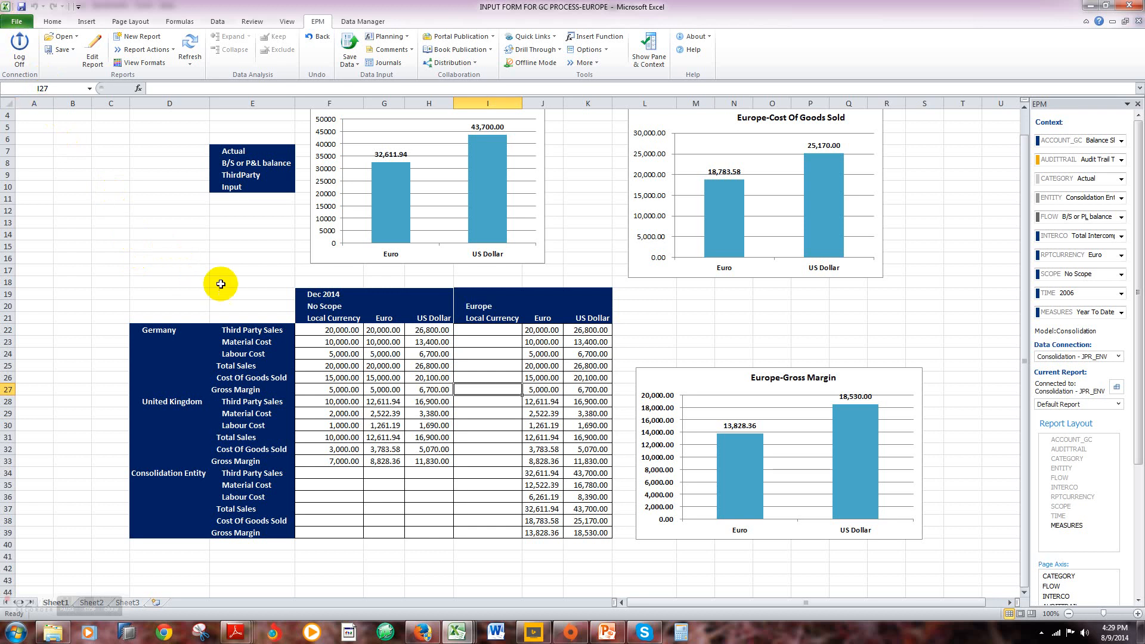
# Step: Review the Euro column under the Europe scope from Germany through the Consolidation Entity rows
pyautogui.click(488, 318)
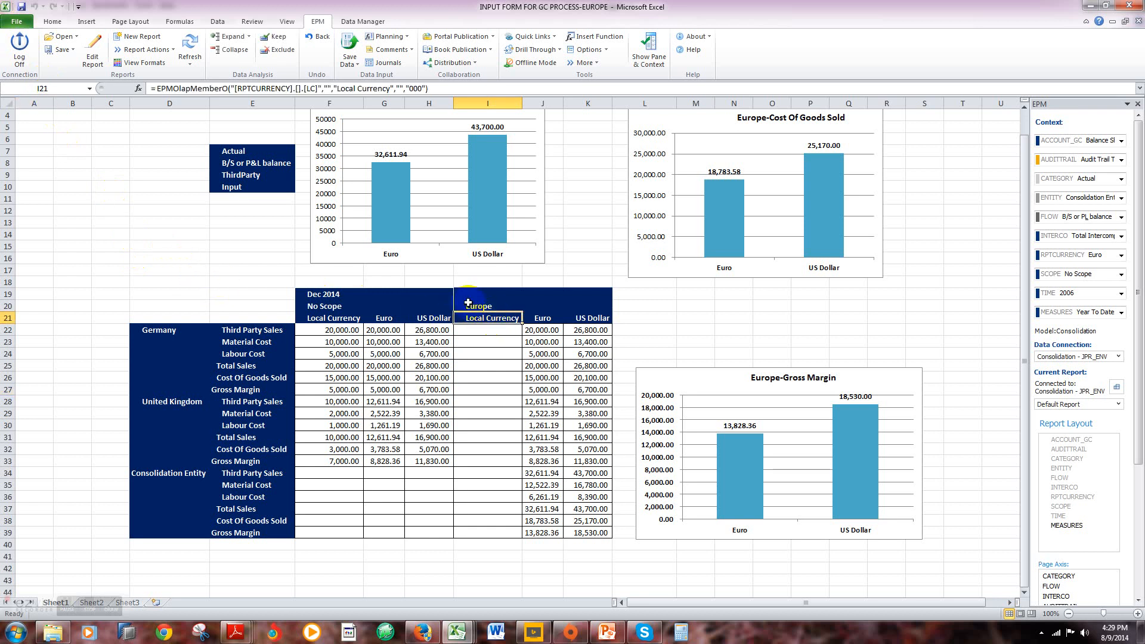
pyautogui.press('Right')
pyautogui.press('Down')
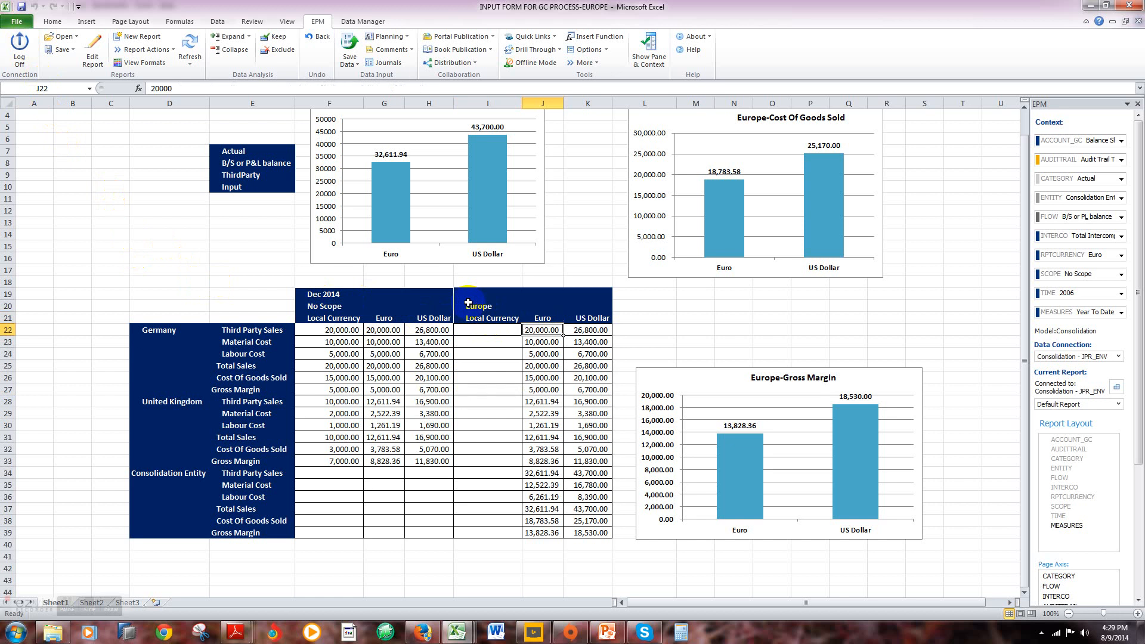
pyautogui.press('Down')
pyautogui.press('Down')
pyautogui.press('Down')
pyautogui.press('Down')
pyautogui.press('Down')
pyautogui.press('Down')
pyautogui.press('Down')
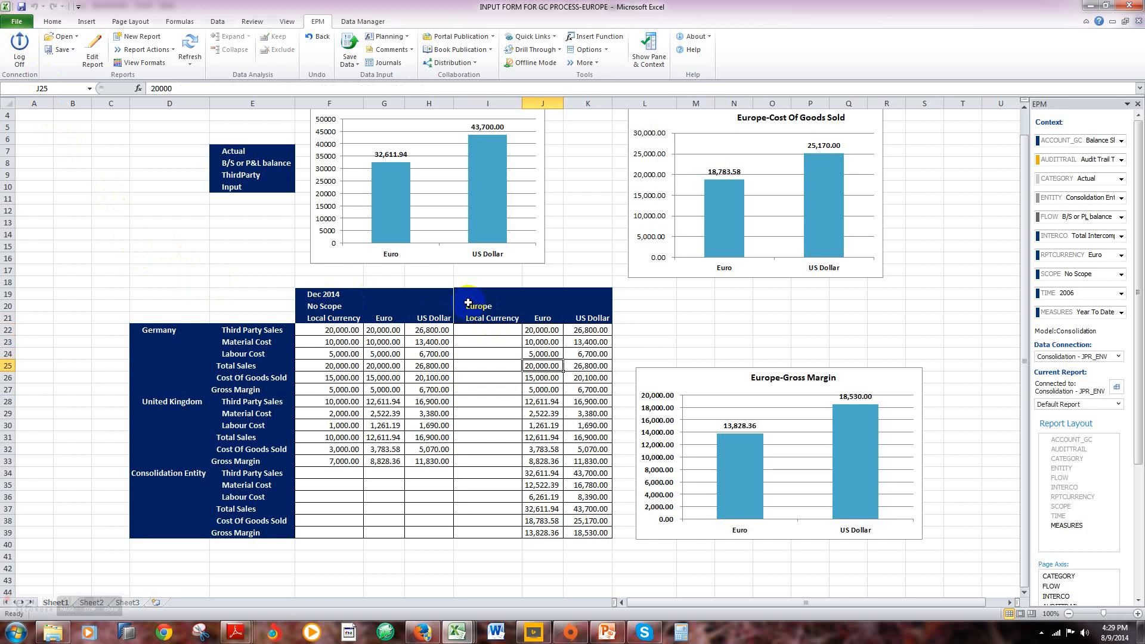
pyautogui.press('Down')
pyautogui.press('Down')
pyautogui.press('Down')
pyautogui.press('Down')
pyautogui.press('Down')
pyautogui.press('Down')
pyautogui.press('Down')
pyautogui.press('Down')
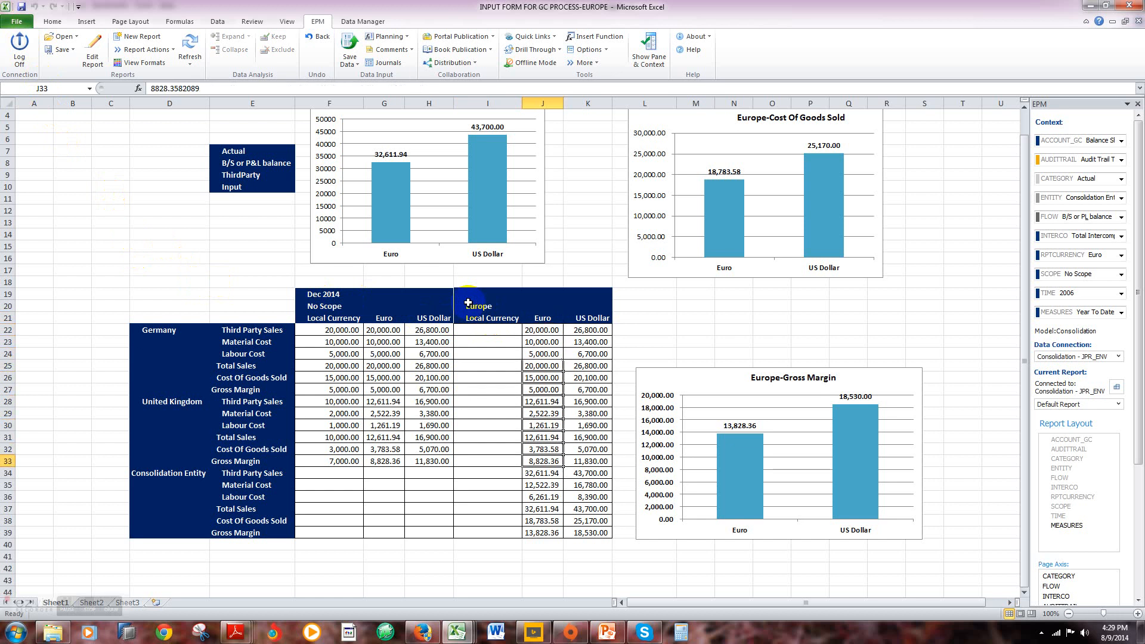
pyautogui.press('Down')
pyautogui.press('Up')
pyautogui.press('Up')
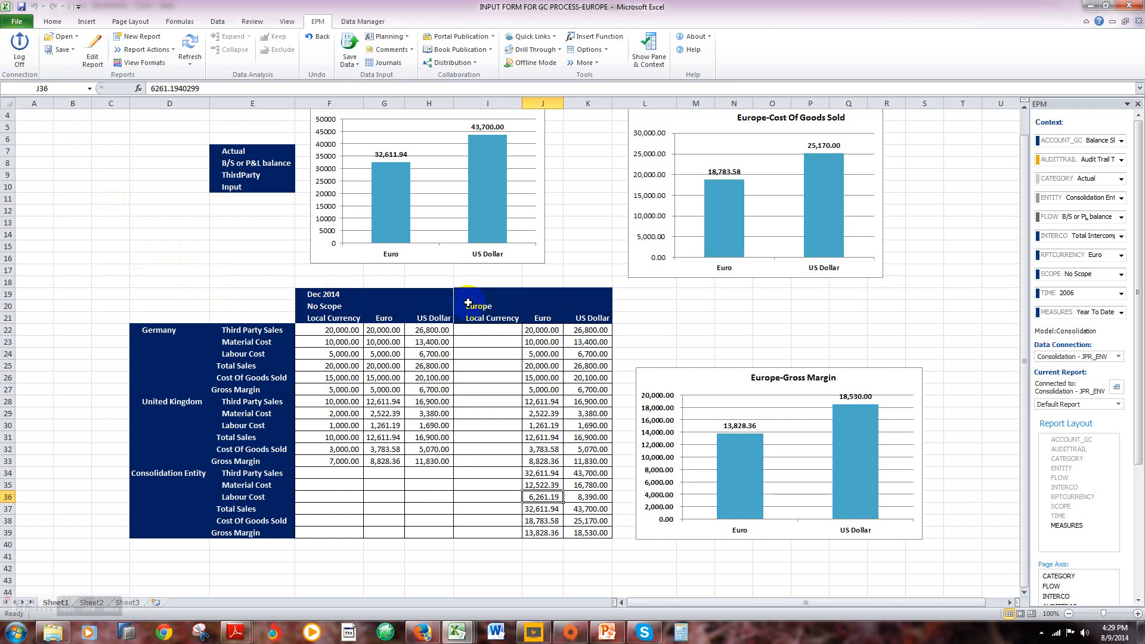
pyautogui.press('Down')
pyautogui.press('Up')
pyautogui.press('Up')
pyautogui.press('Up')
pyautogui.press('Up')
pyautogui.press('Up')
pyautogui.press('Up')
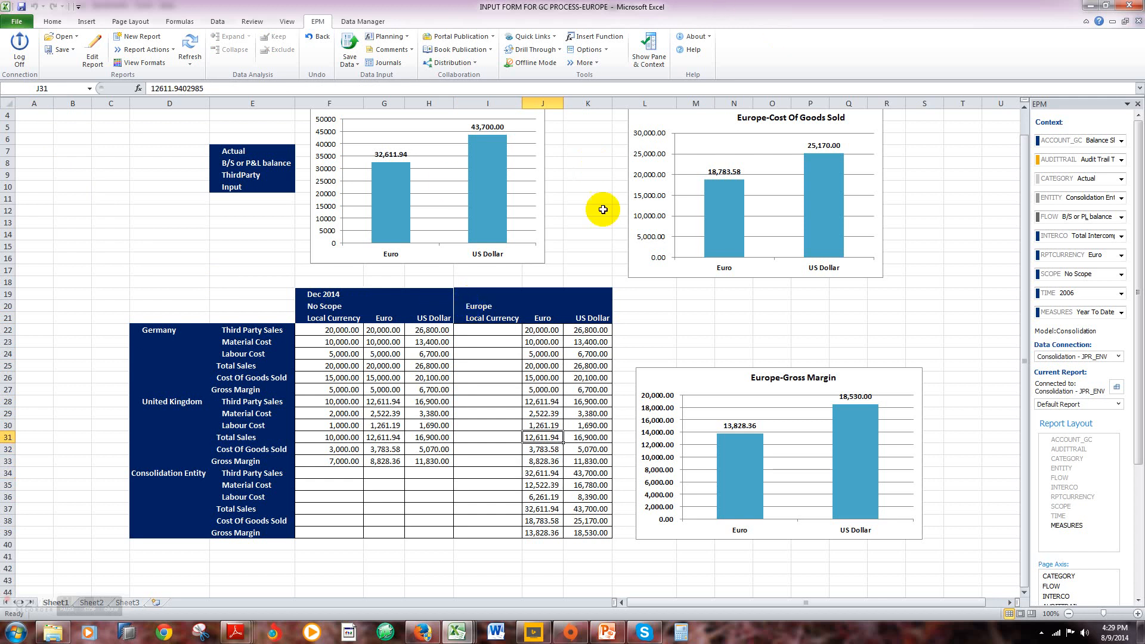
# Step: Examine the Euro values of Germany and United Kingdom under Europe, comparing United Kingdom's Total Sales with the No Scope figure
pyautogui.click(544, 328)
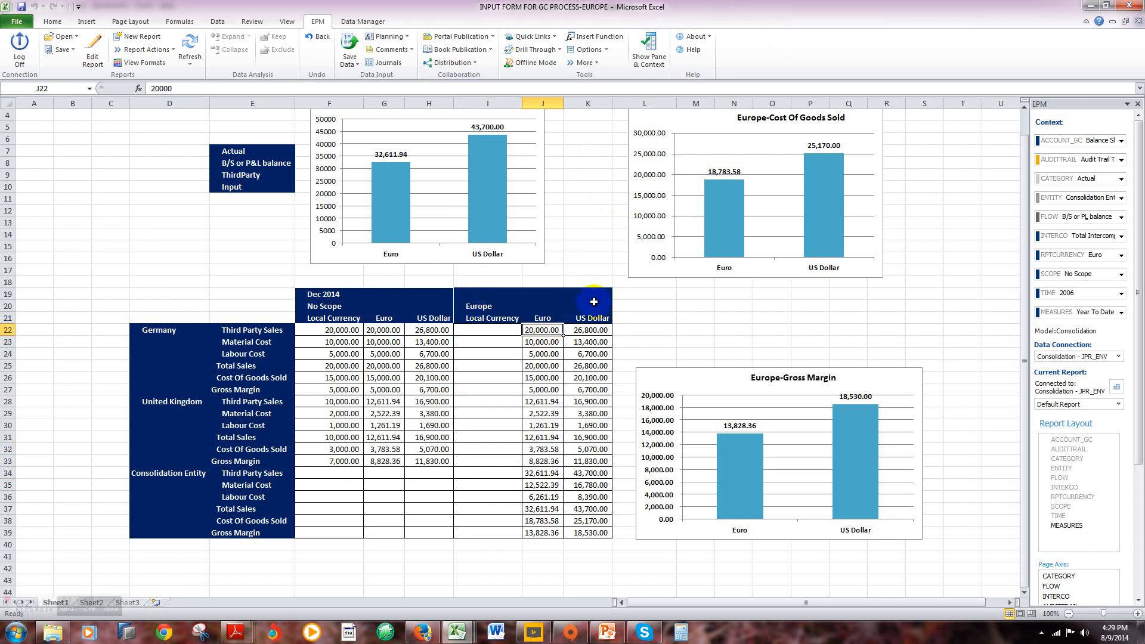
pyautogui.press('Down')
pyautogui.press('Down')
pyautogui.press('Down')
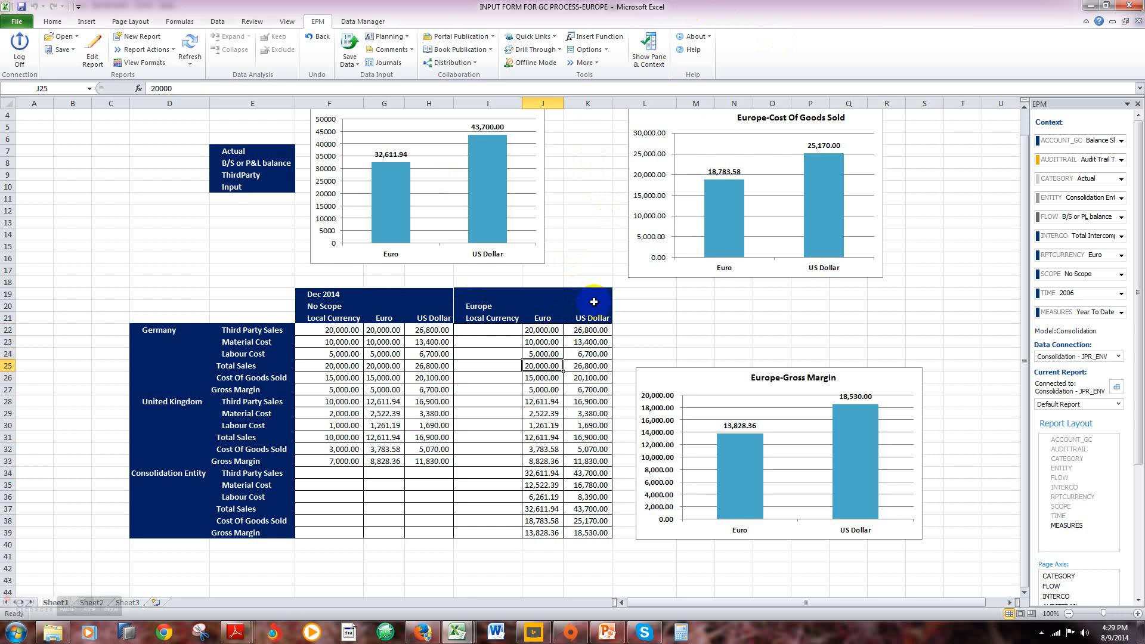
pyautogui.press('Down')
pyautogui.press('Up')
pyautogui.press('Down')
pyautogui.press('Down')
pyautogui.press('Down')
pyautogui.press('Down')
pyautogui.press('Down')
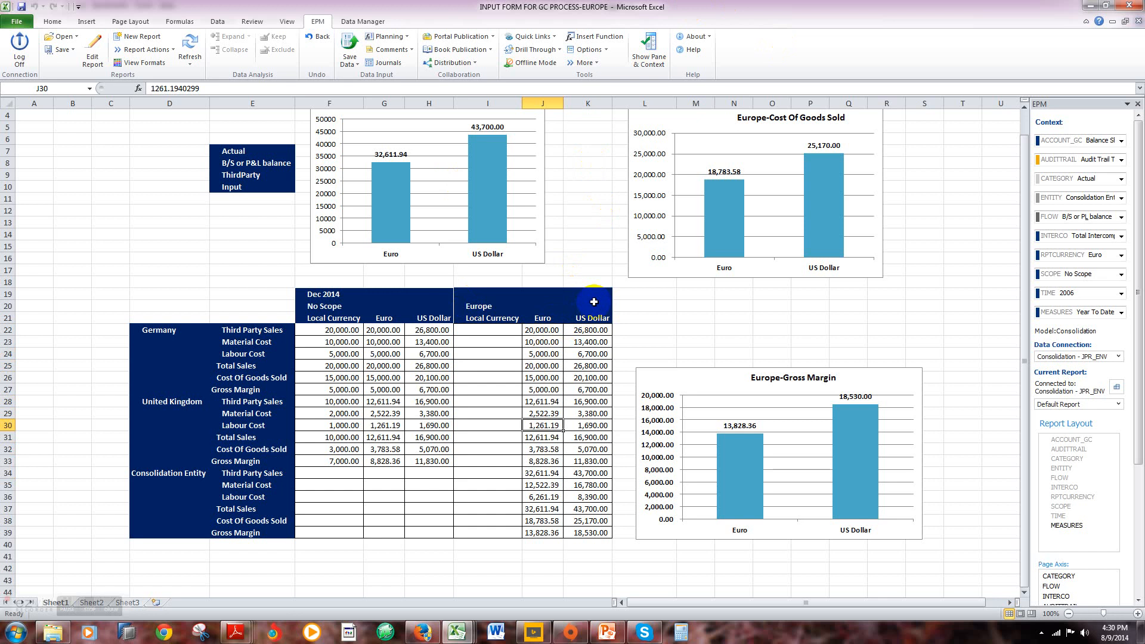
pyautogui.press('Down')
pyautogui.press('Left')
pyautogui.press('Left')
pyautogui.press('Left')
pyautogui.press('Left')
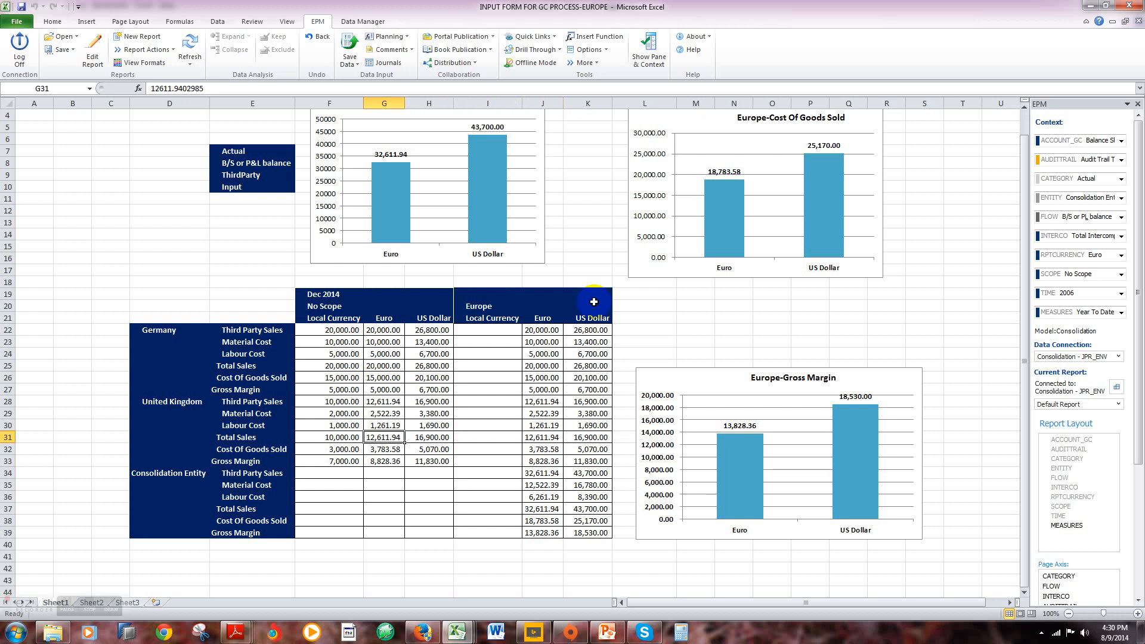
pyautogui.press('Right')
pyautogui.press('Right')
pyautogui.press('Right')
pyautogui.press('Right')
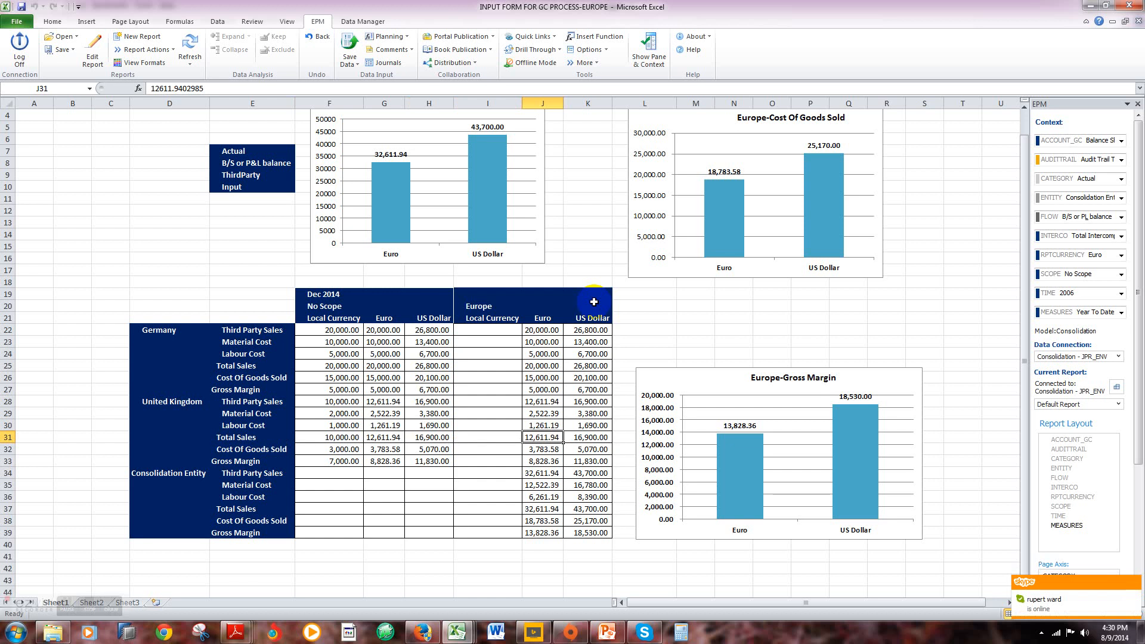
# Step: Trace the Europe scope's Euro figures from the column header down to the Consolidation Entity's Total Sales
pyautogui.press('Up')
pyautogui.press('Up')
pyautogui.press('Up')
pyautogui.press('Up')
pyautogui.press('Up')
pyautogui.press('Up')
pyautogui.press('Up')
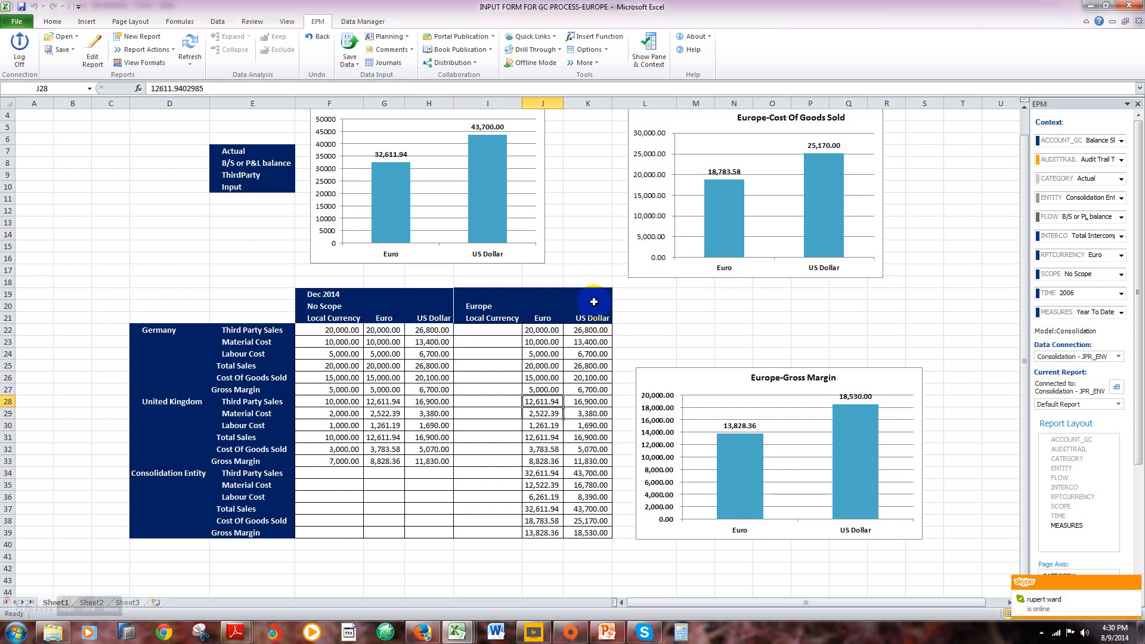
pyautogui.press('Up')
pyautogui.press('Up')
pyautogui.press('Up')
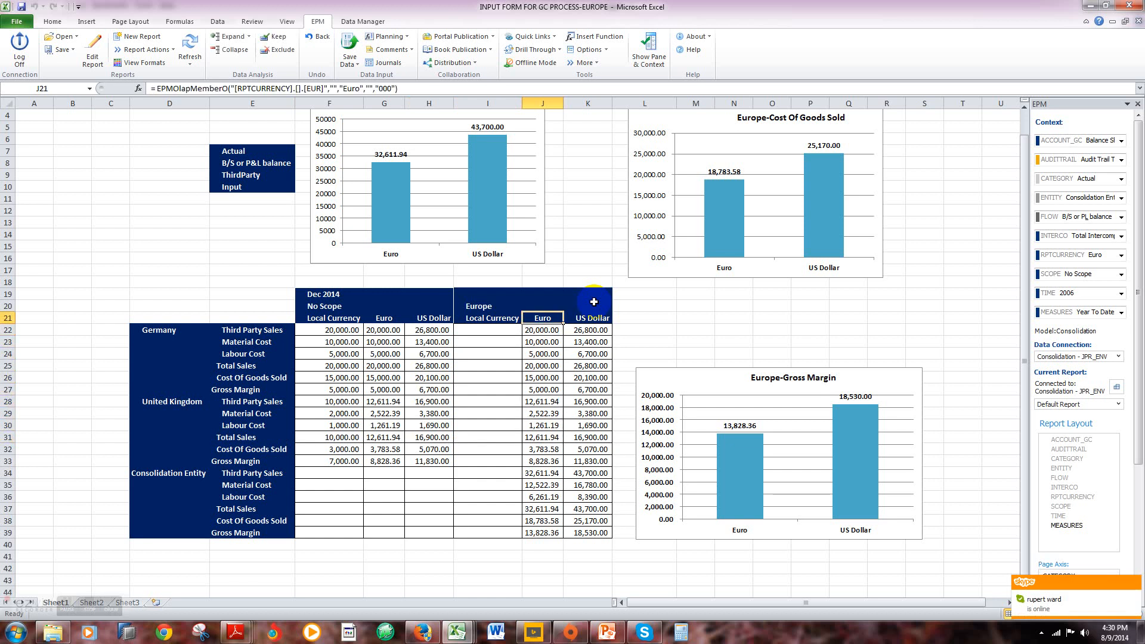
pyautogui.press('Down')
pyautogui.press('Down')
pyautogui.press('Down')
pyautogui.press('Down')
pyautogui.press('Down')
pyautogui.press('Down')
pyautogui.press('Down')
pyautogui.press('Down')
pyautogui.press('Down')
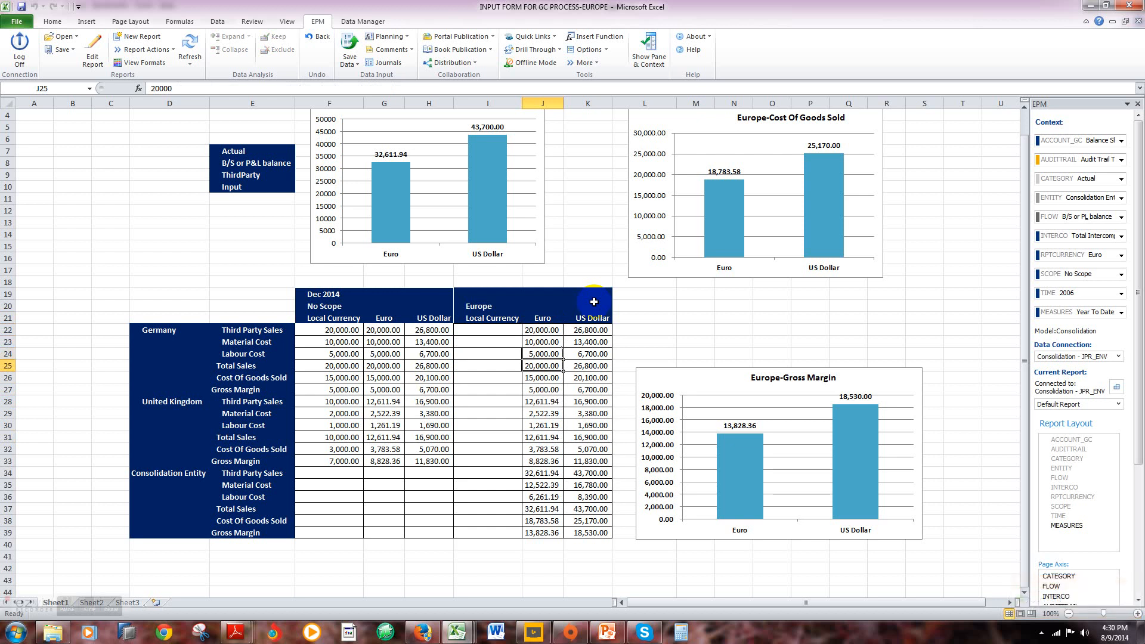
pyautogui.press('Down')
pyautogui.press('Down')
pyautogui.press('Down')
pyautogui.press('Down')
pyautogui.press('Down')
pyautogui.press('Down')
pyautogui.press('Down')
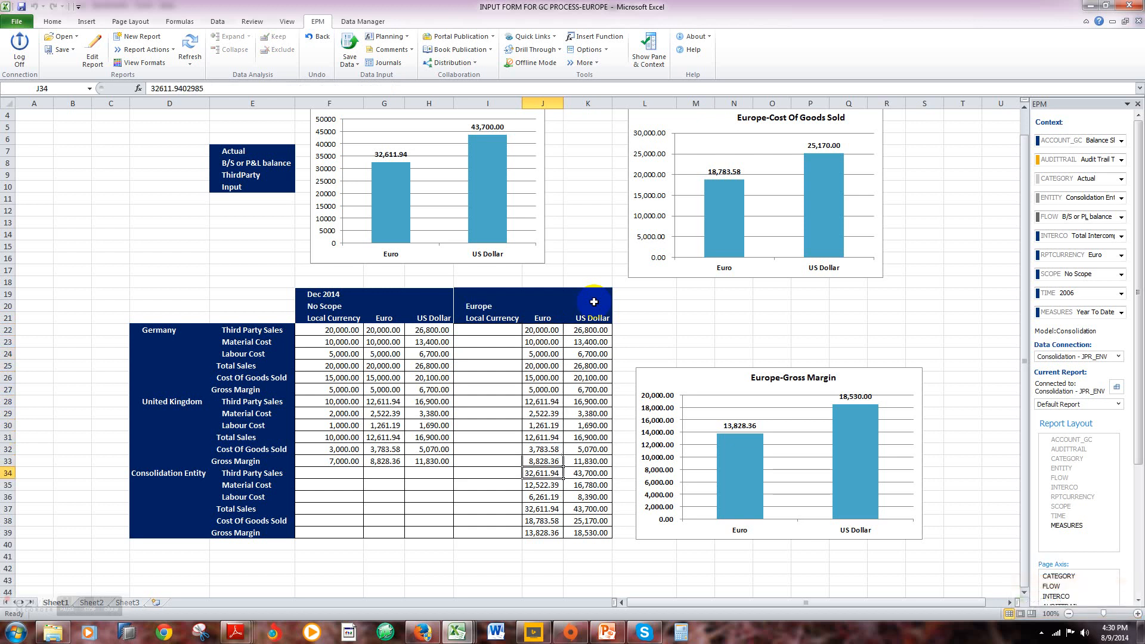
pyautogui.press('Down')
pyautogui.press('Up')
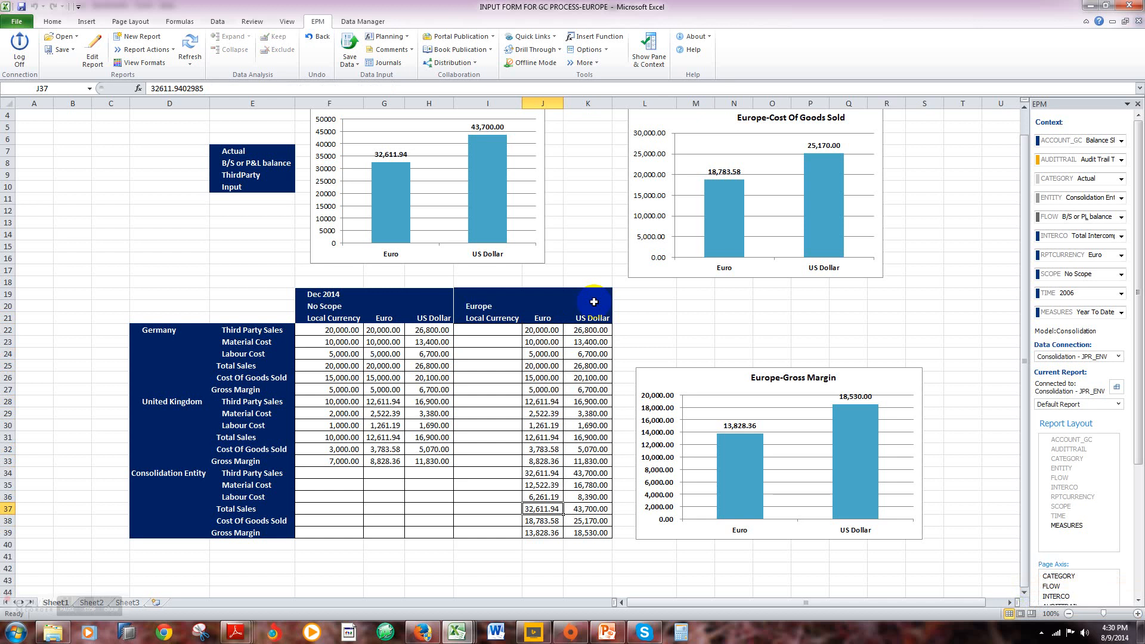
# Step: Clear all data in F22:K39 of the Europe input form
pyautogui.click(218, 248)
pyautogui.moveTo(343, 331); pyautogui.dragTo(561, 532)
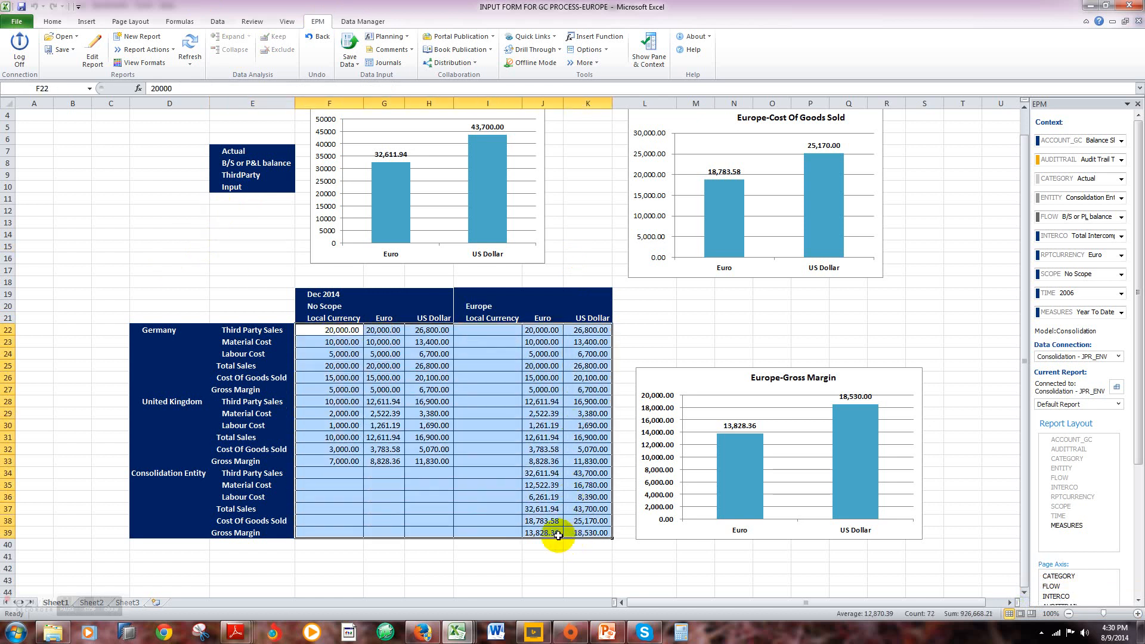
pyautogui.press('Delete')
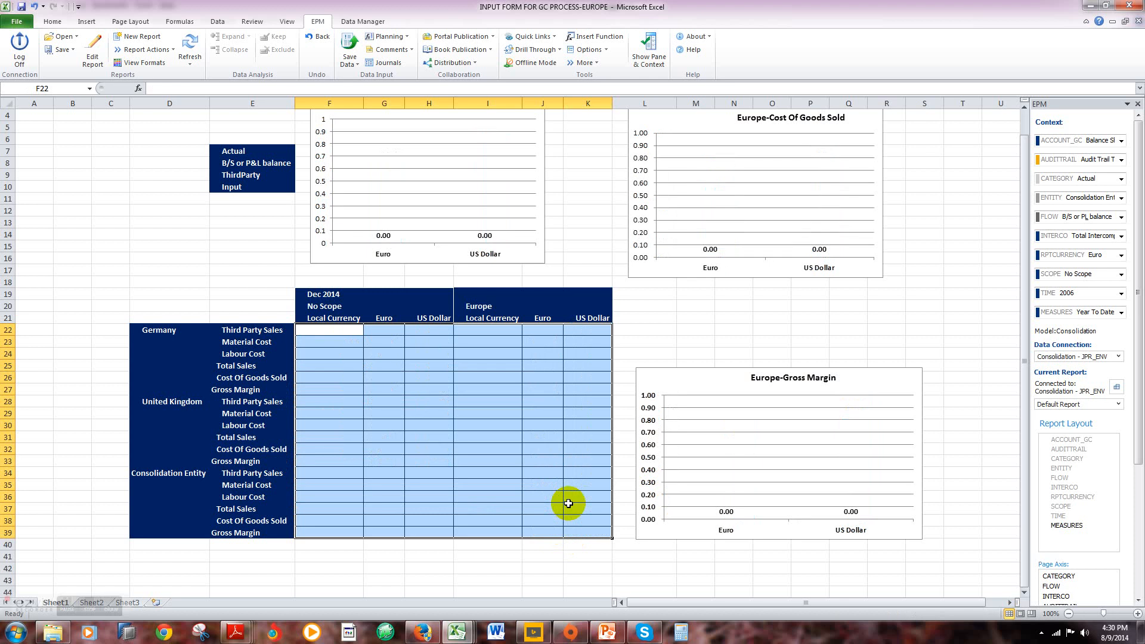
pyautogui.click(110, 222)
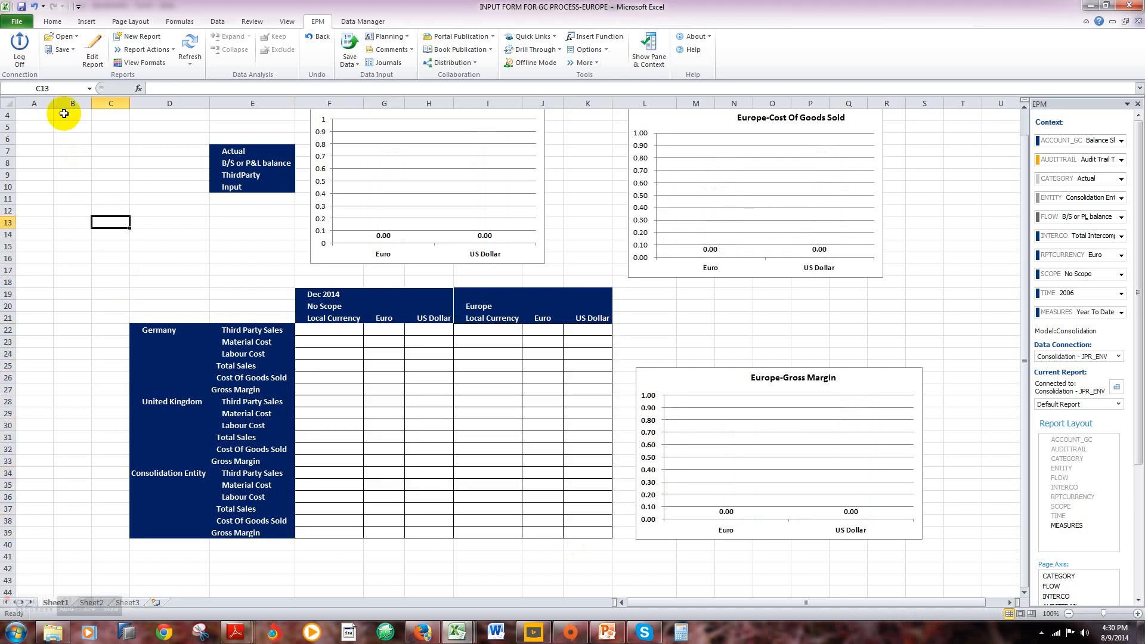
# Step: Open INPUT FORM FOR GC PROCESS-South America.xlsx from the INPUT SCHEDULES folder on the server
pyautogui.click(76, 37)
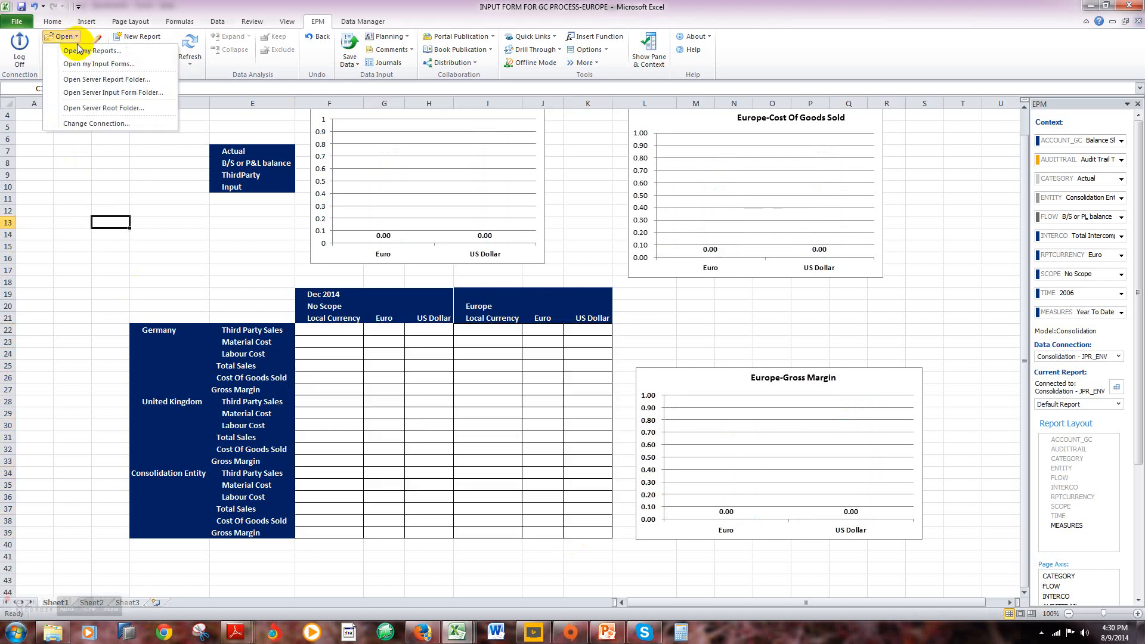
pyautogui.click(97, 108)
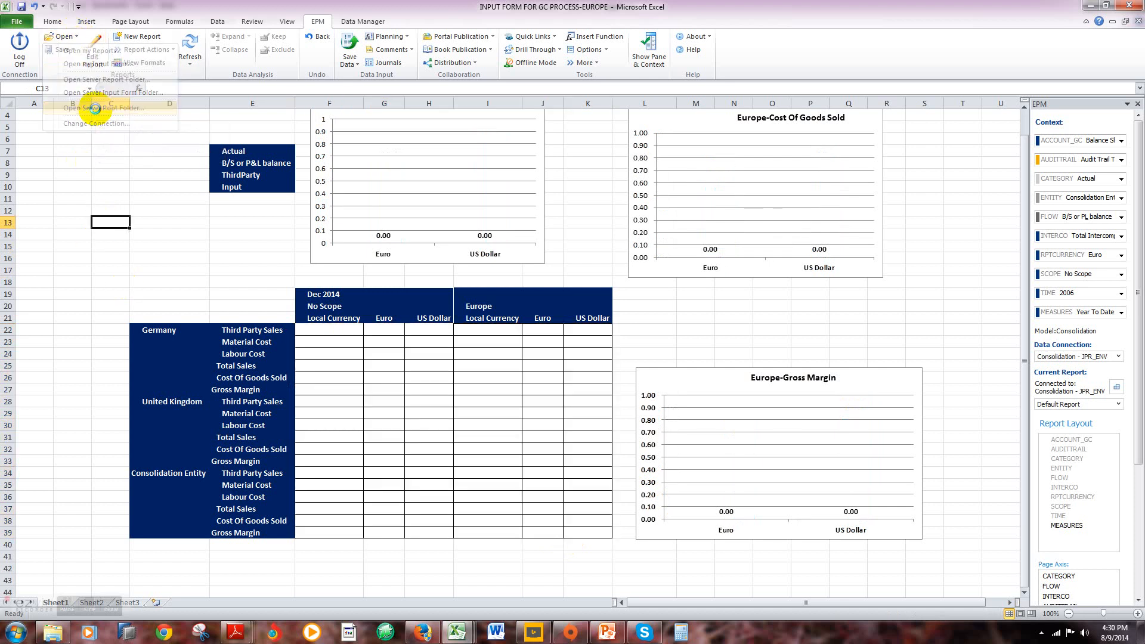
pyautogui.click(138, 120)
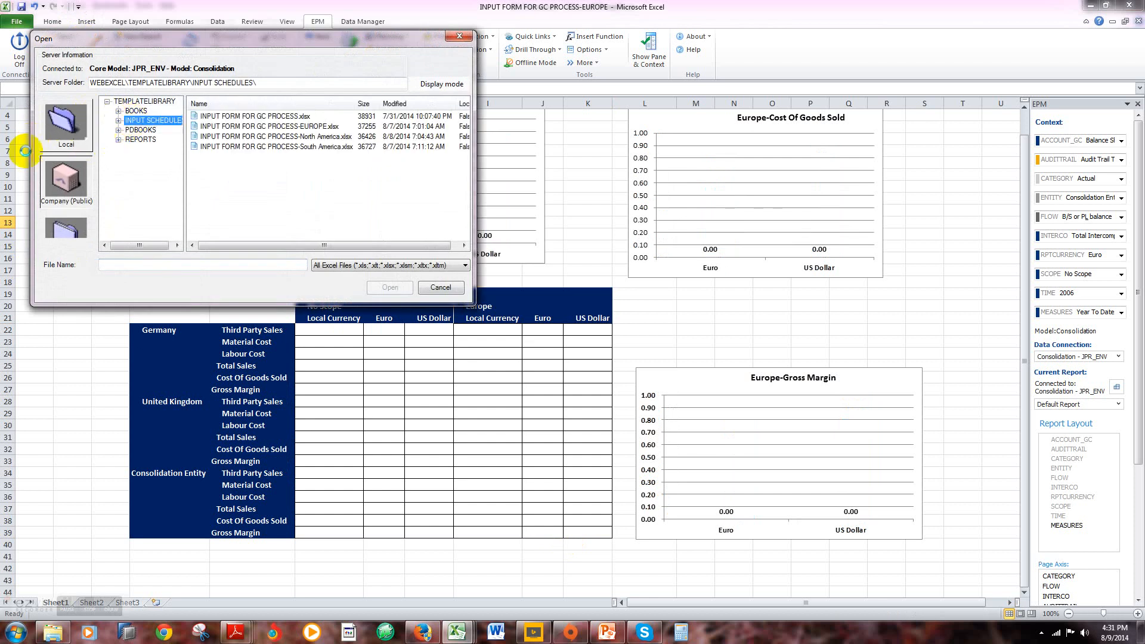
pyautogui.click(232, 148)
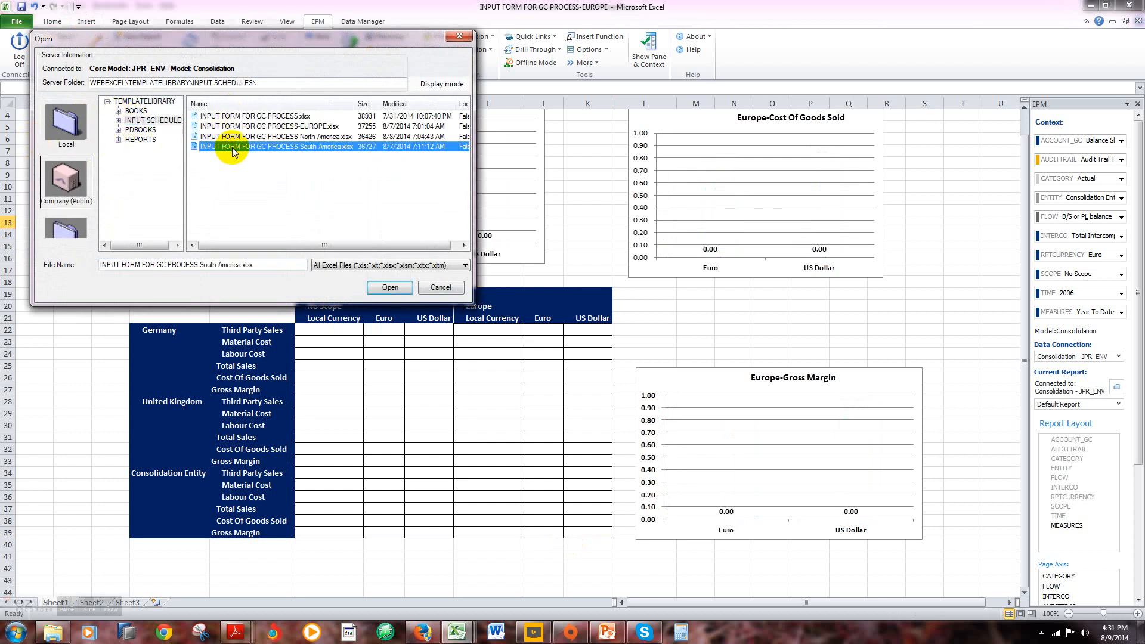
pyautogui.click(391, 287)
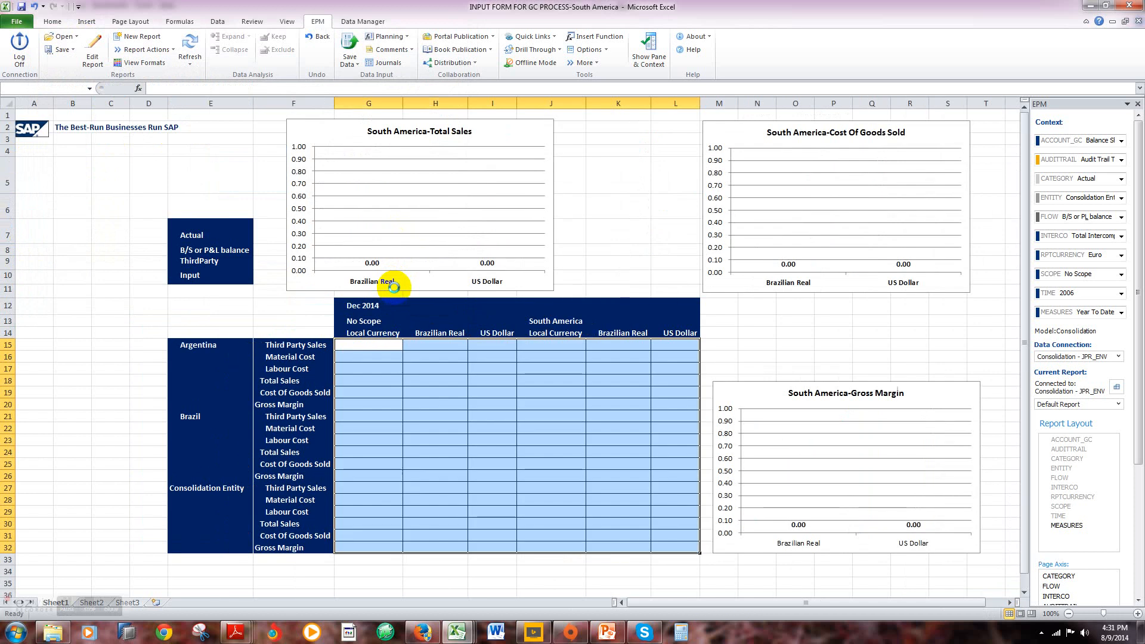
# Step: Enter Argentina's local currency data under No Scope: Third Party Sales 10000, Material Cost 2000 and Labour Cost 1000
pyautogui.click(351, 346)
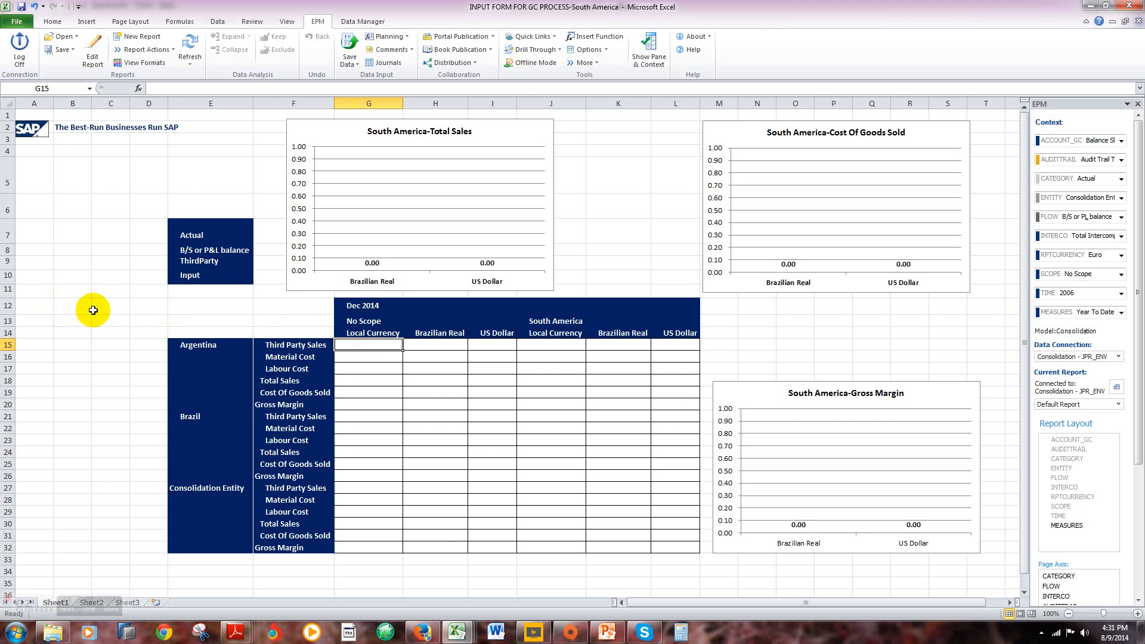
pyautogui.write('10000')
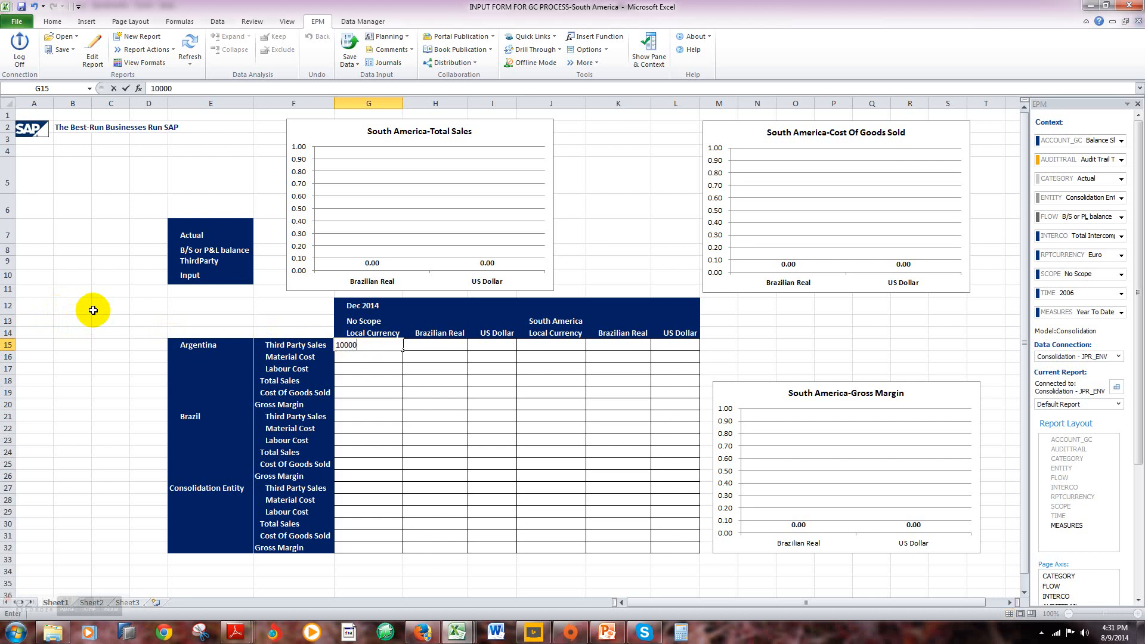
pyautogui.press('Return')
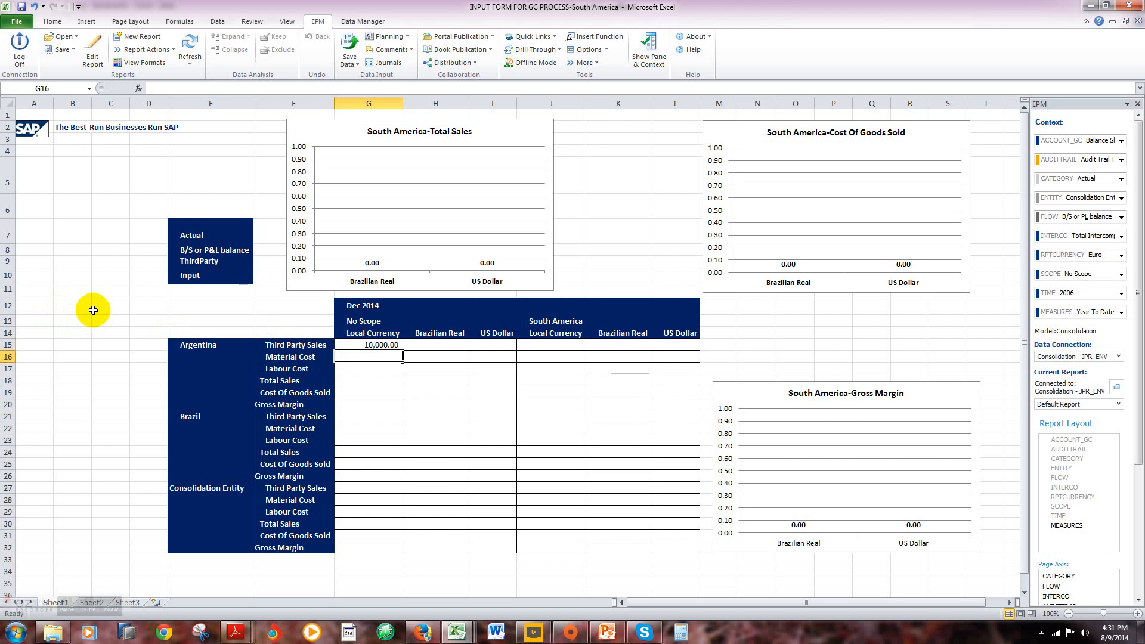
pyautogui.write('2000')
pyautogui.press('Return')
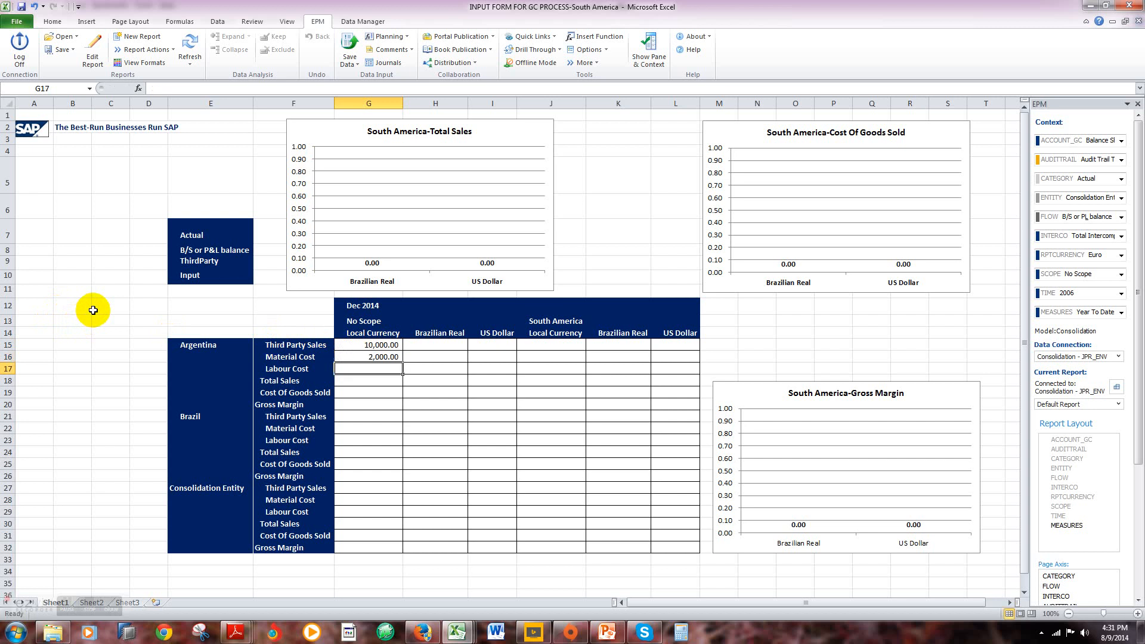
pyautogui.write('1,')
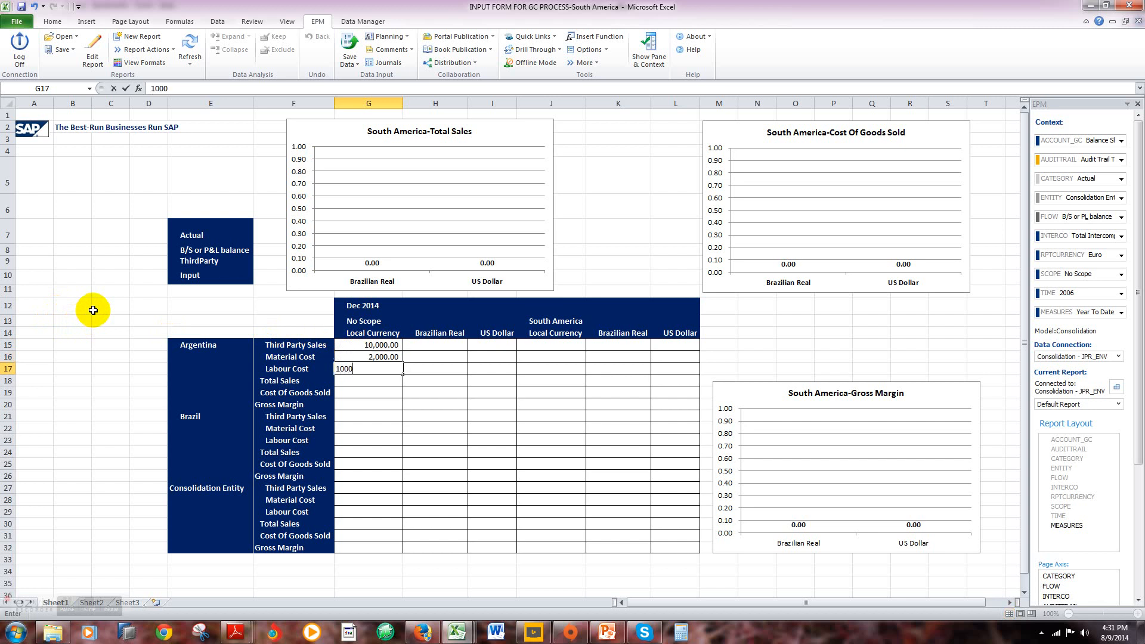
pyautogui.write('000')
pyautogui.press('Return')
# Step: Enter Brazil's local currency data under No Scope: Third Party Sales 15000, Material Cost 10000 and Labour Cost 2000
pyautogui.press('Down')
pyautogui.press('Down')
pyautogui.press('Down')
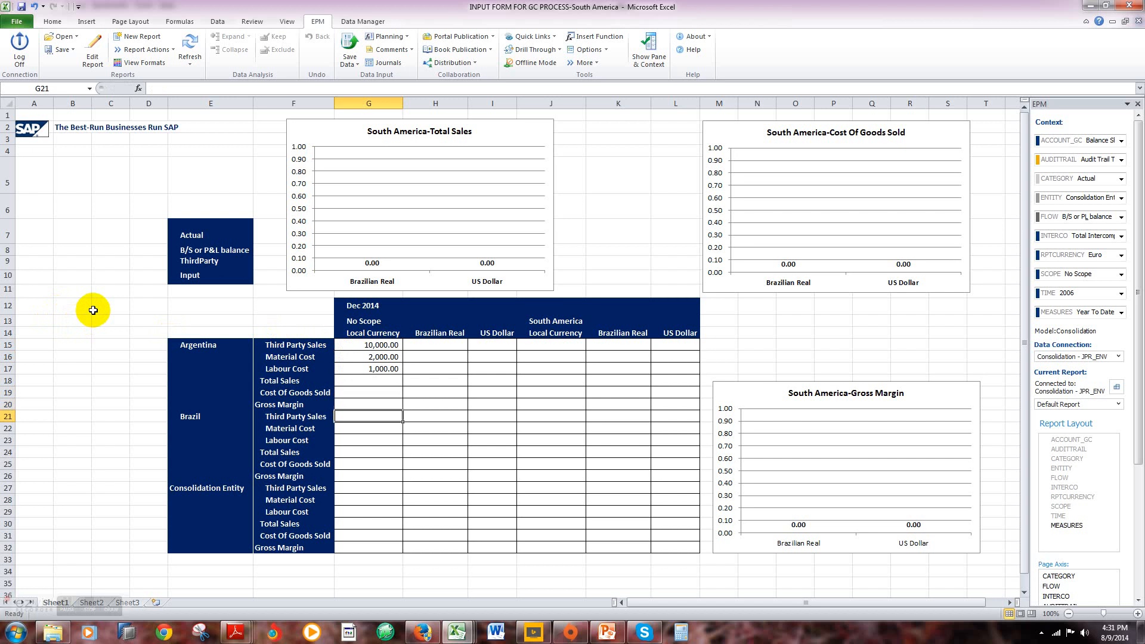
pyautogui.write('15000')
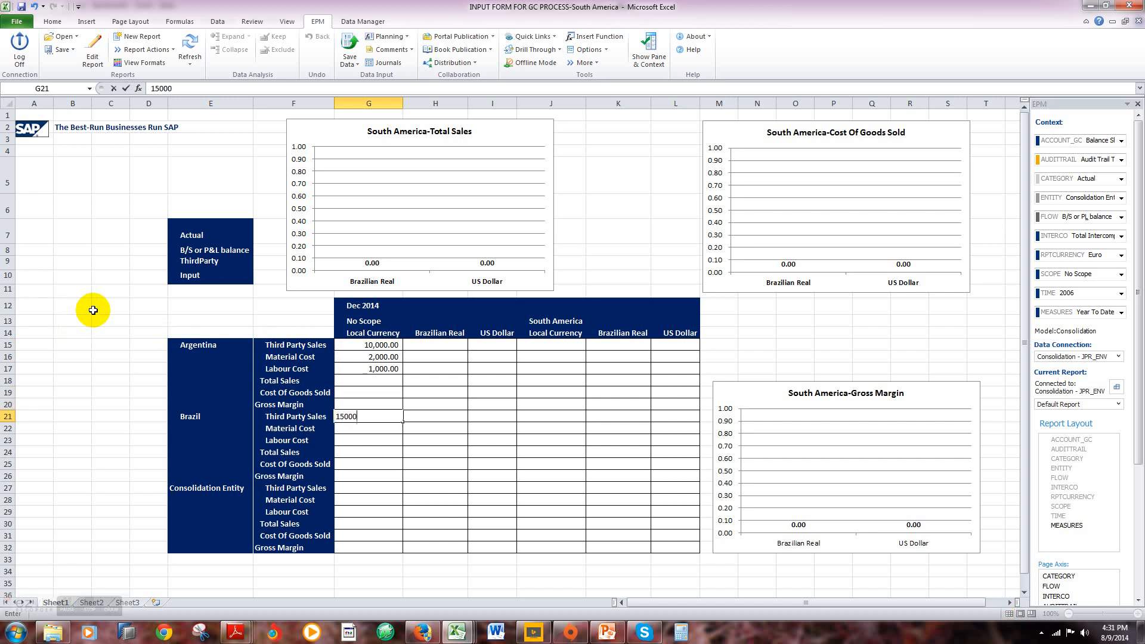
pyautogui.press('Return')
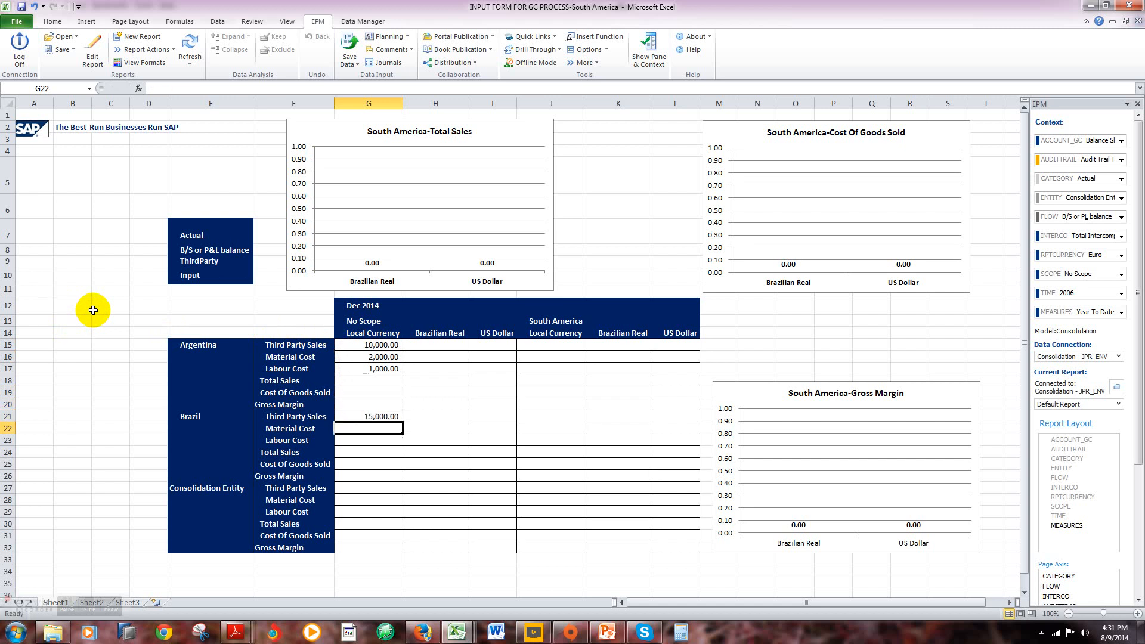
pyautogui.write('10')
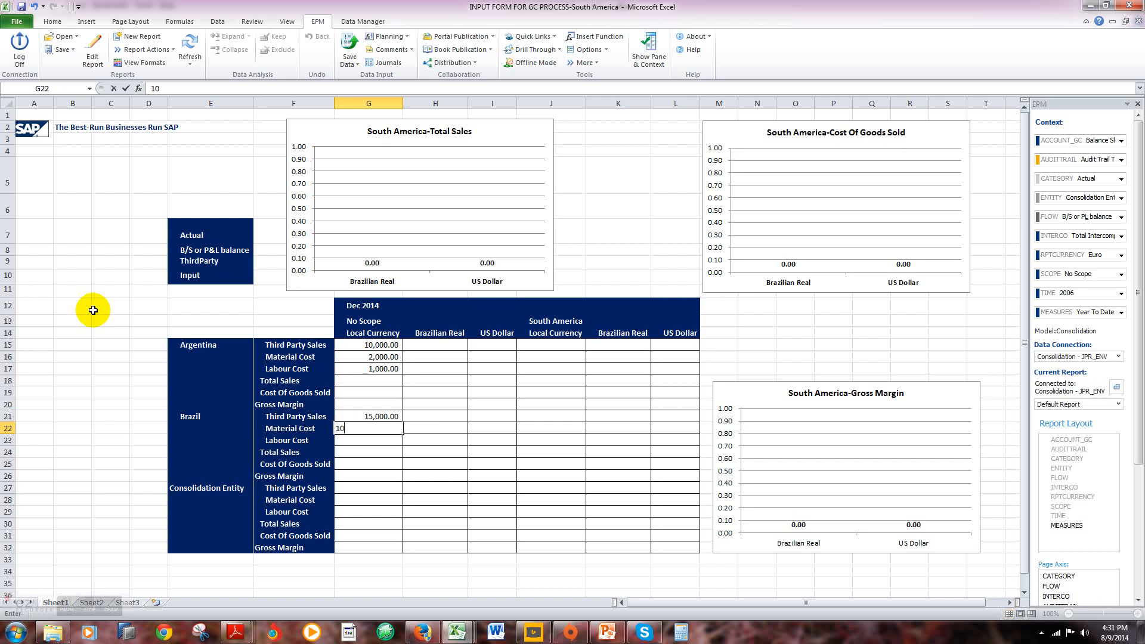
pyautogui.write(',000')
pyautogui.press('Return')
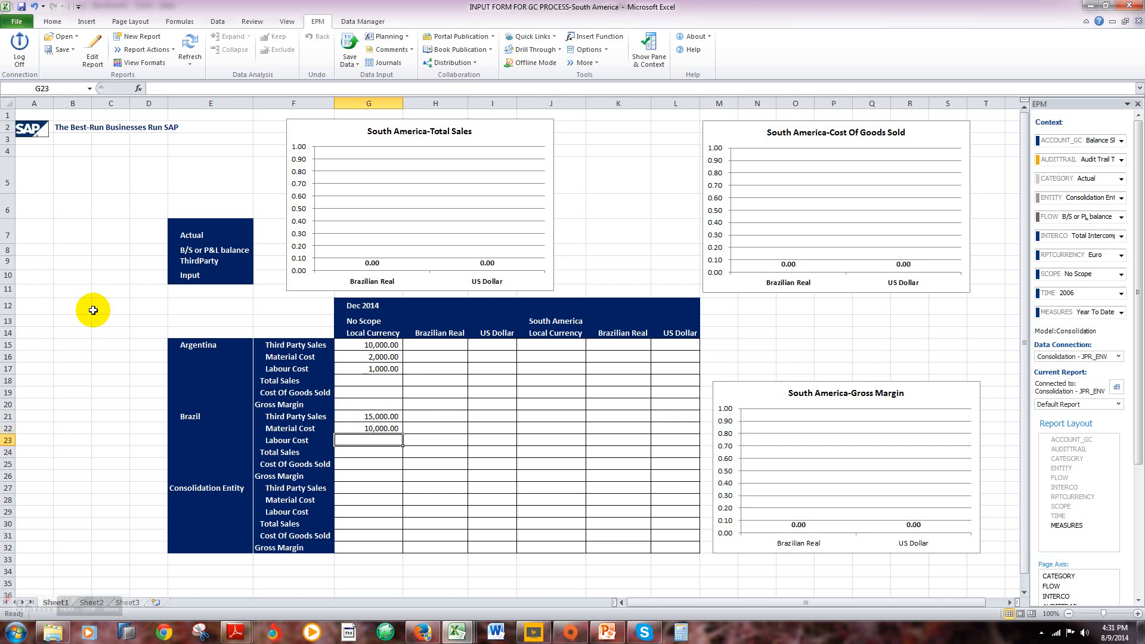
pyautogui.write('2,')
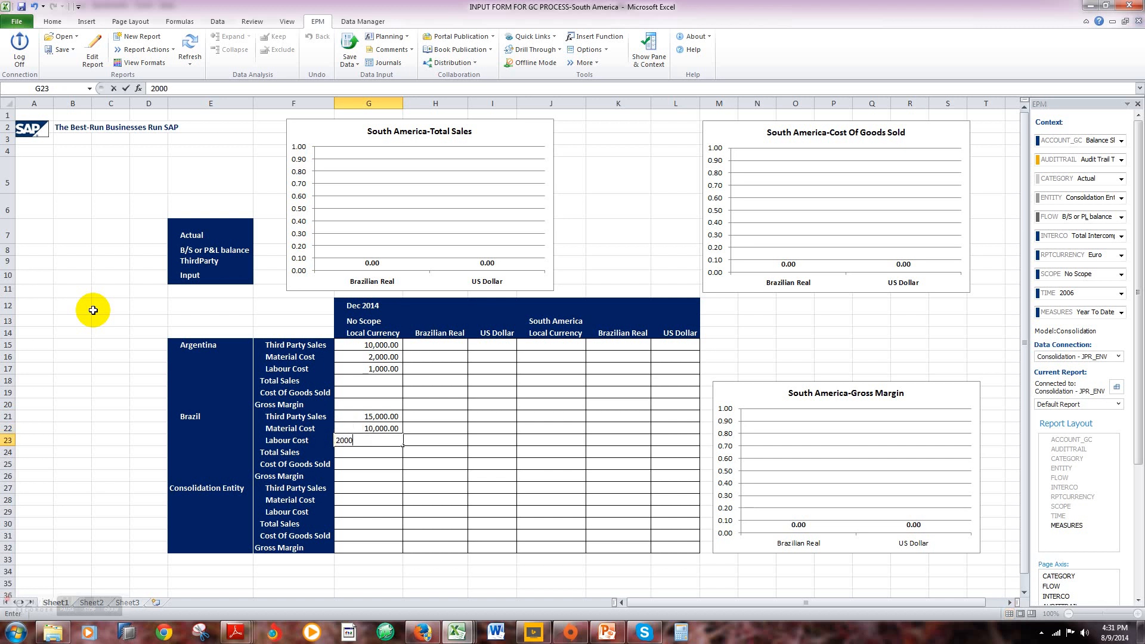
pyautogui.write('000')
pyautogui.press('Return')
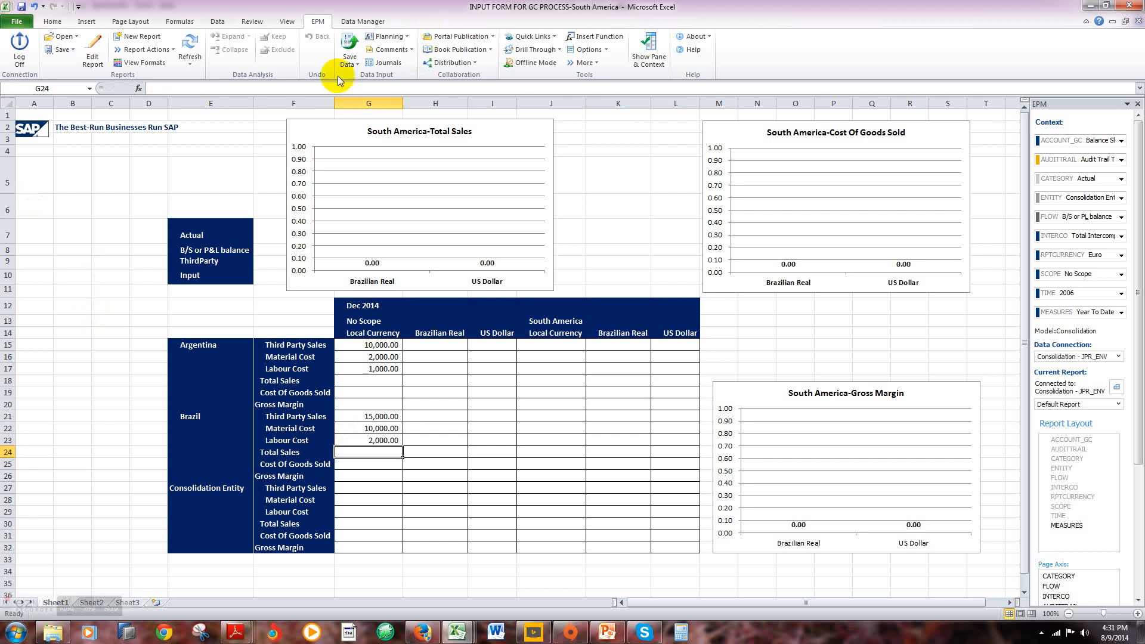
# Step: Save the South America worksheet data to the Consolidation model and dismiss the save results
pyautogui.click(350, 59)
pyautogui.click(367, 77)
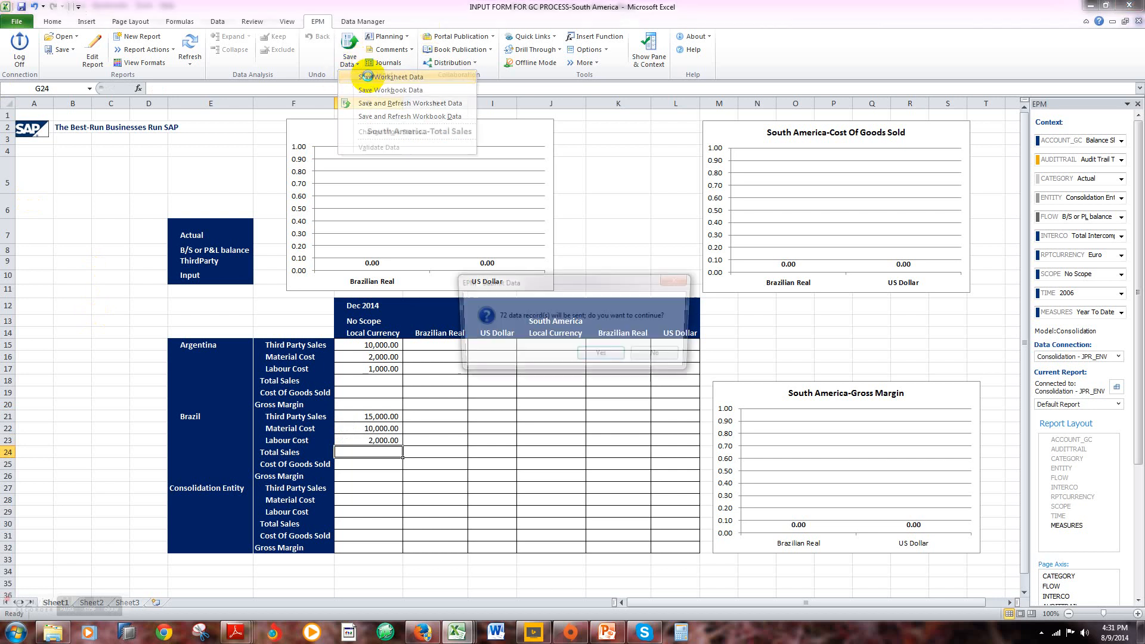
pyautogui.click(608, 354)
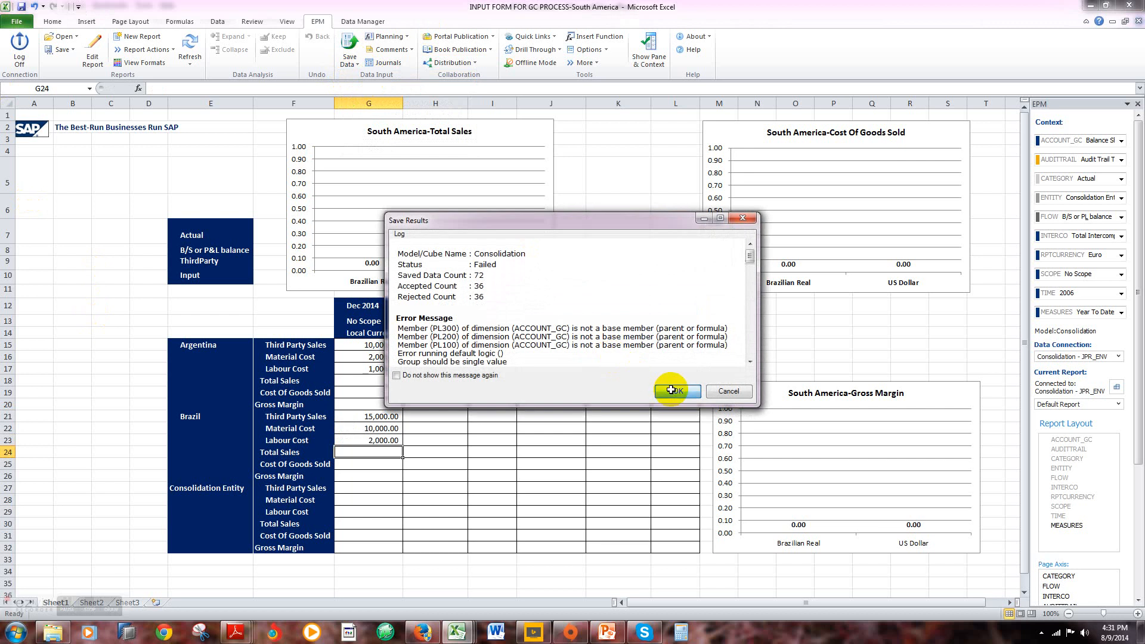
pyautogui.click(670, 390)
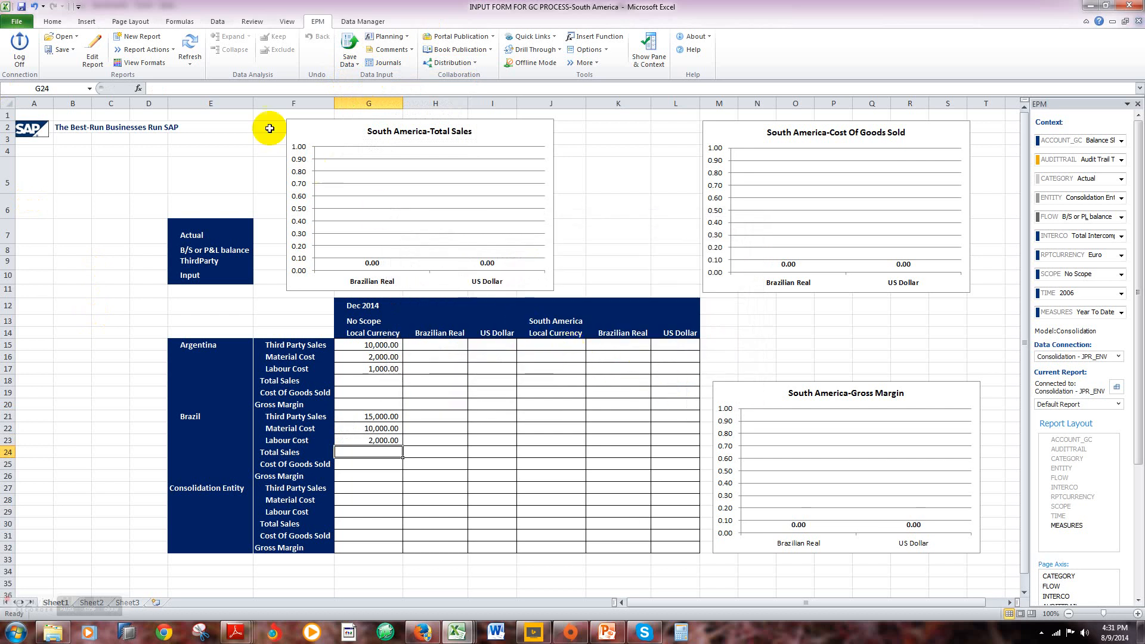
# Step: Start the FX GROUP TRANSLATION package from the Financial Process package group
pyautogui.click(363, 21)
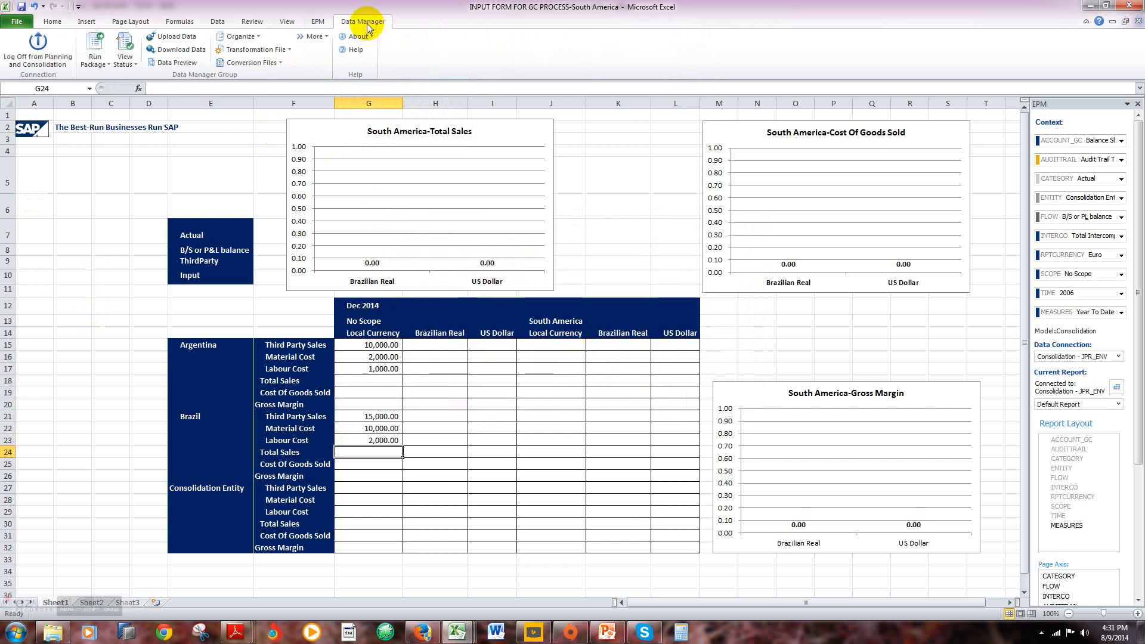
pyautogui.click(104, 65)
pyautogui.click(110, 78)
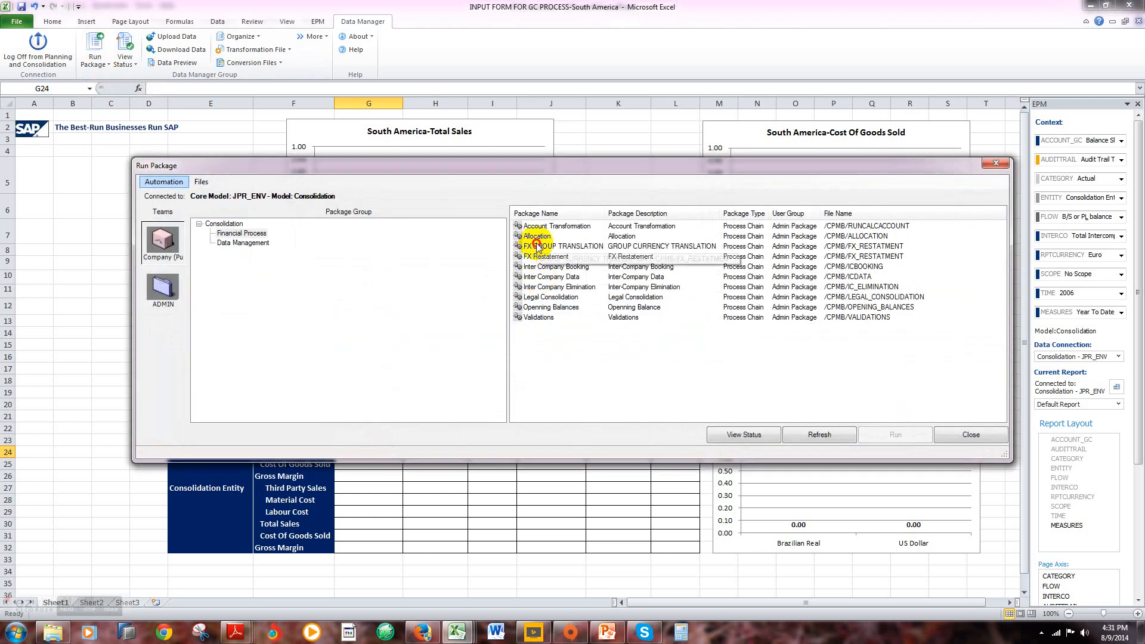
pyautogui.click(540, 246)
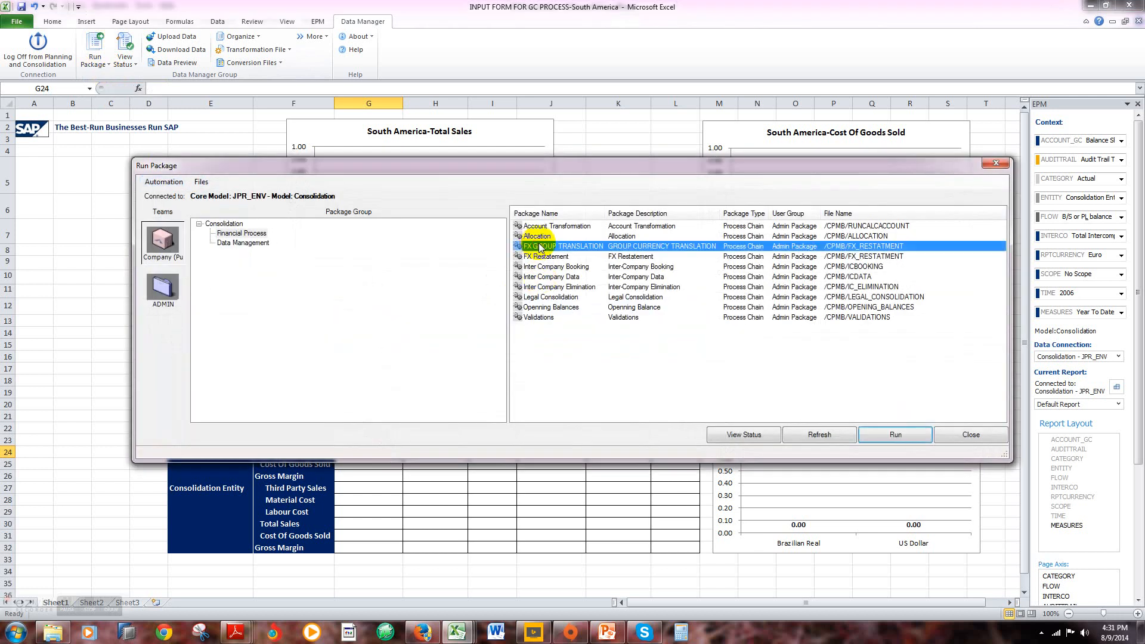
pyautogui.click(896, 435)
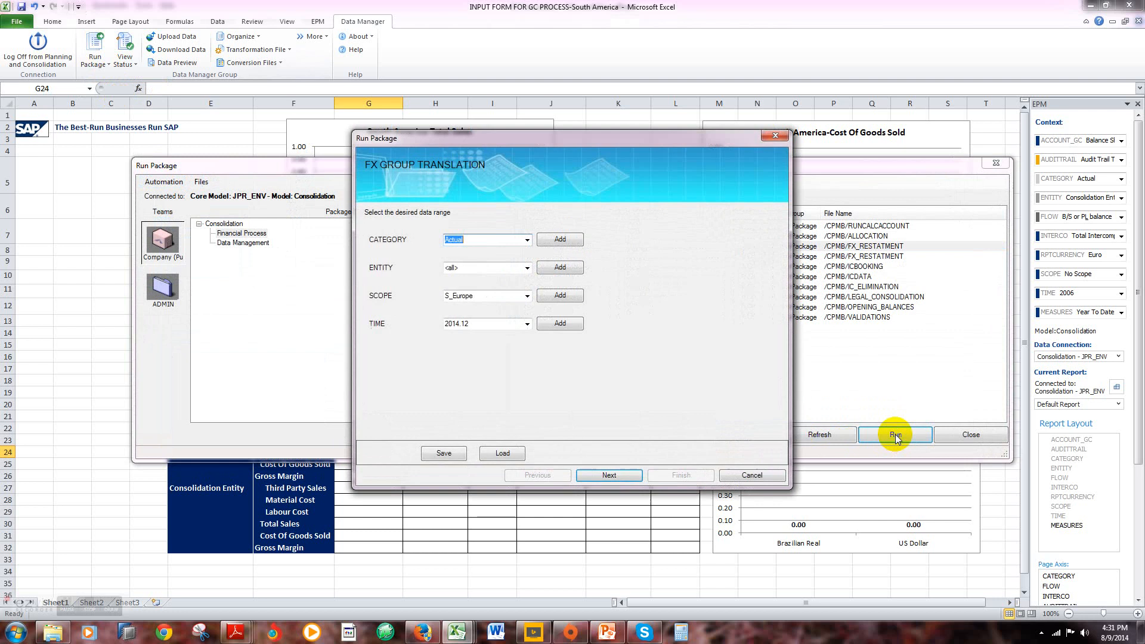
# Step: Replace Europe with South America as the package's SCOPE member
pyautogui.click(553, 296)
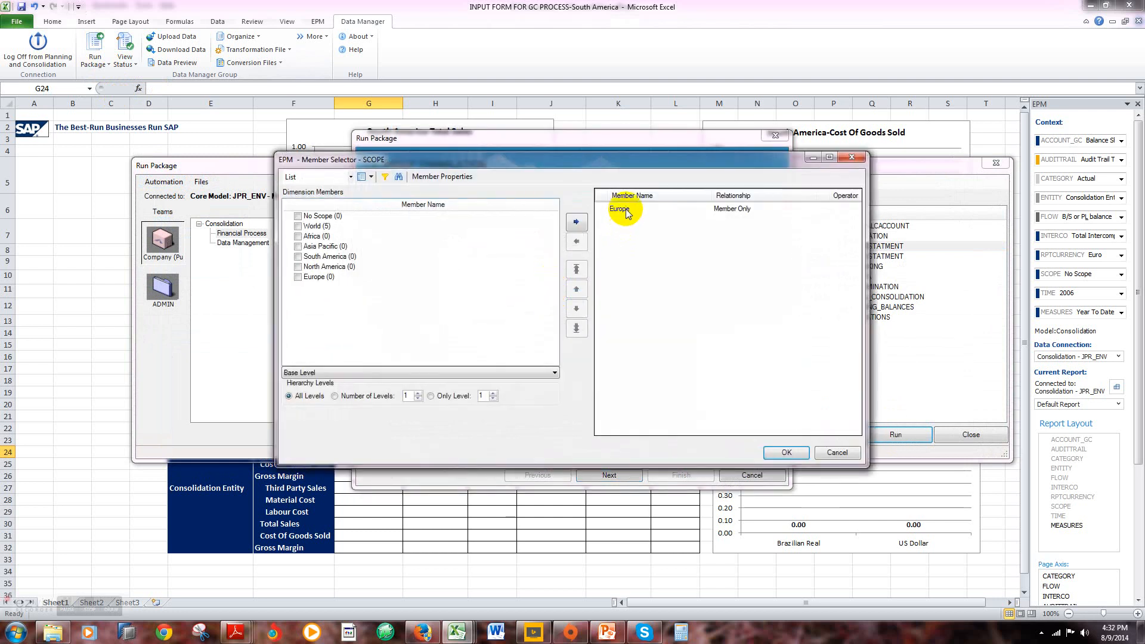
pyautogui.click(617, 208)
pyautogui.click(576, 242)
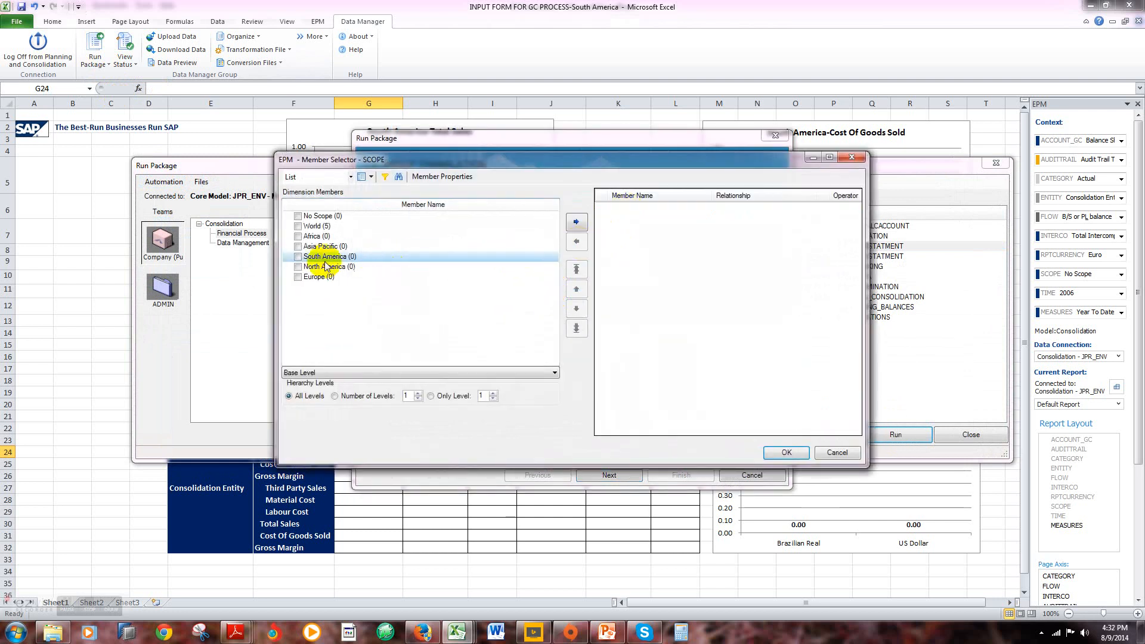
pyautogui.click(298, 257)
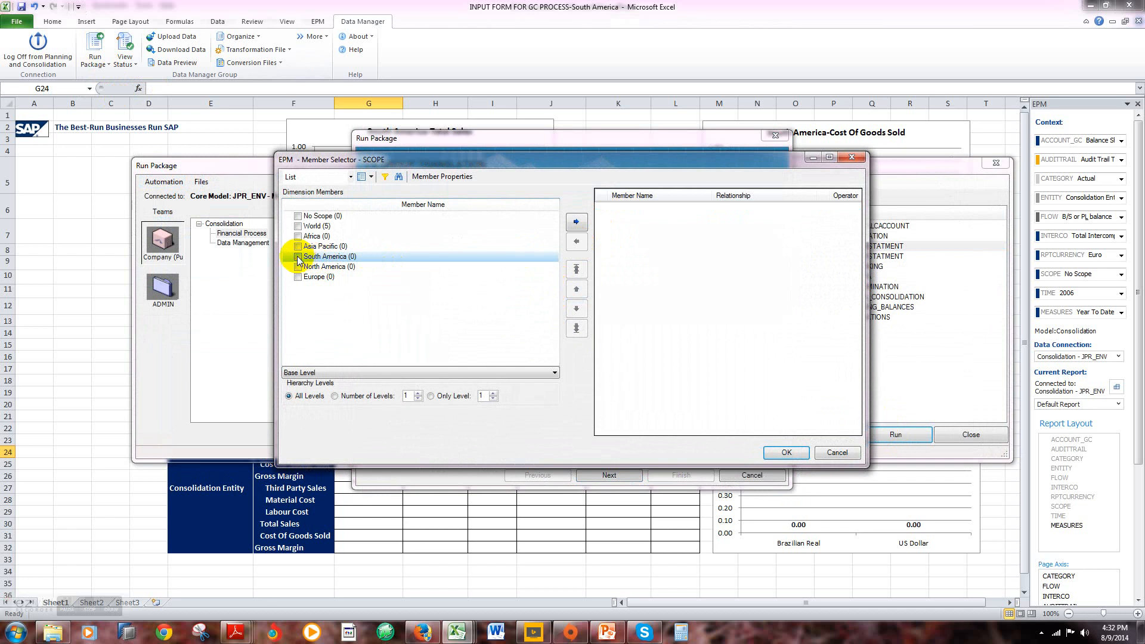
pyautogui.click(576, 223)
pyautogui.click(786, 452)
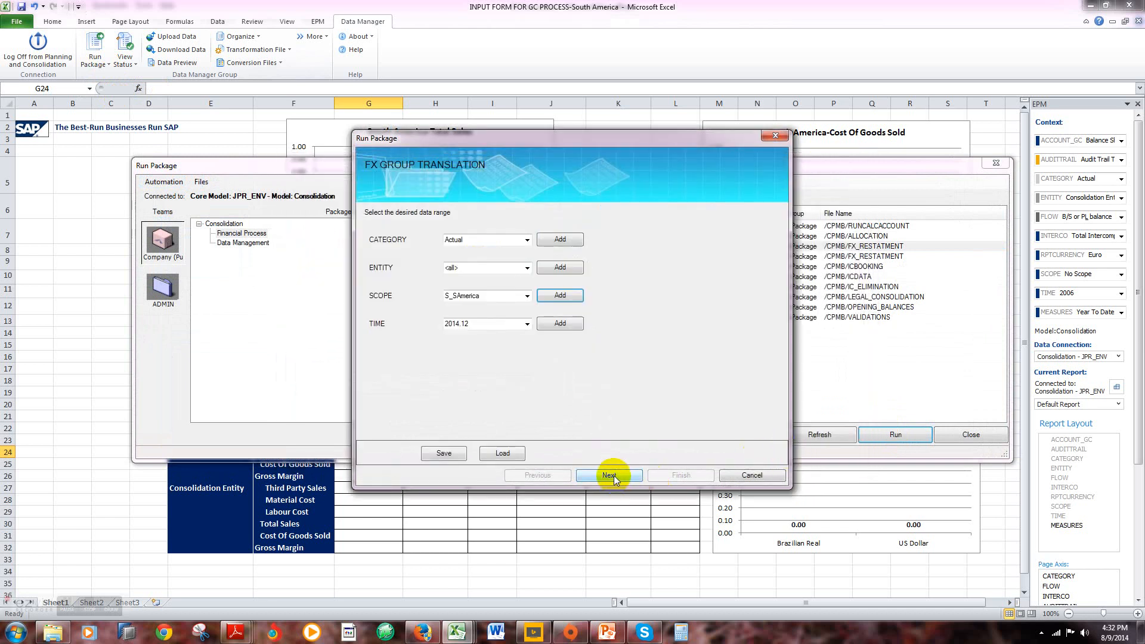
# Step: Run the translation package immediately for the chosen selection, check its package status and close the package windows
pyautogui.click(614, 474)
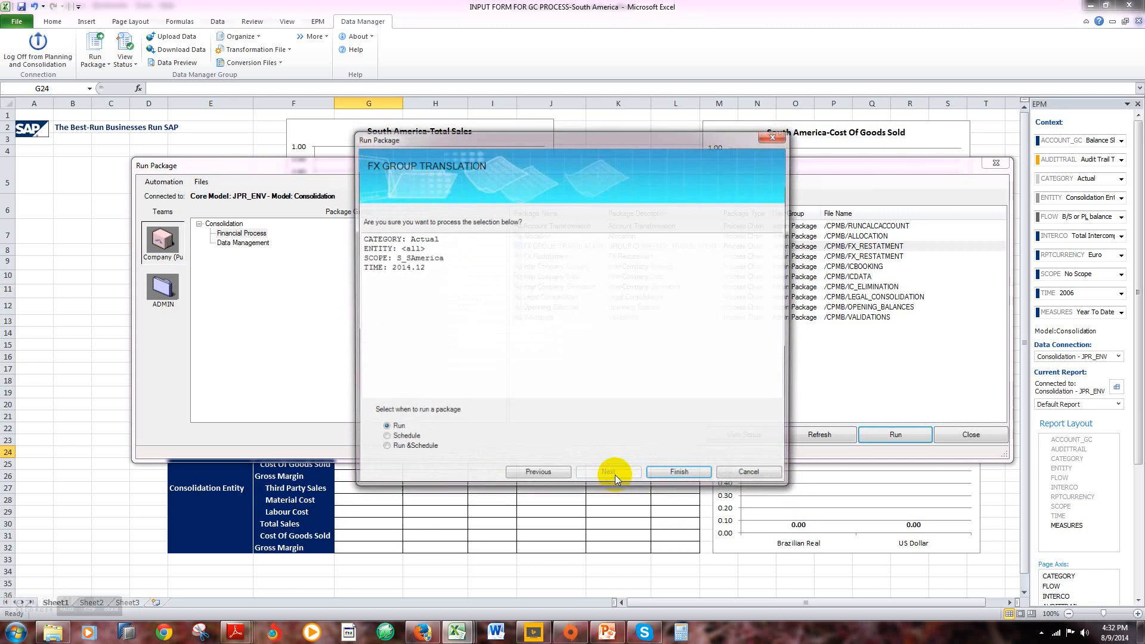
pyautogui.click(681, 475)
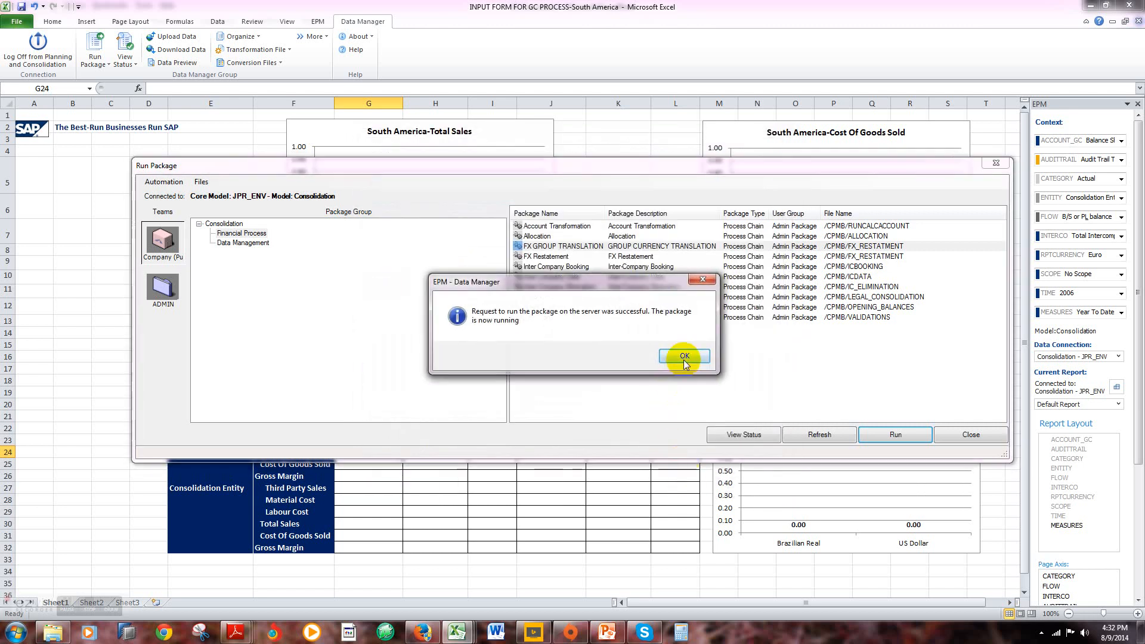
pyautogui.click(685, 356)
pyautogui.click(744, 434)
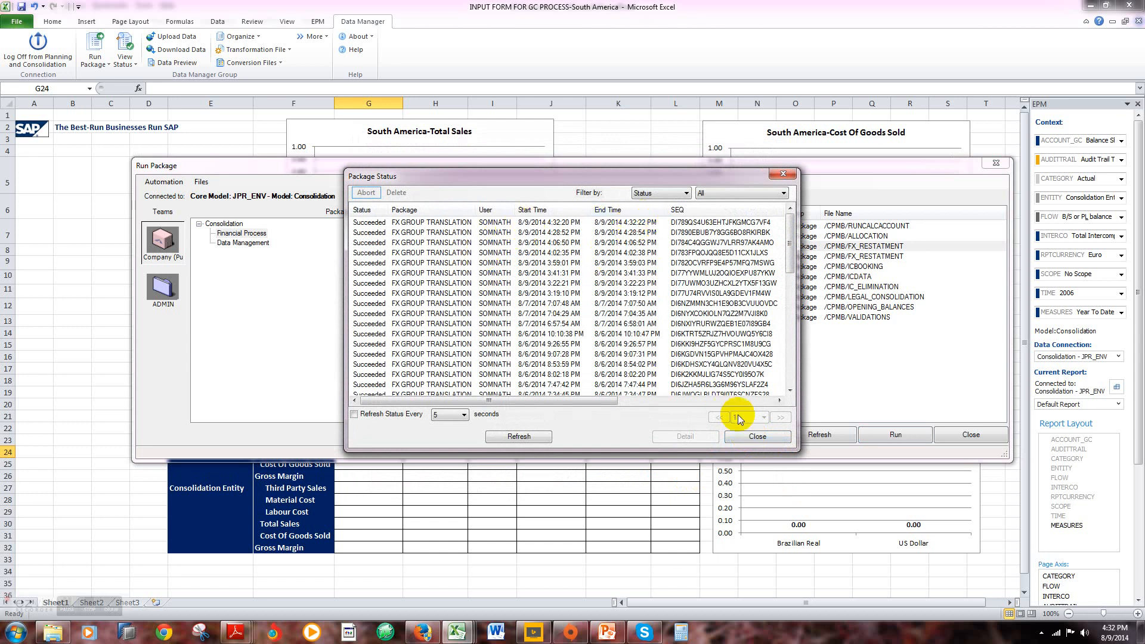
pyautogui.click(756, 436)
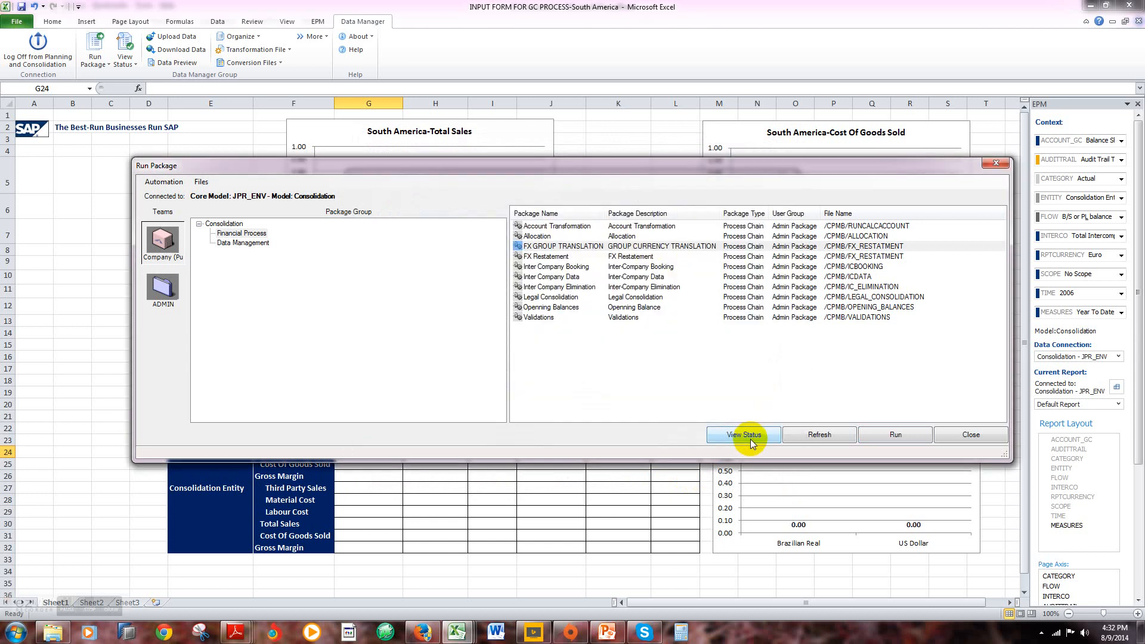
pyautogui.click(958, 435)
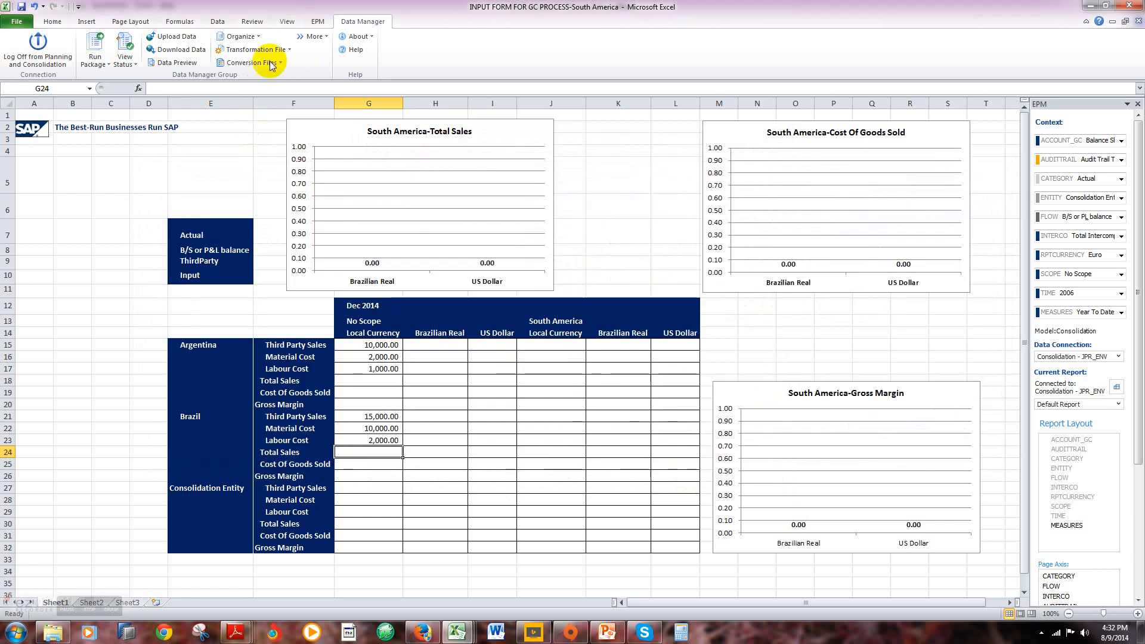
# Step: Refresh the South America worksheet to load the translated data
pyautogui.click(316, 22)
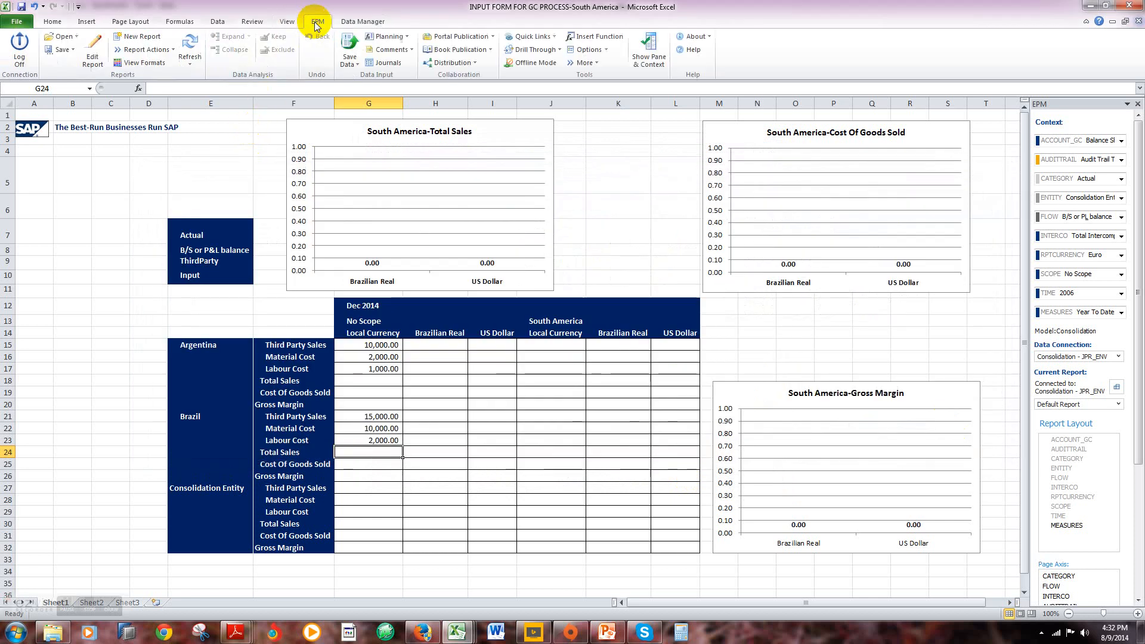
pyautogui.click(192, 64)
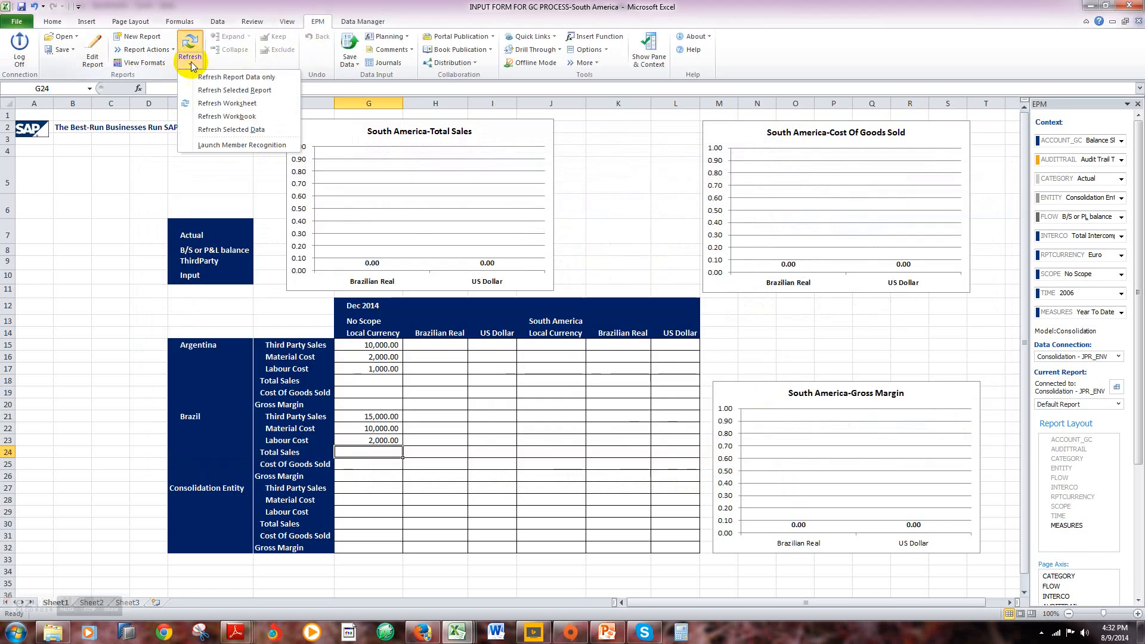
pyautogui.click(203, 104)
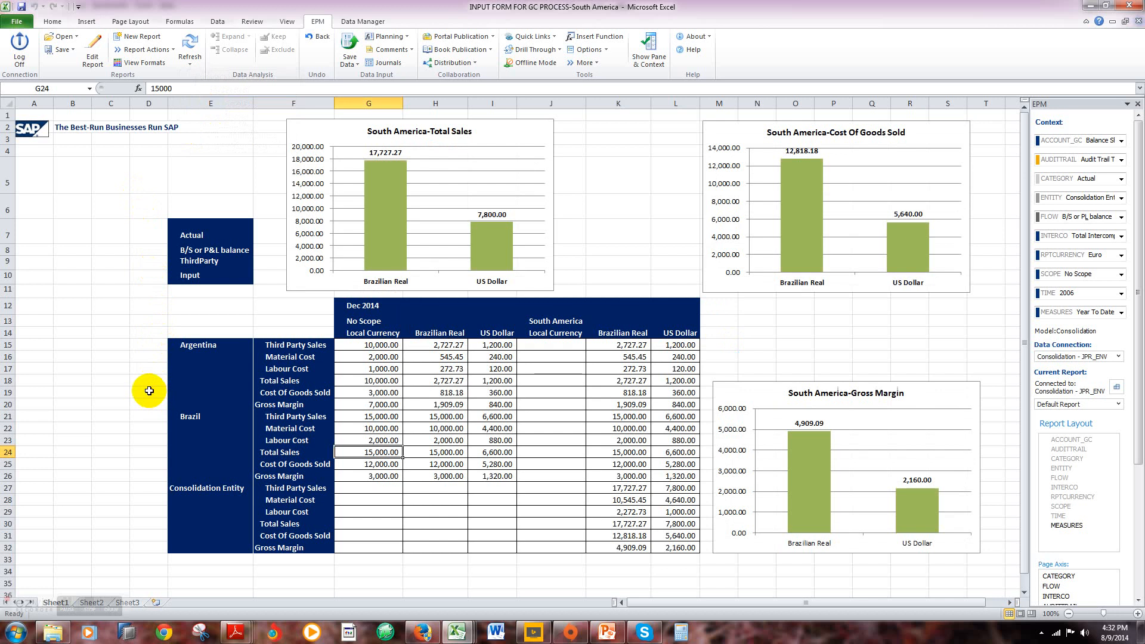
# Step: Trace Brazil's Total Sales across the currency columns and down to the Consolidation Entity's Third Party Sales in Brazilian Real
pyautogui.click(193, 377)
pyautogui.press('Right')
pyautogui.press('Right')
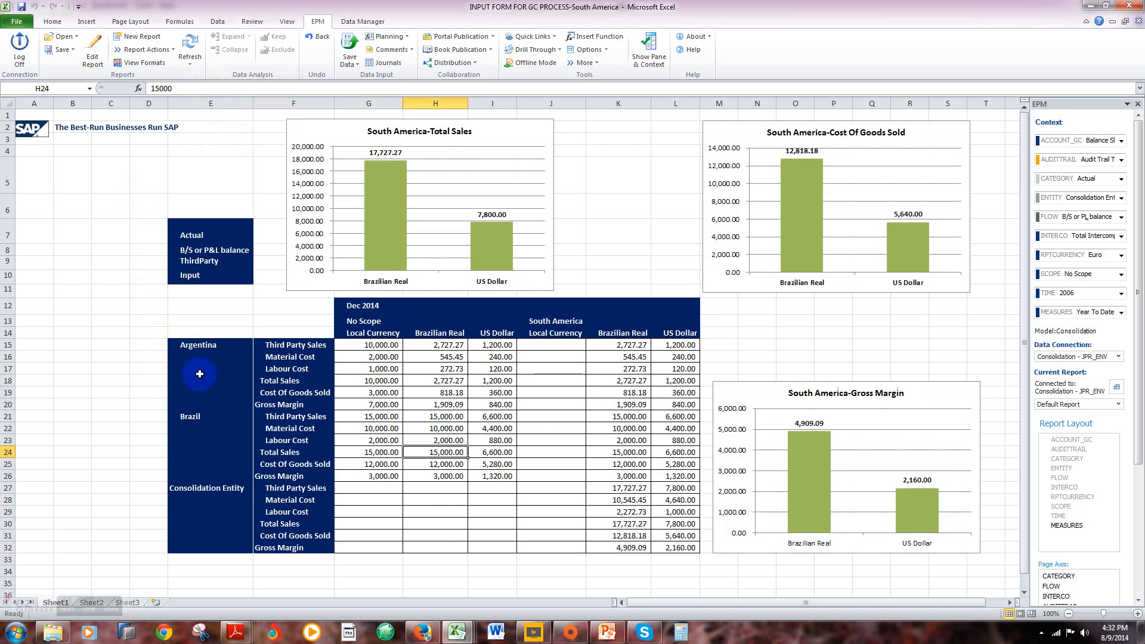
pyautogui.press('Right')
pyautogui.press('Right')
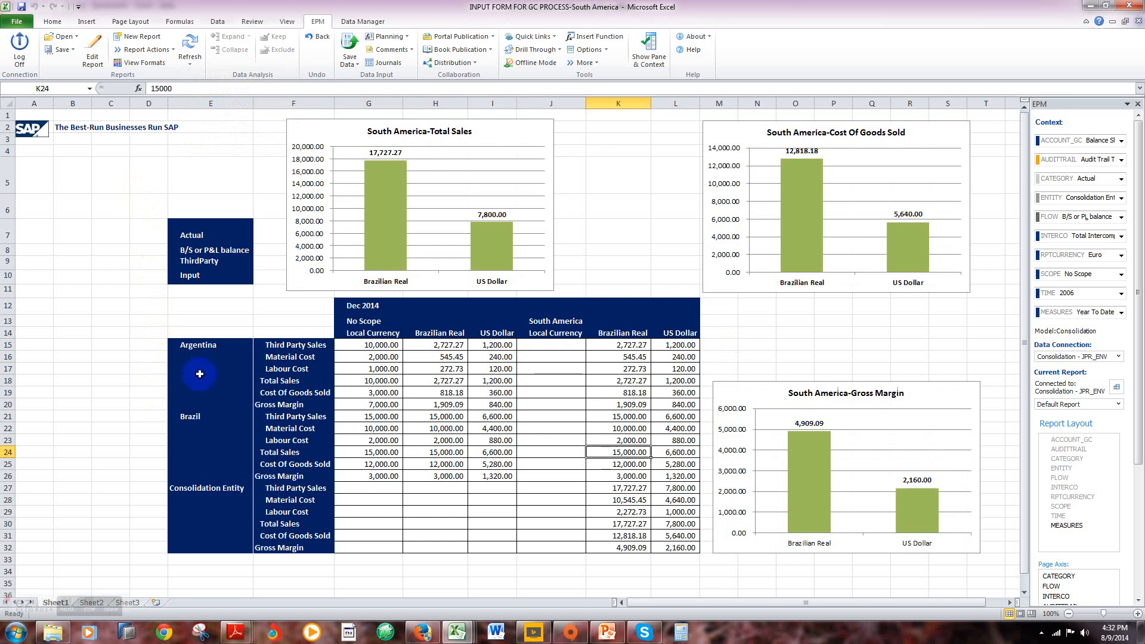
pyautogui.press('Down')
pyautogui.press('Down')
pyautogui.press('Down')
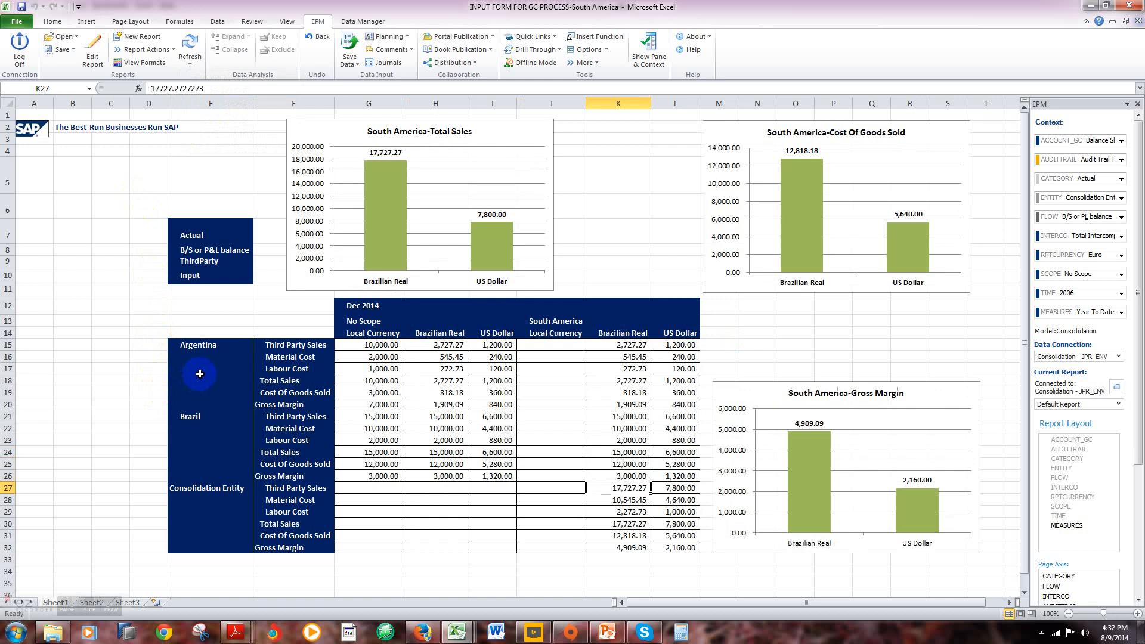
# Step: Examine Brazil's Third Party Sales and Argentina's Cost Of Goods Sold across the No Scope and South America currency columns
pyautogui.press('Up')
pyautogui.press('Up')
pyautogui.press('Up')
pyautogui.press('Up')
pyautogui.press('Up')
pyautogui.press('Up')
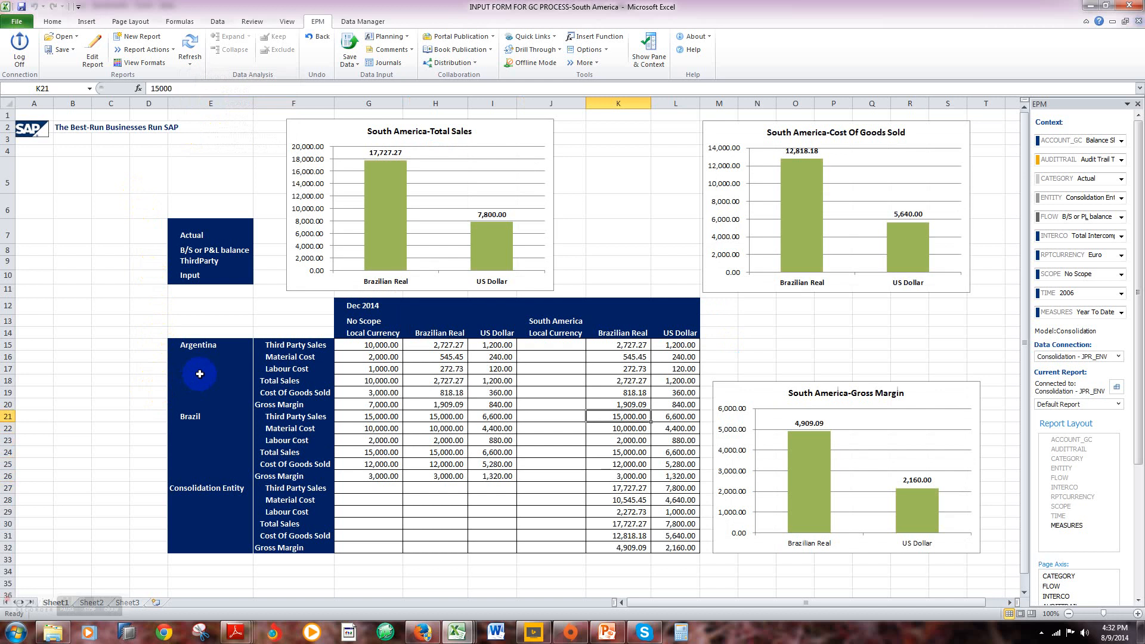
pyautogui.press('Up')
pyautogui.press('Up')
pyautogui.press('Left')
pyautogui.press('Left')
pyautogui.press('Left')
pyautogui.press('Left')
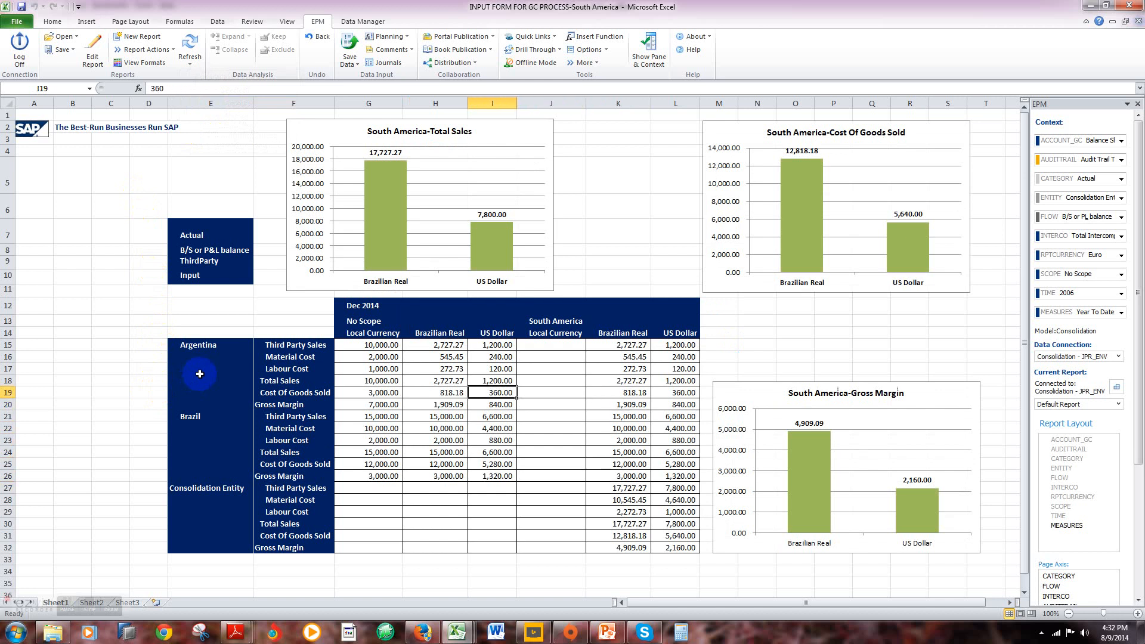
pyautogui.press('Right')
pyautogui.press('Right')
pyautogui.press('Right')
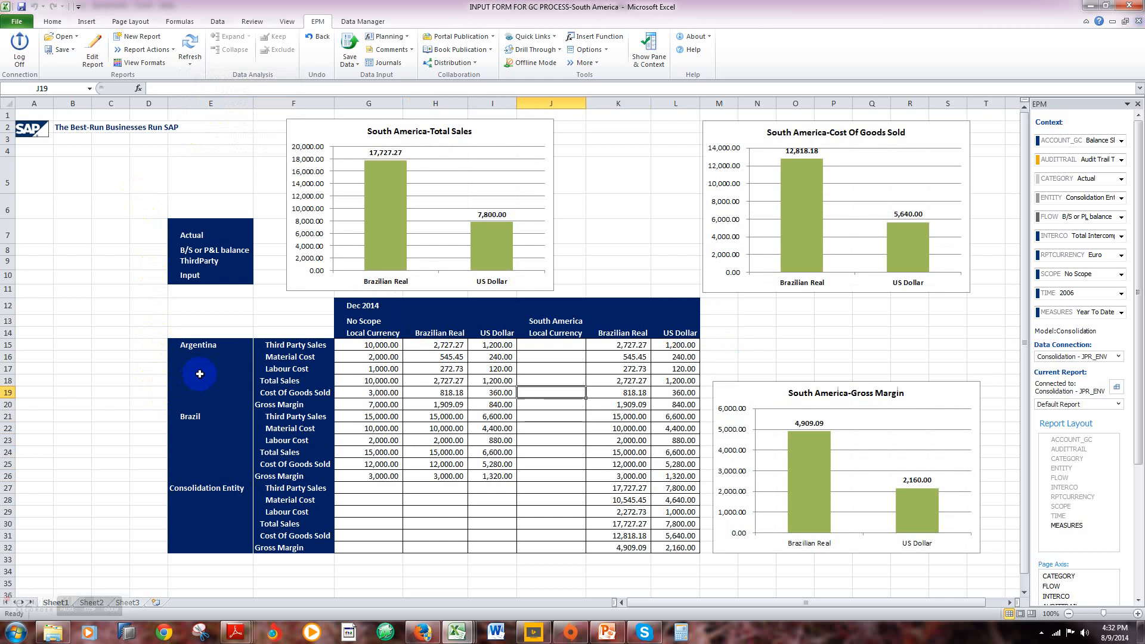
# Step: Compare the Cost Of Goods Sold of Brazil and the Consolidation Entity in Brazilian Real under the South America scope
pyautogui.press('Down')
pyautogui.press('Down')
pyautogui.press('Down')
pyautogui.press('Down')
pyautogui.press('Down')
pyautogui.press('Down')
pyautogui.press('Down')
pyautogui.press('Down')
pyautogui.press('Down')
pyautogui.press('Down')
pyautogui.press('Down')
pyautogui.press('Down')
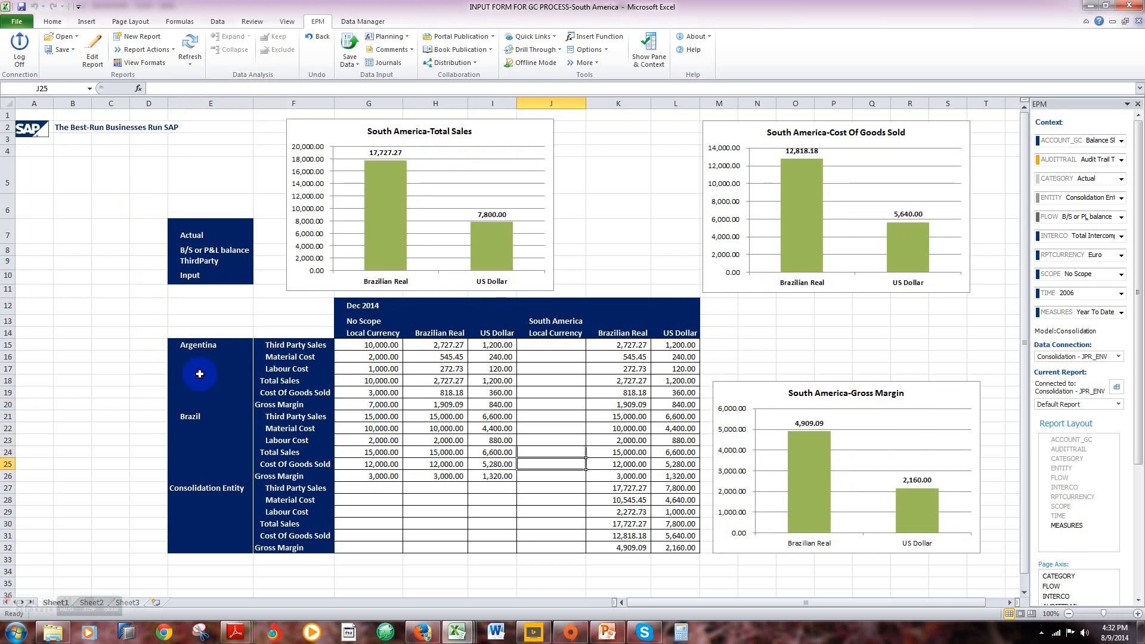
pyautogui.press('Right')
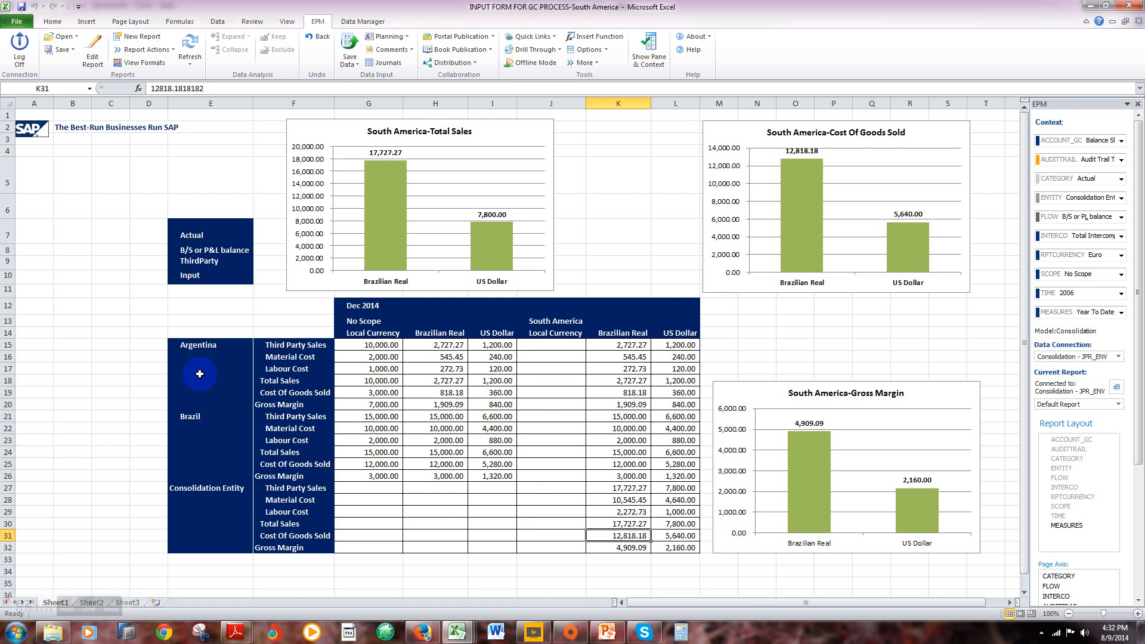
pyautogui.press('Up')
pyautogui.press('Up')
pyautogui.press('Up')
pyautogui.press('Up')
pyautogui.press('Up')
pyautogui.press('Up')
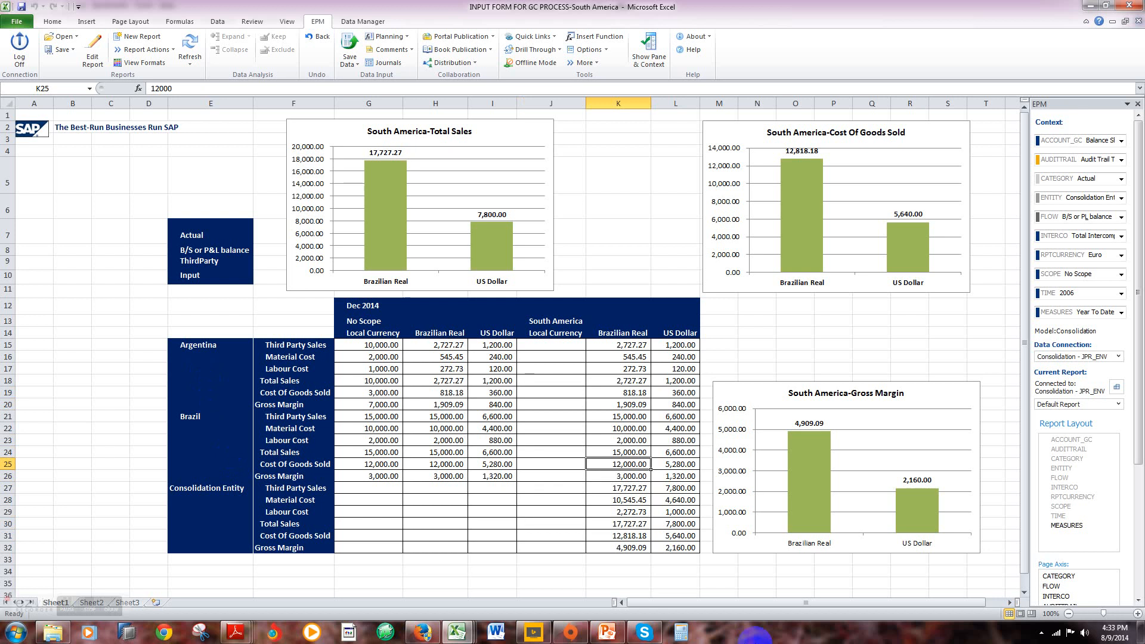
# Step: Switch to Calculator and enter Argentina's Third Party Sales in Brazilian Real, 2727.27
pyautogui.click(678, 640)
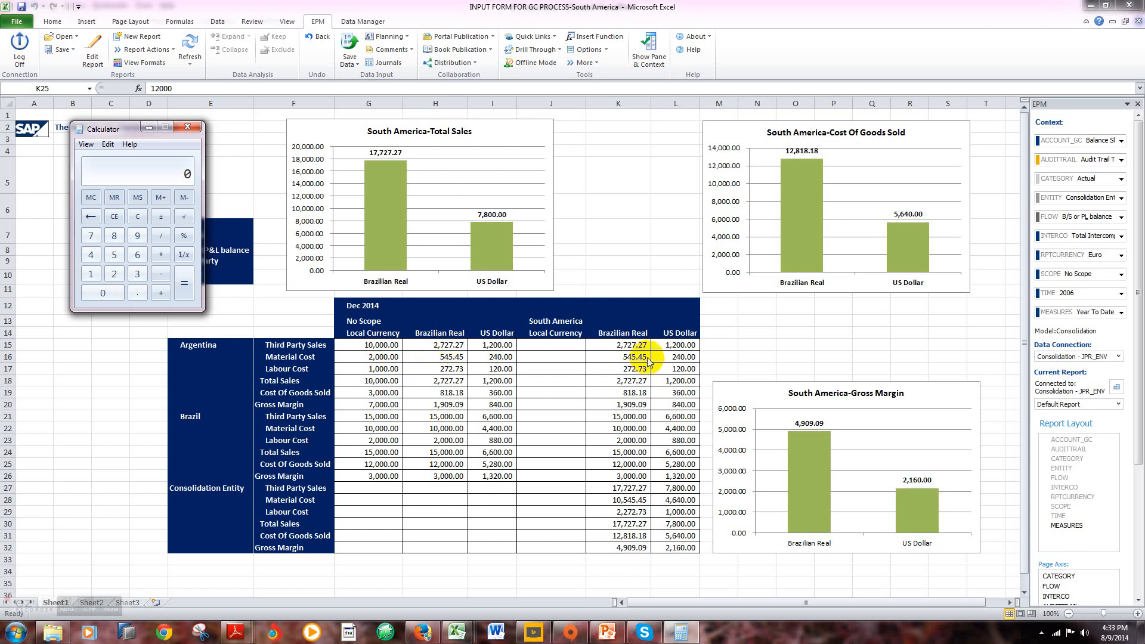
pyautogui.click(114, 274)
pyautogui.click(94, 238)
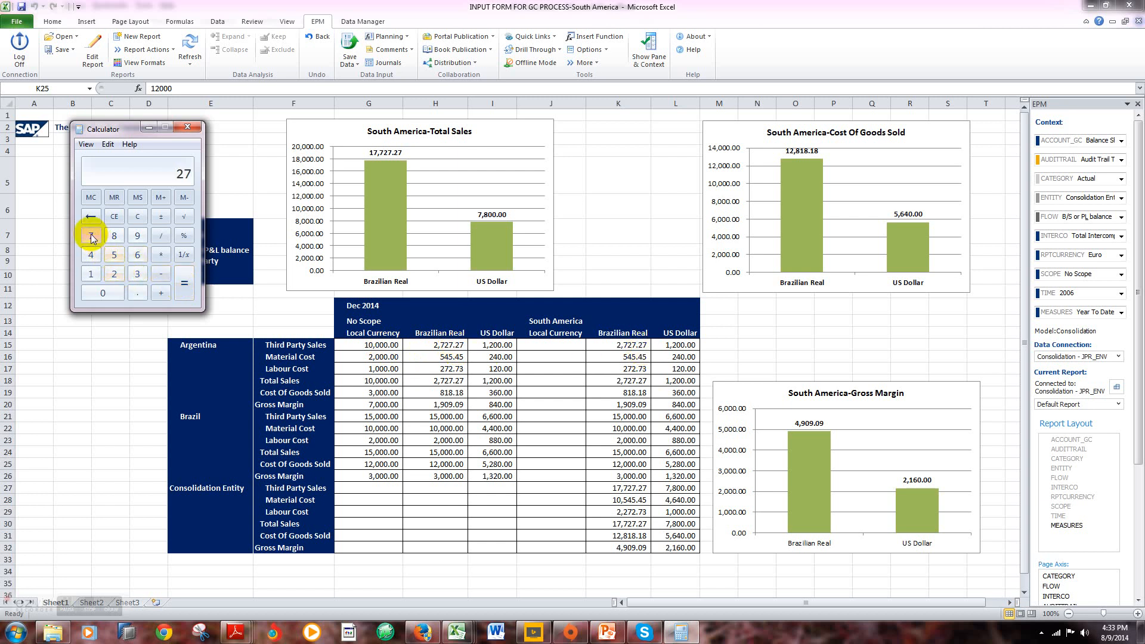
pyautogui.click(114, 274)
pyautogui.click(90, 239)
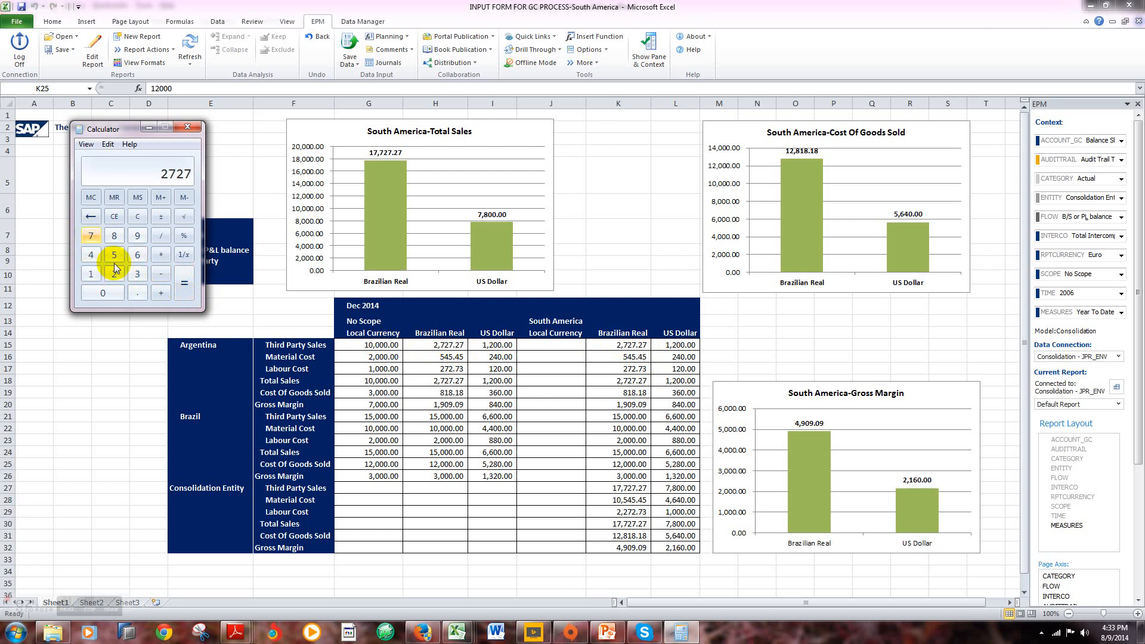
pyautogui.click(137, 293)
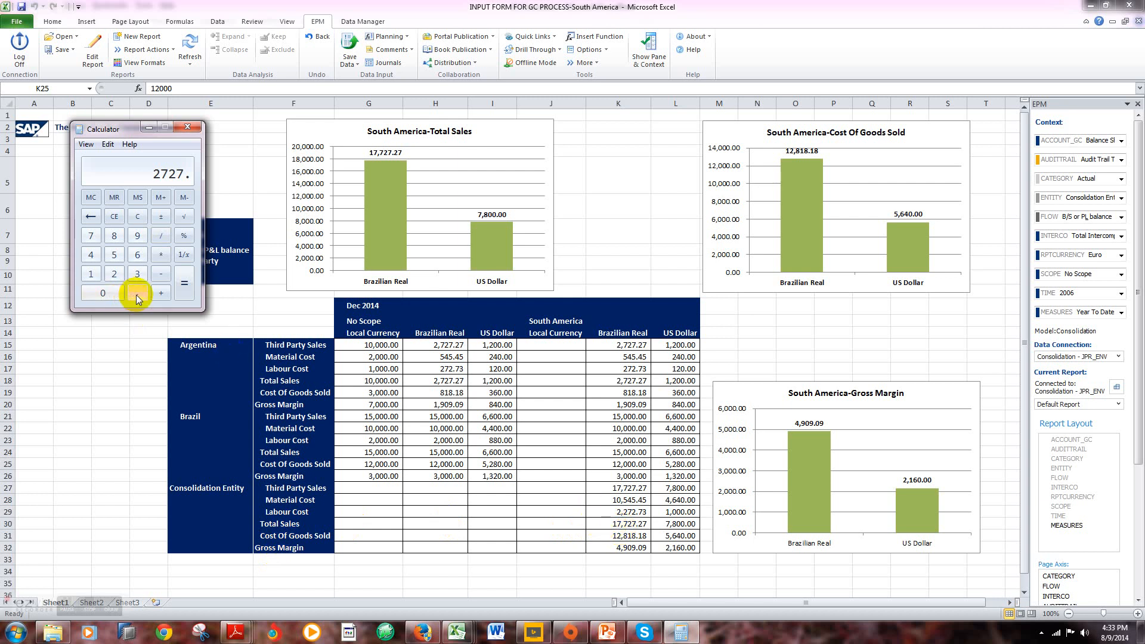
pyautogui.click(113, 273)
pyautogui.click(90, 236)
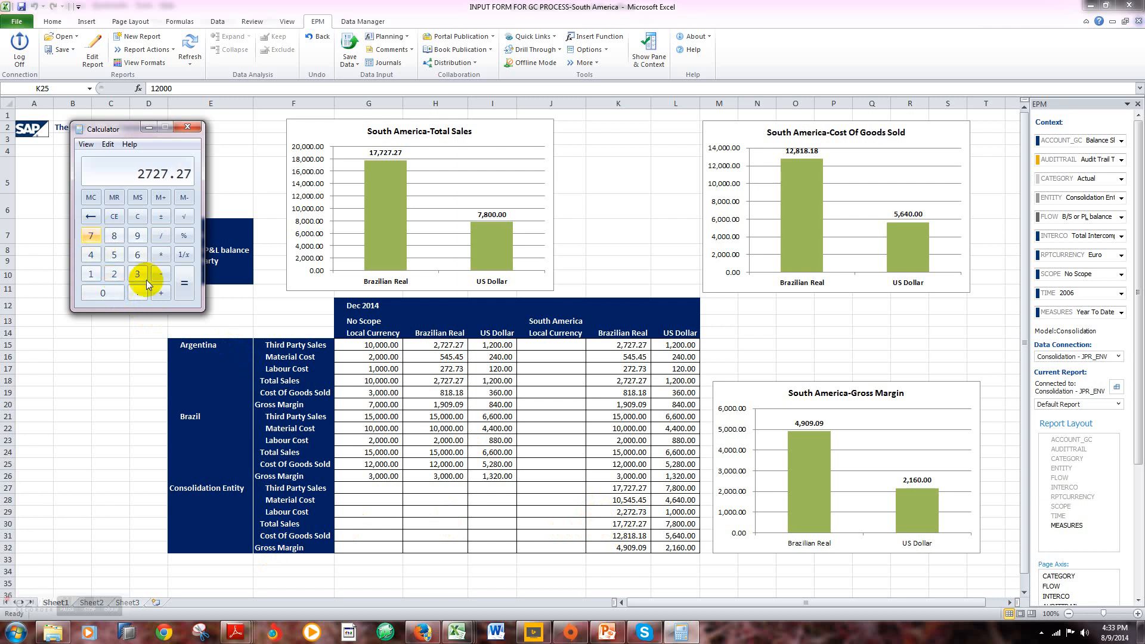
# Step: Add Brazil's Third Party Sales of 15000 to check the Consolidation Entity's total, and close Calculator
pyautogui.click(161, 293)
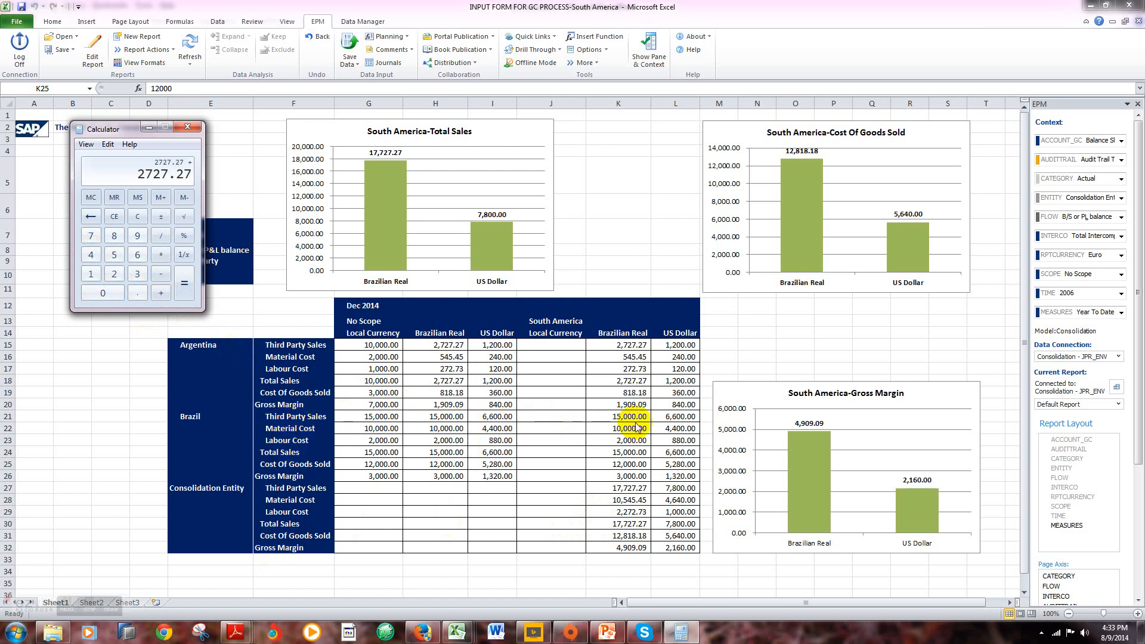
pyautogui.click(90, 274)
pyautogui.click(114, 255)
pyautogui.click(107, 294)
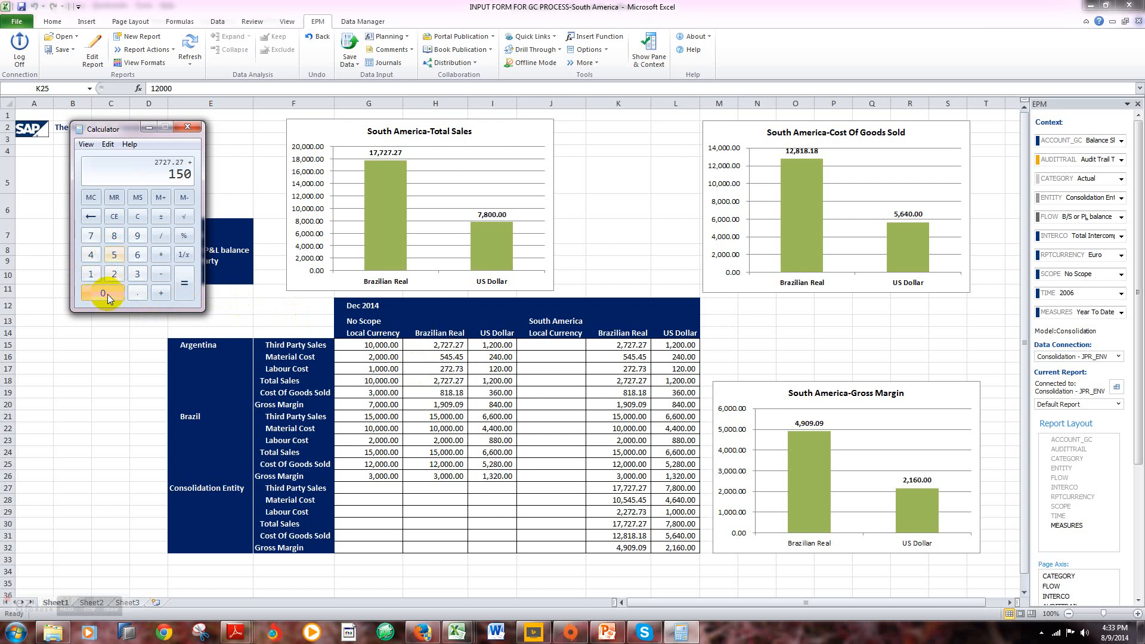
pyautogui.click(107, 295)
pyautogui.click(107, 295)
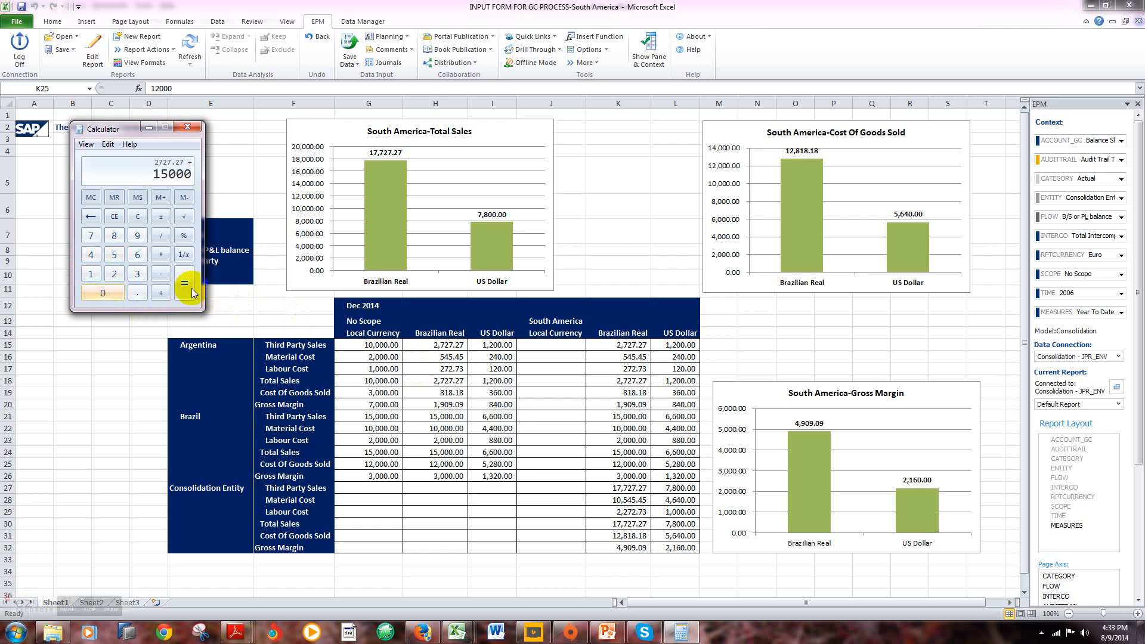
pyautogui.click(190, 290)
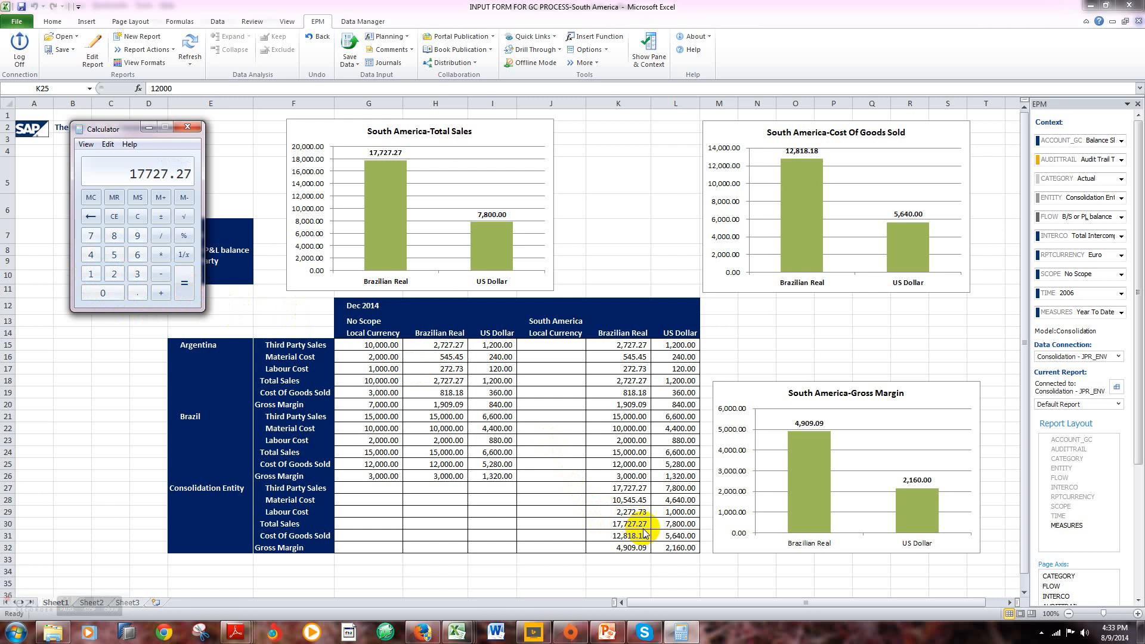
pyautogui.click(184, 285)
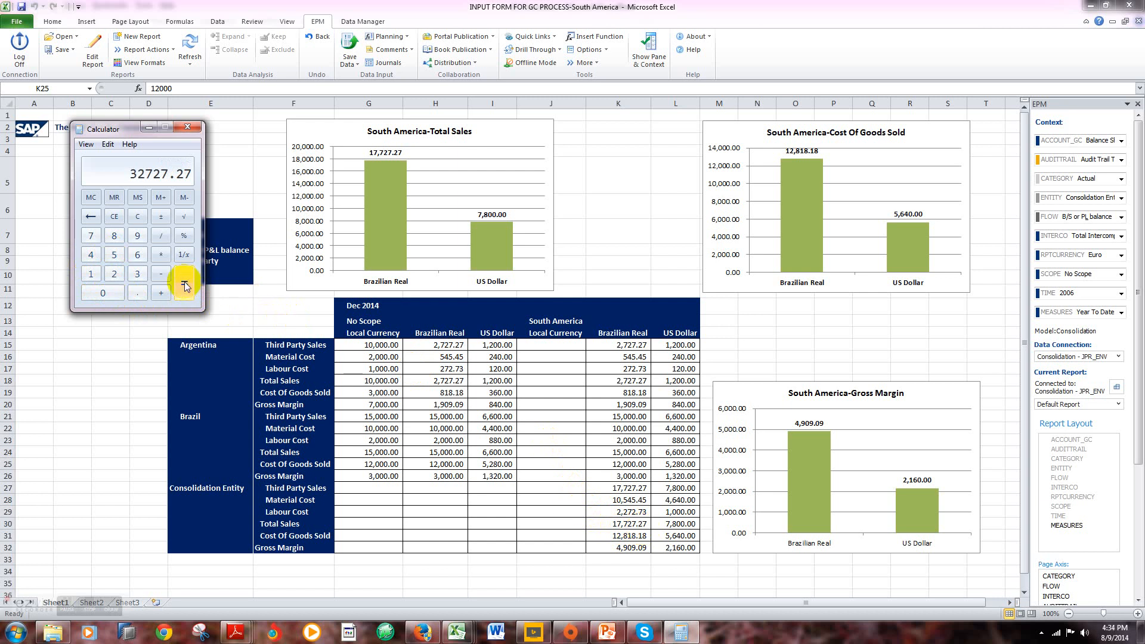
pyautogui.click(191, 127)
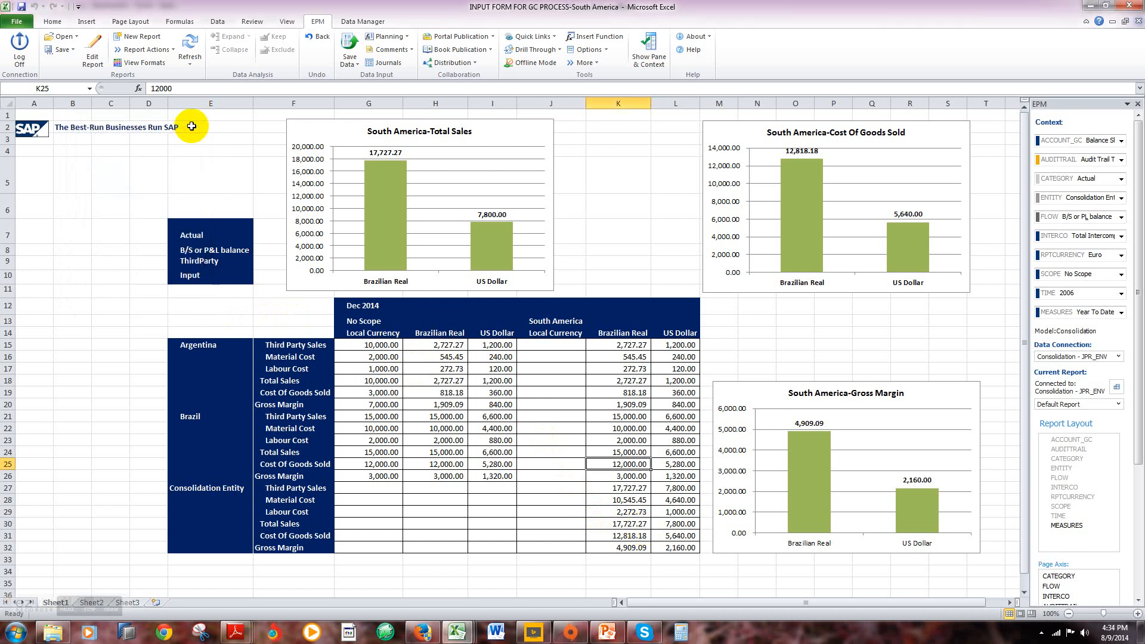
# Step: Clear all the South America figures from Argentina's Third Party Sales to the Consolidation Entity's Gross Margin, across both scopes
pyautogui.click(131, 380)
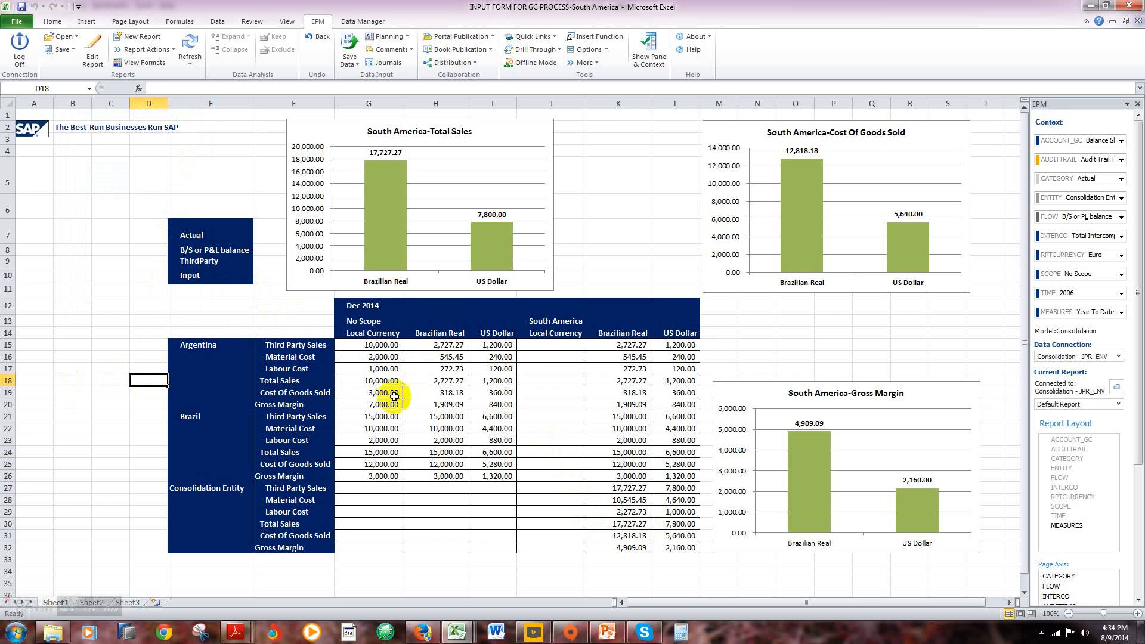
pyautogui.moveTo(365, 346); pyautogui.dragTo(662, 548)
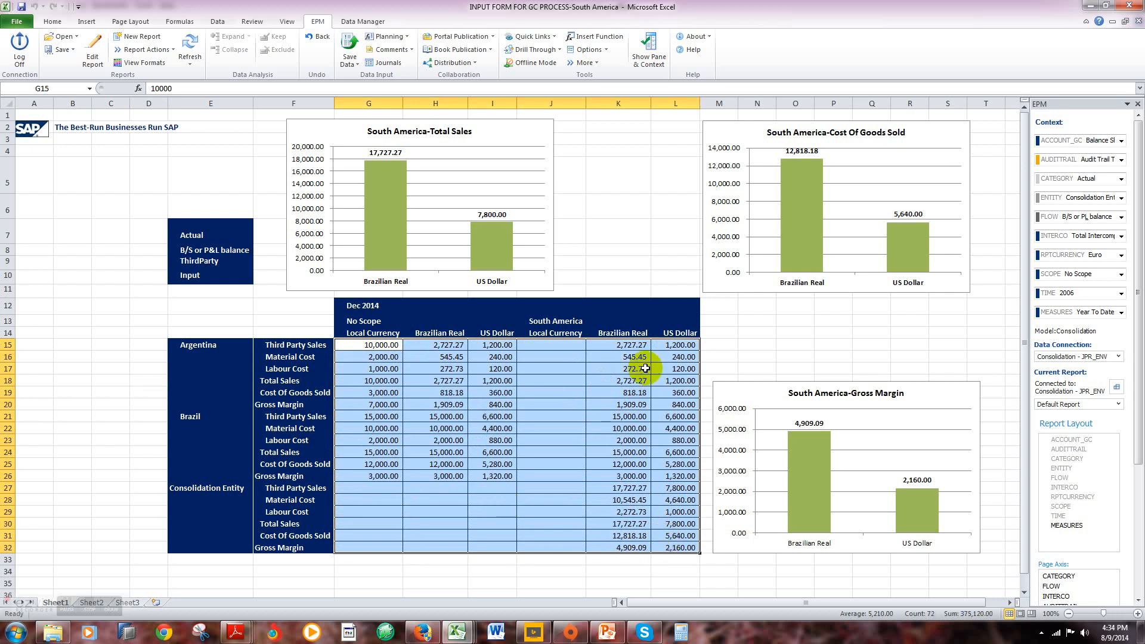
pyautogui.press('Delete')
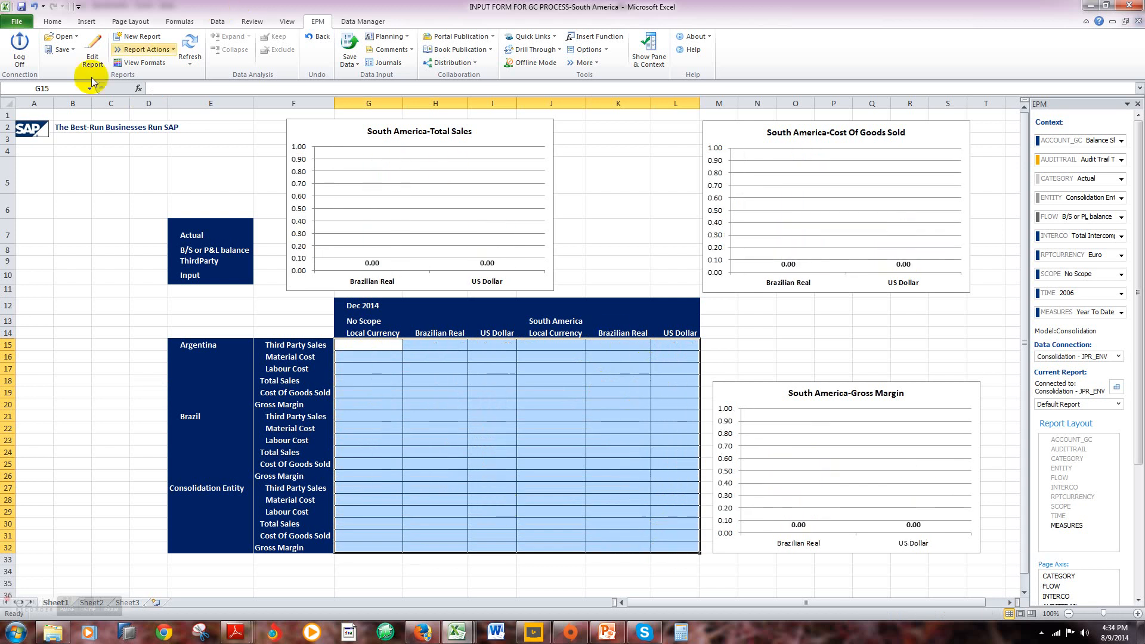
# Step: Open INPUT FORM FOR GC PROCESS-North America.xlsx from the server's INPUT SCHEDULES folder
pyautogui.click(63, 37)
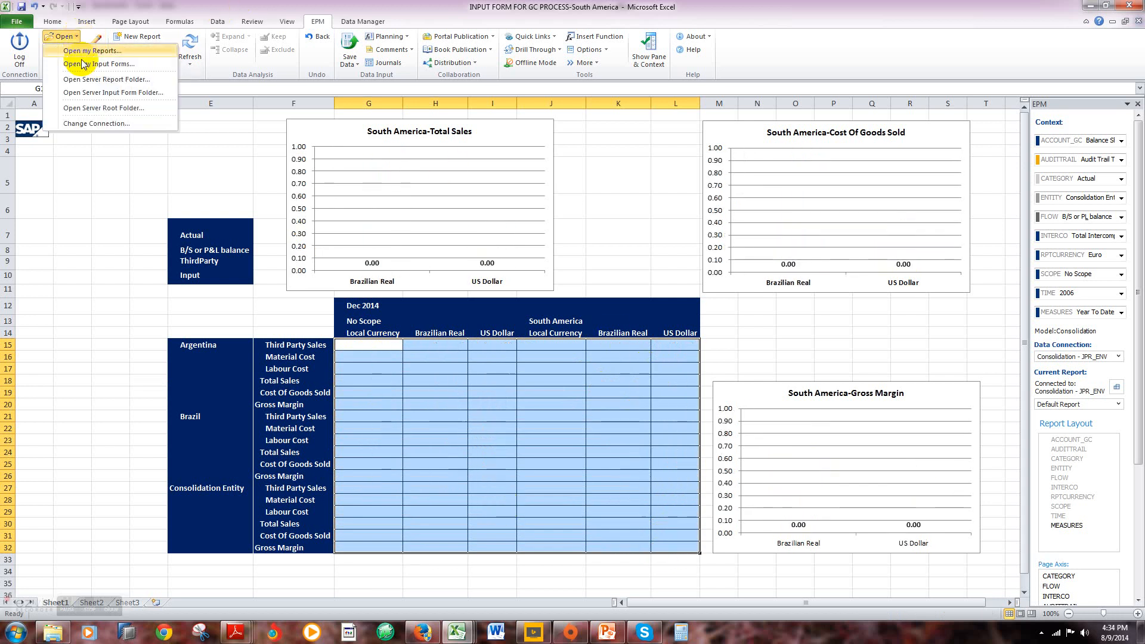
pyautogui.click(86, 110)
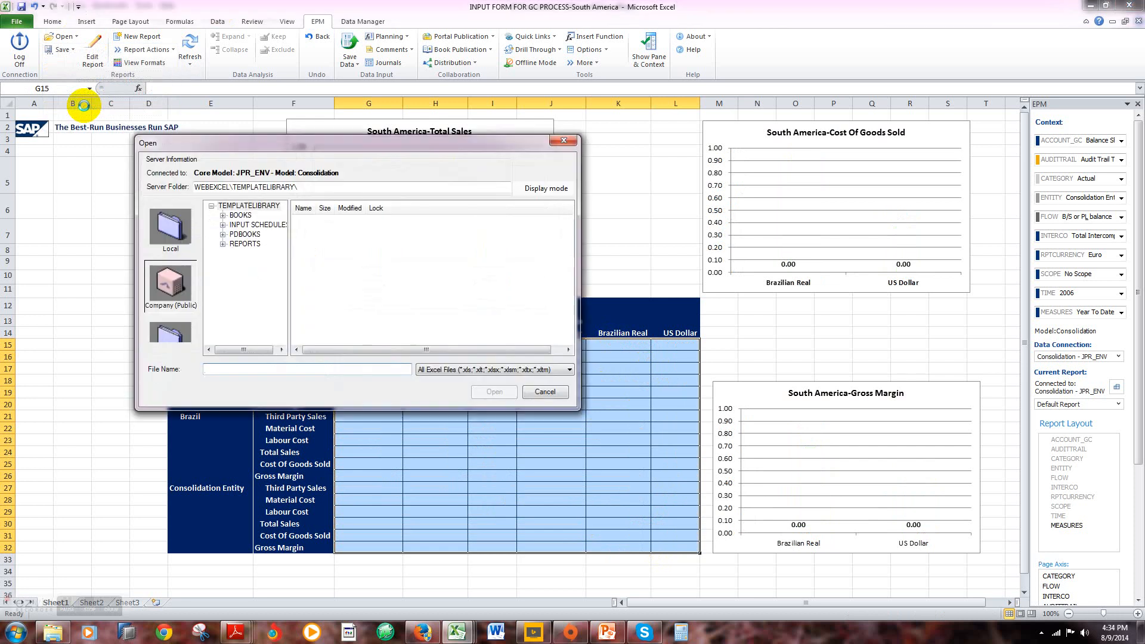
pyautogui.click(258, 225)
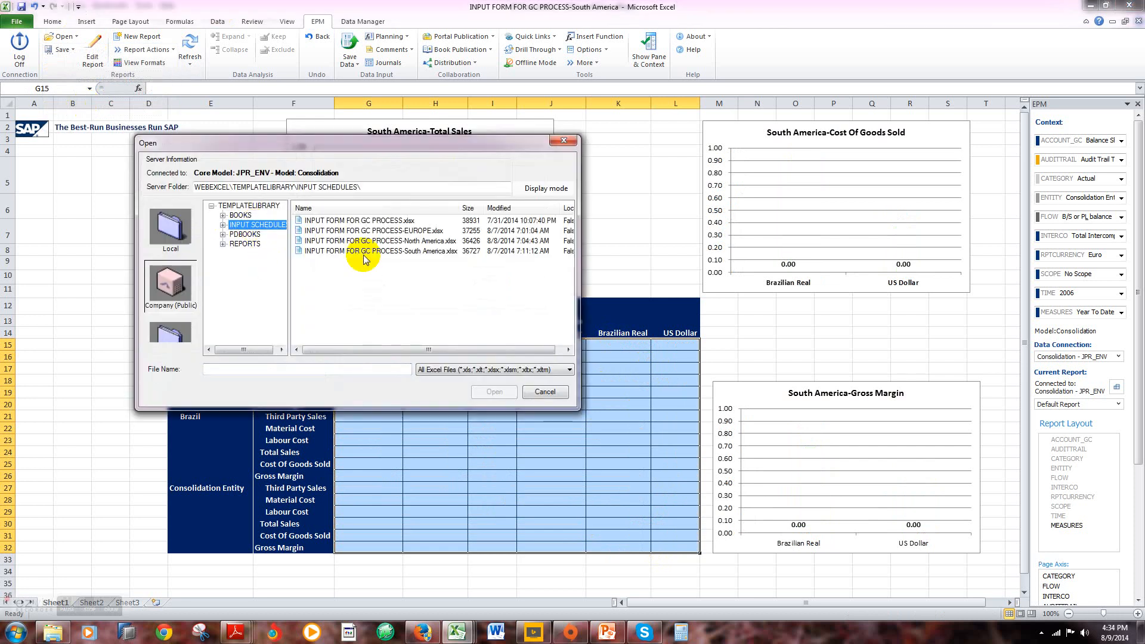
pyautogui.click(370, 241)
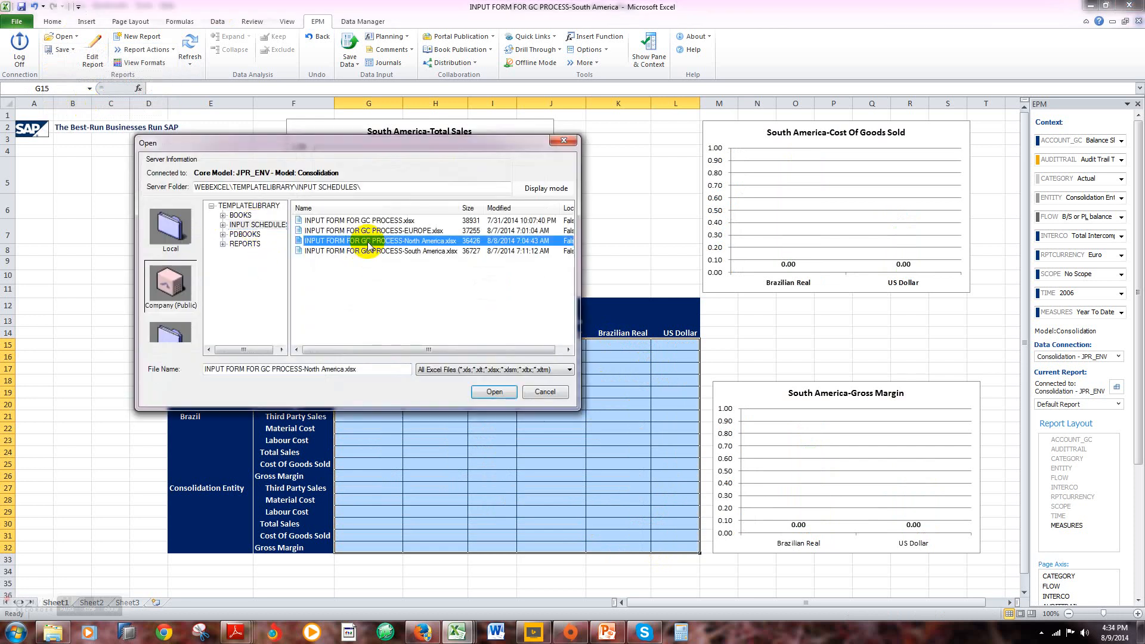
pyautogui.click(503, 395)
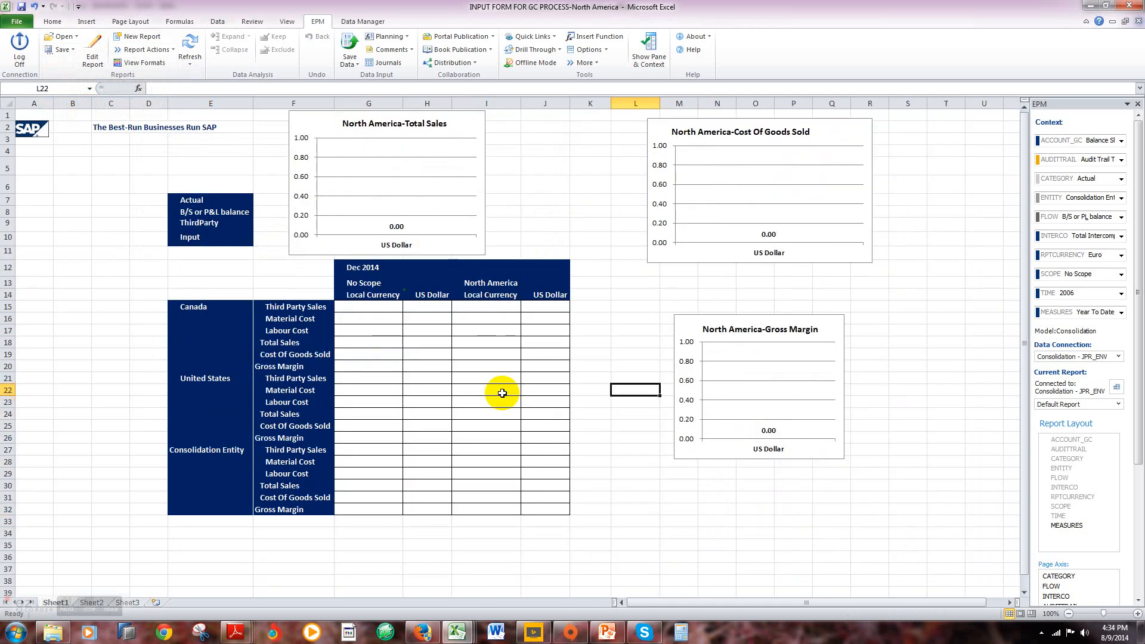
# Step: Enter Canada's No Scope local currency Third Party Sales as 20000 and Material Cost as 10000
pyautogui.click(373, 310)
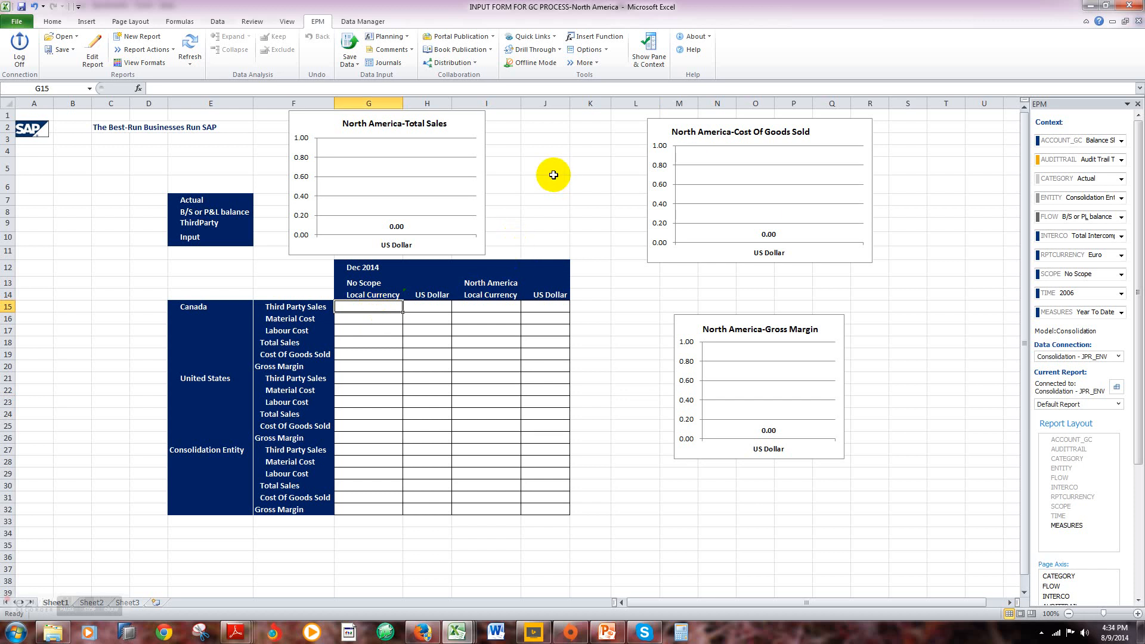
pyautogui.write('20000')
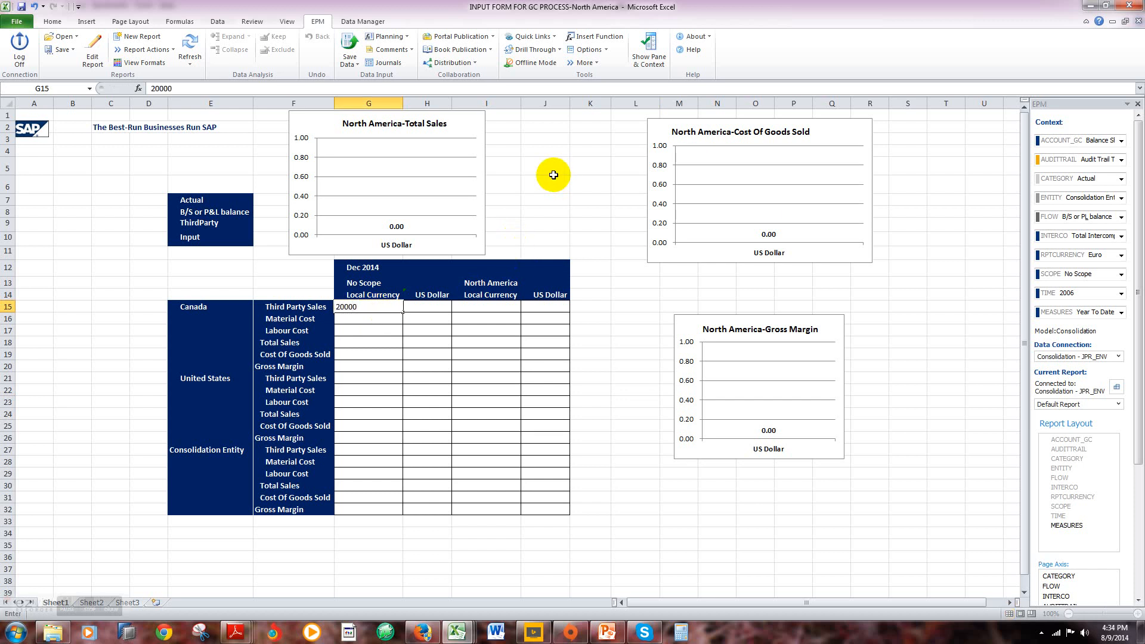
pyautogui.press('Return')
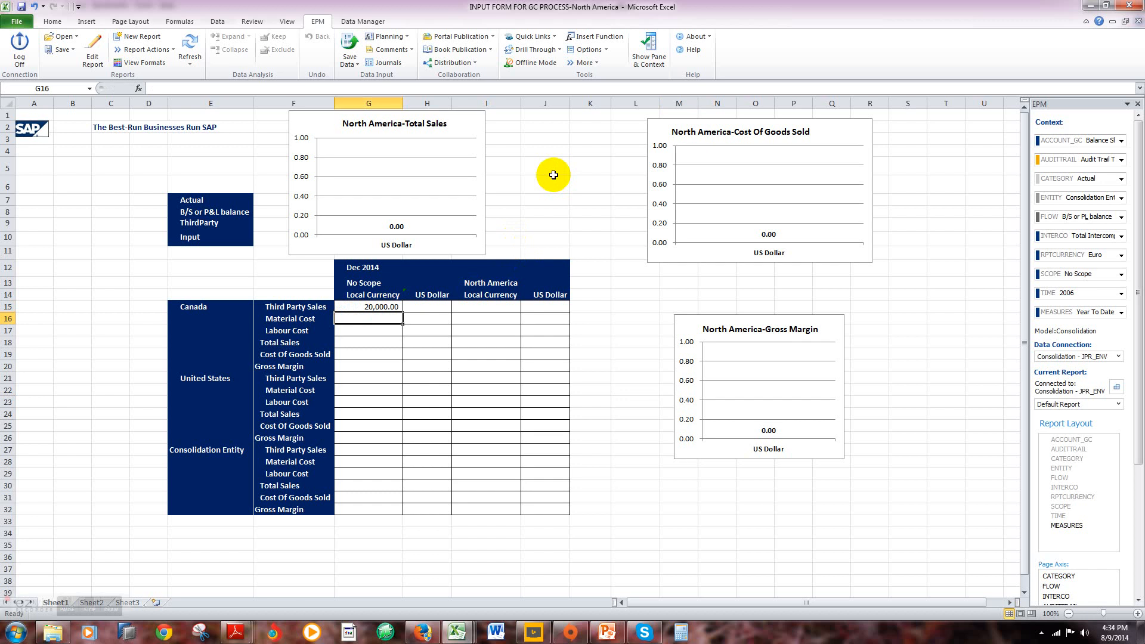
pyautogui.write('1000')
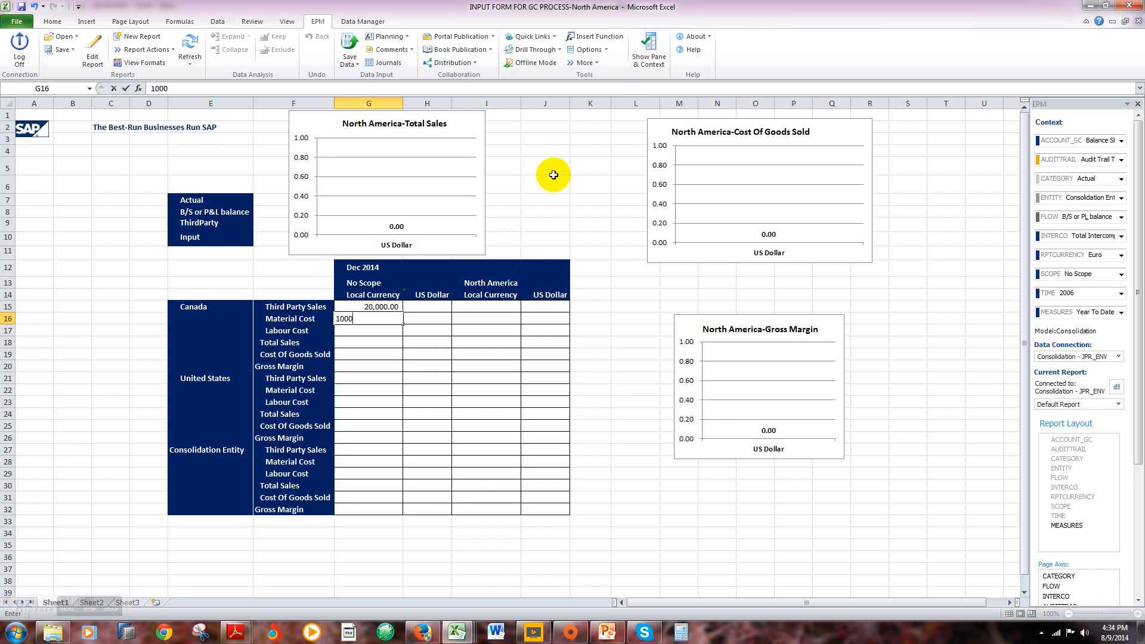
pyautogui.press('Return')
pyautogui.press('Up')
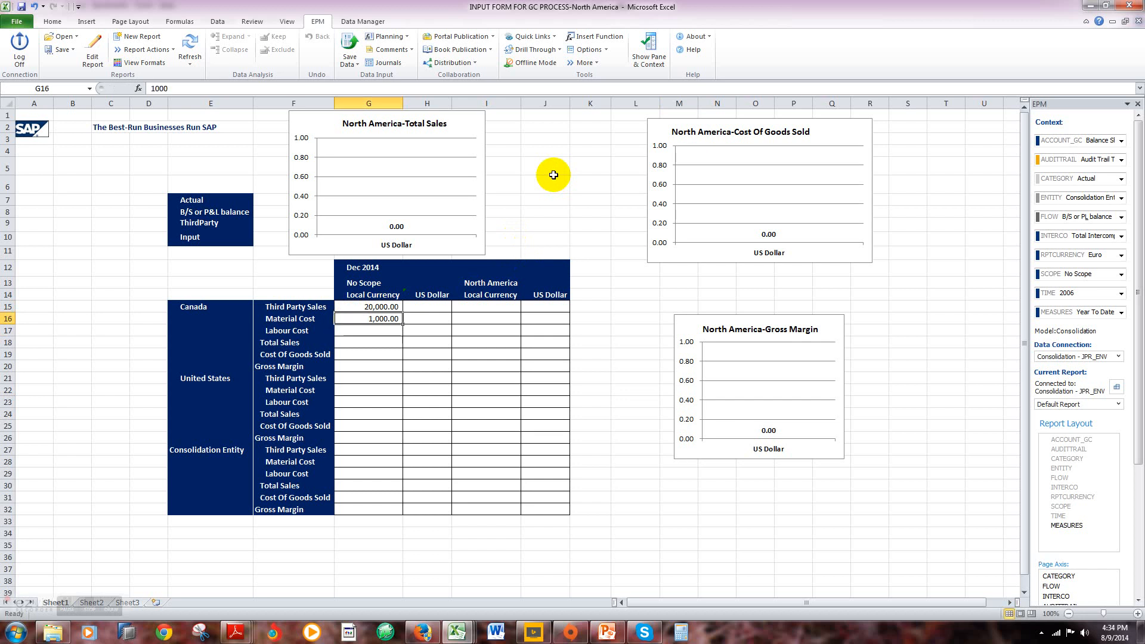
pyautogui.write('10')
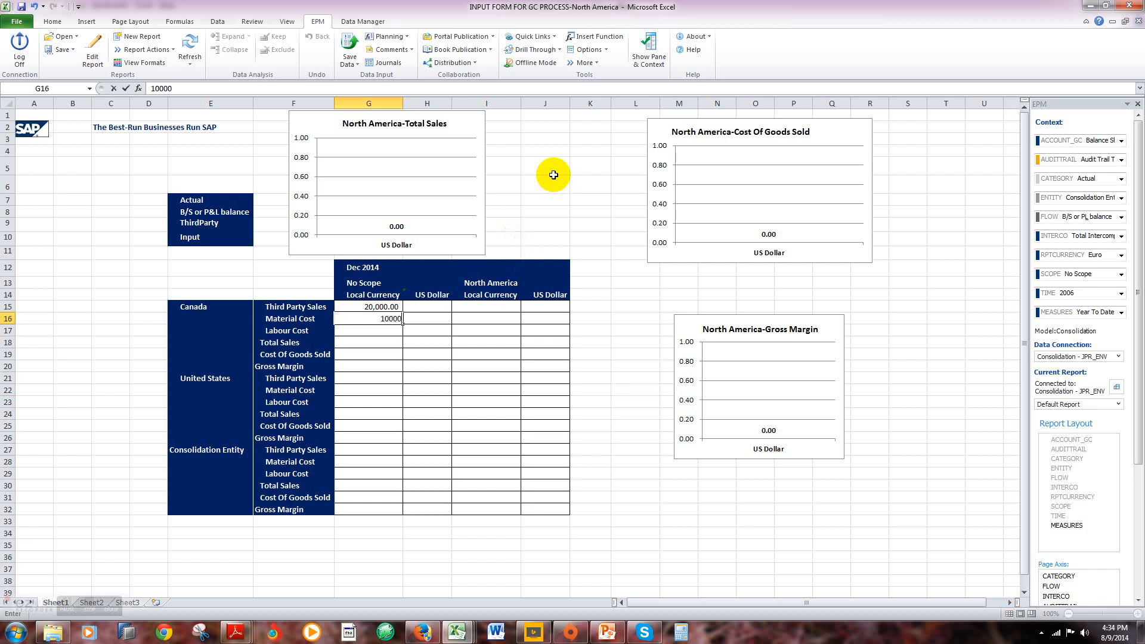
pyautogui.press('Return')
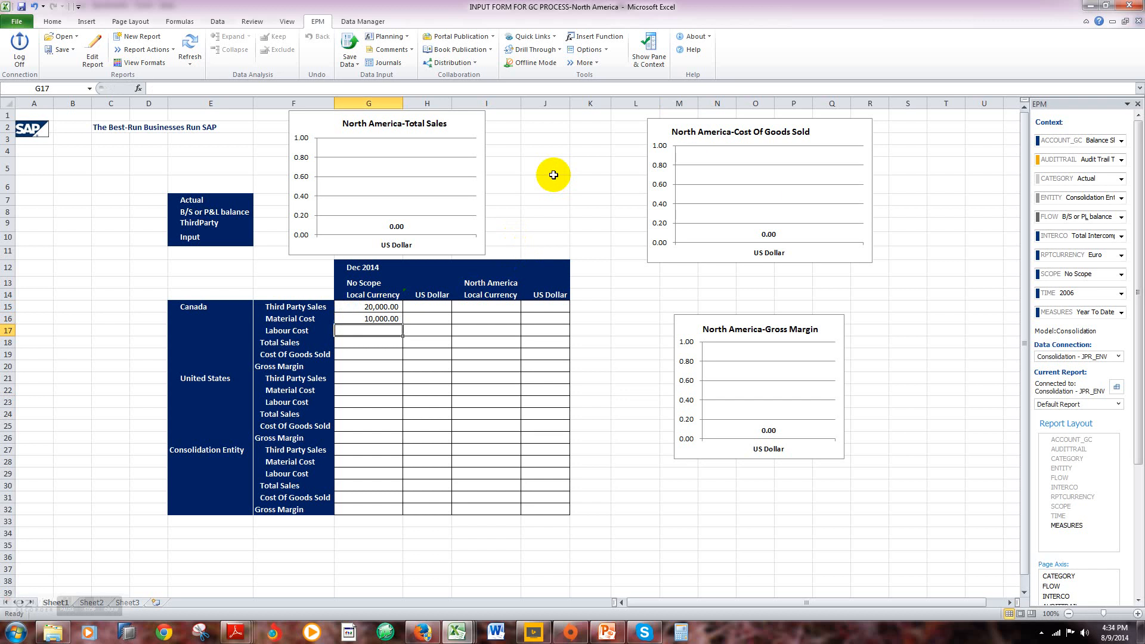
# Step: Enter Canada's No Scope local currency Labour Cost as 3000
pyautogui.click(381, 307)
pyautogui.press('Down')
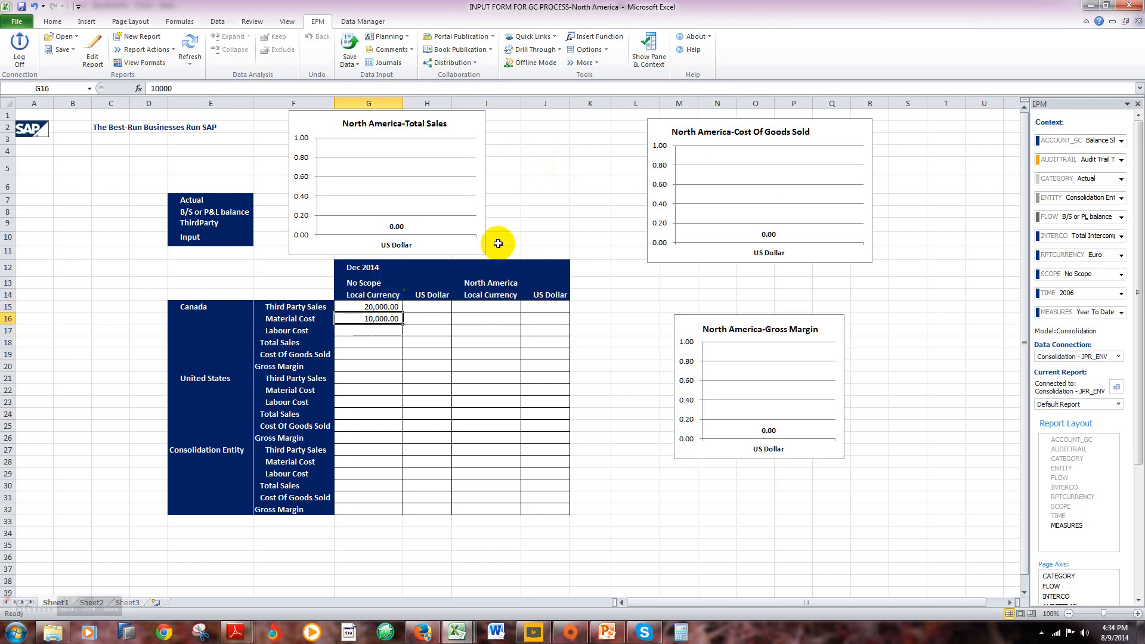
pyautogui.press('Down')
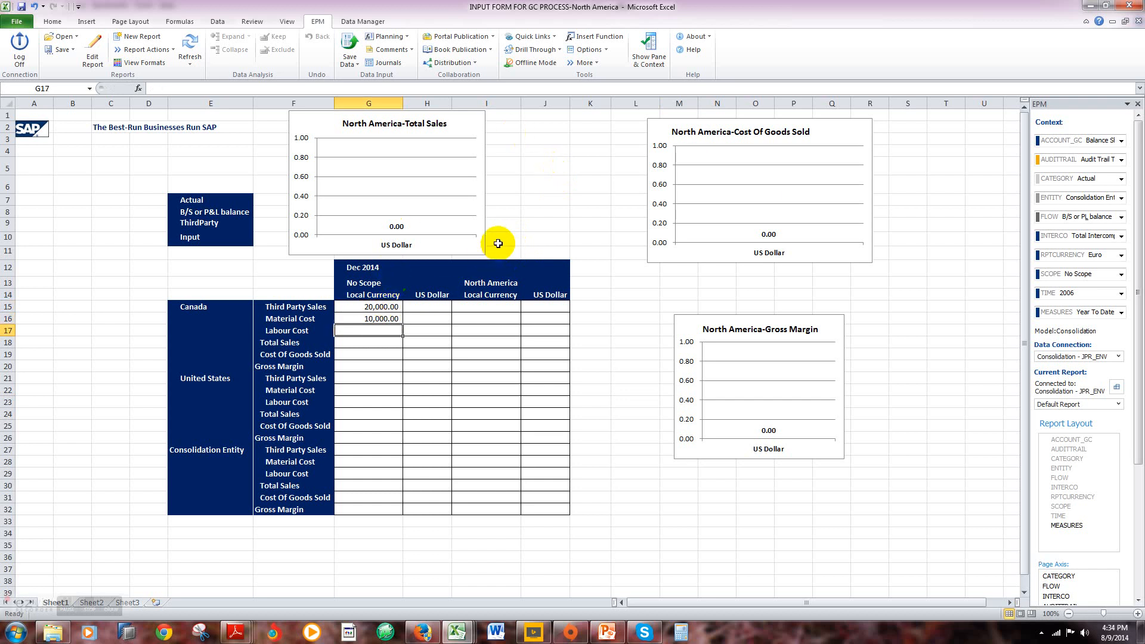
pyautogui.write('3000')
pyautogui.press('Return')
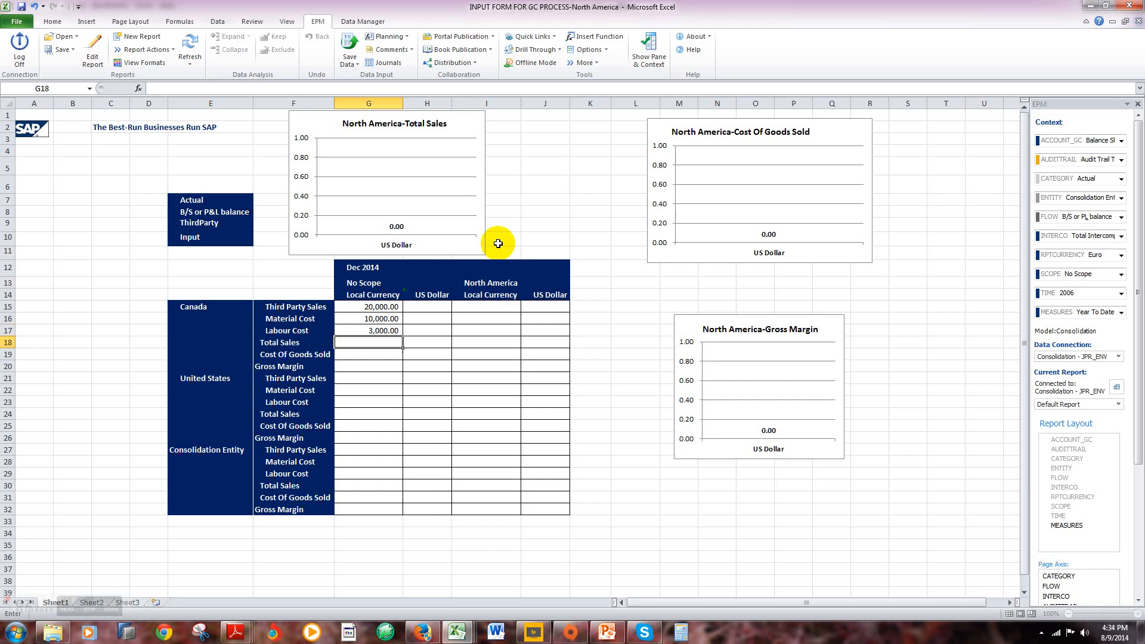
# Step: Enter the United States' No Scope local currency Third Party Sales as 15000 and Material Cost as 7000
pyautogui.press('Down')
pyautogui.press('Down')
pyautogui.press('Down')
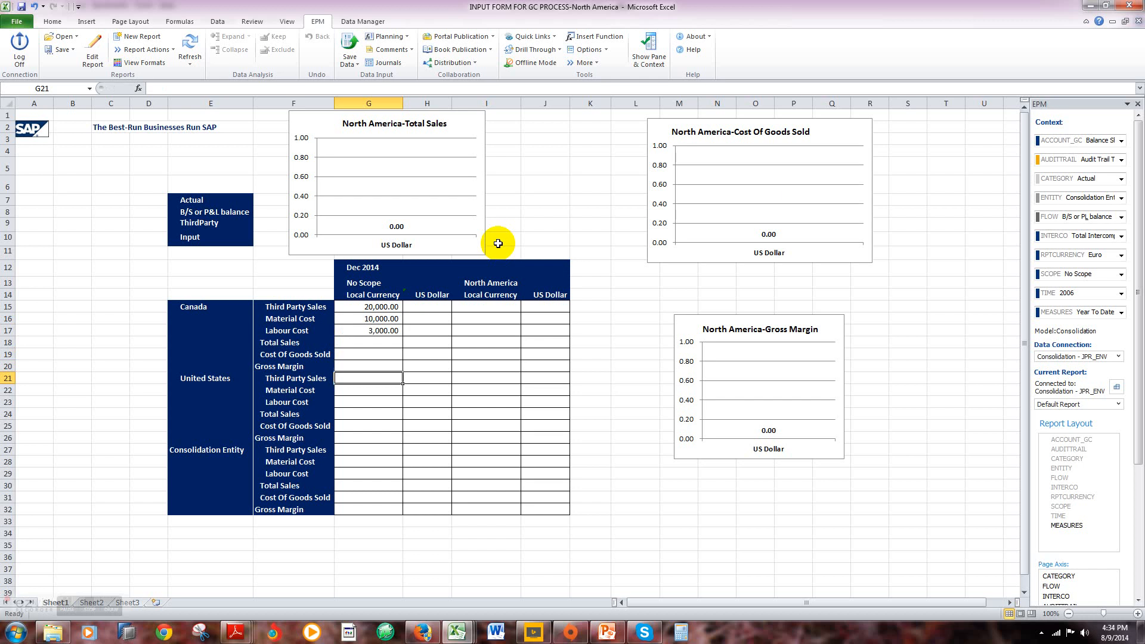
pyautogui.write('150000')
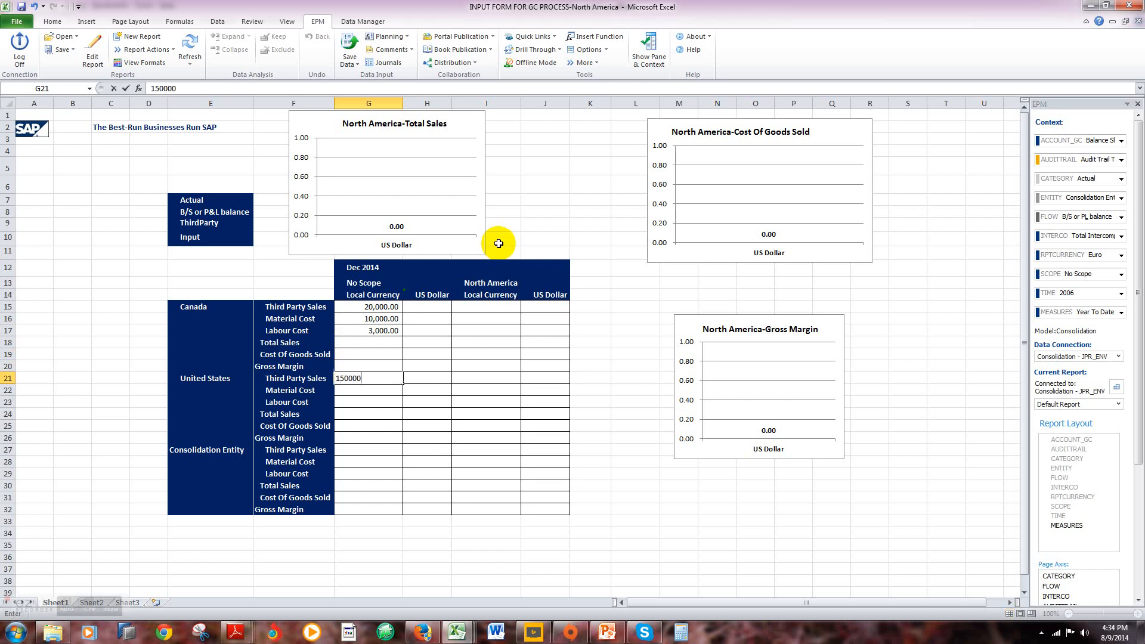
pyautogui.hotkey('ctrl', 'Return')
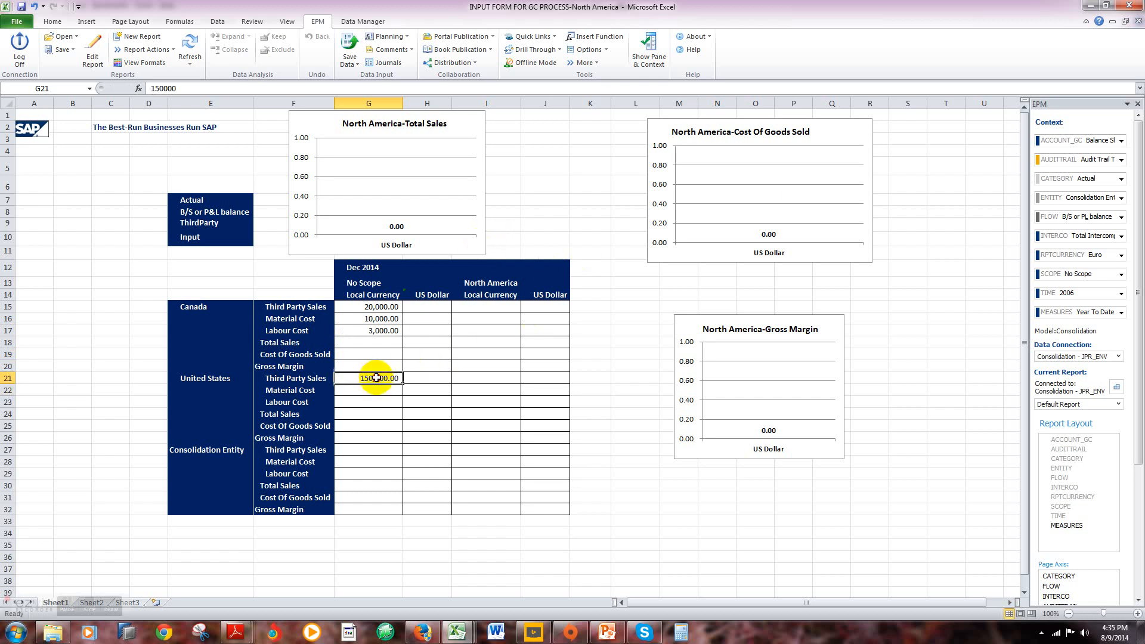
pyautogui.write('15')
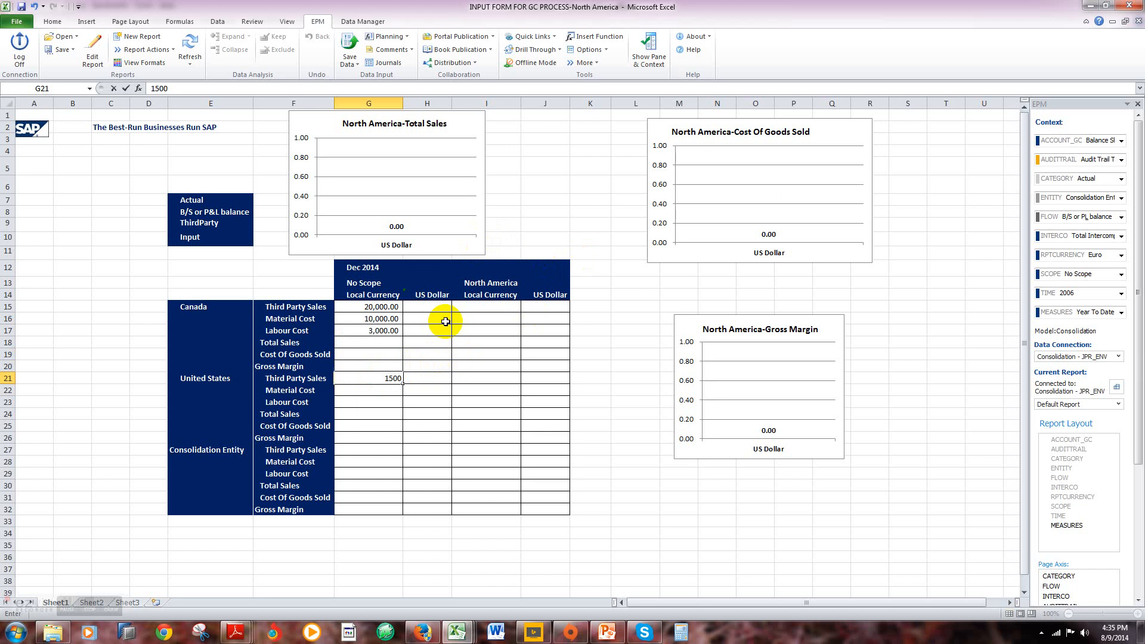
pyautogui.press('Return')
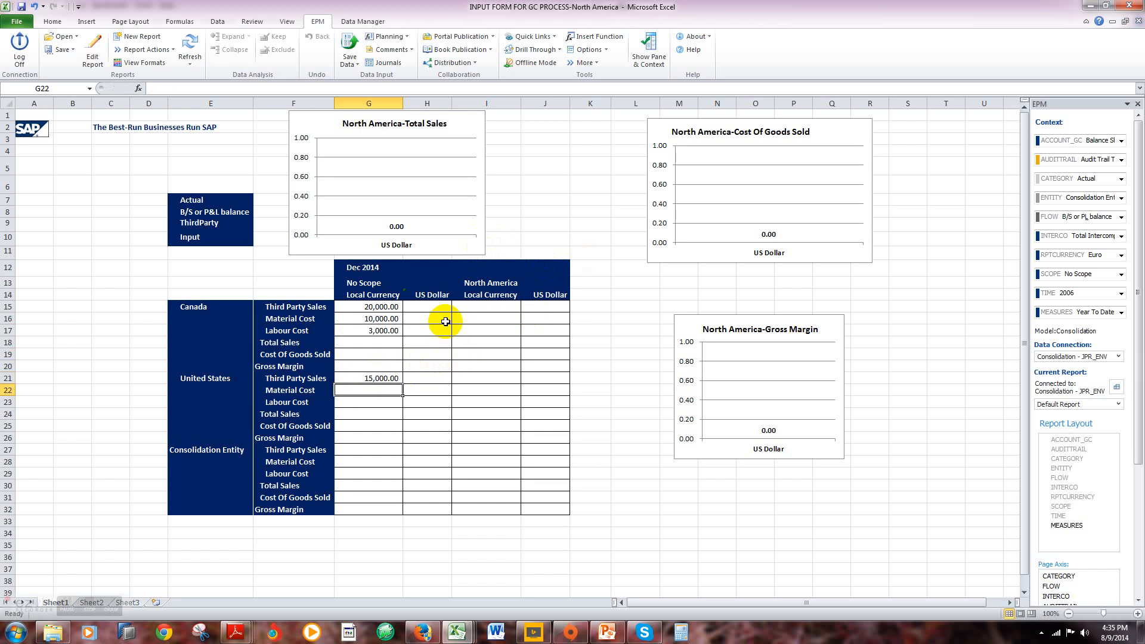
pyautogui.write('10,00')
pyautogui.press('Return')
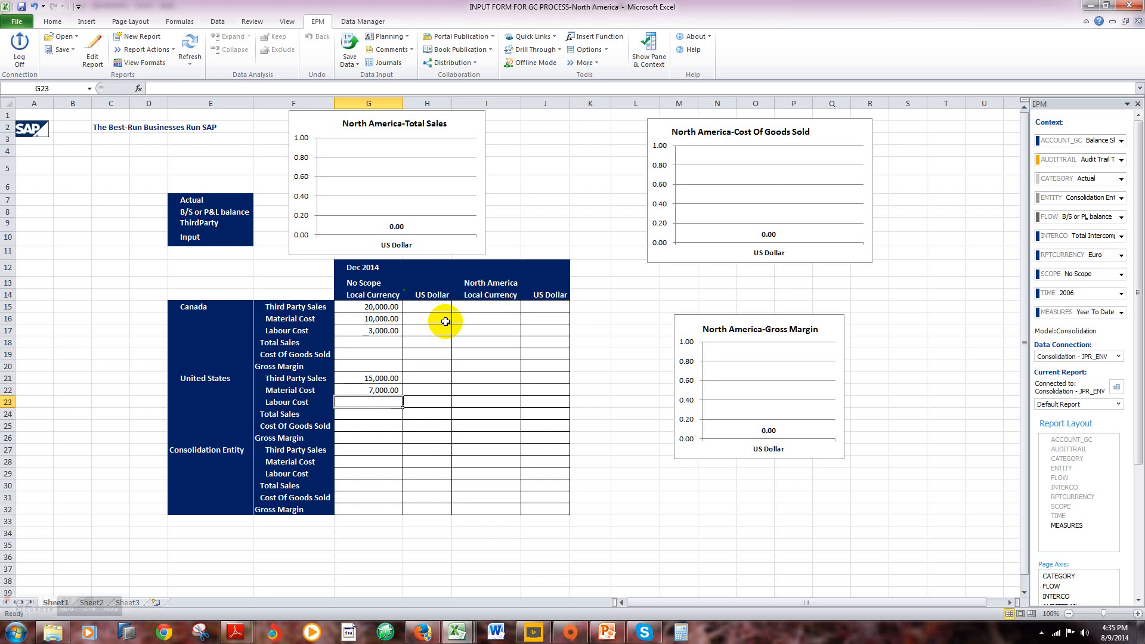
# Step: Enter the United States' No Scope local currency Labour Cost as 2000
pyautogui.write('2,')
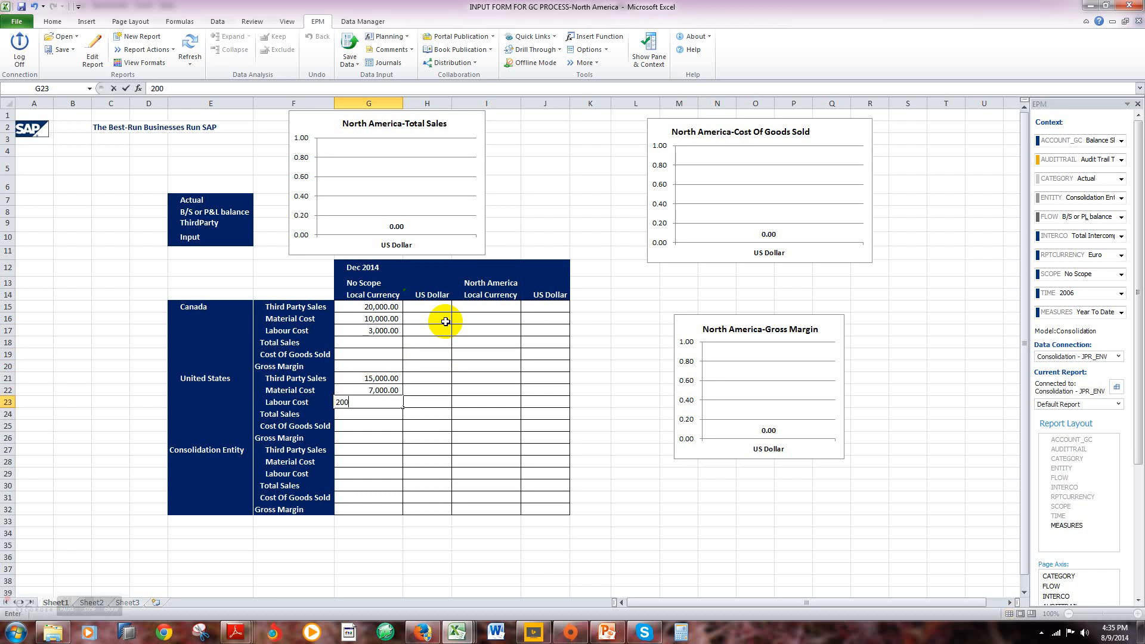
pyautogui.write('000')
pyautogui.press('Return')
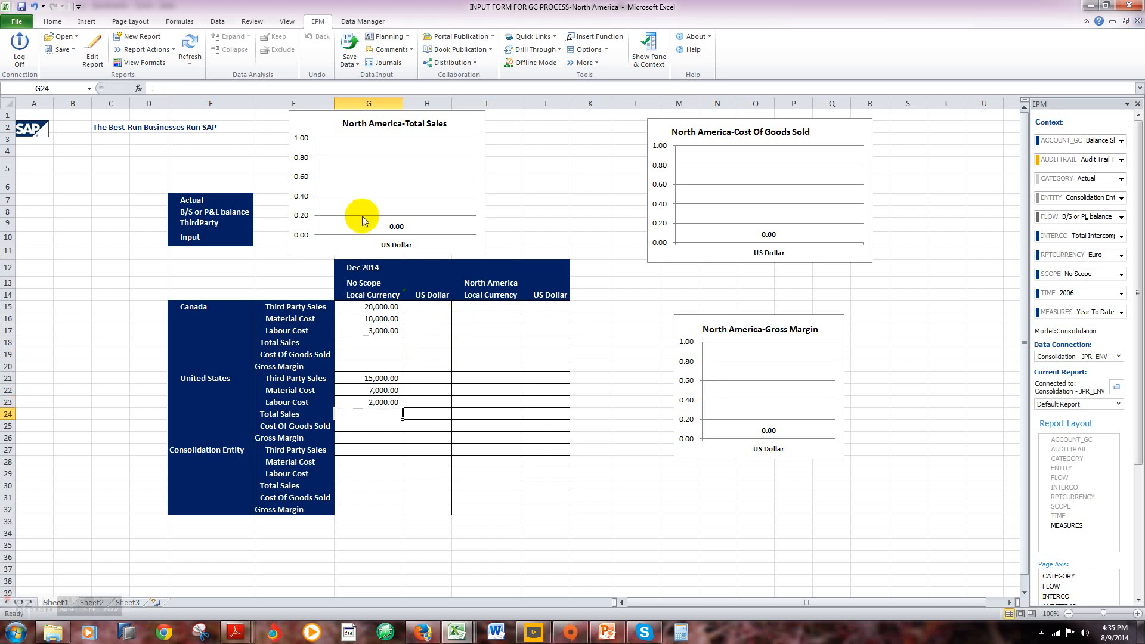
# Step: Save the North America worksheet data to the server, accepting the submission and dismissing the save results log
pyautogui.click(350, 53)
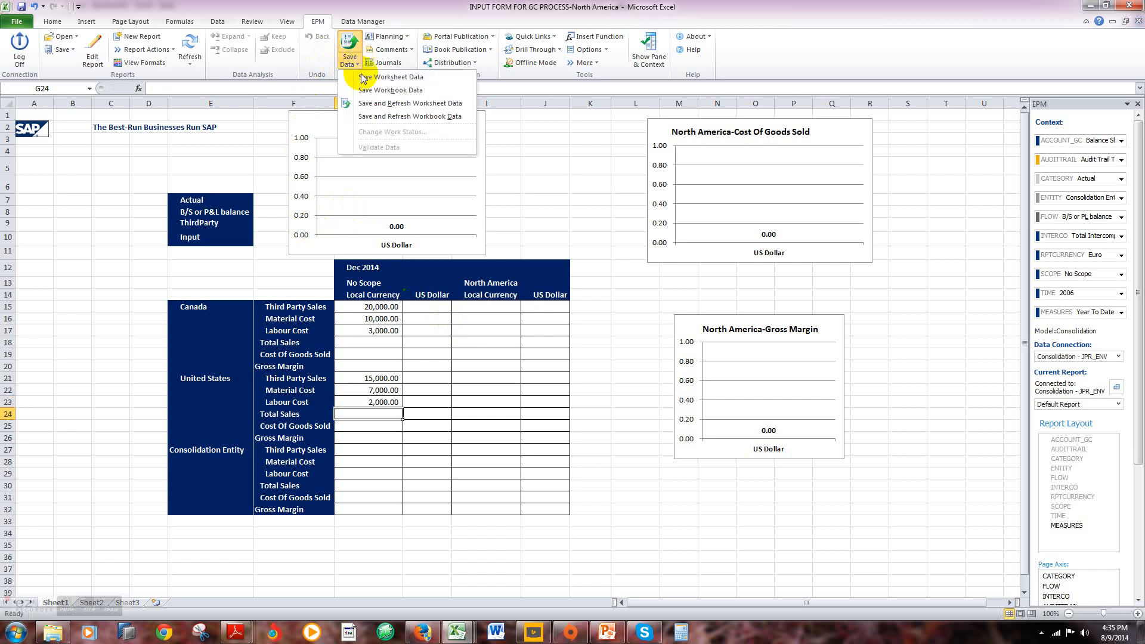
pyautogui.click(366, 80)
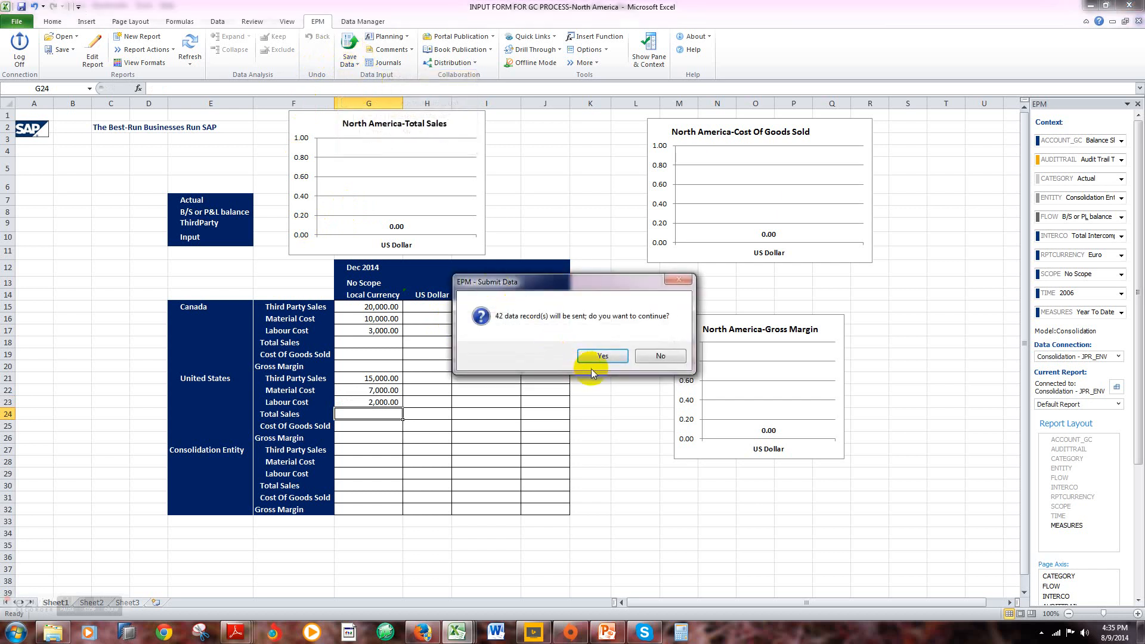
pyautogui.click(603, 355)
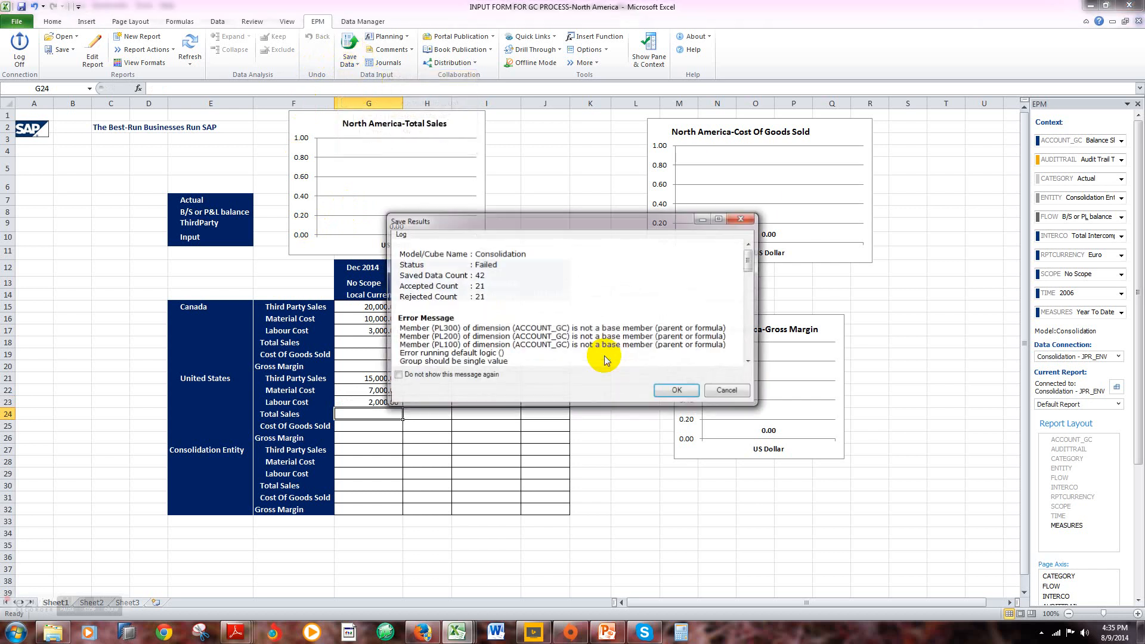
pyautogui.click(666, 391)
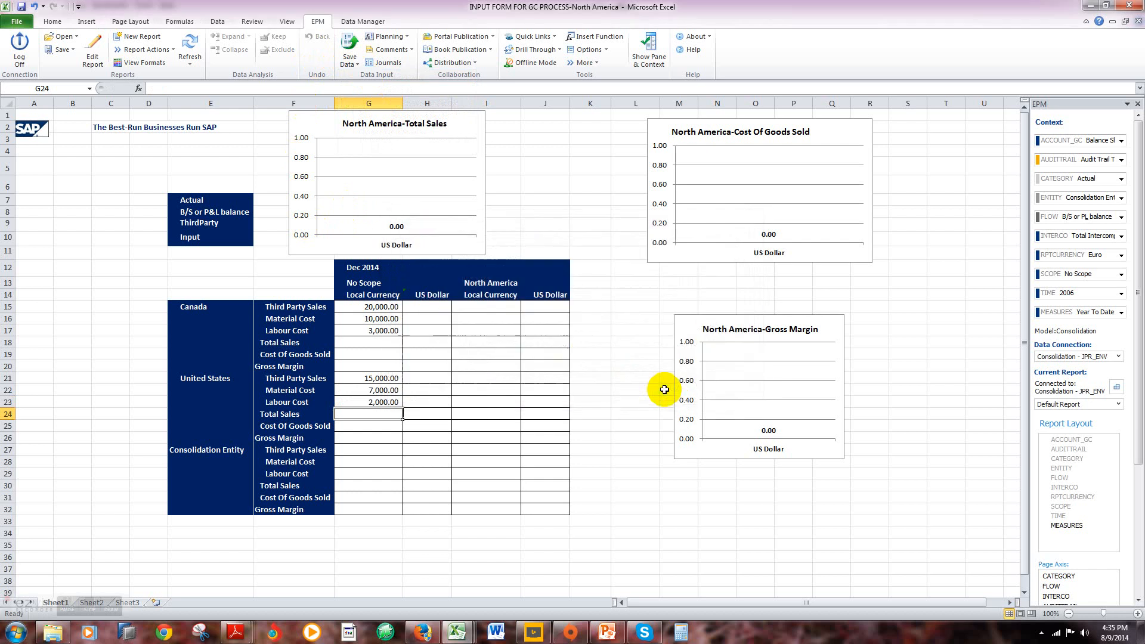
pyautogui.click(619, 366)
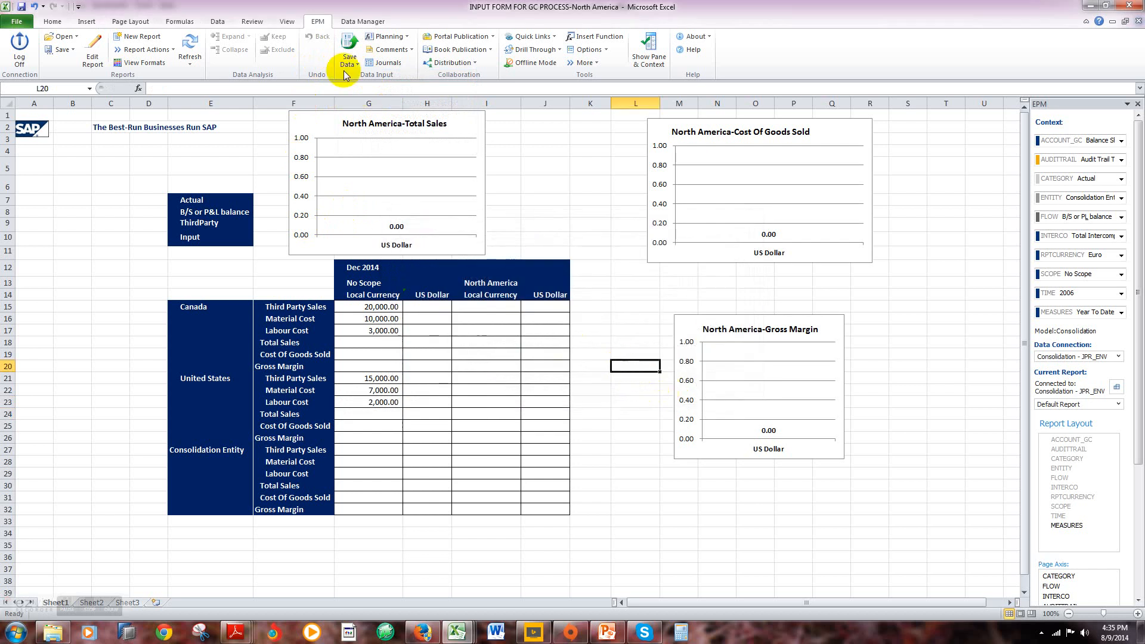
# Step: Start the FX GROUP TRANSLATION package from the Consolidation model's Financial Process group
pyautogui.click(365, 21)
pyautogui.click(95, 67)
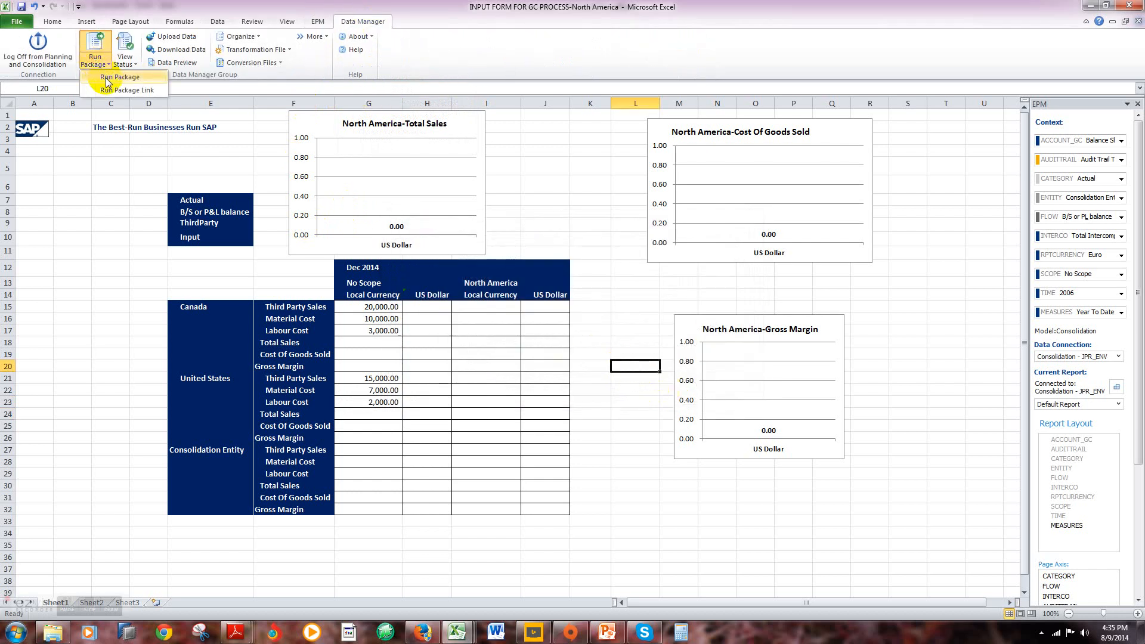
pyautogui.click(104, 77)
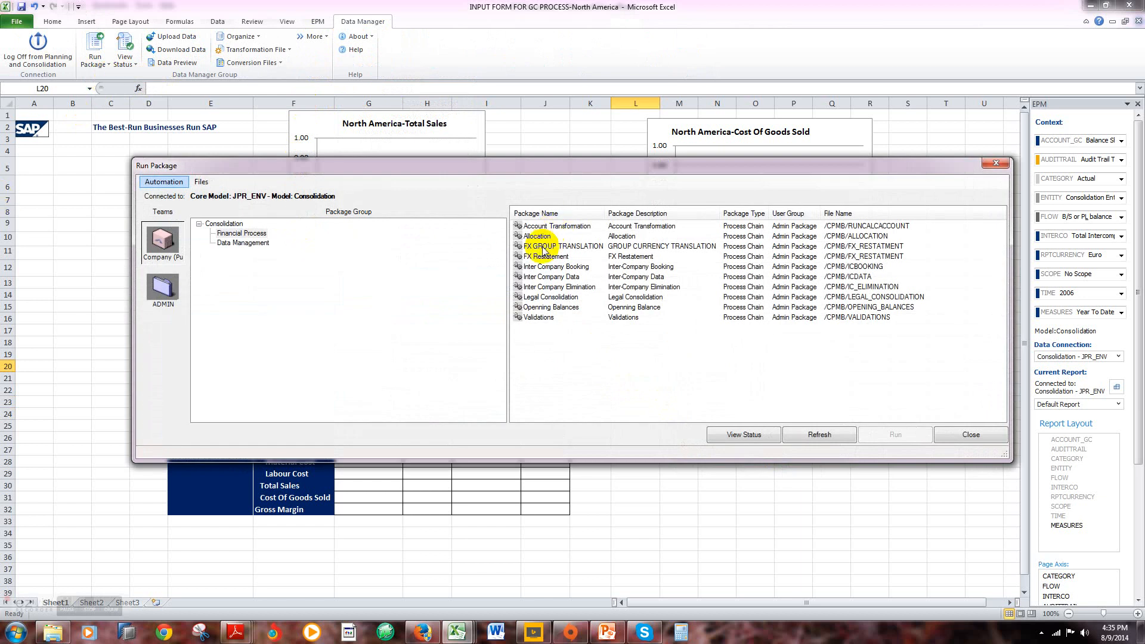
pyautogui.click(547, 246)
pyautogui.click(880, 440)
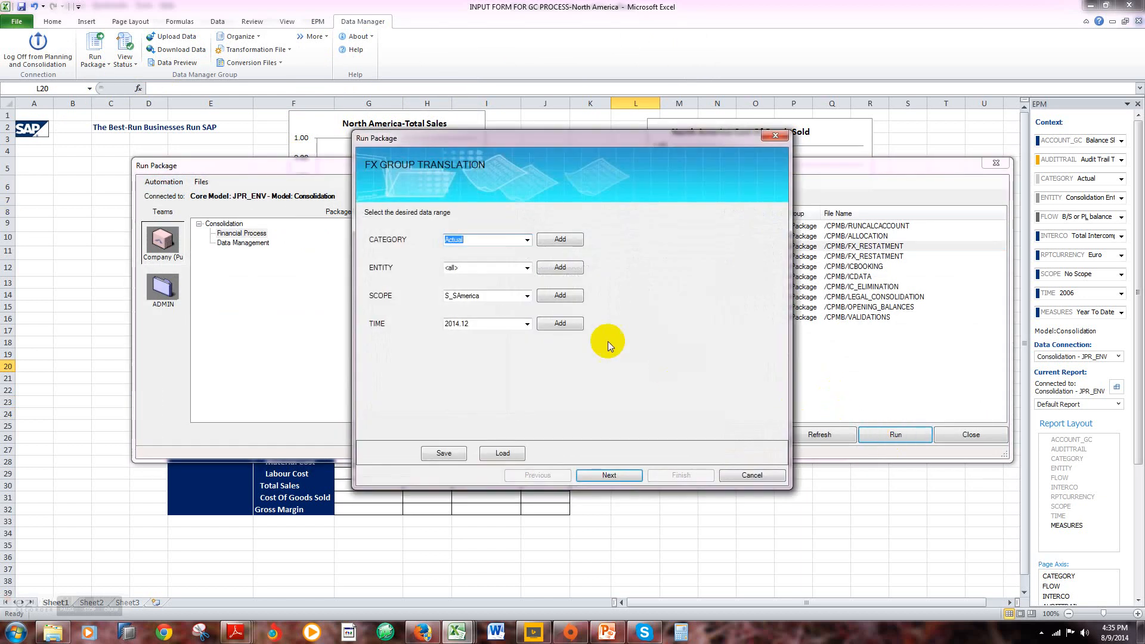
# Step: Replace South America with North America as the package's SCOPE member
pyautogui.click(560, 295)
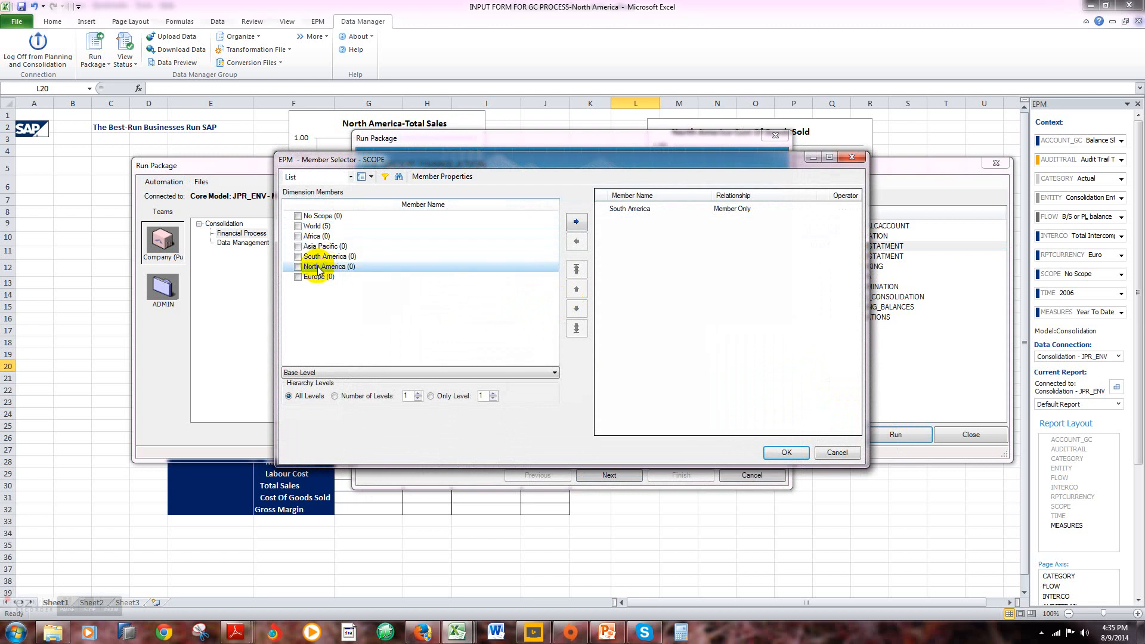
pyautogui.click(298, 268)
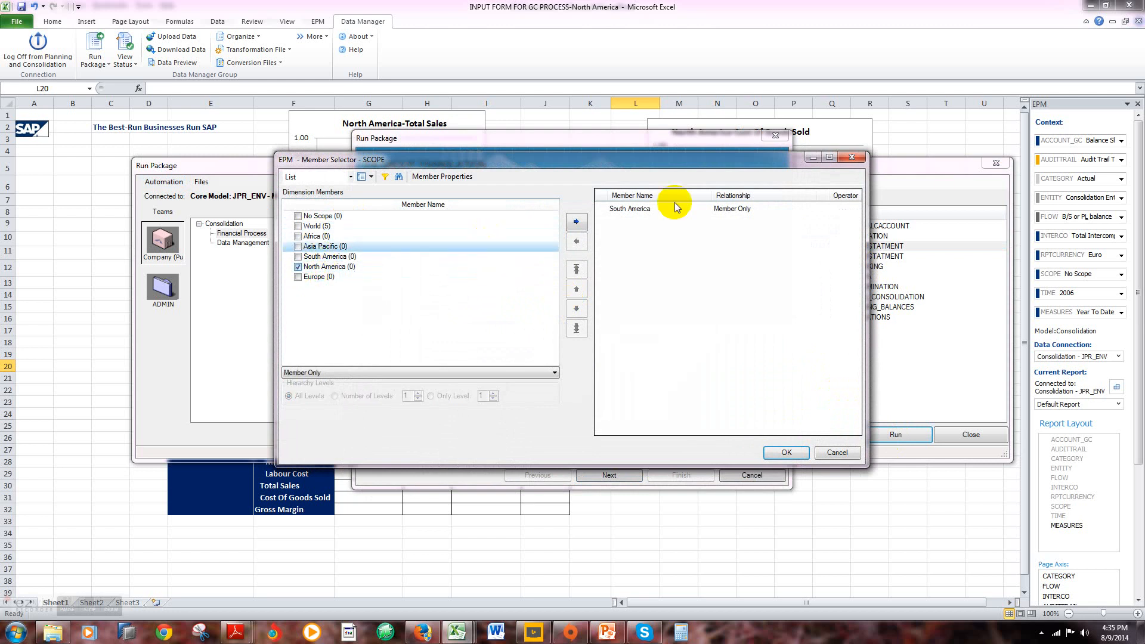
pyautogui.click(643, 208)
pyautogui.click(577, 245)
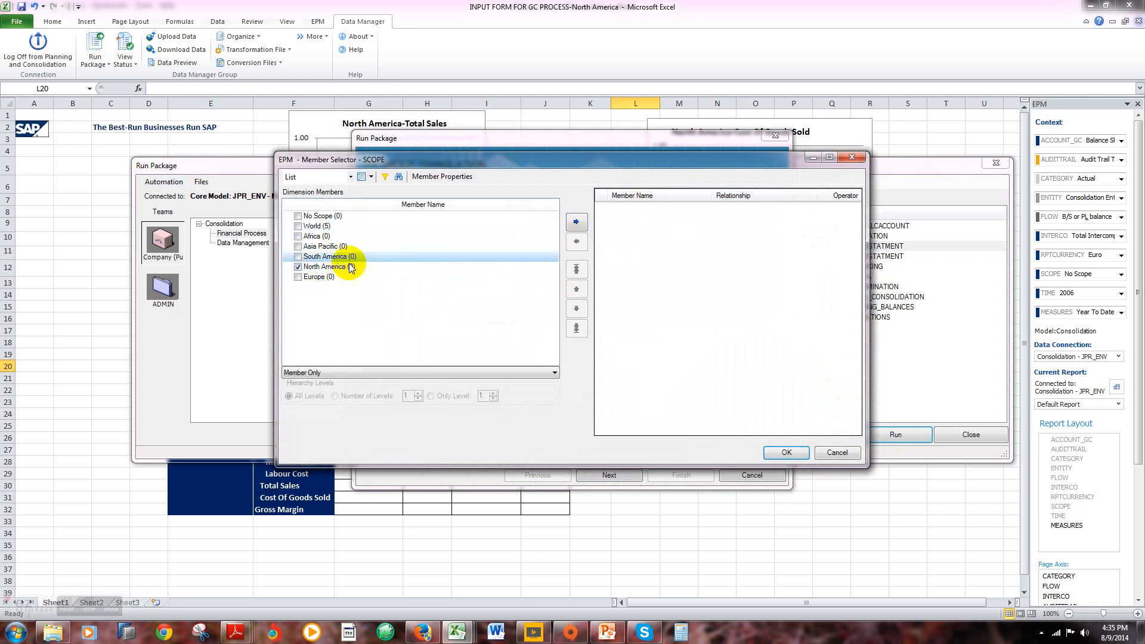
pyautogui.click(577, 222)
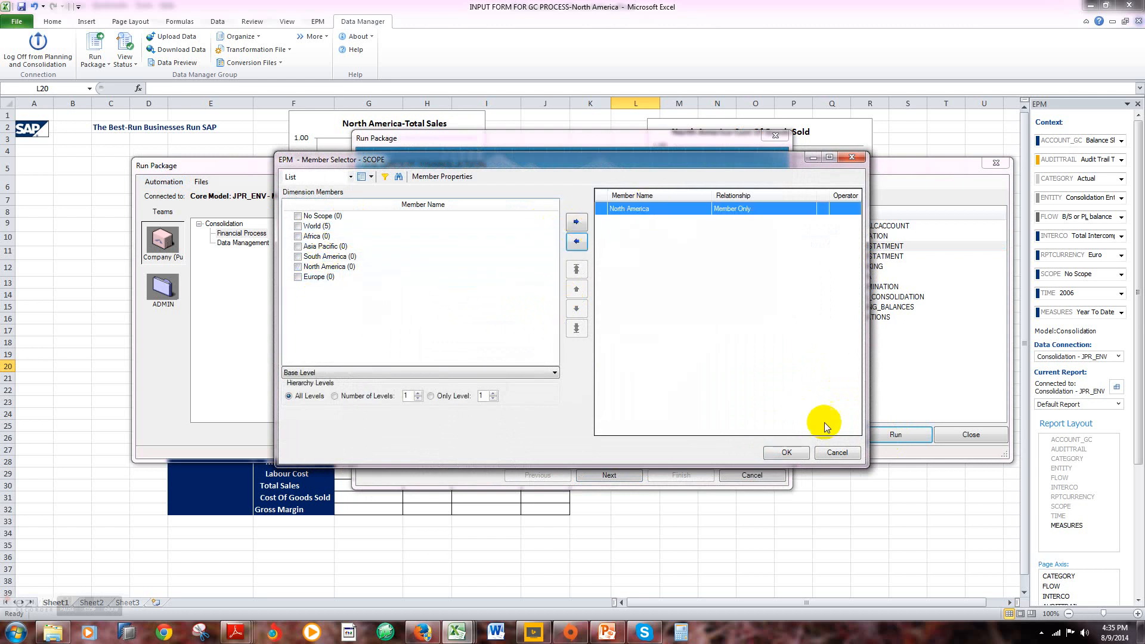
pyautogui.click(788, 452)
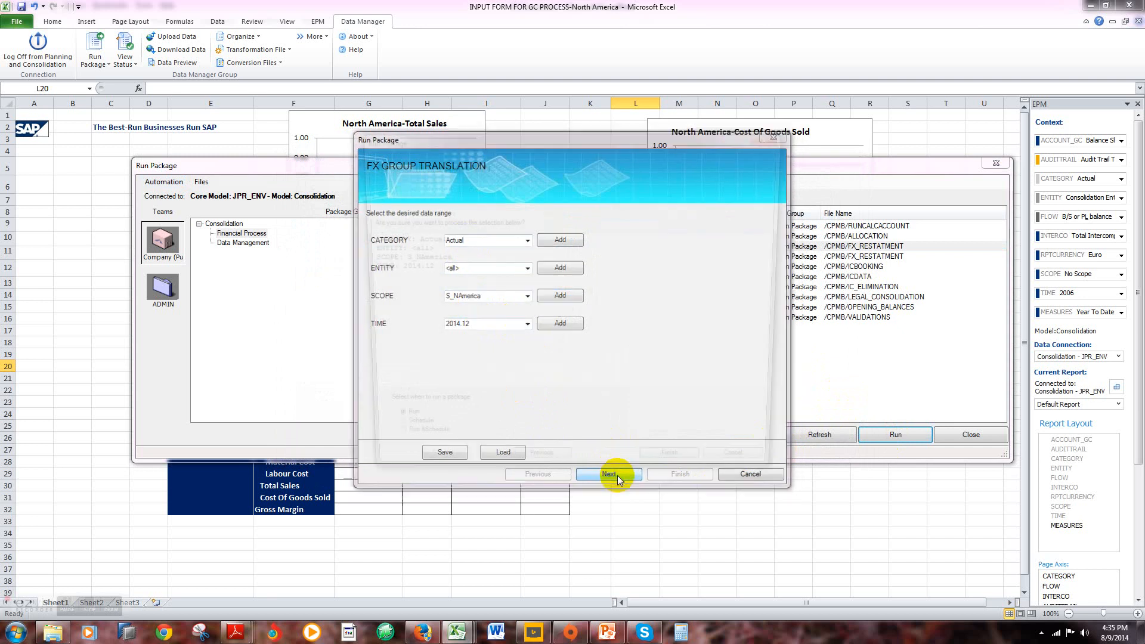
# Step: Submit the FX GROUP TRANSLATION package for Actual, all entities, scope S_NAmerica and time 2014.12
pyautogui.click(617, 475)
pyautogui.click(698, 474)
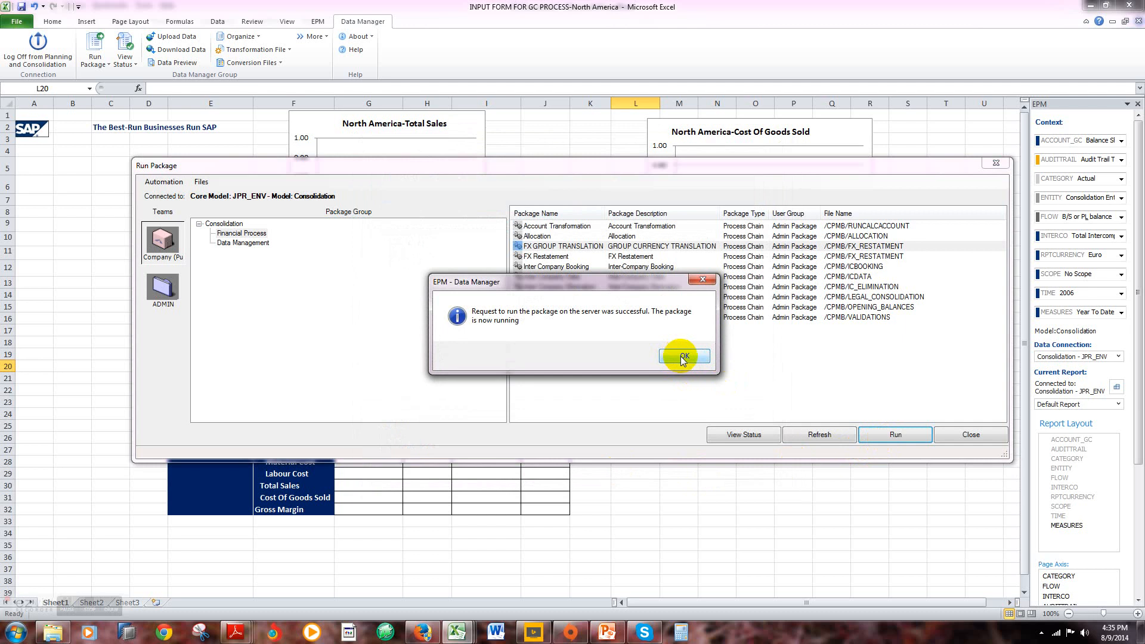
pyautogui.click(681, 356)
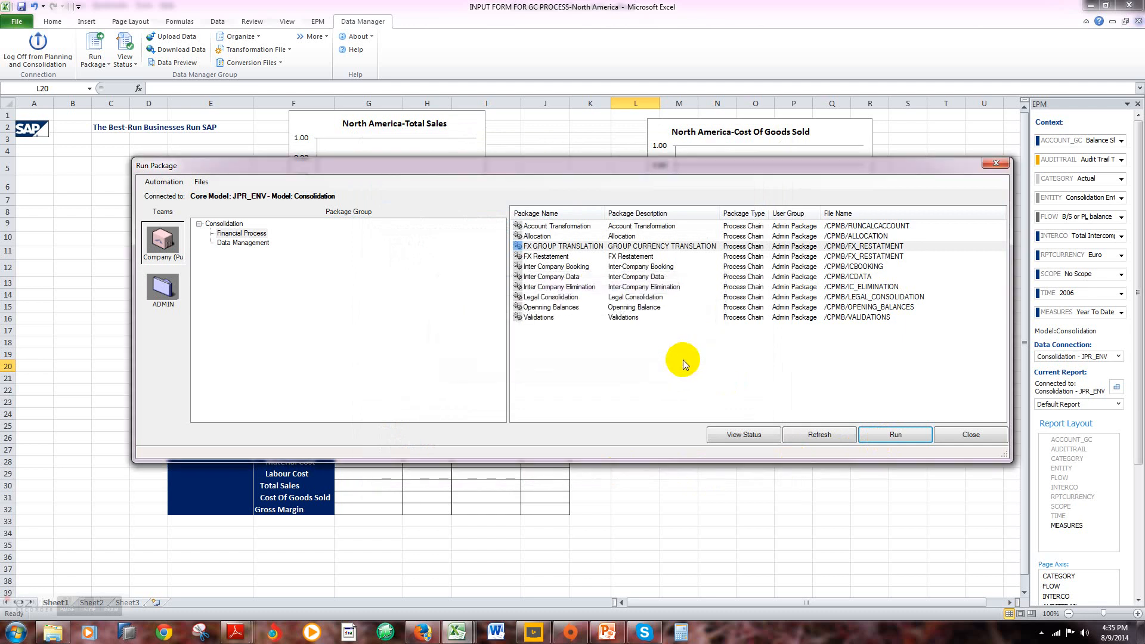
# Step: Check the run status of the submitted FX GROUP TRANSLATION package, closing the status list and package dialog when done
pyautogui.click(722, 433)
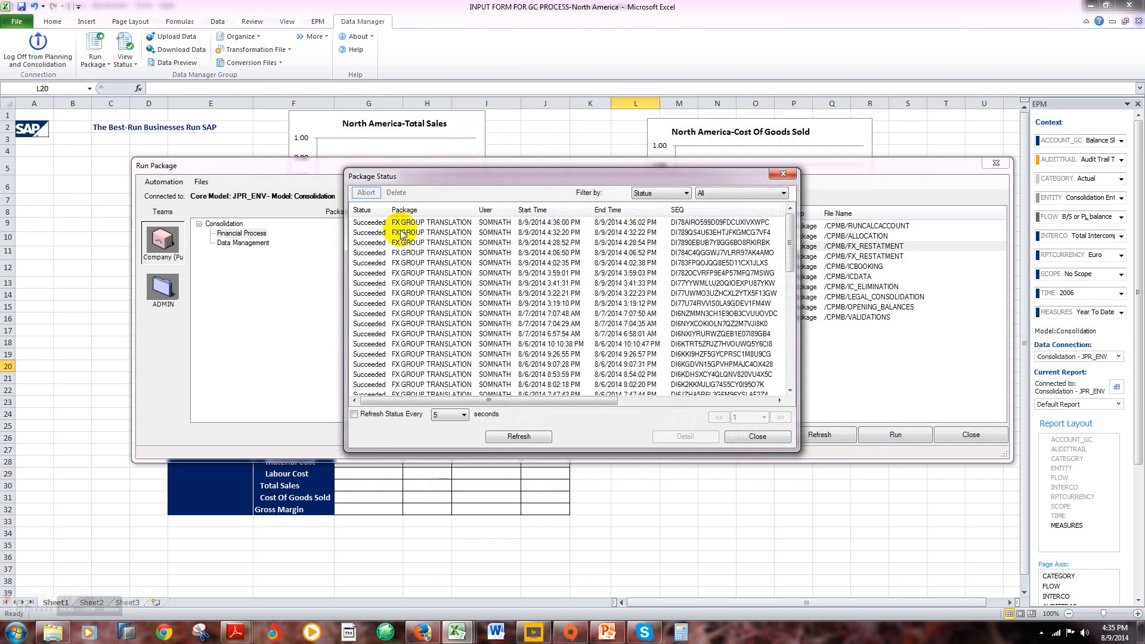
pyautogui.click(757, 436)
pyautogui.click(961, 435)
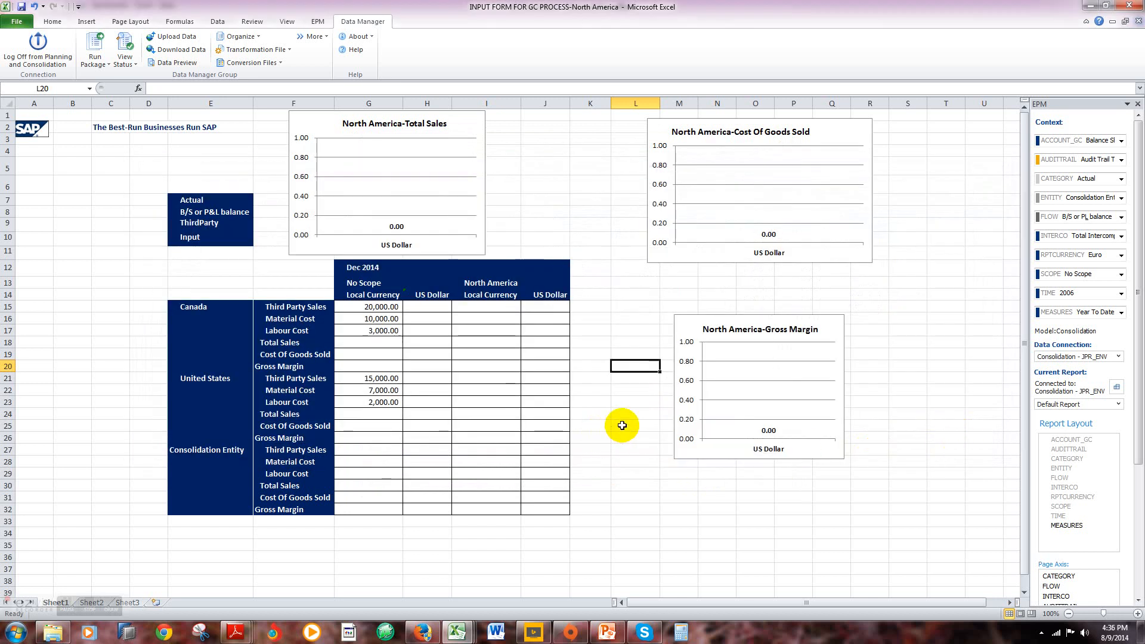
# Step: Refresh the North America input form to retrieve the translated data
pyautogui.click(318, 21)
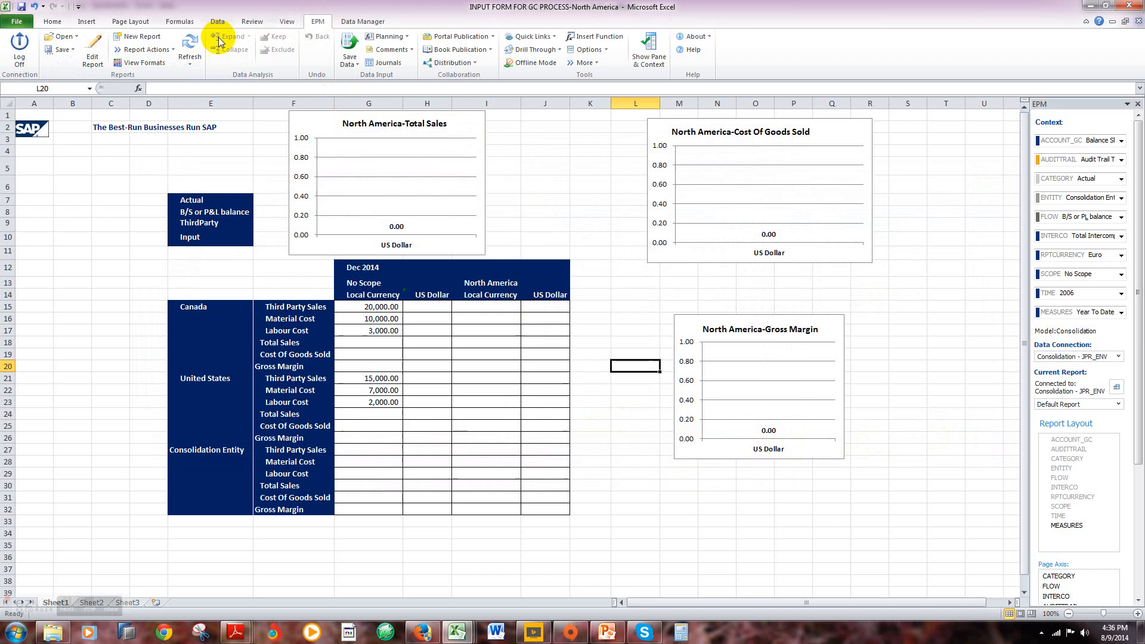
pyautogui.click(189, 64)
pyautogui.click(207, 106)
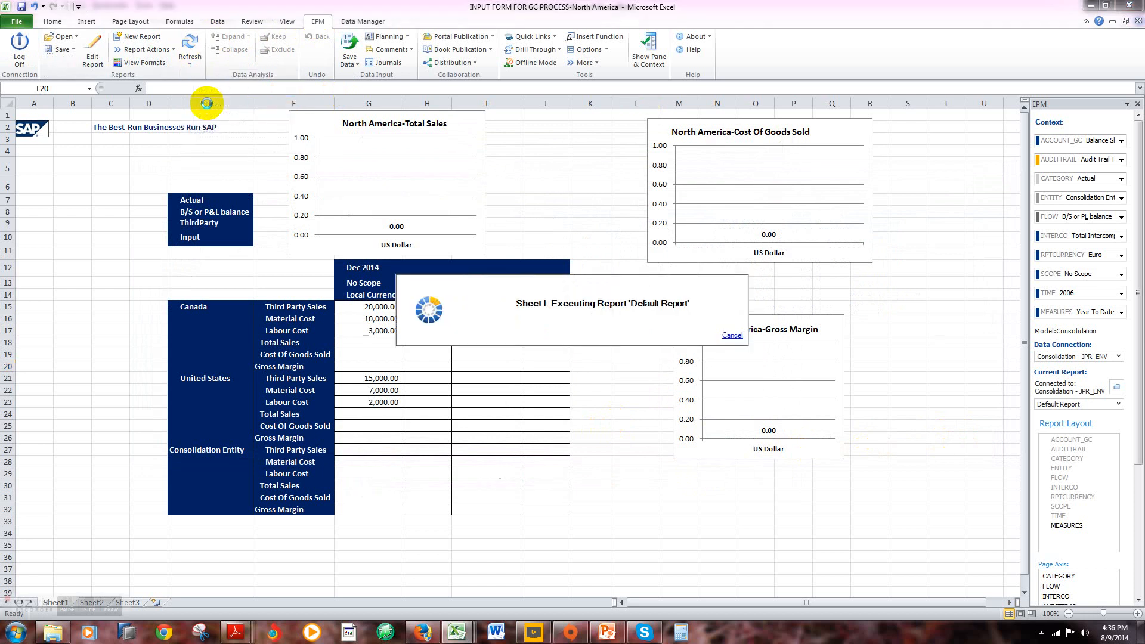
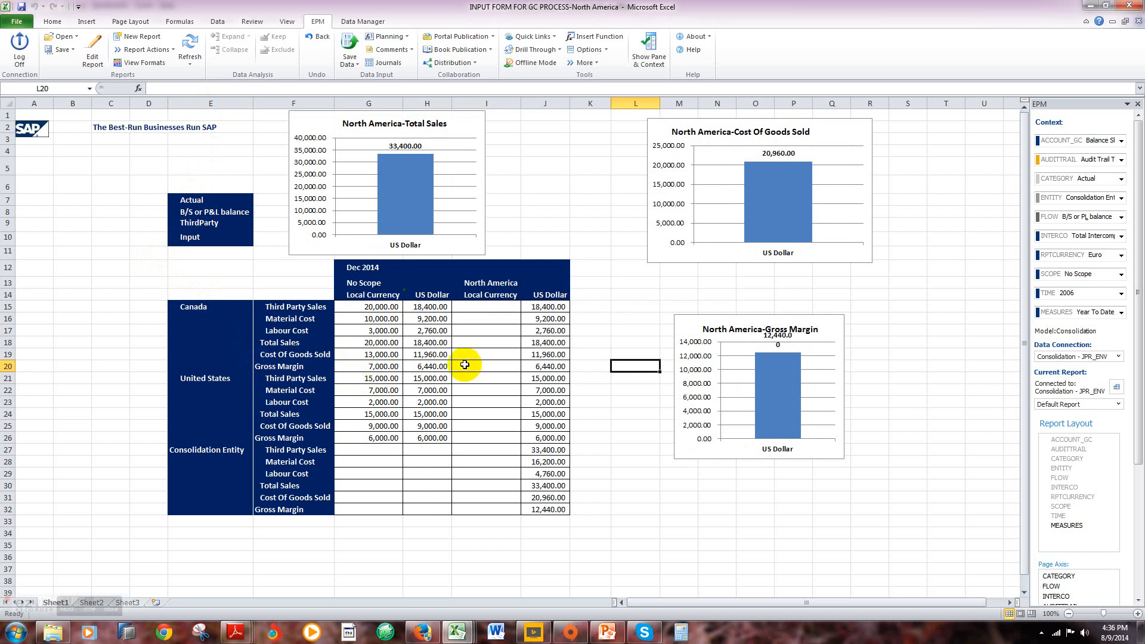
# Step: Examine the North America US Dollar figures from Canada's gross margin to the Consolidation Entity's gross margin
pyautogui.click(544, 364)
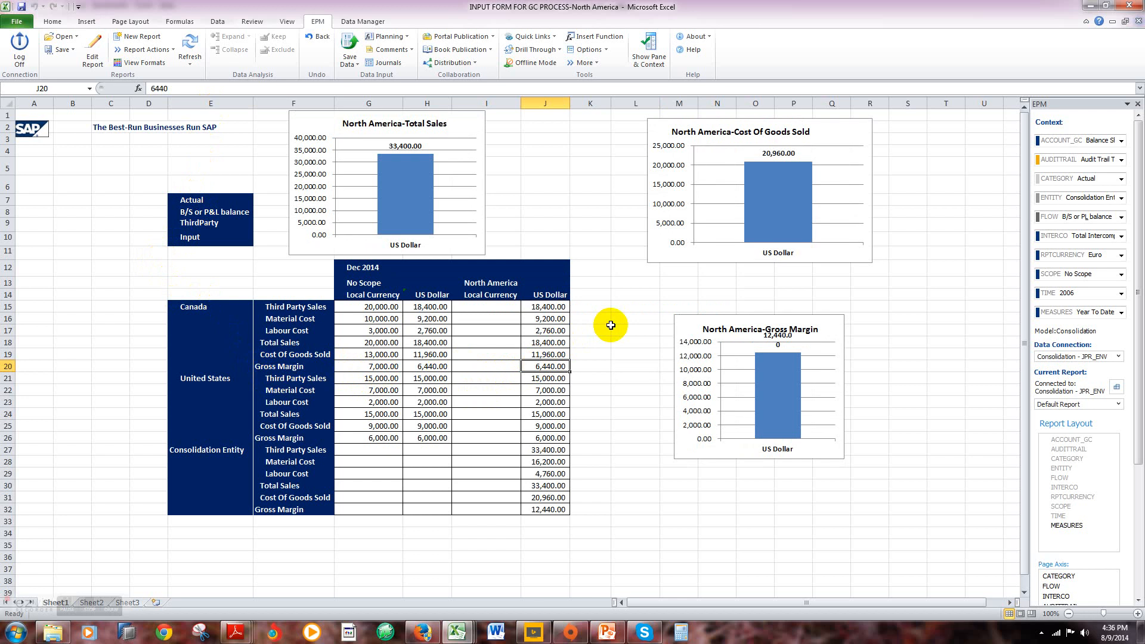
pyautogui.press('Down')
pyautogui.press('Down')
pyautogui.press('Down')
pyautogui.press('Down')
pyautogui.press('Down')
pyautogui.press('Down')
pyautogui.press('Down')
pyautogui.press('Down')
pyautogui.press('Down')
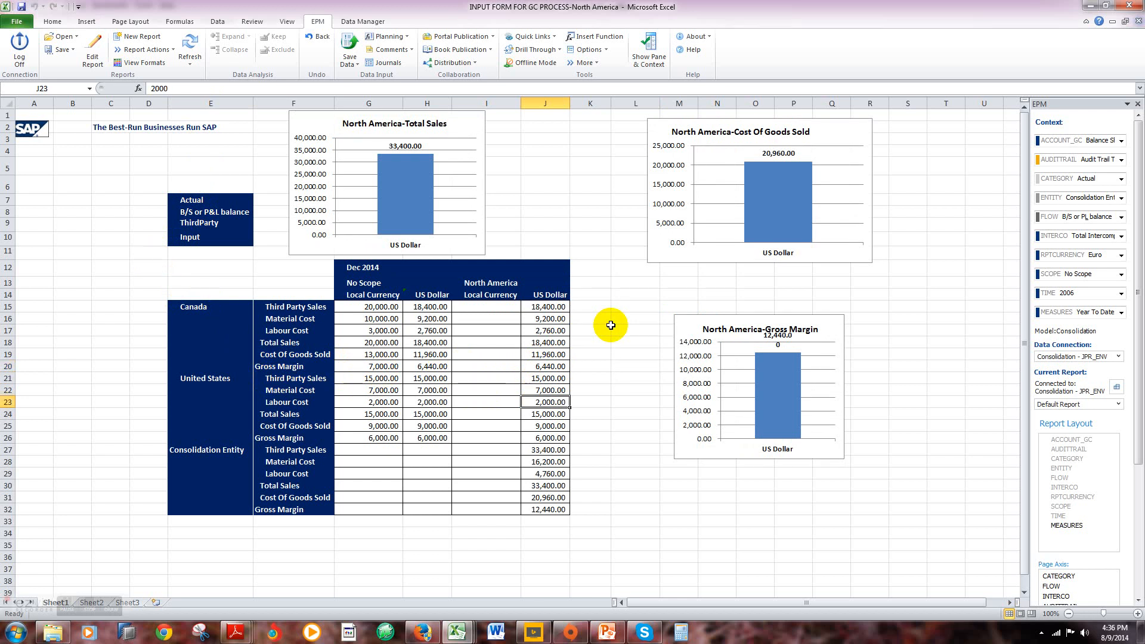
pyautogui.press('Down')
pyautogui.press('Down')
pyautogui.press('Down')
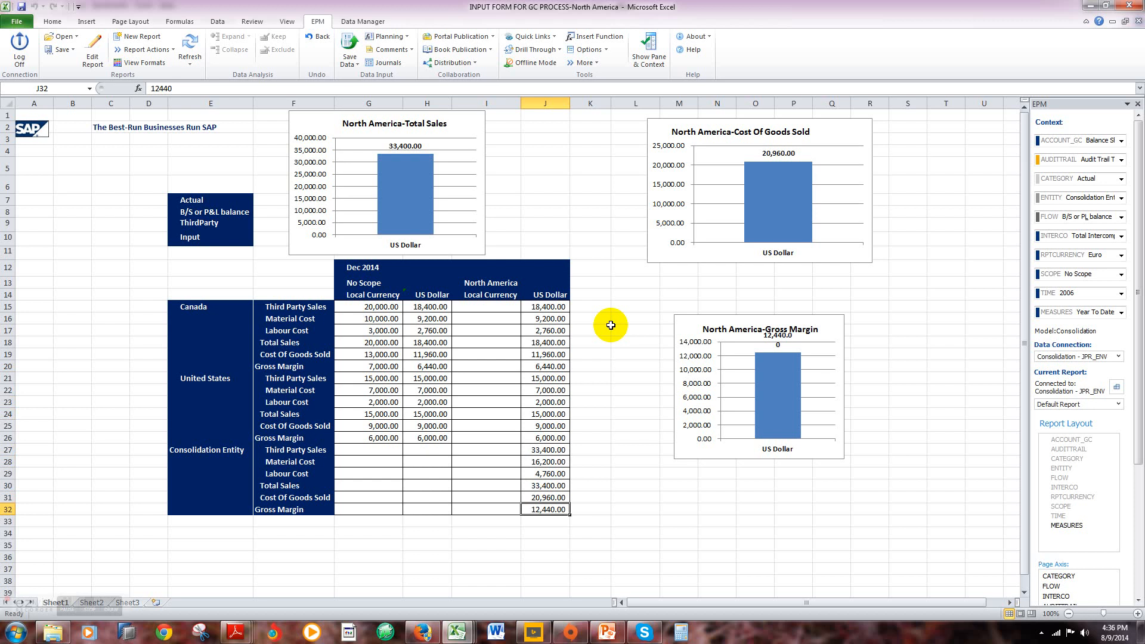
pyautogui.press('Up')
pyautogui.press('Up')
pyautogui.press('Up')
pyautogui.press('Up')
pyautogui.press('Up')
pyautogui.press('Up')
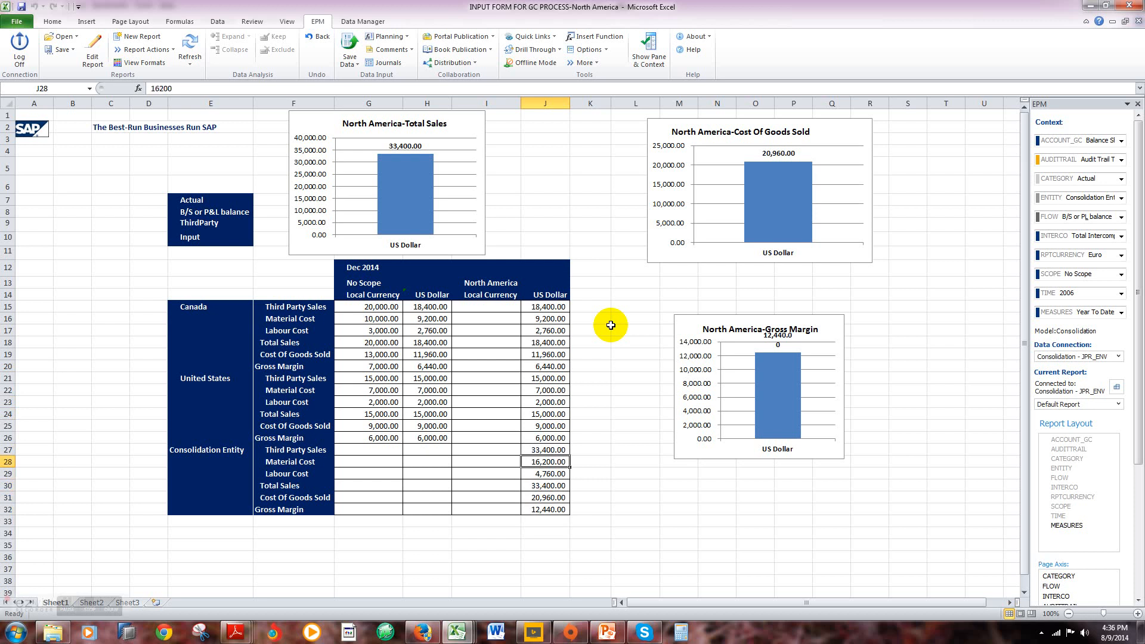
pyautogui.press('Up')
pyautogui.press('Up')
pyautogui.press('Up')
pyautogui.press('Up')
pyautogui.press('Up')
pyautogui.press('Up')
pyautogui.press('Up')
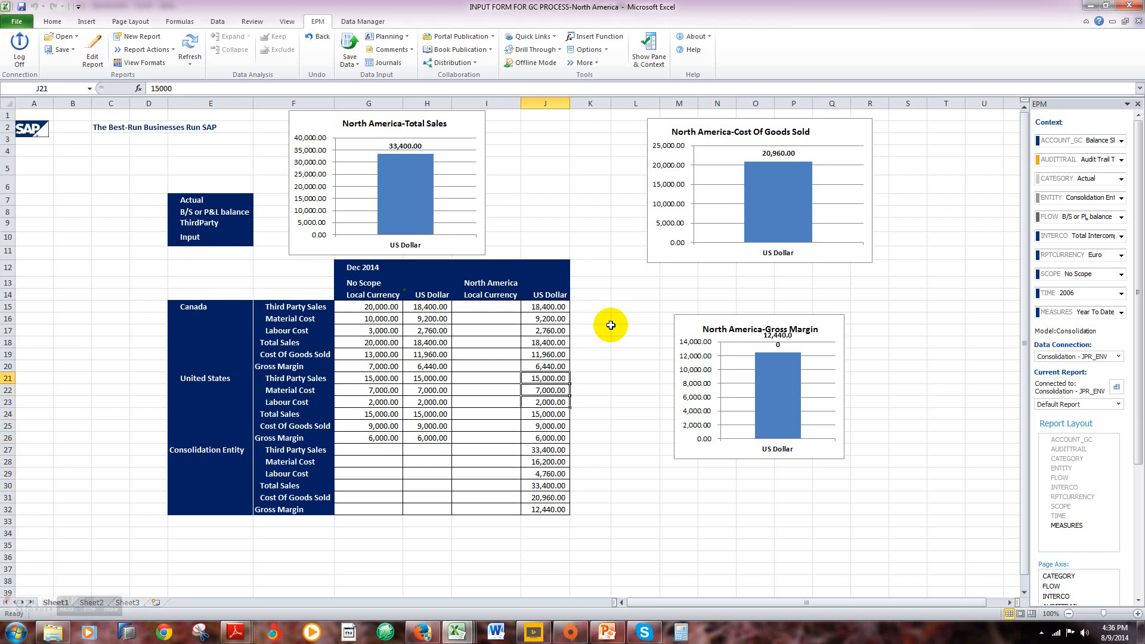
pyautogui.press('Down')
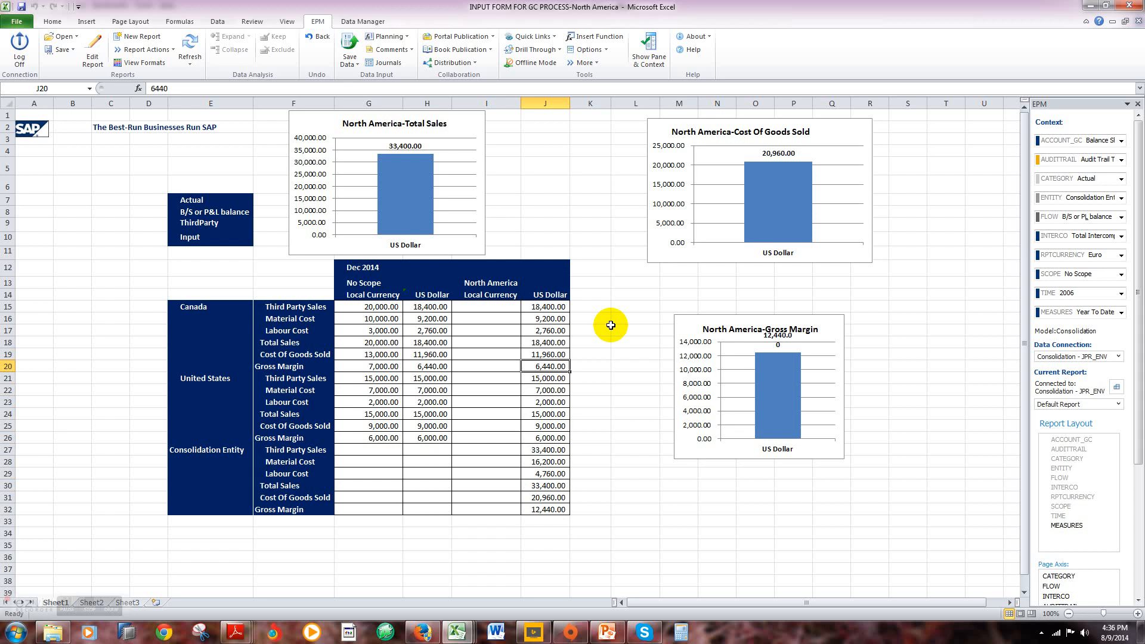
# Step: Compare Canada's gross margin in local currency and North America US Dollar, and examine the United States gross margin
pyautogui.click(387, 366)
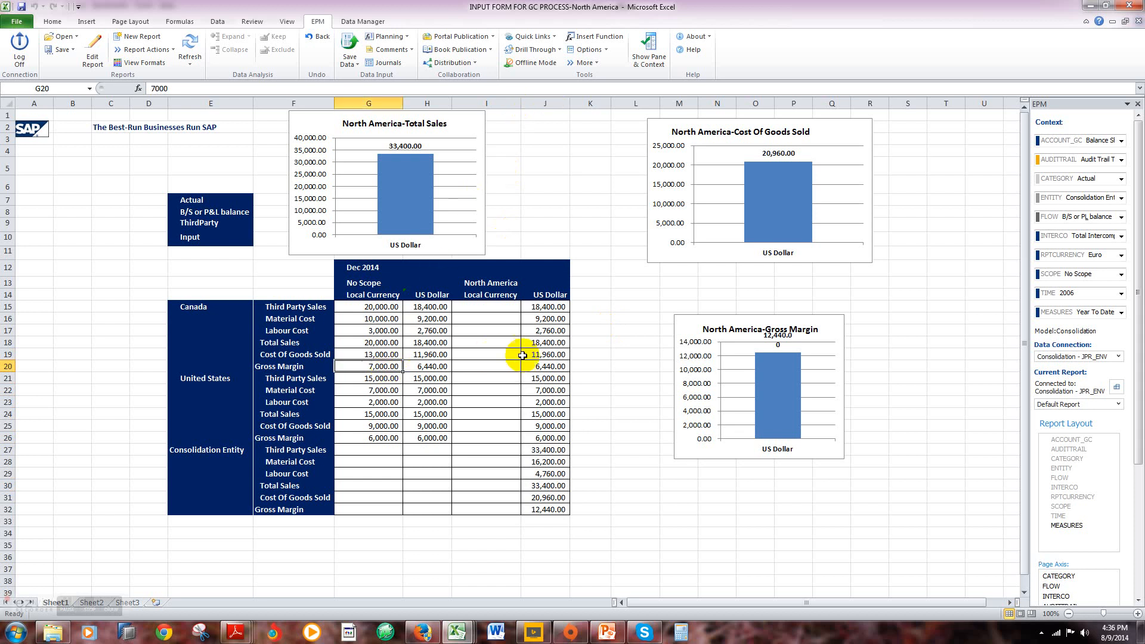
pyautogui.press('Right')
pyautogui.press('Right')
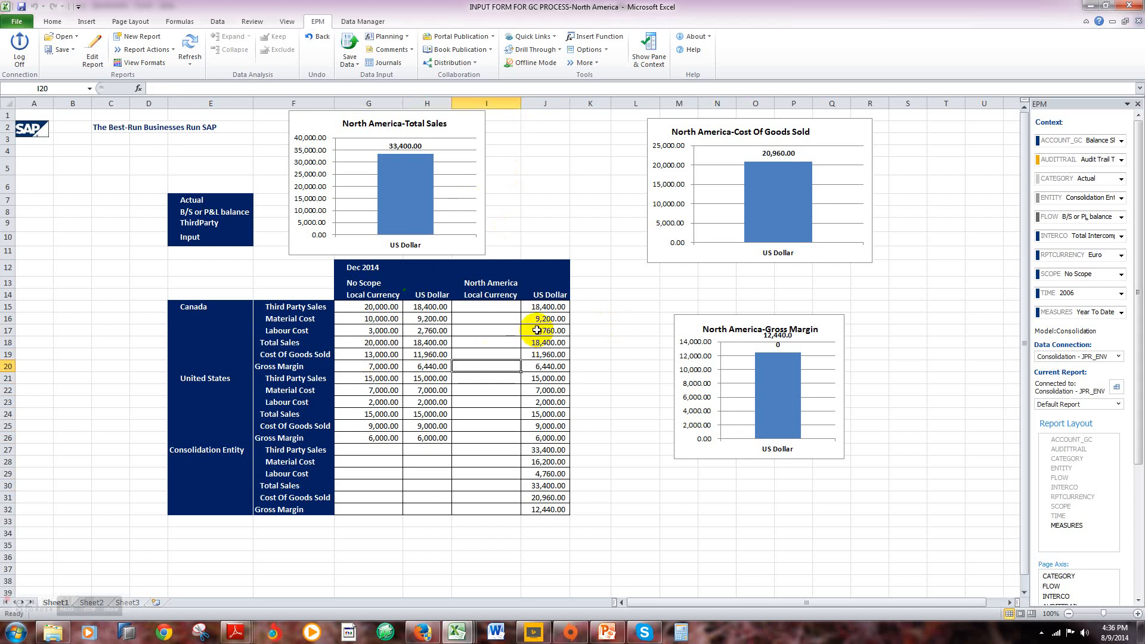
pyautogui.press('Right')
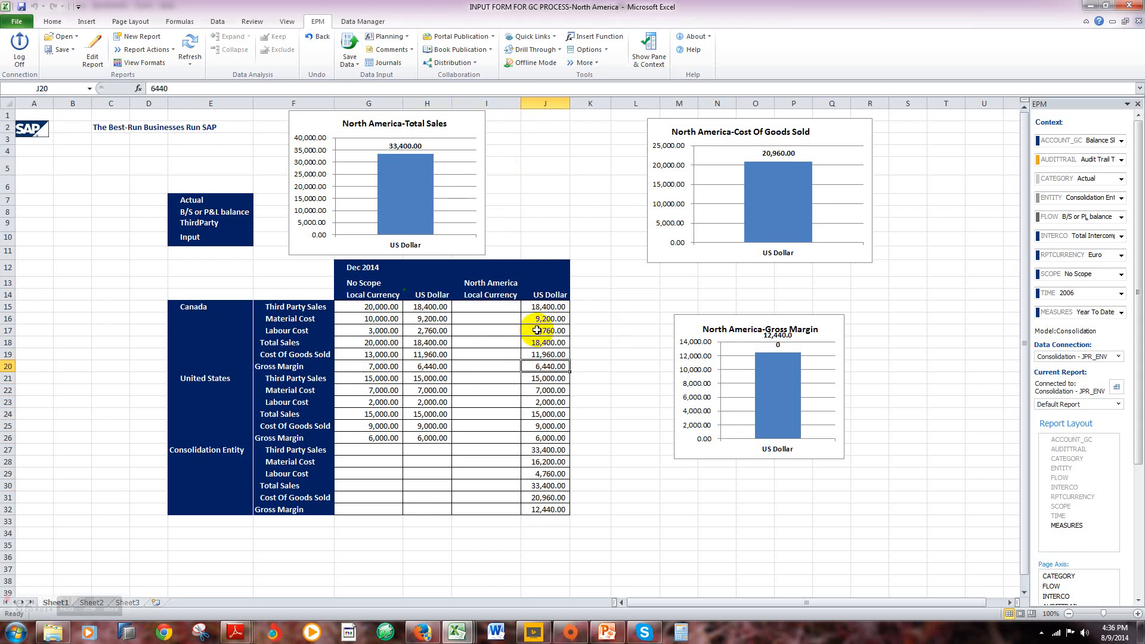
pyautogui.press('Down')
pyautogui.press('Down')
pyautogui.press('Down')
pyautogui.press('Down')
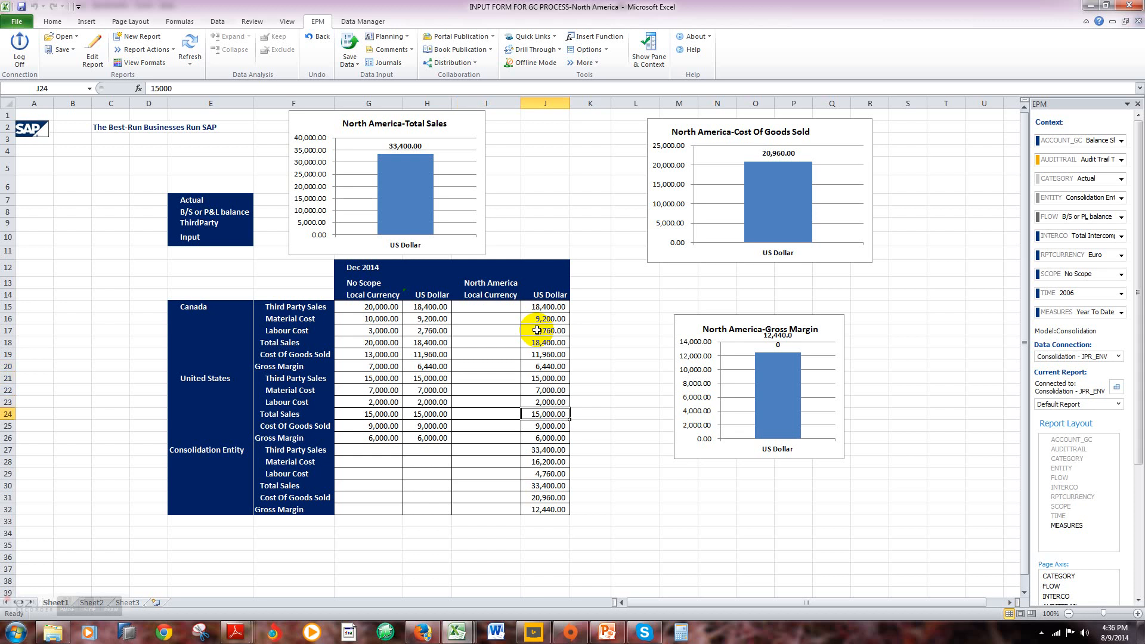
pyautogui.press('Down')
pyautogui.press('Down')
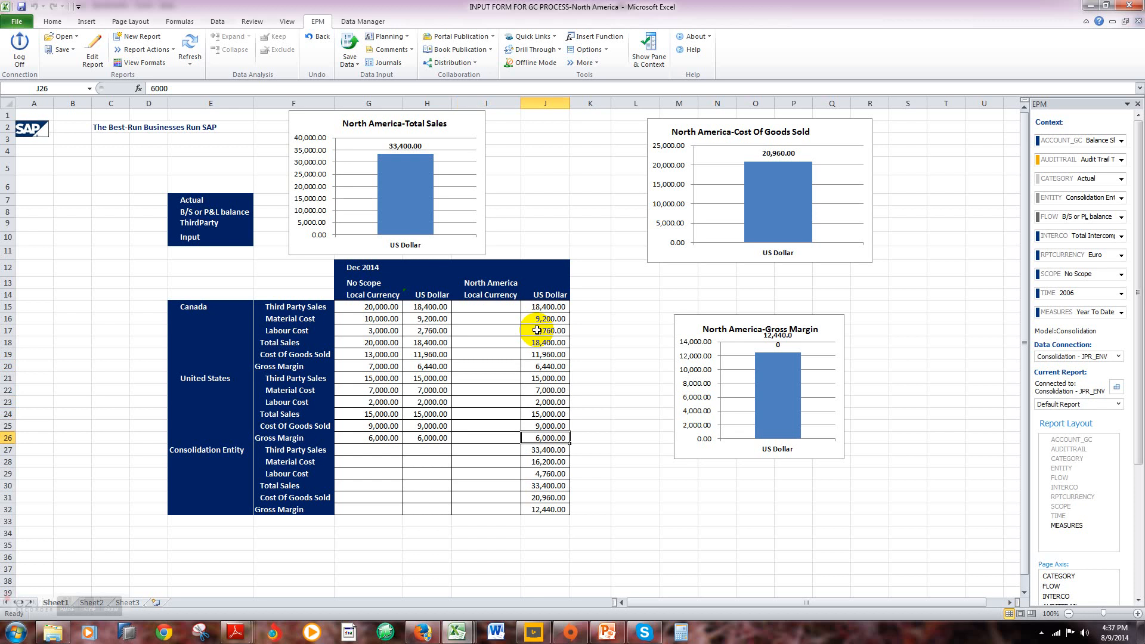
pyautogui.press('Up')
pyautogui.press('Up')
pyautogui.press('Up')
pyautogui.press('Up')
pyautogui.press('Up')
pyautogui.press('Up')
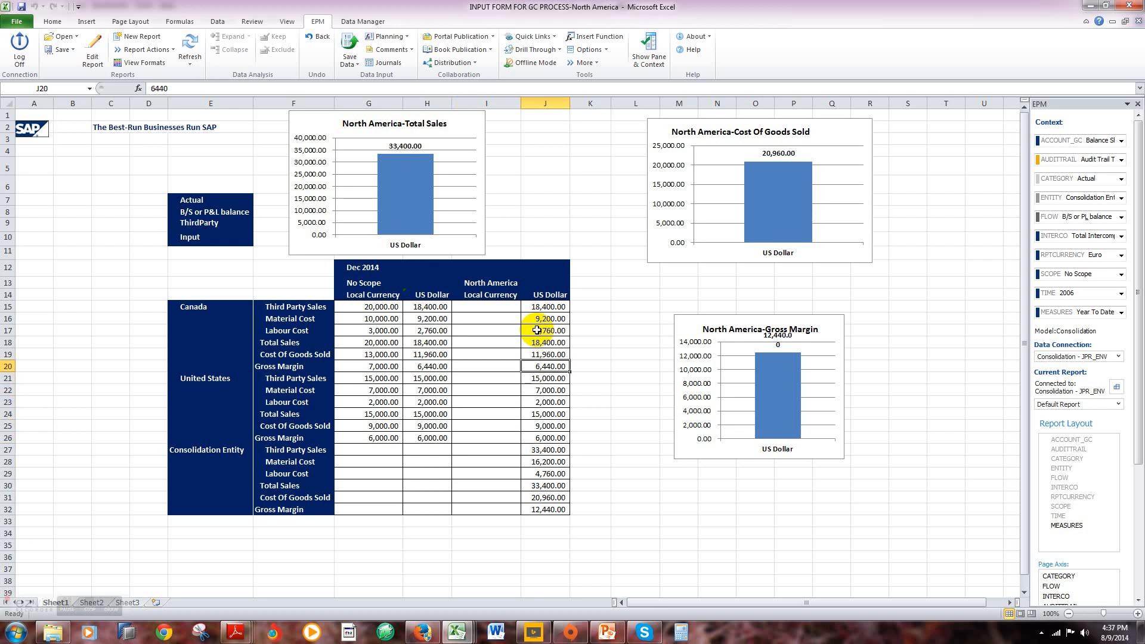
# Step: Review the Consolidation Entity's US Dollar rows under North America, from Gross Margin back up to Third Party Sales
pyautogui.press('Down')
pyautogui.press('Down')
pyautogui.press('Down')
pyautogui.press('Down')
pyautogui.press('Down')
pyautogui.press('Down')
pyautogui.press('Down')
pyautogui.press('Down')
pyautogui.press('Down')
pyautogui.press('Down')
pyautogui.press('Down')
pyautogui.press('Down')
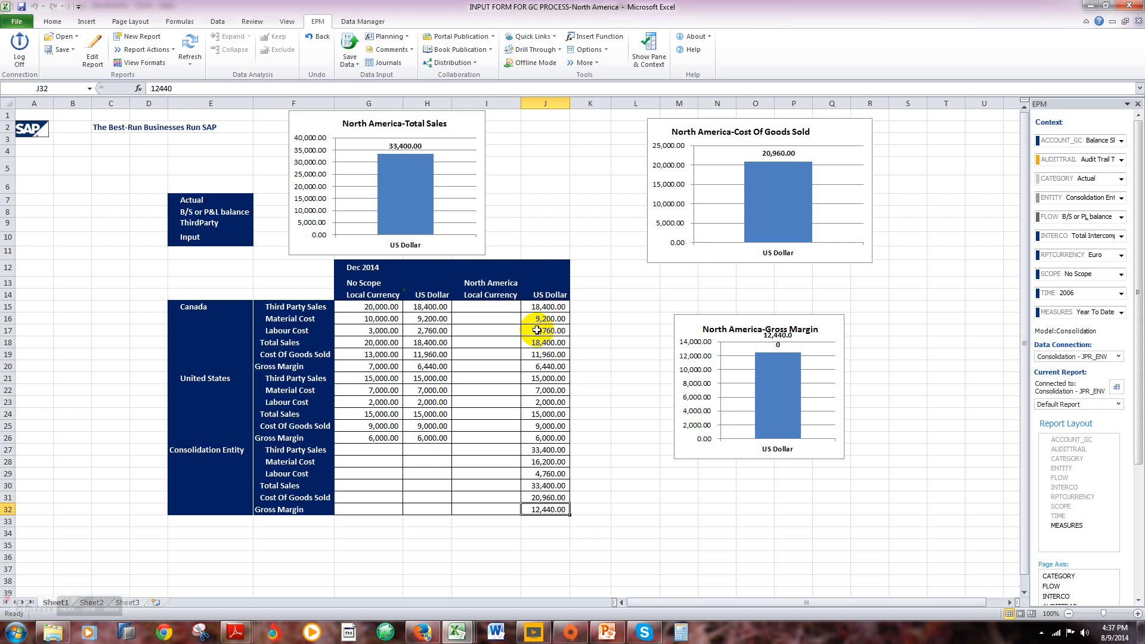
pyautogui.press('Up')
pyautogui.press('Up')
pyautogui.press('Up')
pyautogui.press('Up')
pyautogui.press('Up')
pyautogui.press('Up')
pyautogui.press('Up')
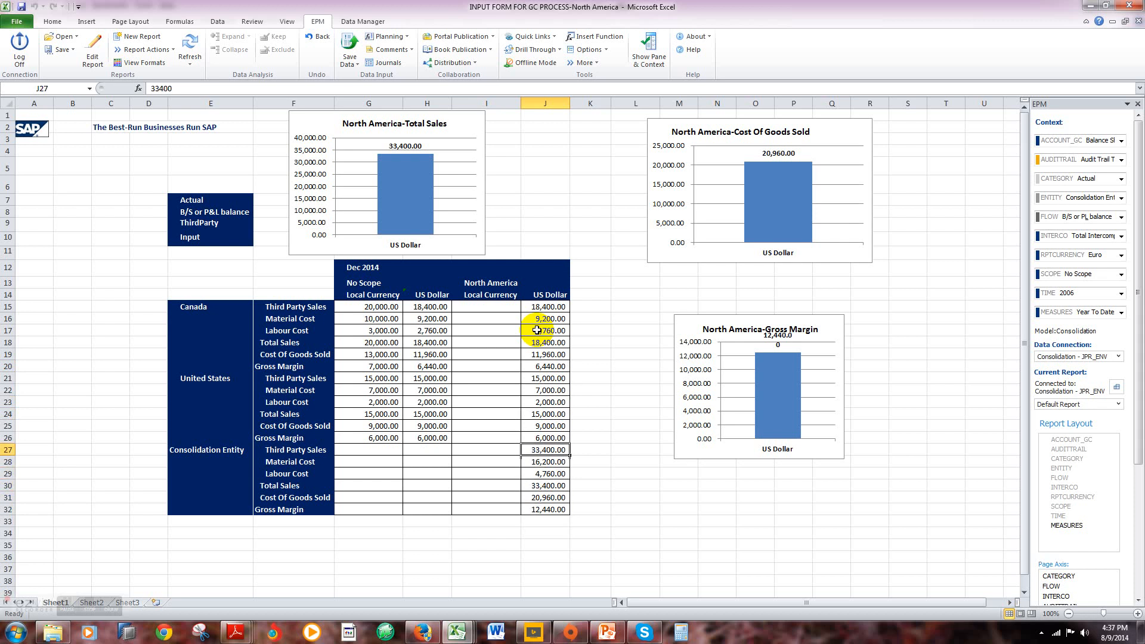
pyautogui.press('Up')
pyautogui.press('Up')
pyautogui.press('Up')
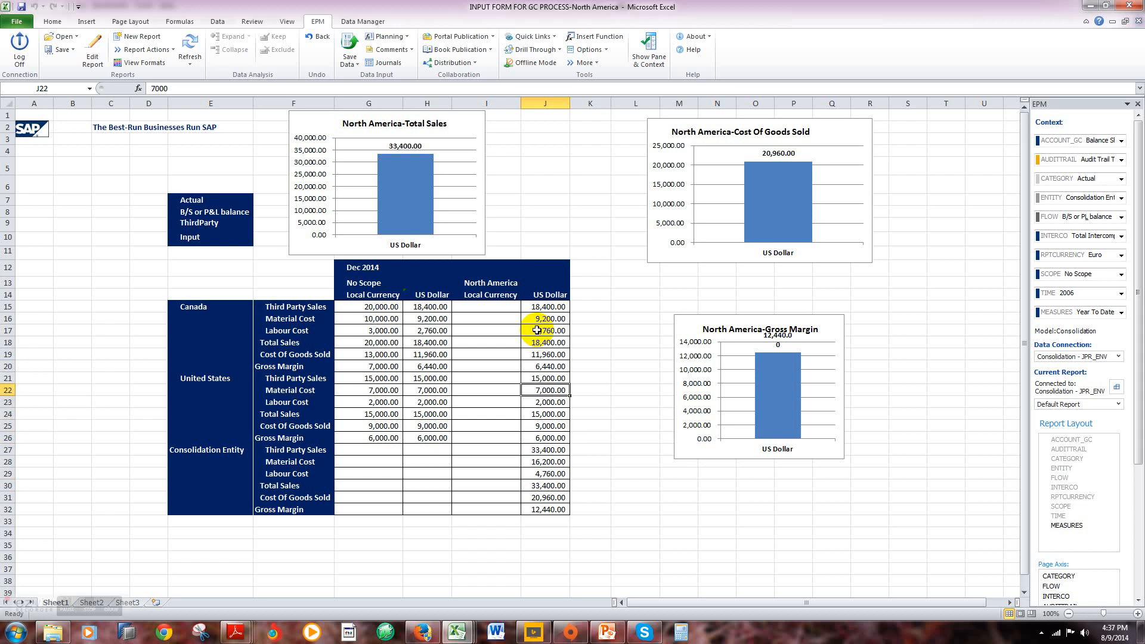
pyautogui.press('Up')
pyautogui.press('Up')
pyautogui.press('Up')
pyautogui.press('Up')
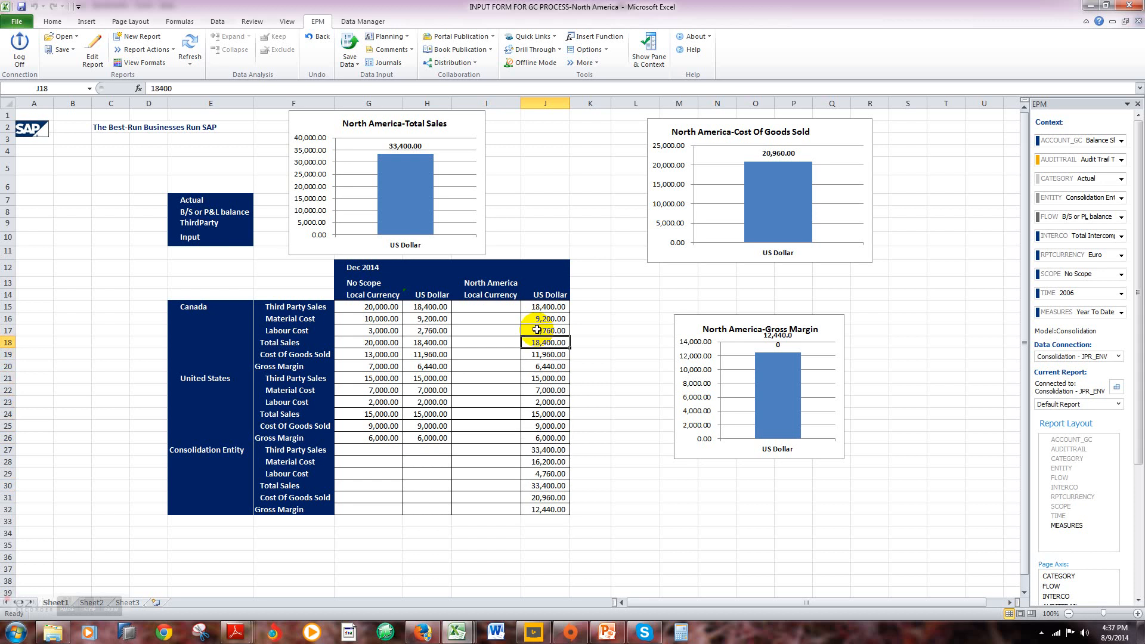
pyautogui.press('Up')
pyautogui.press('Up')
pyautogui.press('Up')
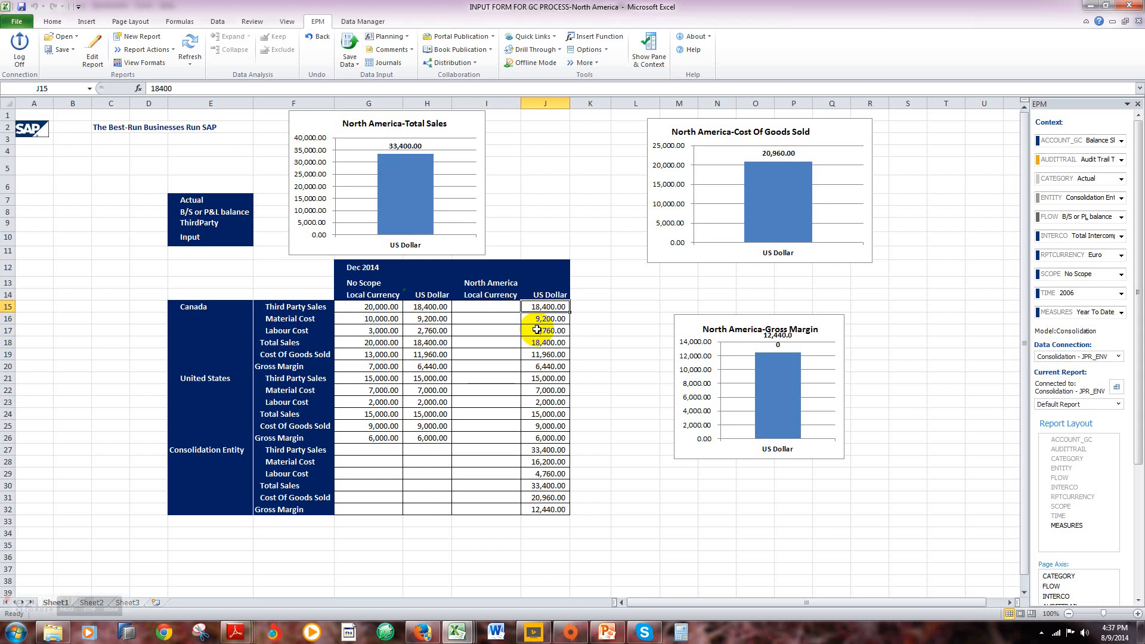
pyautogui.press('Up')
pyautogui.press('Up')
pyautogui.press('Up')
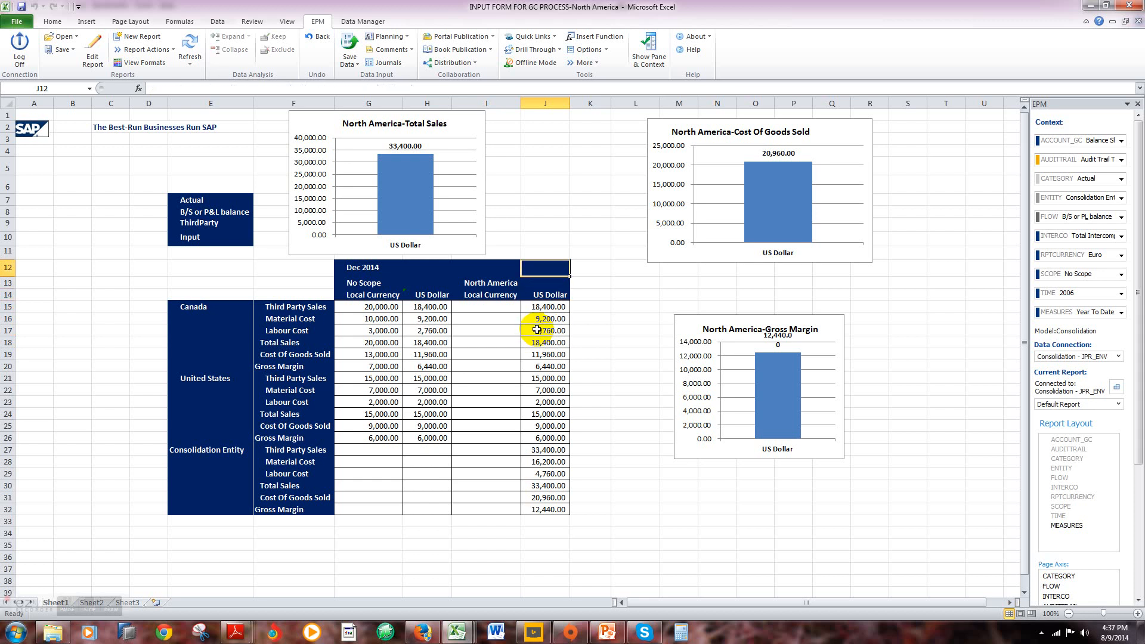
pyautogui.press('Up')
pyautogui.press('Up')
pyautogui.press('Up')
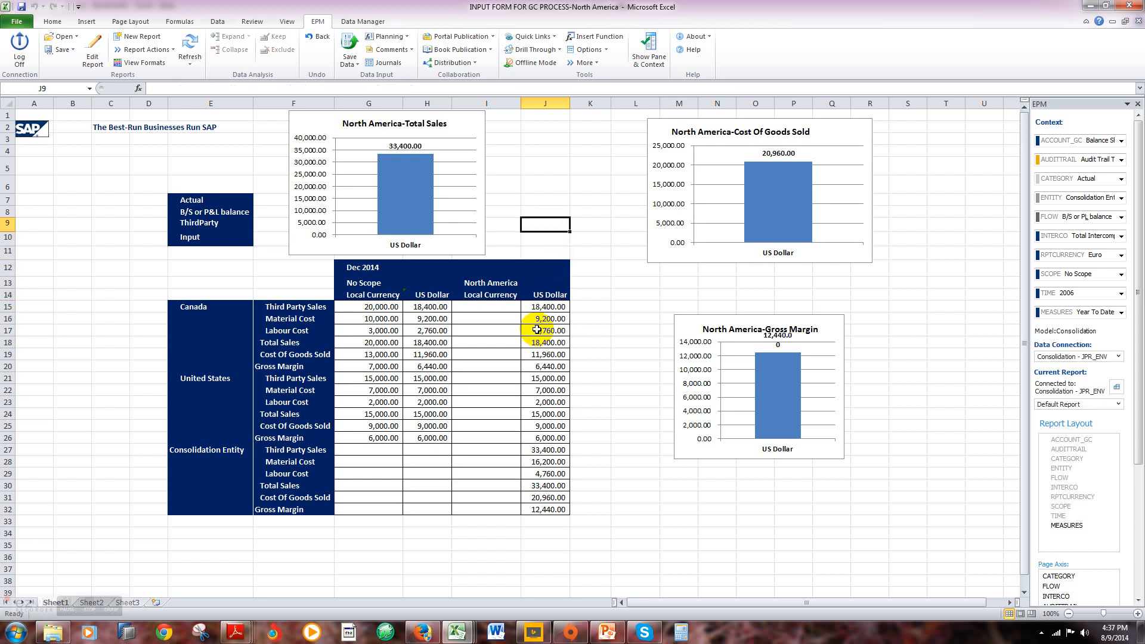
pyautogui.press('Up')
pyautogui.press('Up')
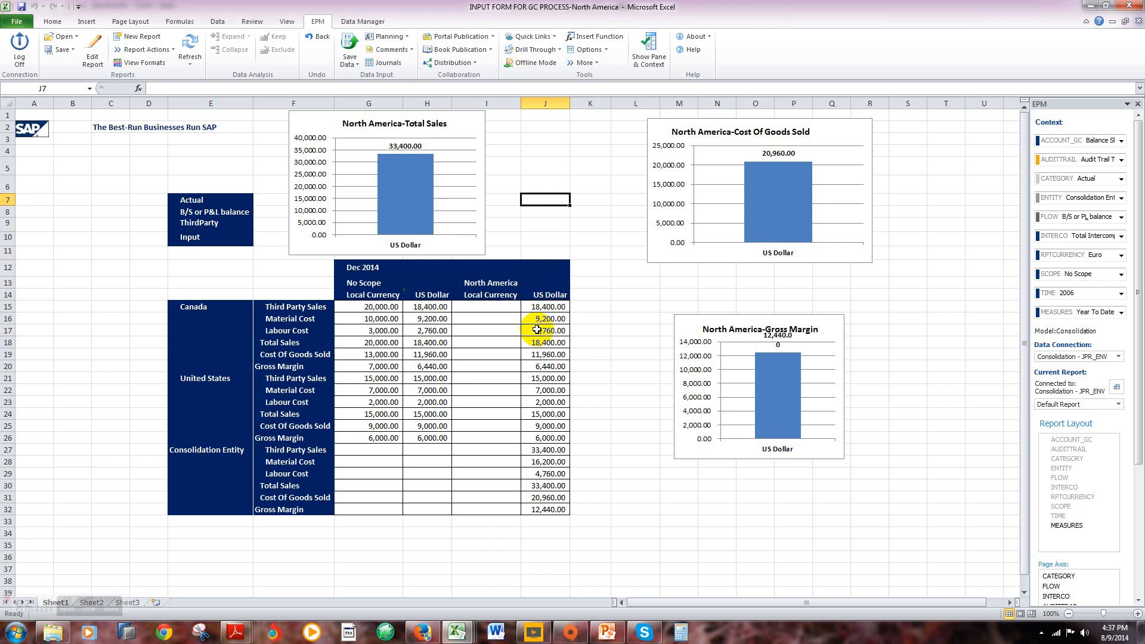
pyautogui.press('Up')
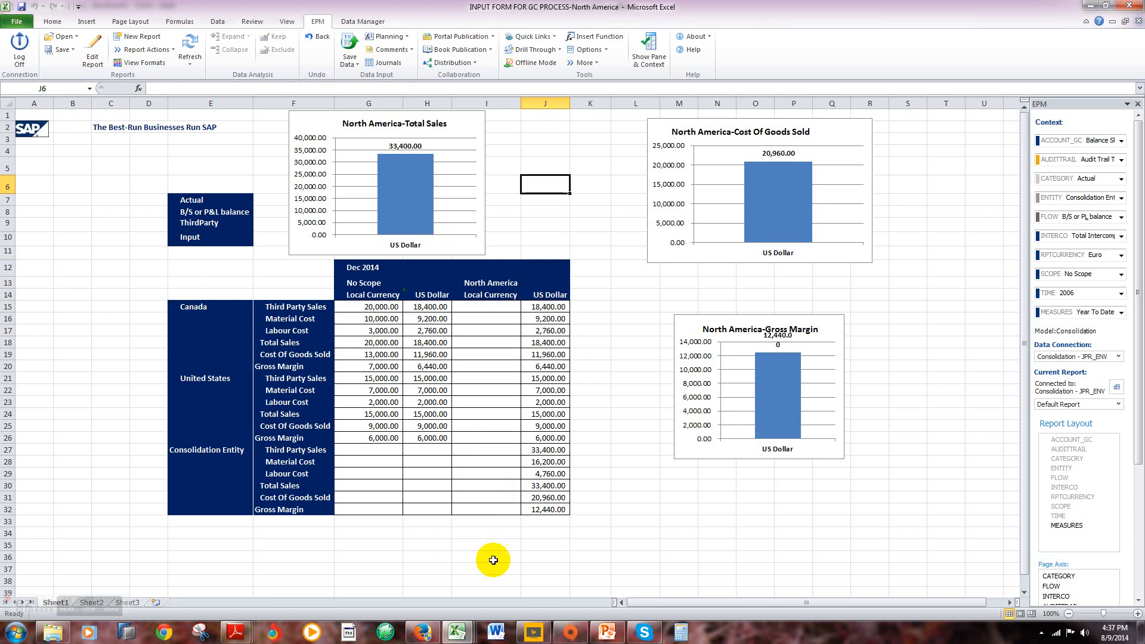
# Step: Switch to the Europe input form workbook for the GC process
pyautogui.moveTo(421, 640)
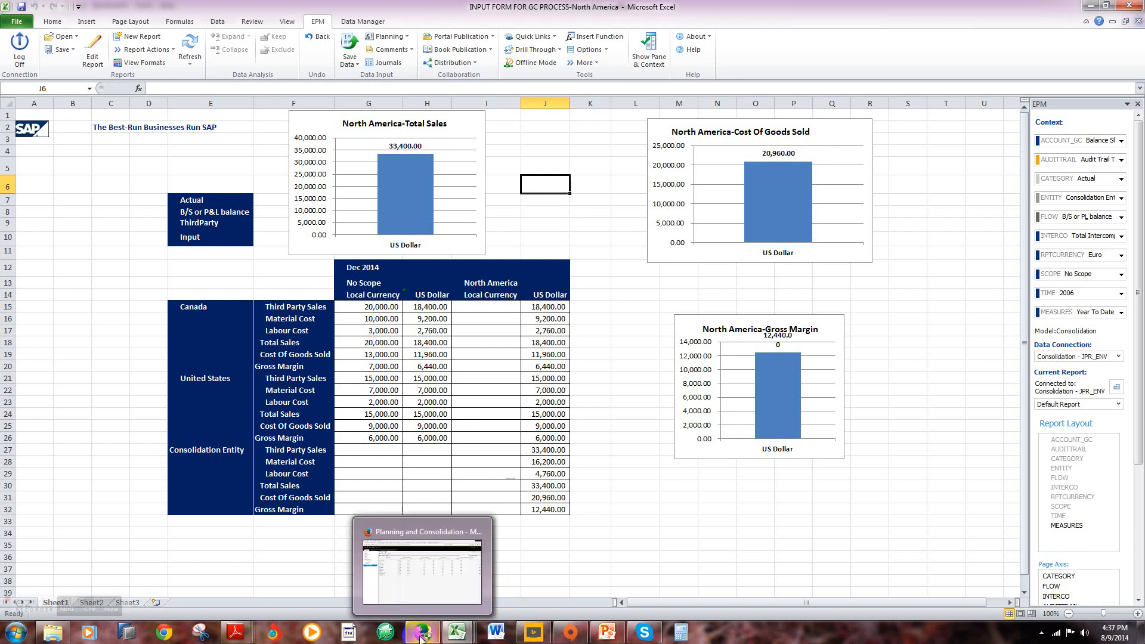
pyautogui.moveTo(424, 596)
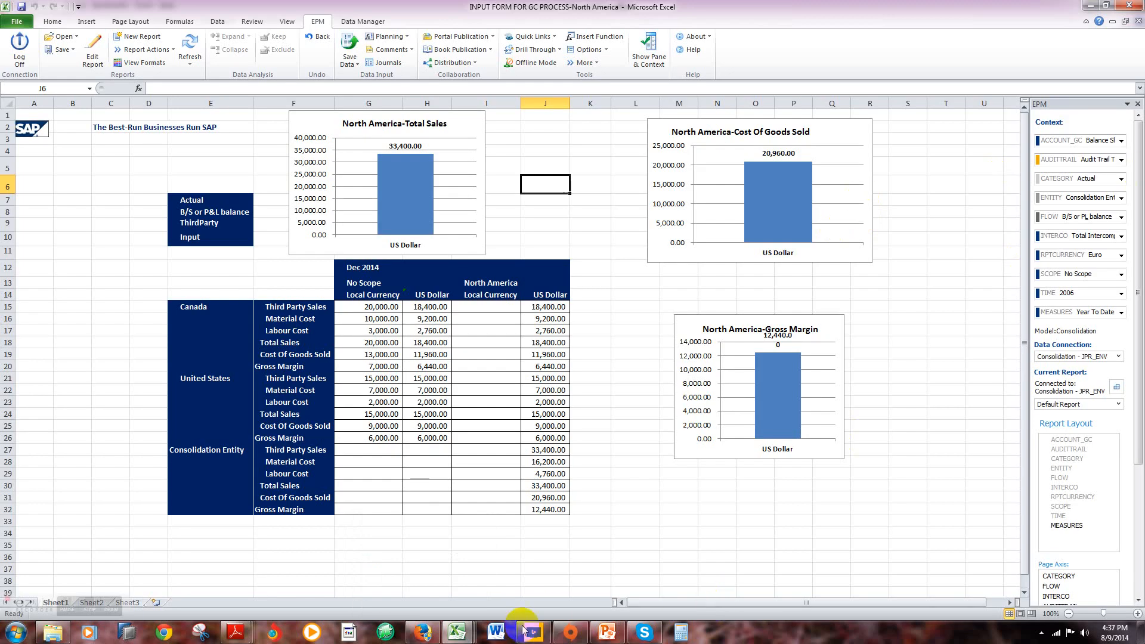
pyautogui.moveTo(464, 637)
pyautogui.moveTo(464, 600)
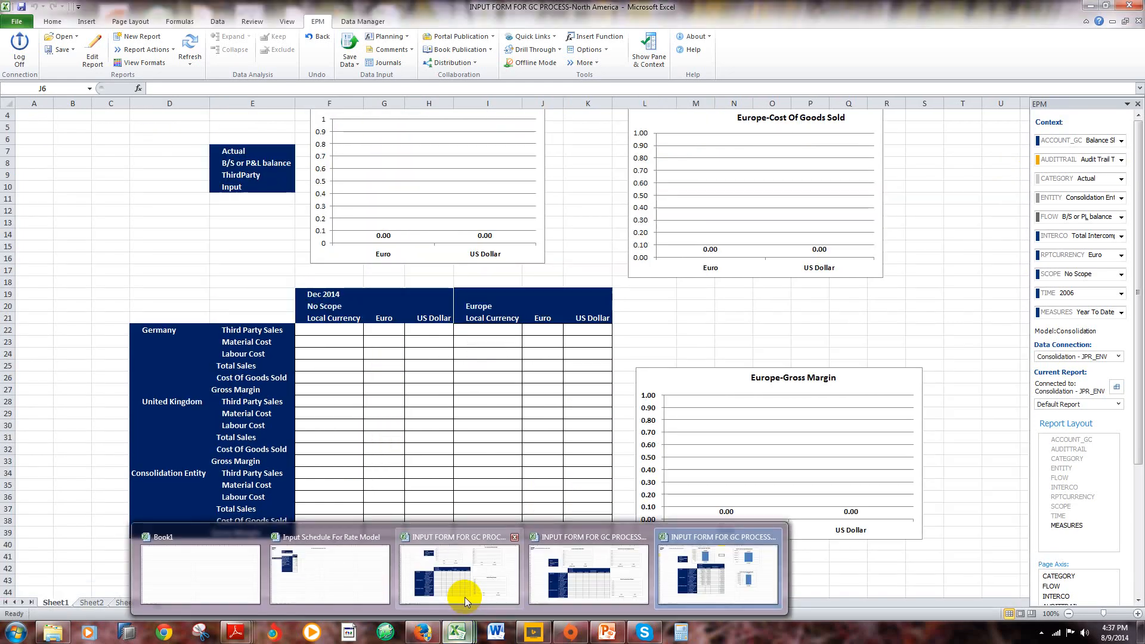
pyautogui.click(464, 596)
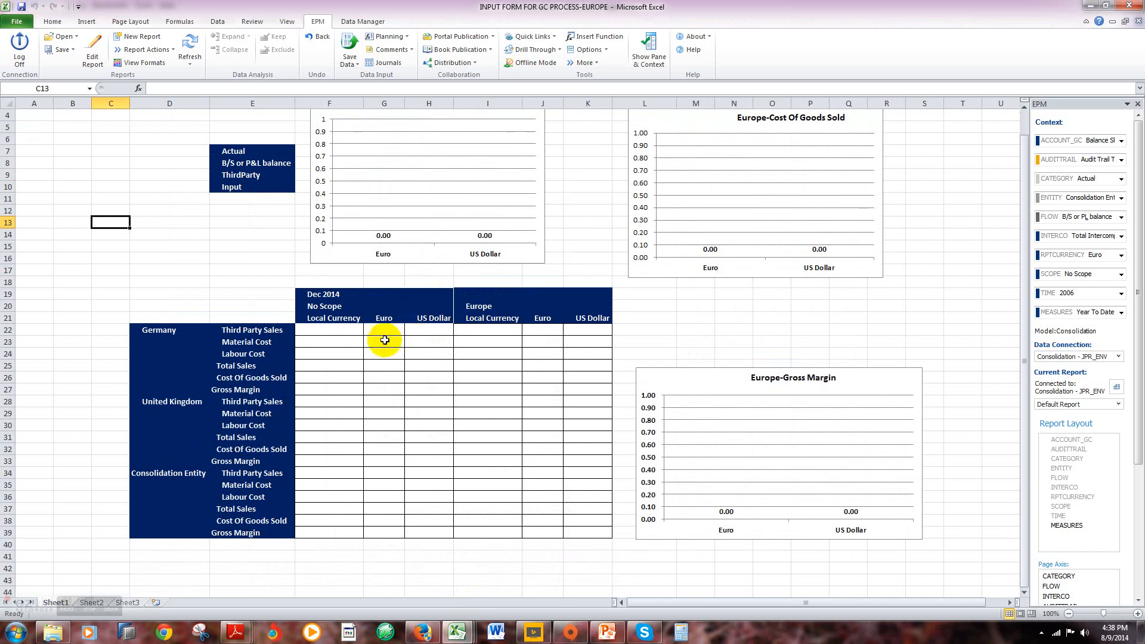
# Step: Enter Germany's No Scope local currency values: Third Party Sales 15000, Material Cost 7000 and Labour Cost 2000
pyautogui.click(350, 331)
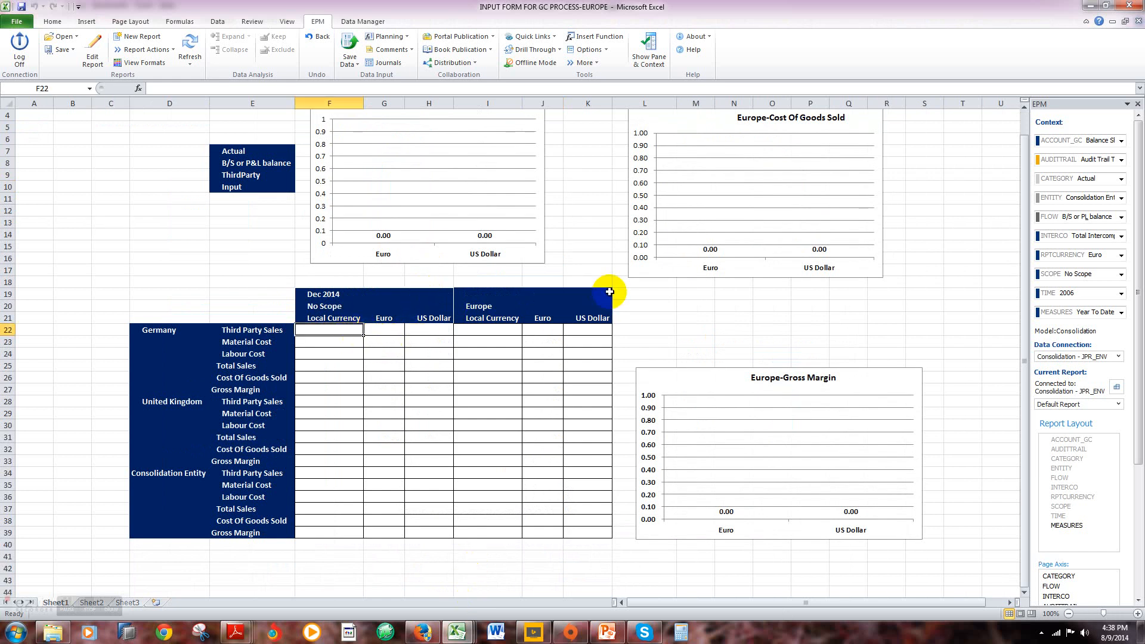
pyautogui.write('15000')
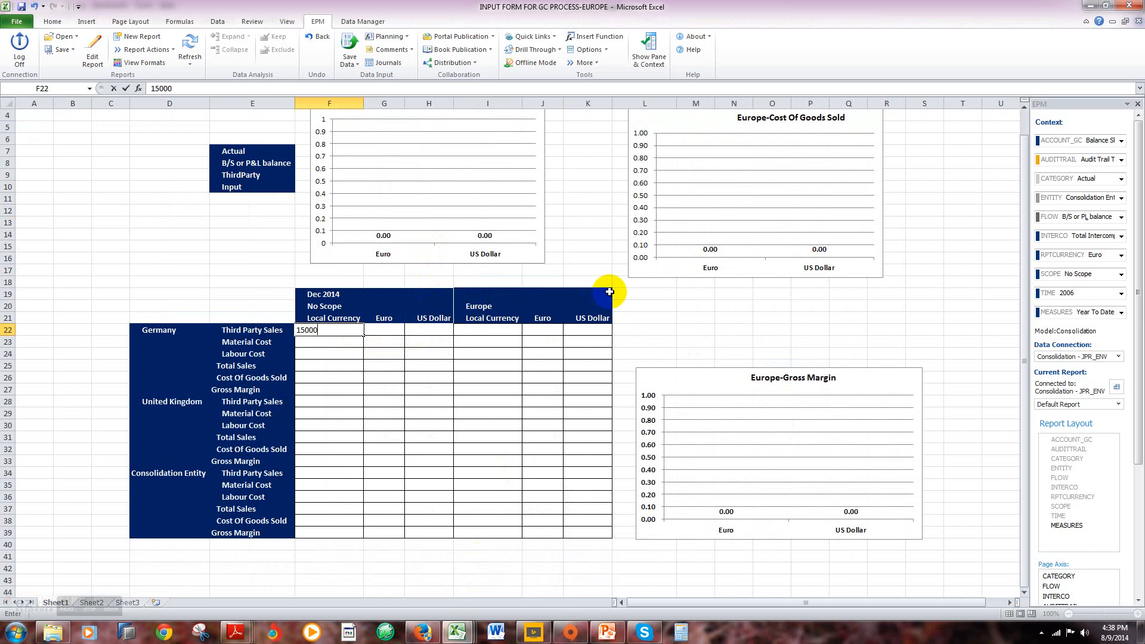
pyautogui.press('Return')
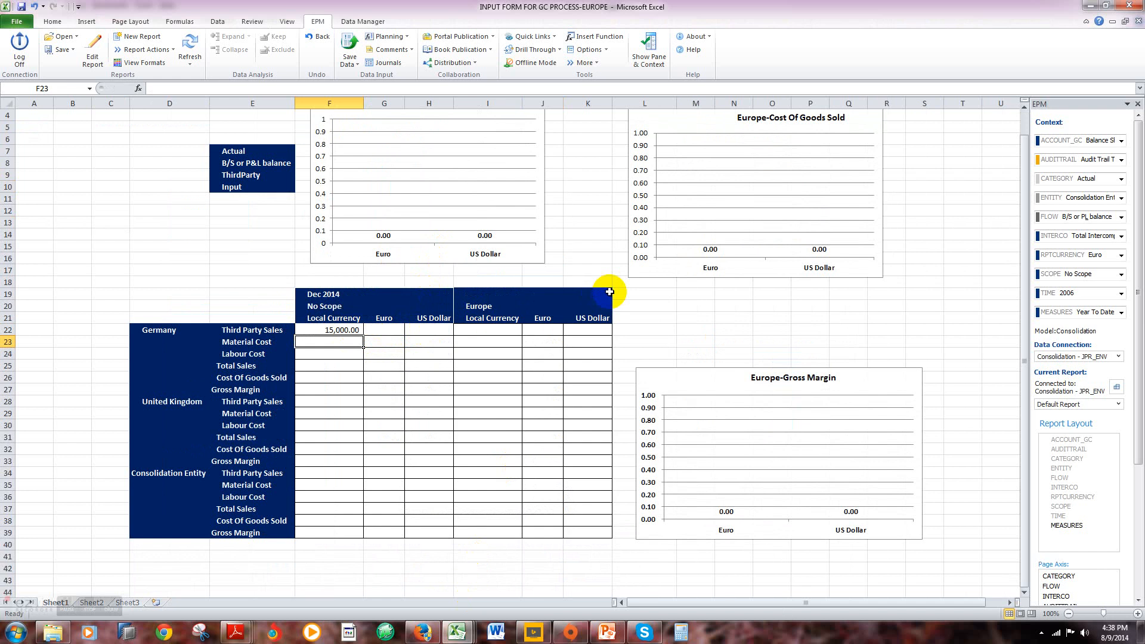
pyautogui.write('7000')
pyautogui.press('Return')
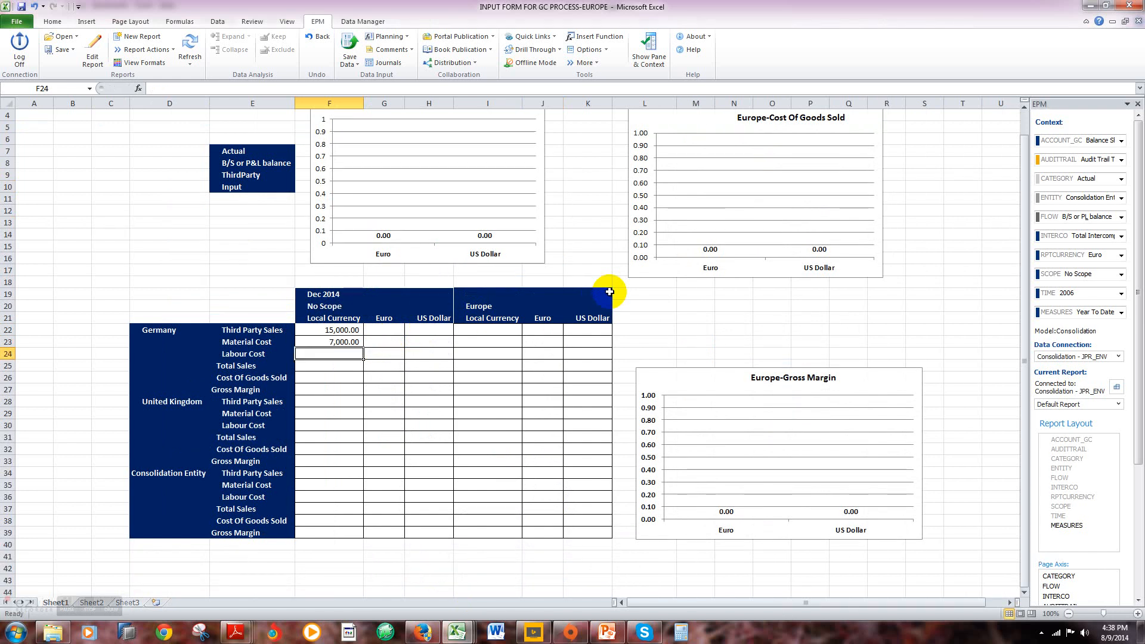
pyautogui.write('2000')
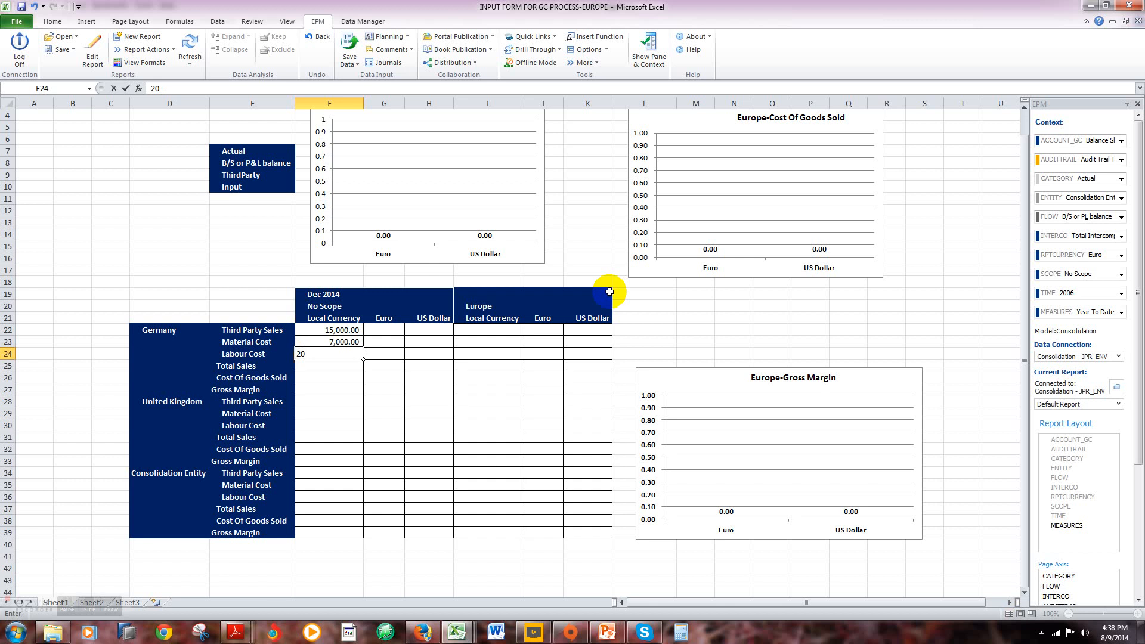
pyautogui.press('Return')
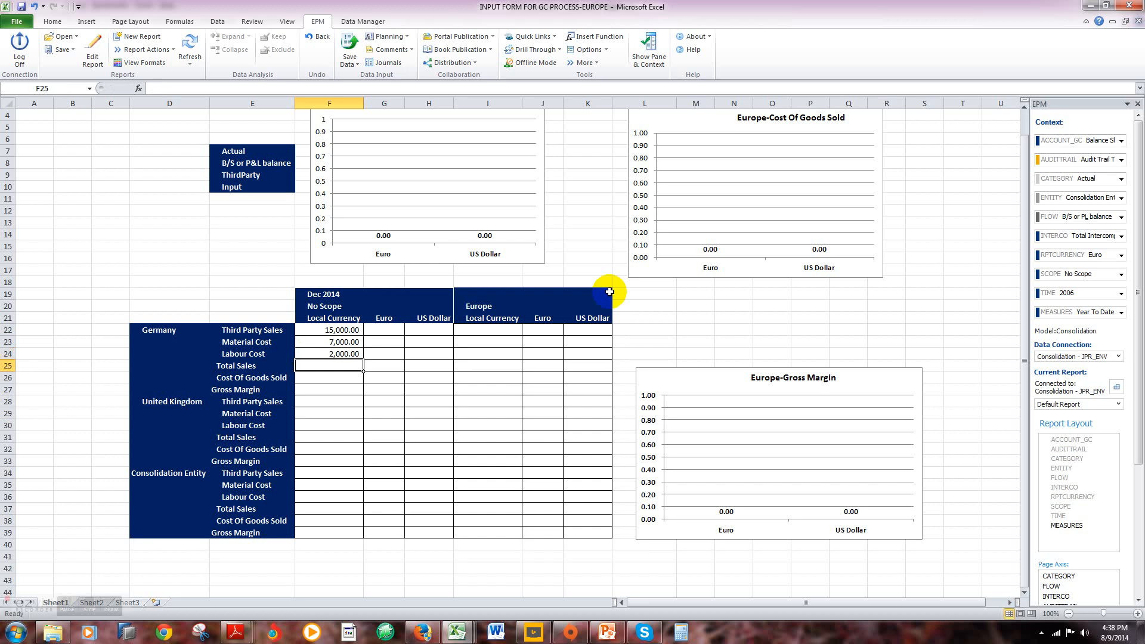
# Step: Enter the United Kingdom's No Scope local currency values: Third Party Sales 20000, Material Cost 8000 and Labour Cost 2000
pyautogui.press('Down')
pyautogui.press('Down')
pyautogui.press('Down')
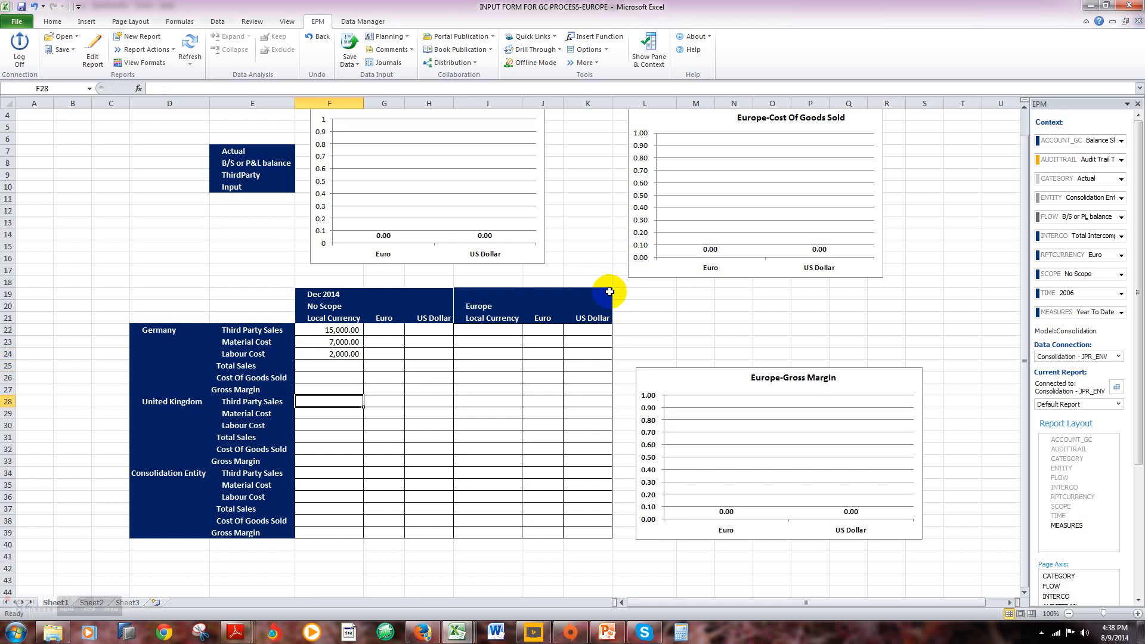
pyautogui.write('2000')
pyautogui.press('Return')
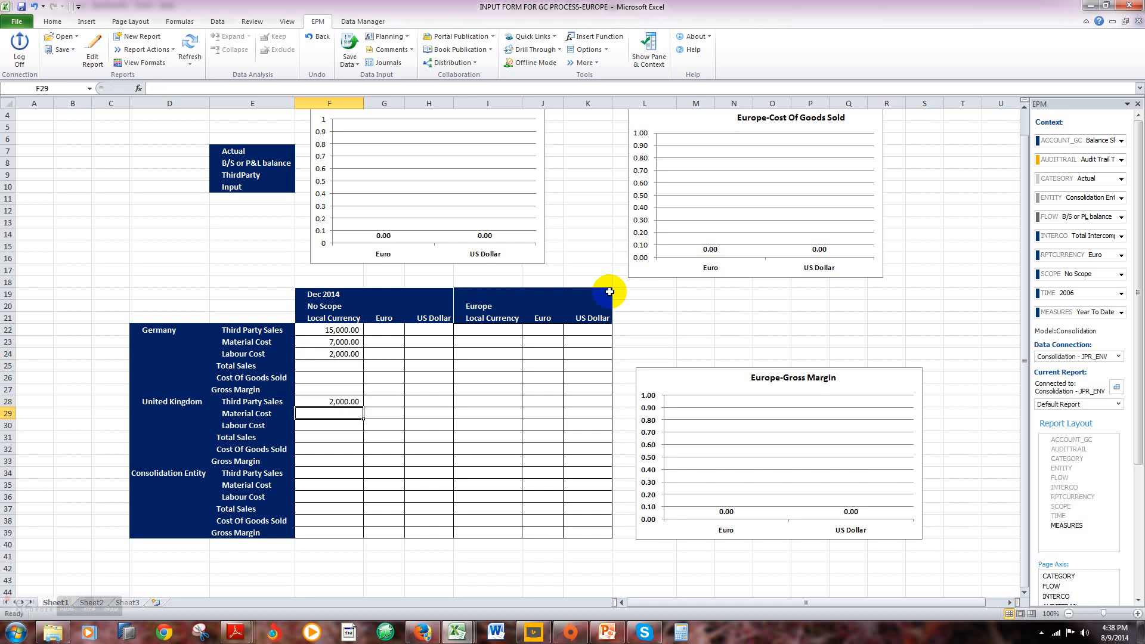
pyautogui.press('Up')
pyautogui.write('20000')
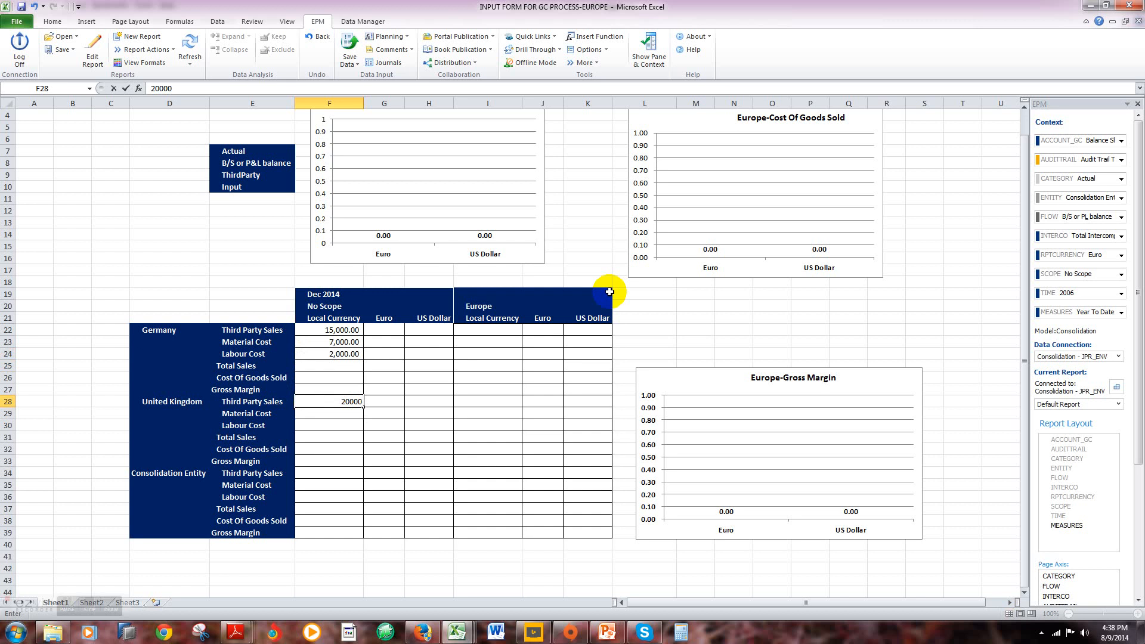
pyautogui.press('Return')
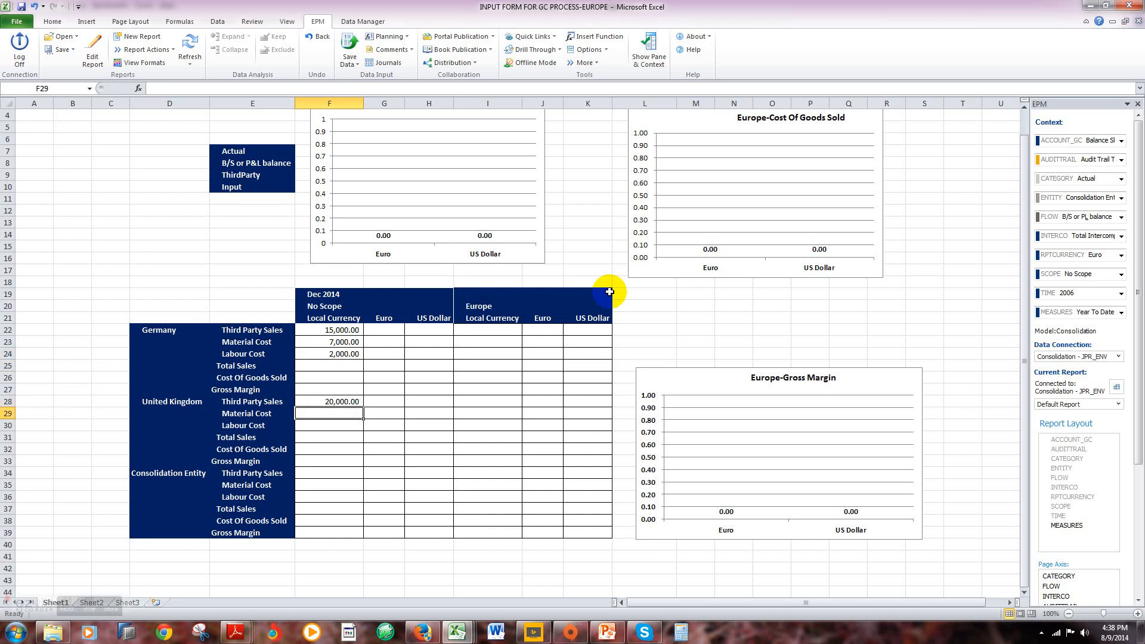
pyautogui.write('8000')
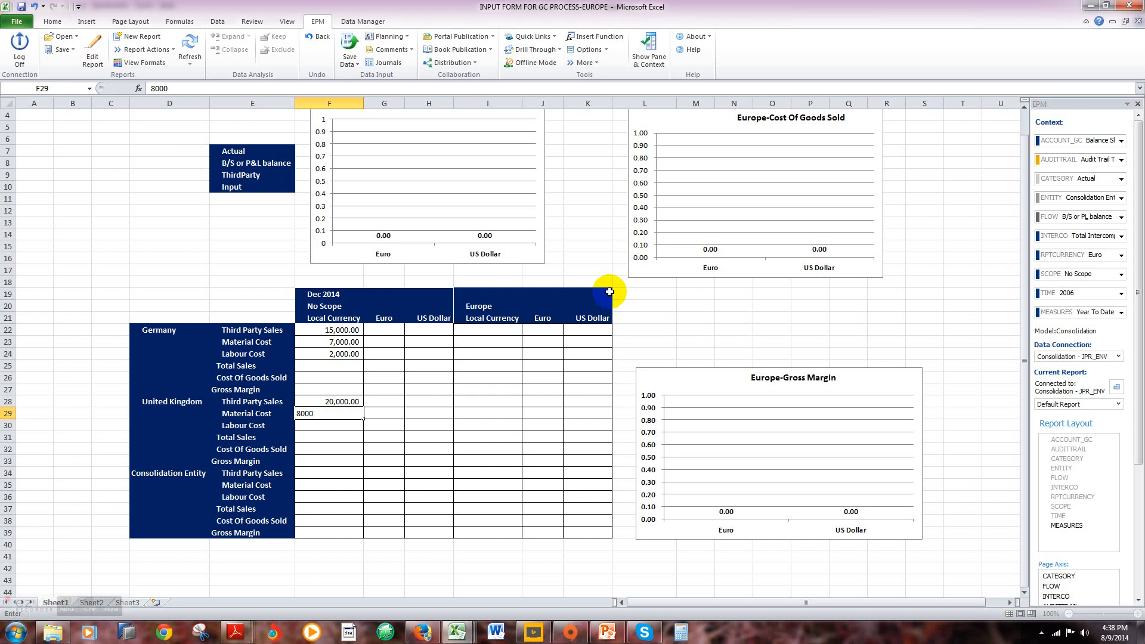
pyautogui.press('Return')
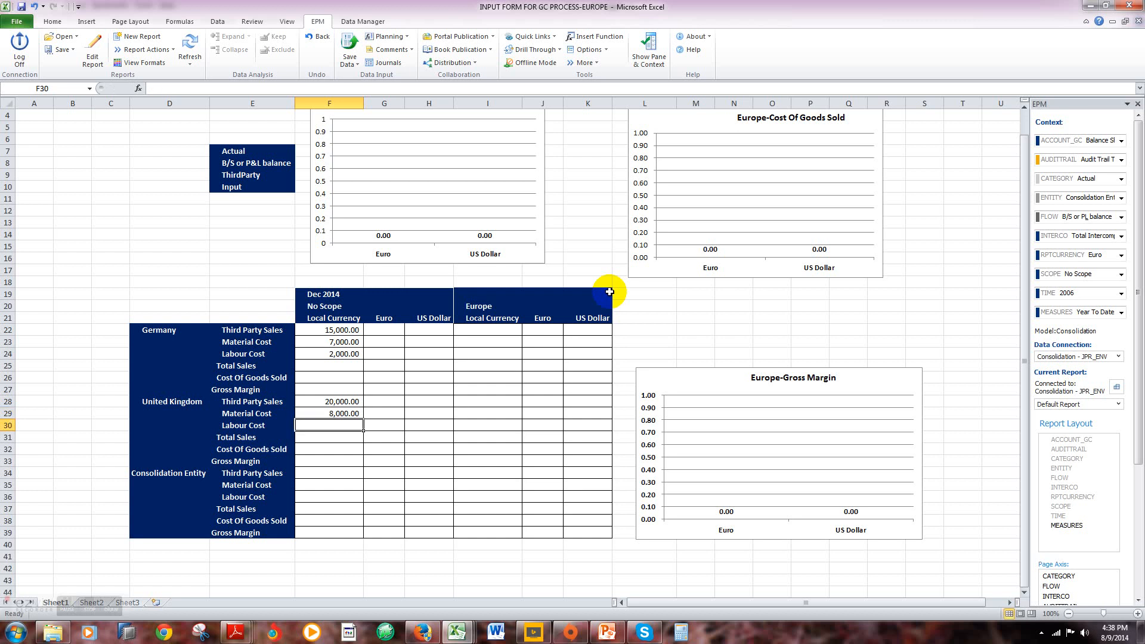
pyautogui.write('2000')
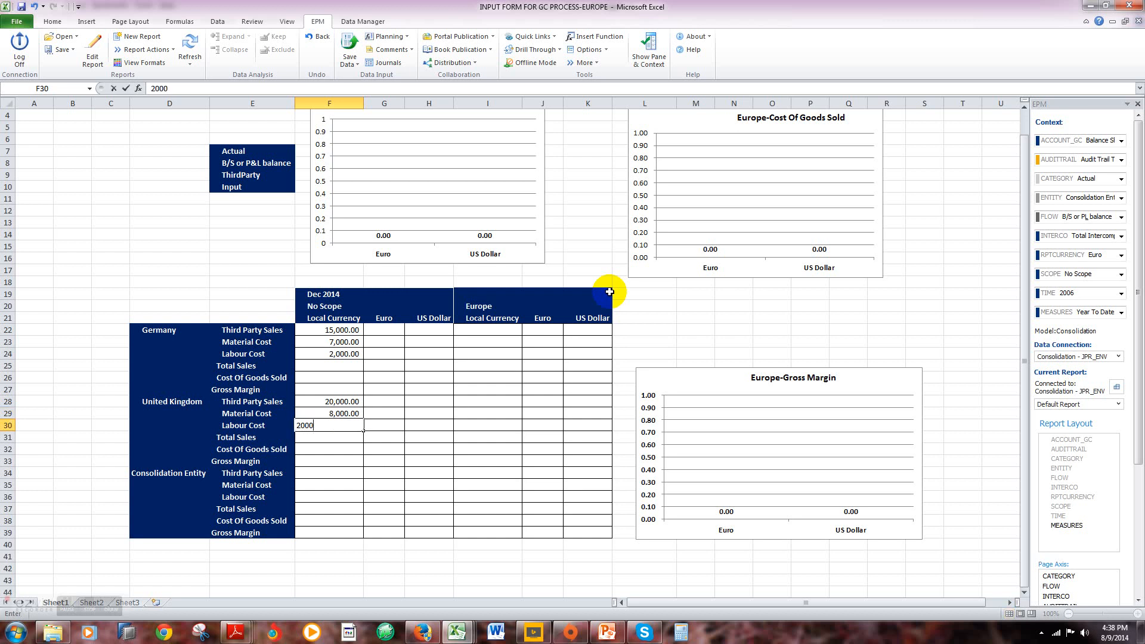
pyautogui.press('Return')
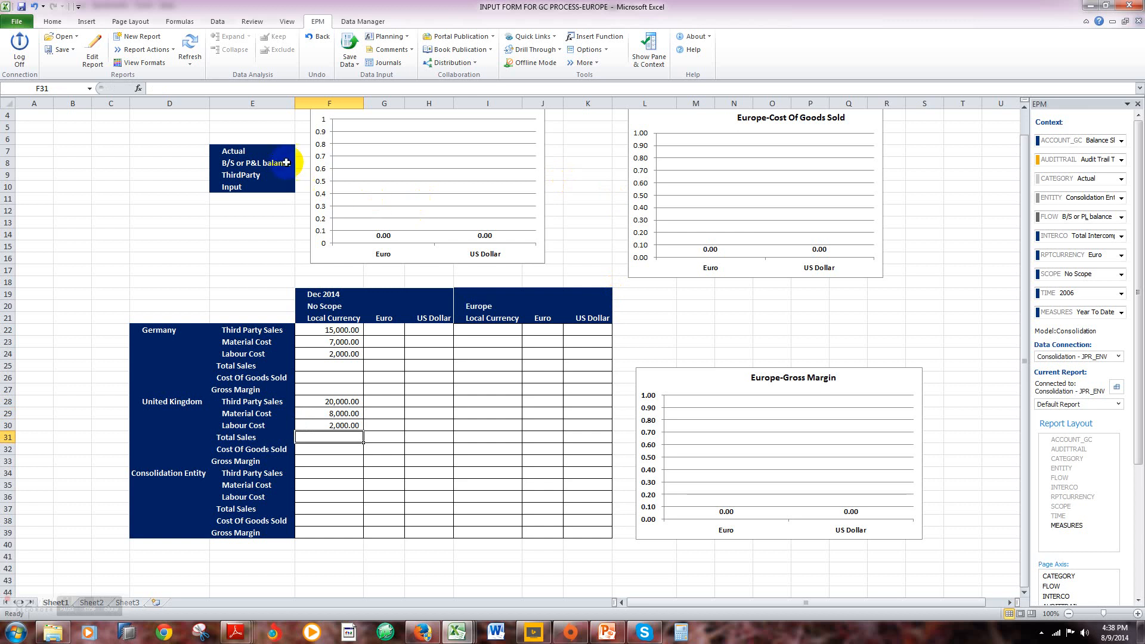
# Step: Save the Europe input form's data to the Consolidation model and accept sending the records
pyautogui.click(351, 57)
pyautogui.click(370, 77)
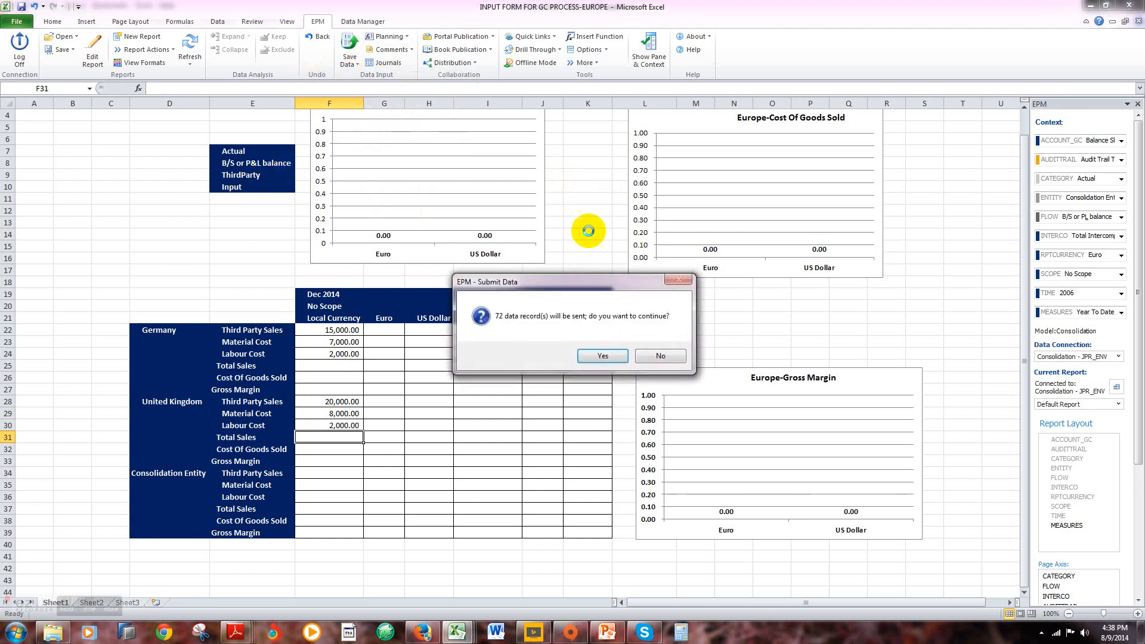
pyautogui.click(606, 355)
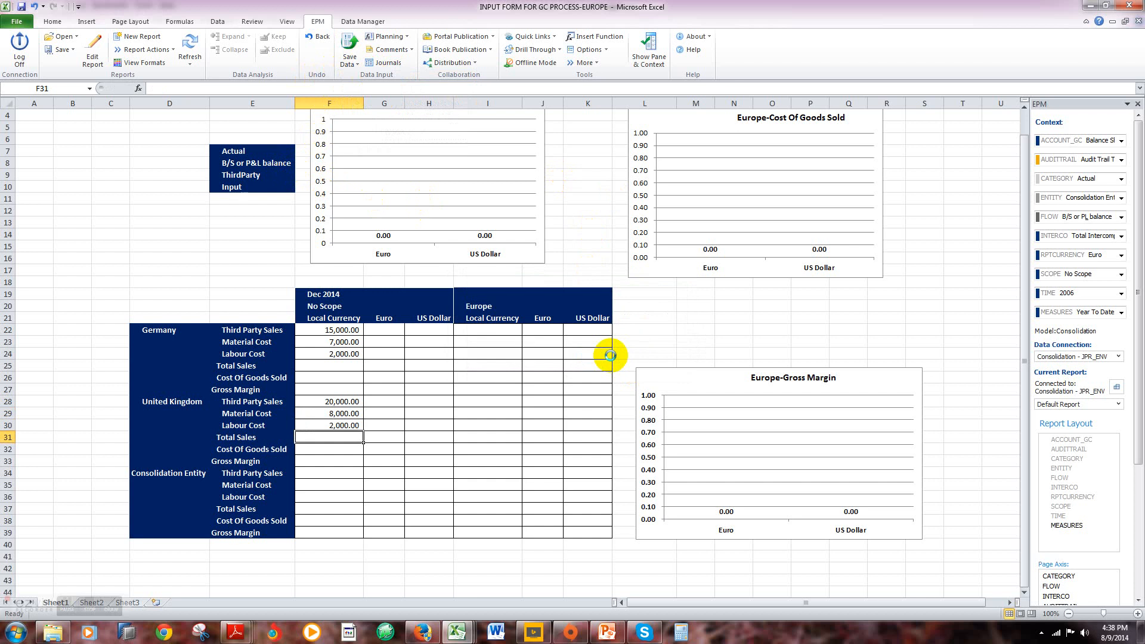
pyautogui.click(675, 392)
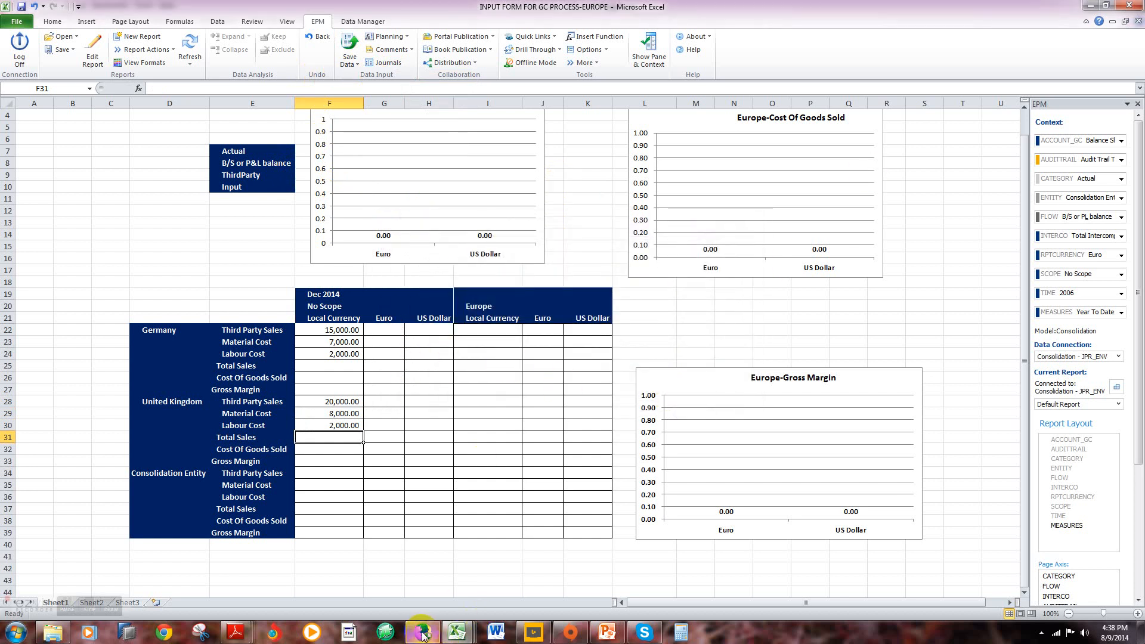
# Step: Switch to the Planning and Consolidation web client in Firefox and open the Consolidation Monitor
pyautogui.moveTo(422, 632)
pyautogui.click(428, 585)
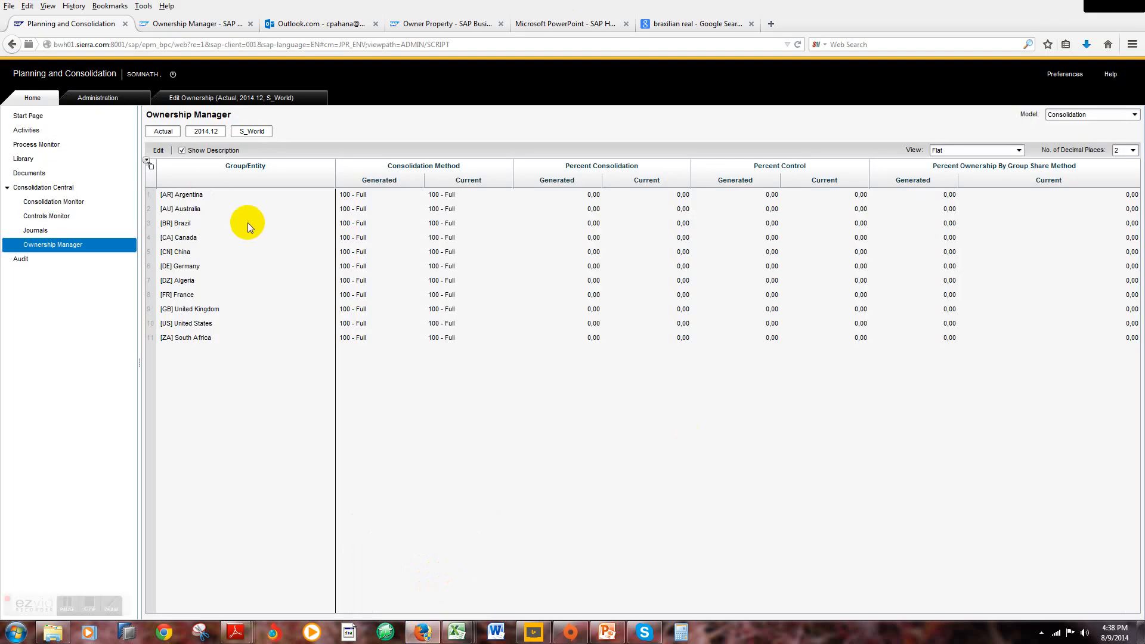
pyautogui.click(80, 203)
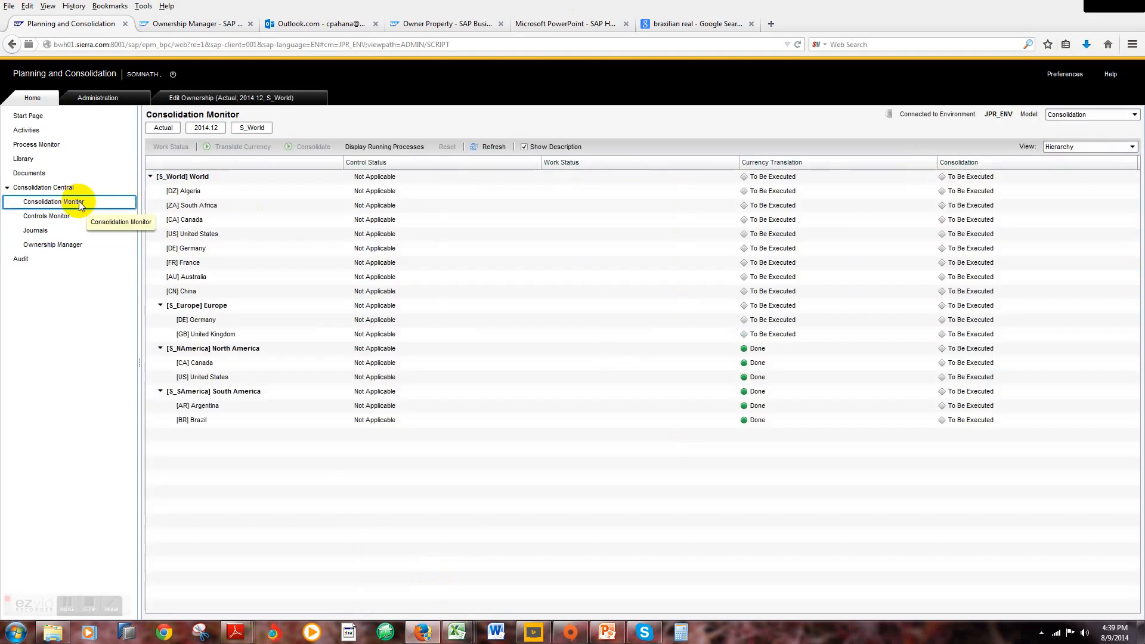
# Step: Run a Full Translation of currency for the S_Europe scope, category Actual, time 2014.12, with rate entity Global
pyautogui.click(154, 309)
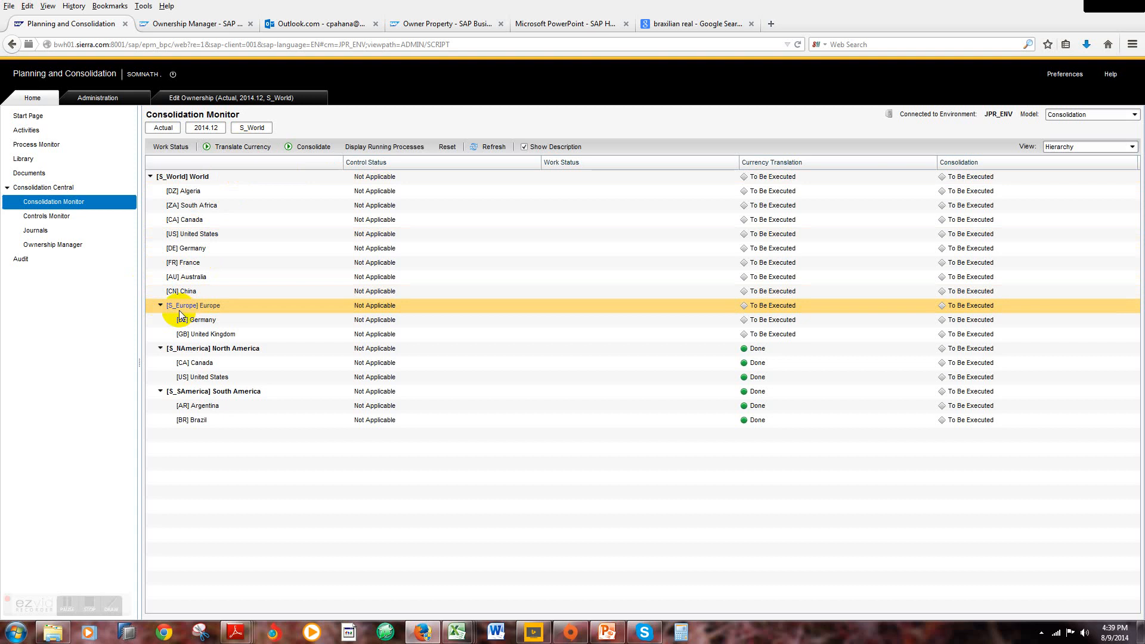
pyautogui.click(247, 150)
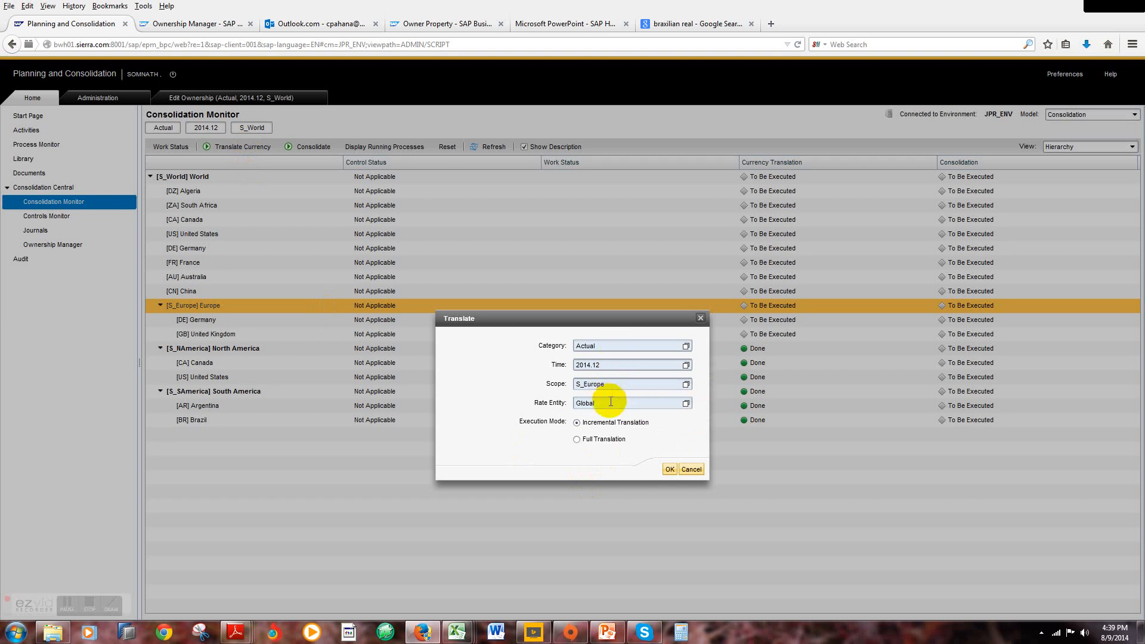
pyautogui.click(577, 439)
pyautogui.click(669, 470)
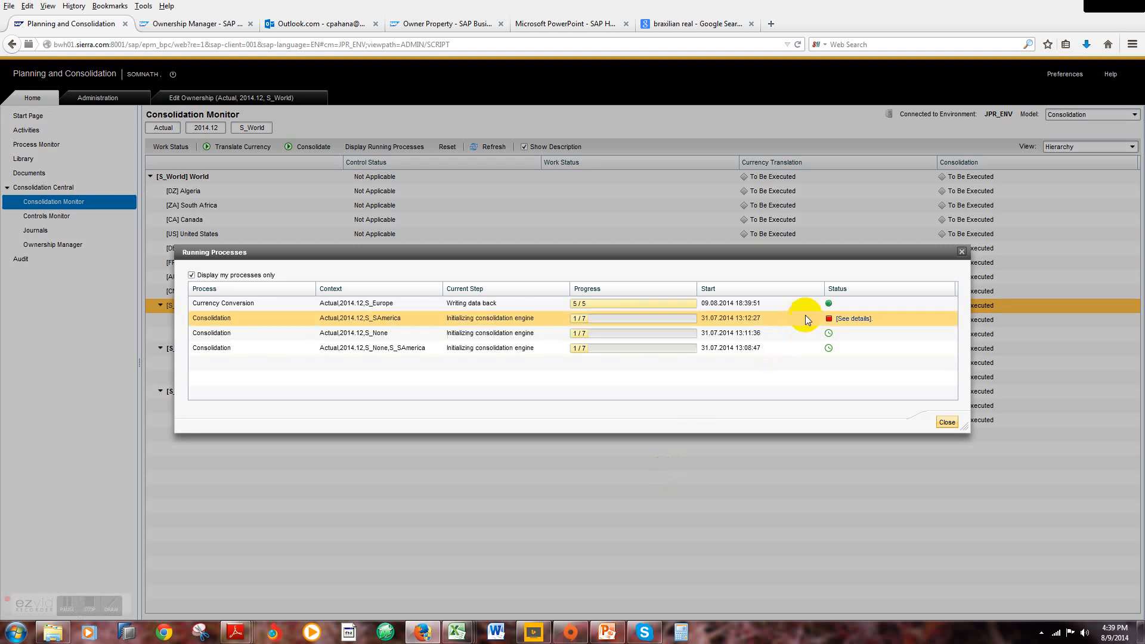
pyautogui.click(945, 423)
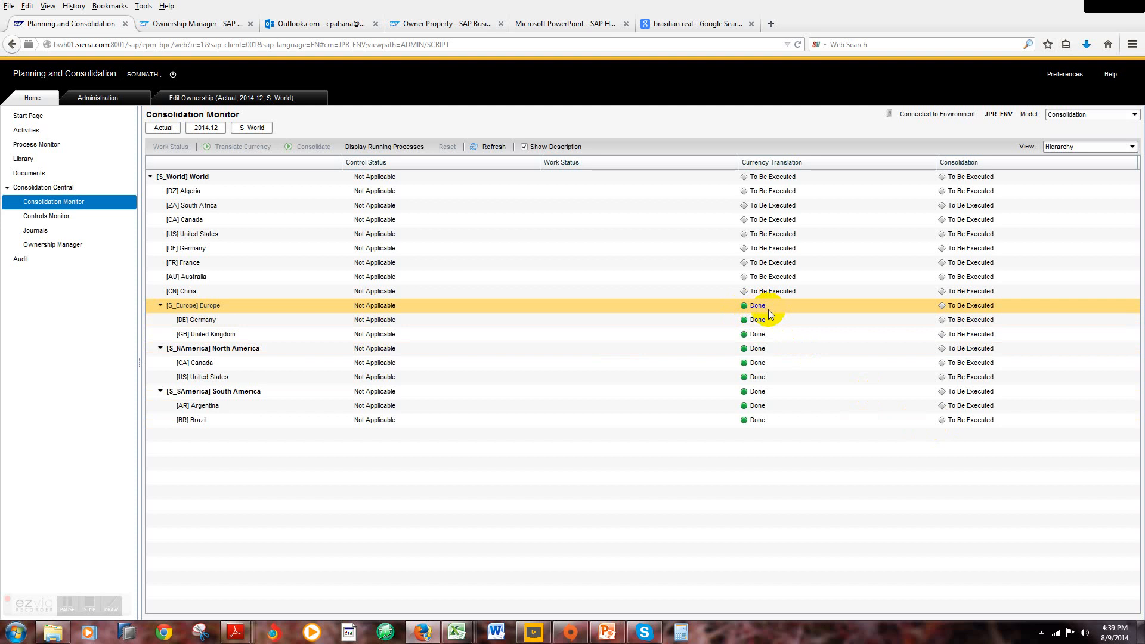
# Step: Return to the Europe input form in Excel, refresh its worksheet, and check the Consolidation Entity's Third Party Sales in Euro and US Dollar
pyautogui.moveTo(452, 636)
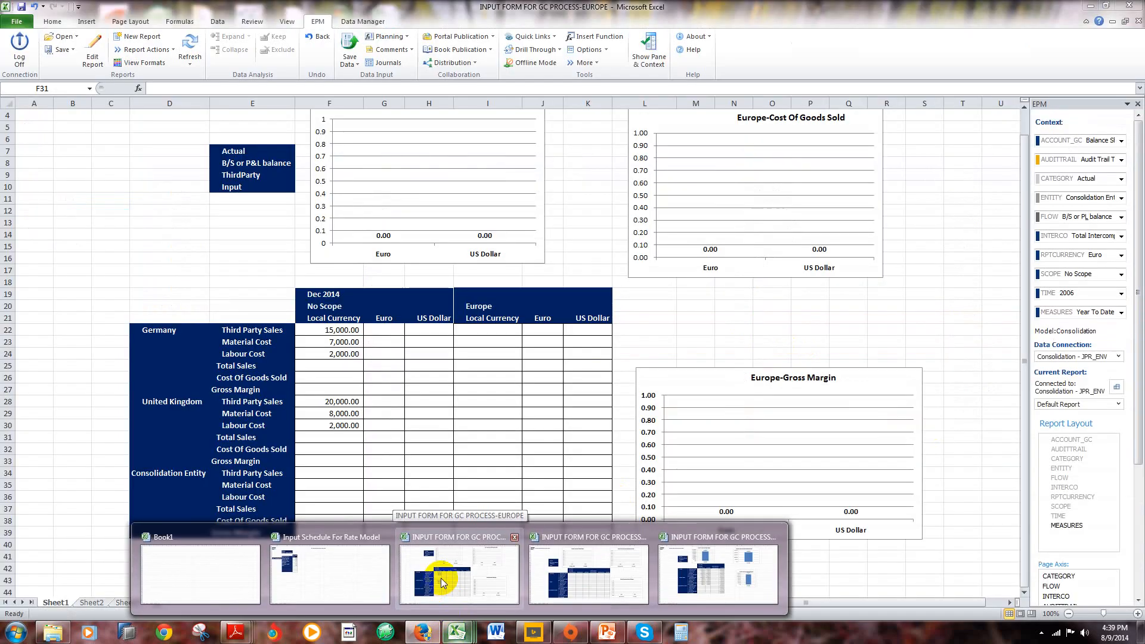
pyautogui.click(441, 578)
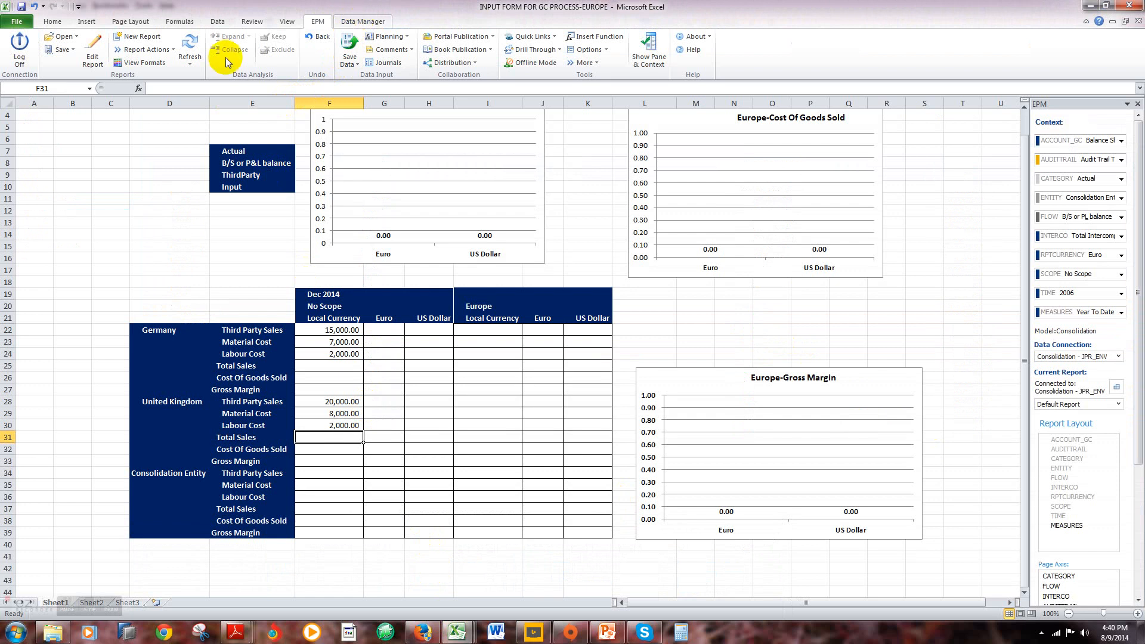
pyautogui.click(191, 60)
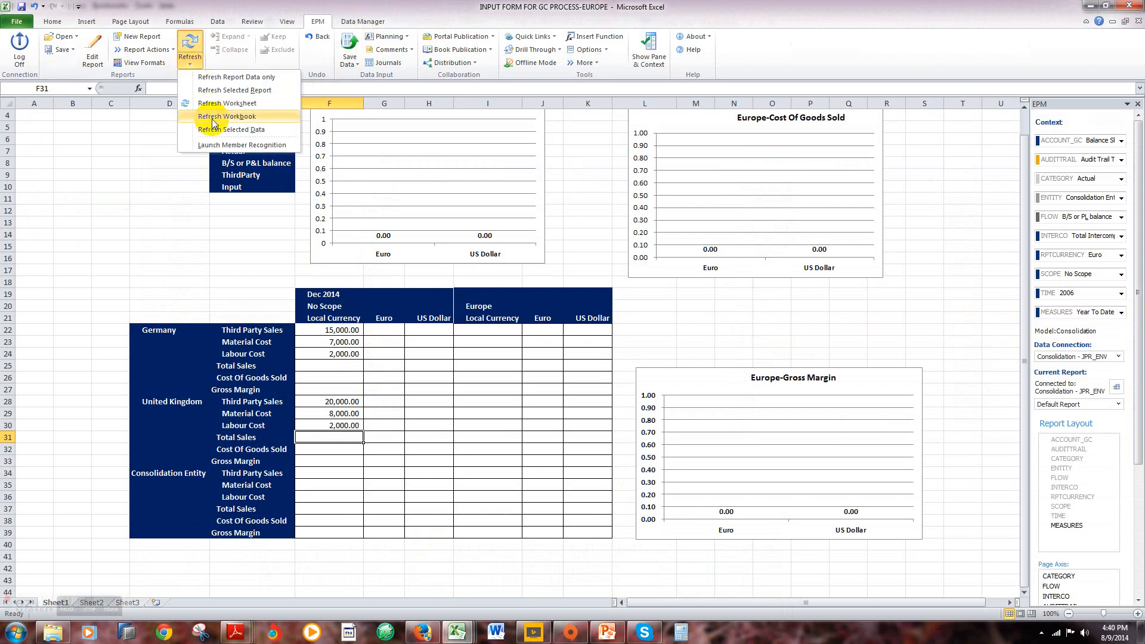
pyautogui.click(209, 104)
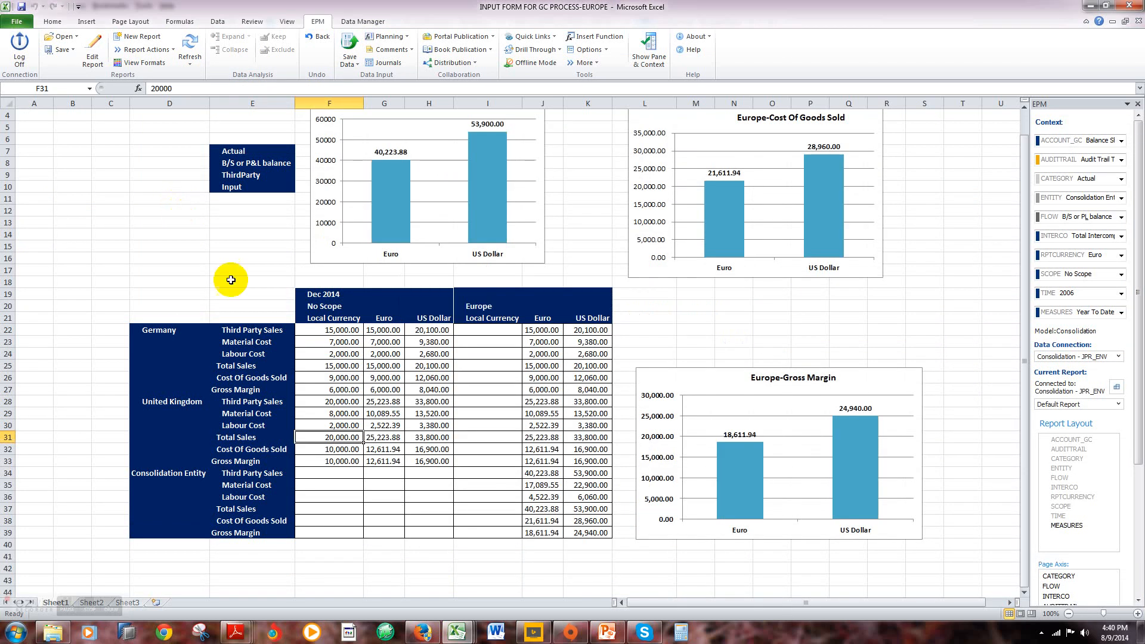
pyautogui.click(541, 474)
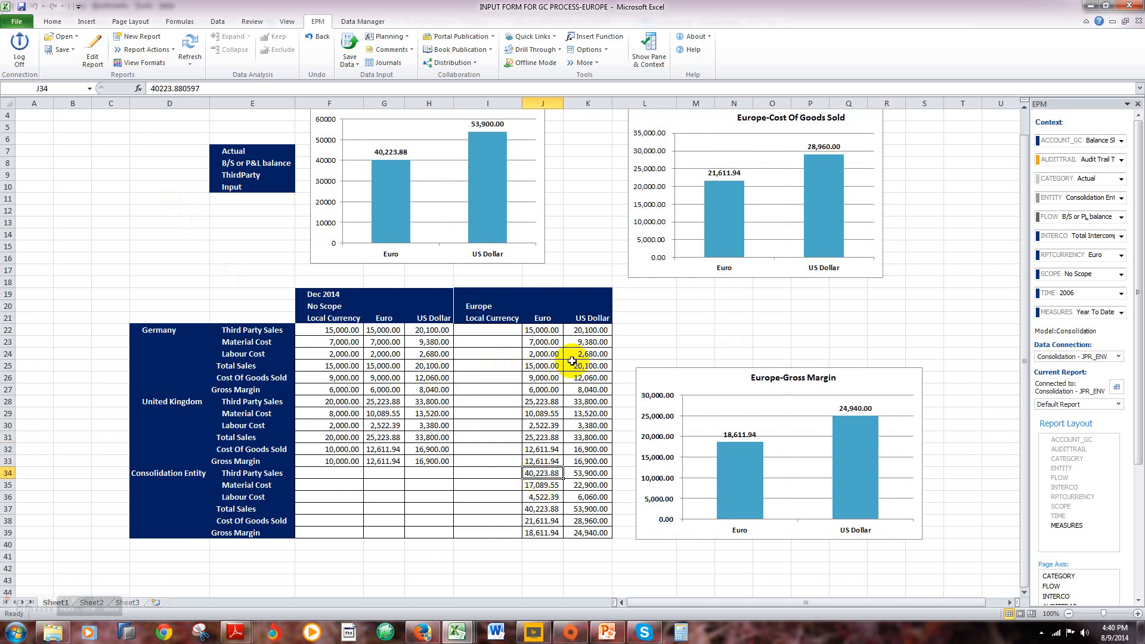
pyautogui.press('Right')
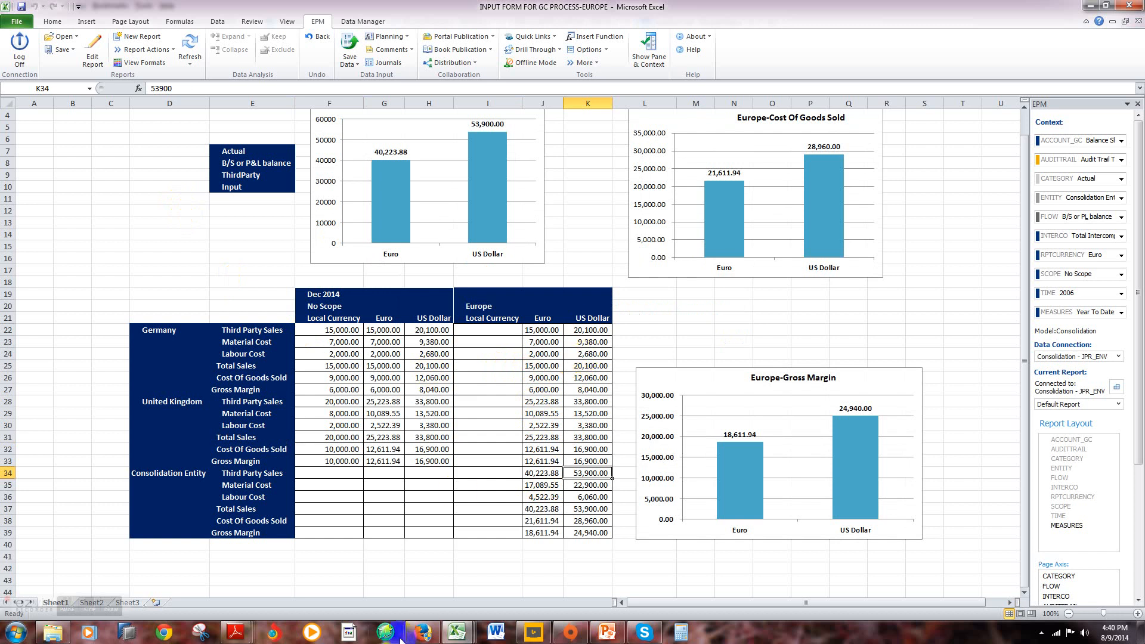
# Step: Switch to the Planning and Consolidation web client in Firefox and examine the INPUTCURRENCY dimension's members in the environment administration
pyautogui.moveTo(427, 612)
pyautogui.click(425, 584)
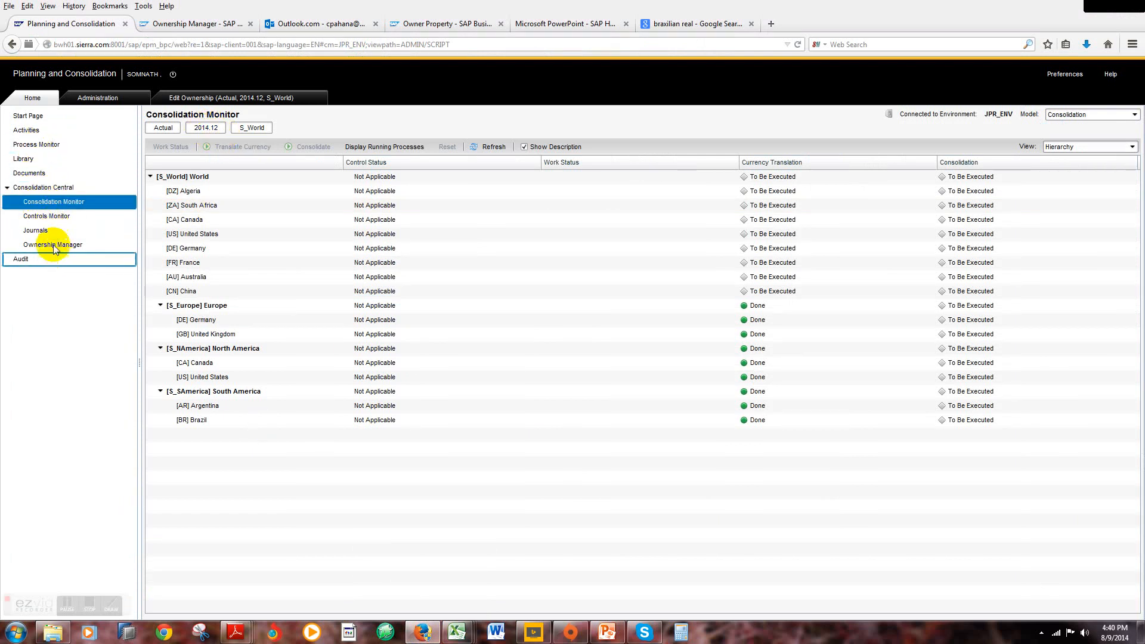
pyautogui.click(101, 101)
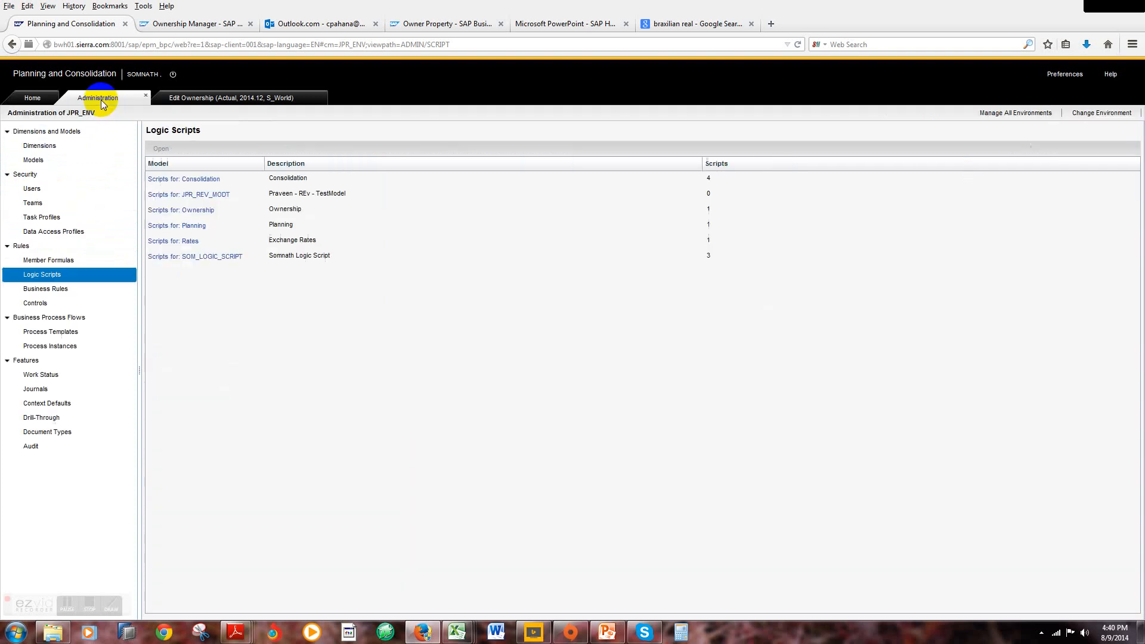
pyautogui.click(49, 146)
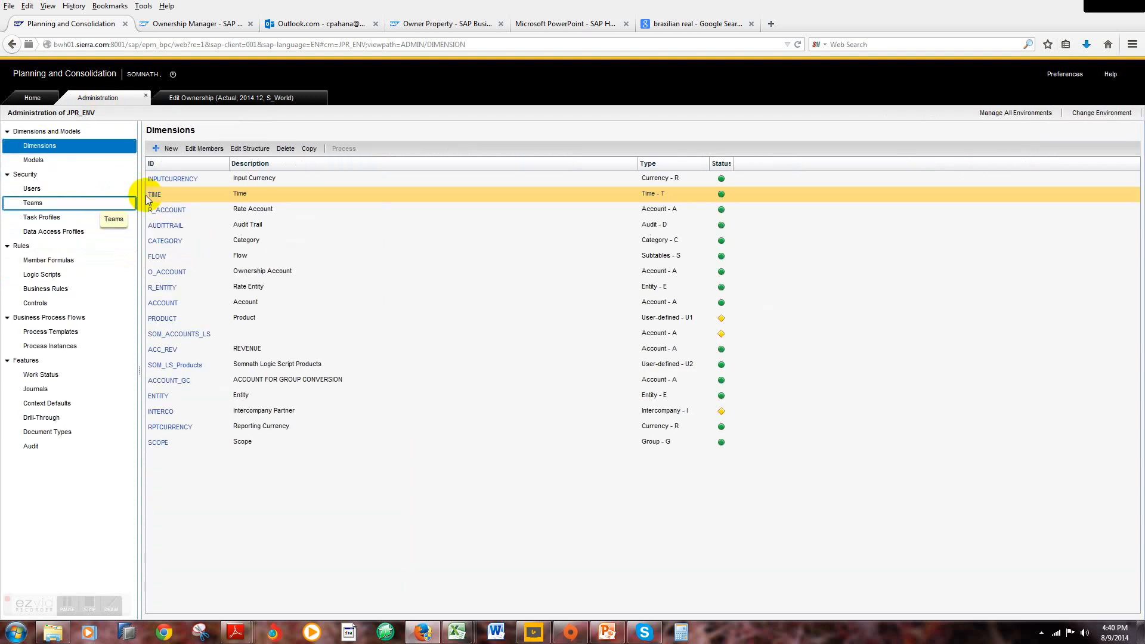
pyautogui.click(182, 179)
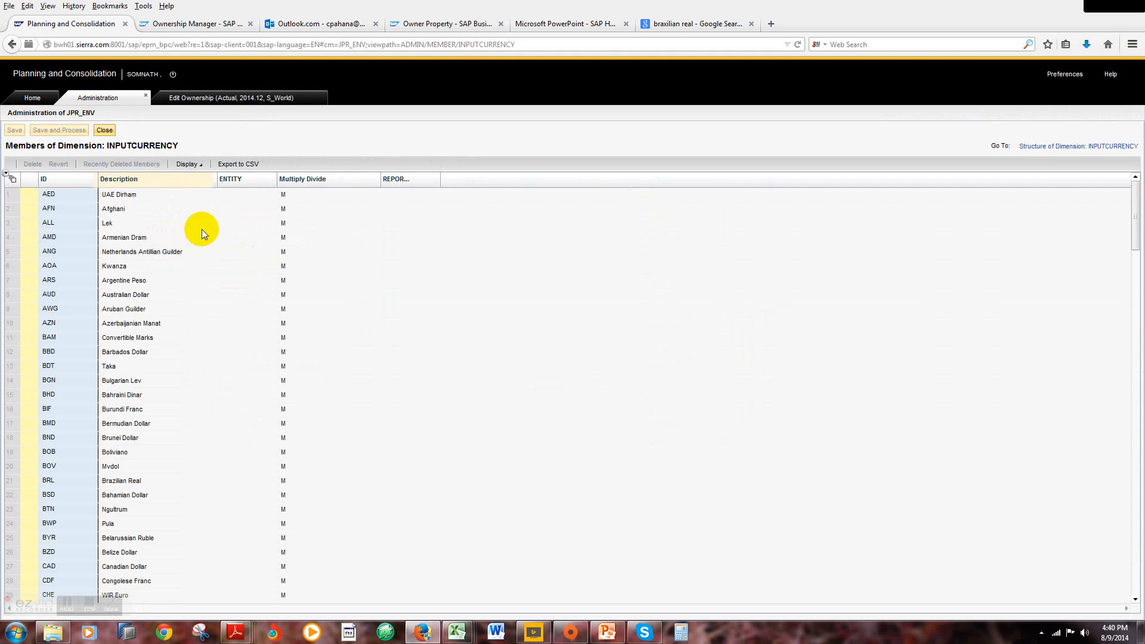
pyautogui.click(104, 130)
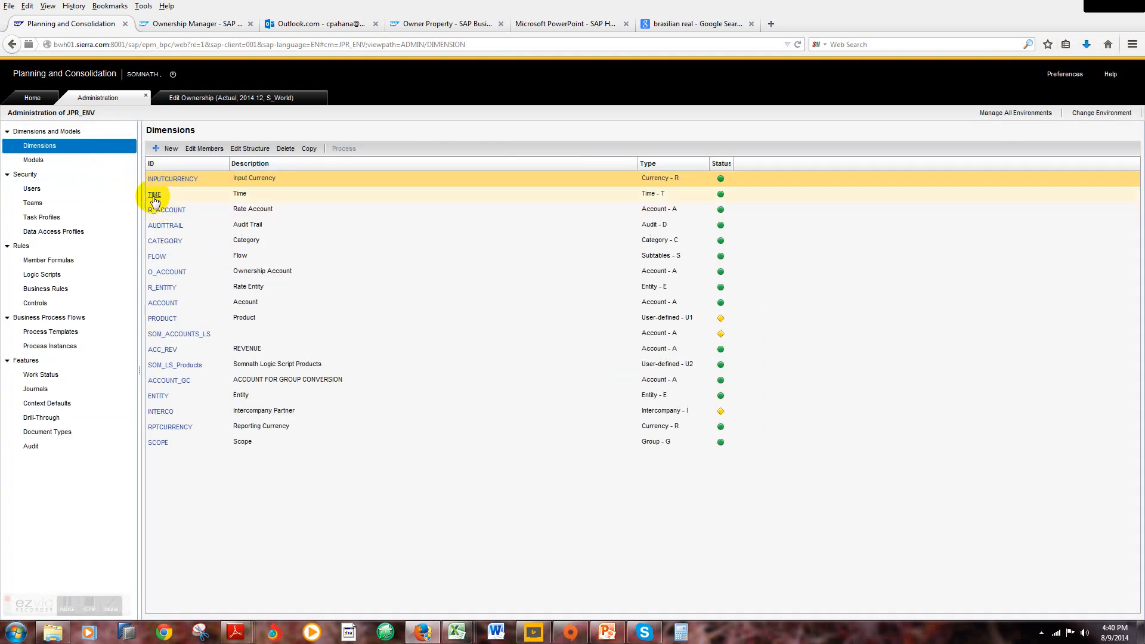
# Step: Examine the members of the TIME dimension and of the R_ACCOUNT rate account dimension
pyautogui.click(154, 196)
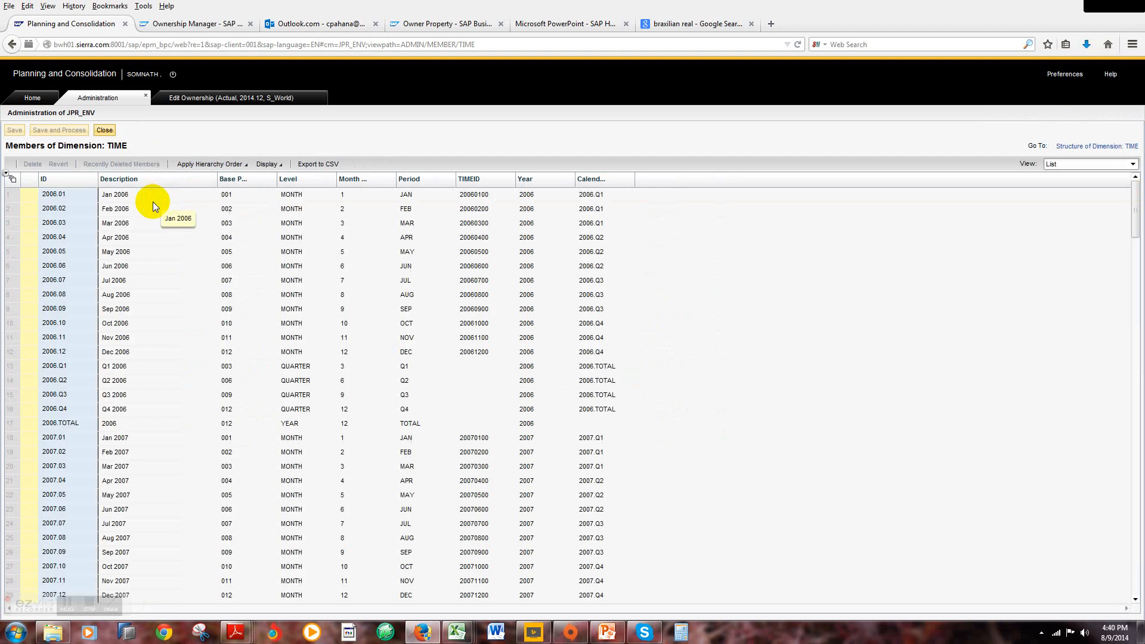
pyautogui.click(106, 131)
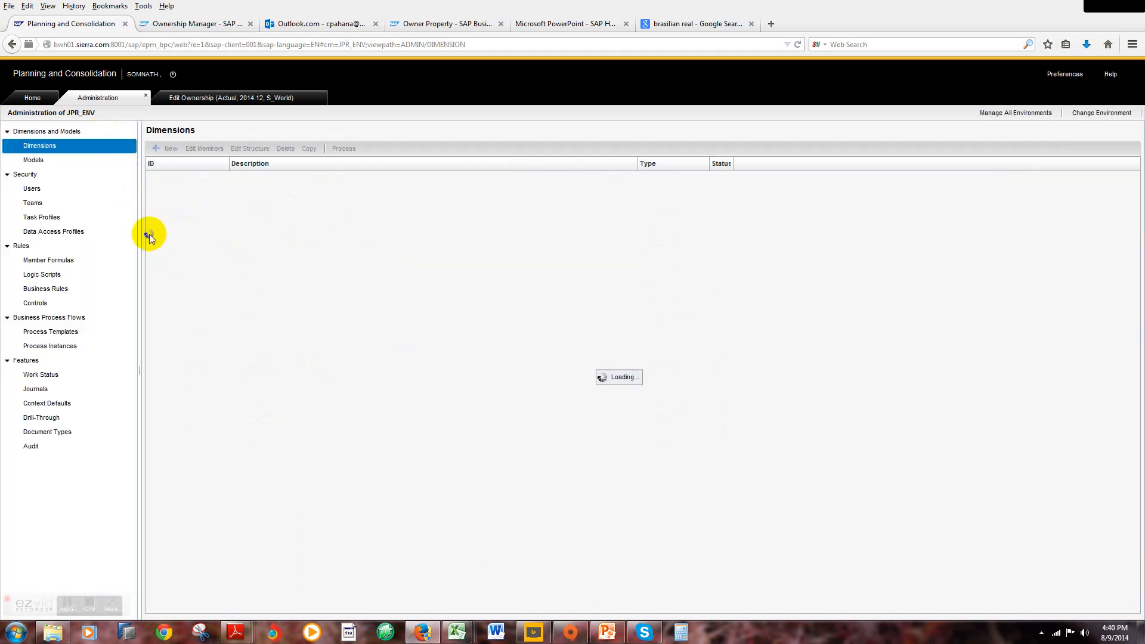
pyautogui.click(167, 210)
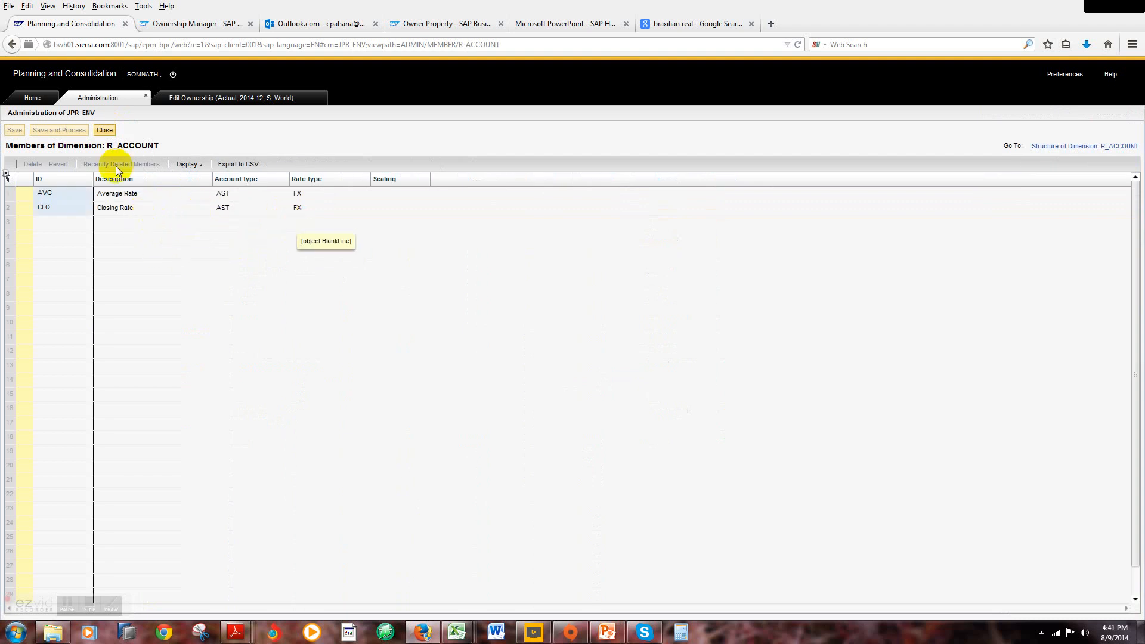
pyautogui.click(105, 129)
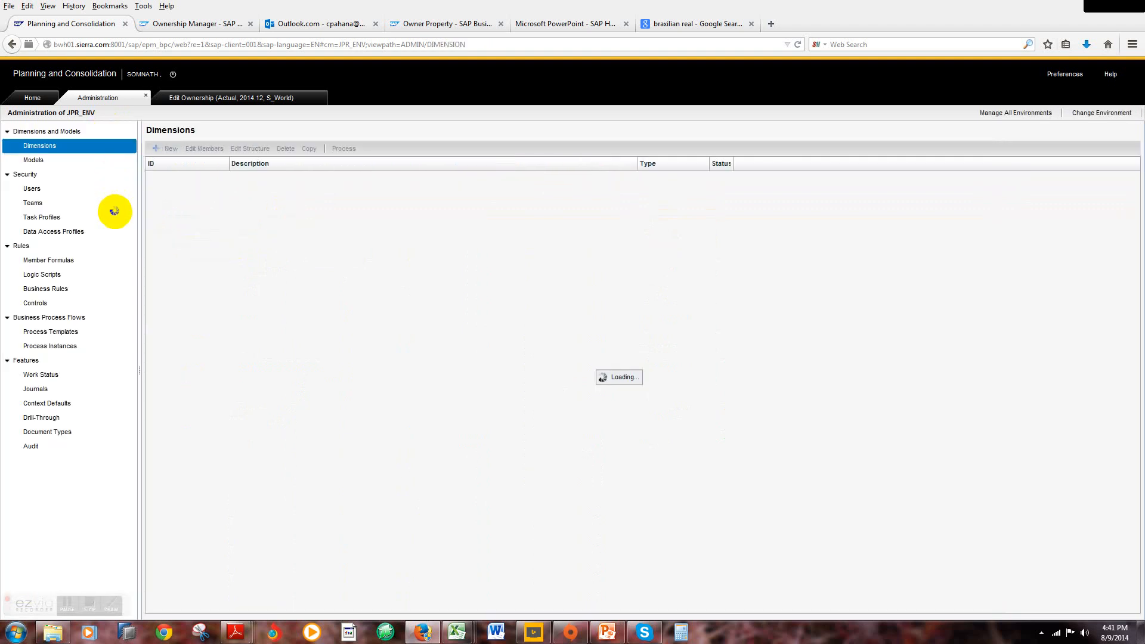
# Step: Examine the AUDITTRAIL dimension's members, including the Is Translated property of Input, and open the members of CATEGORY
pyautogui.click(159, 225)
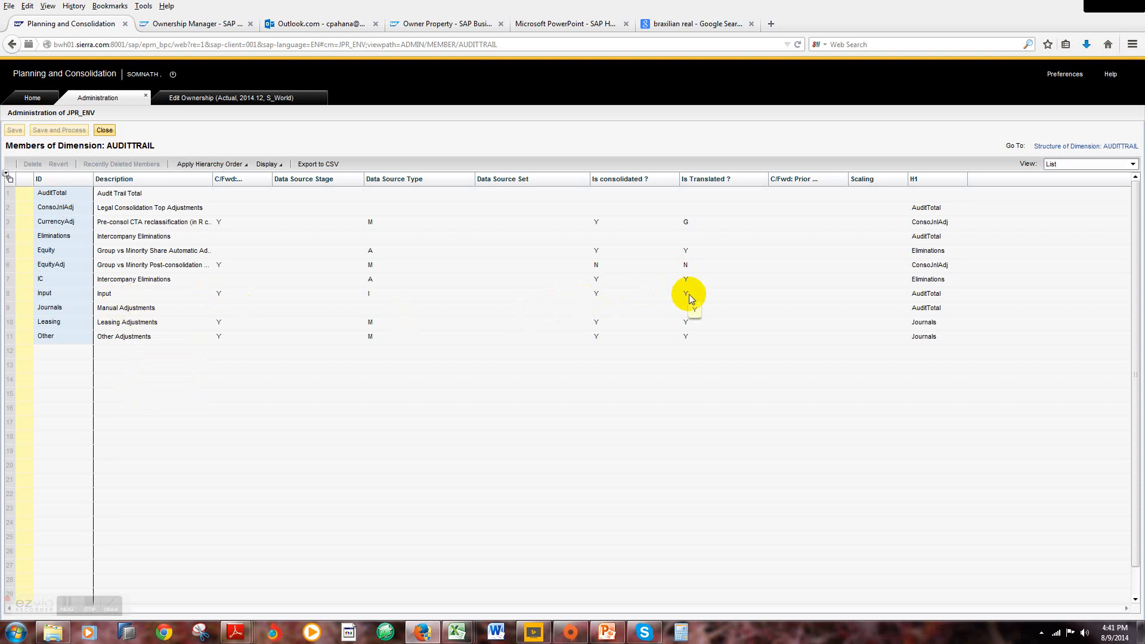
pyautogui.click(104, 130)
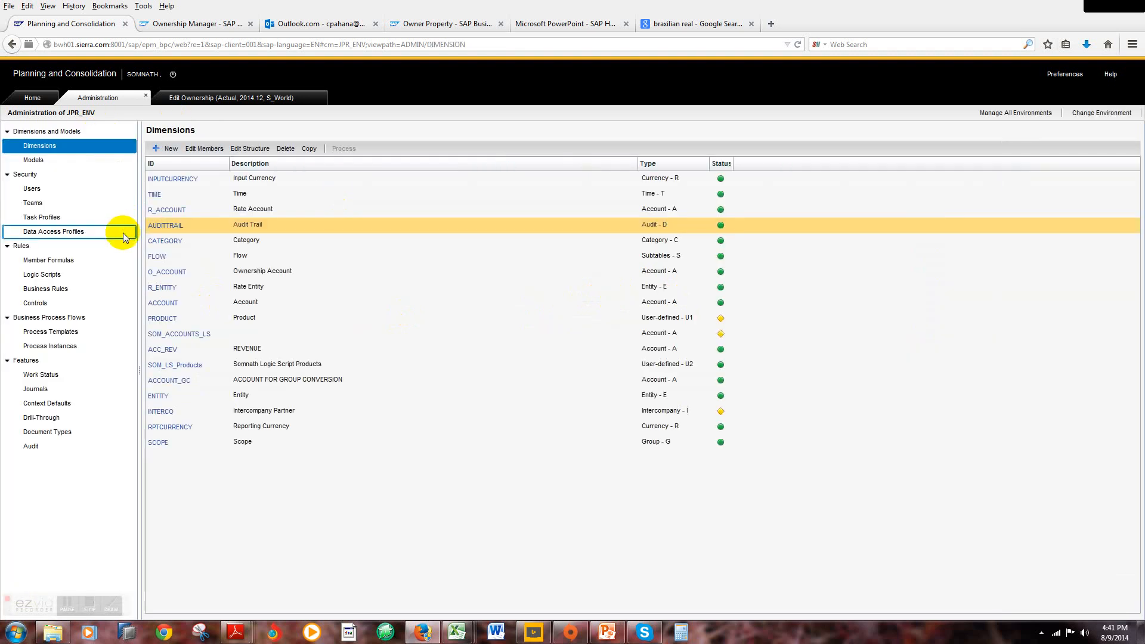
pyautogui.click(173, 242)
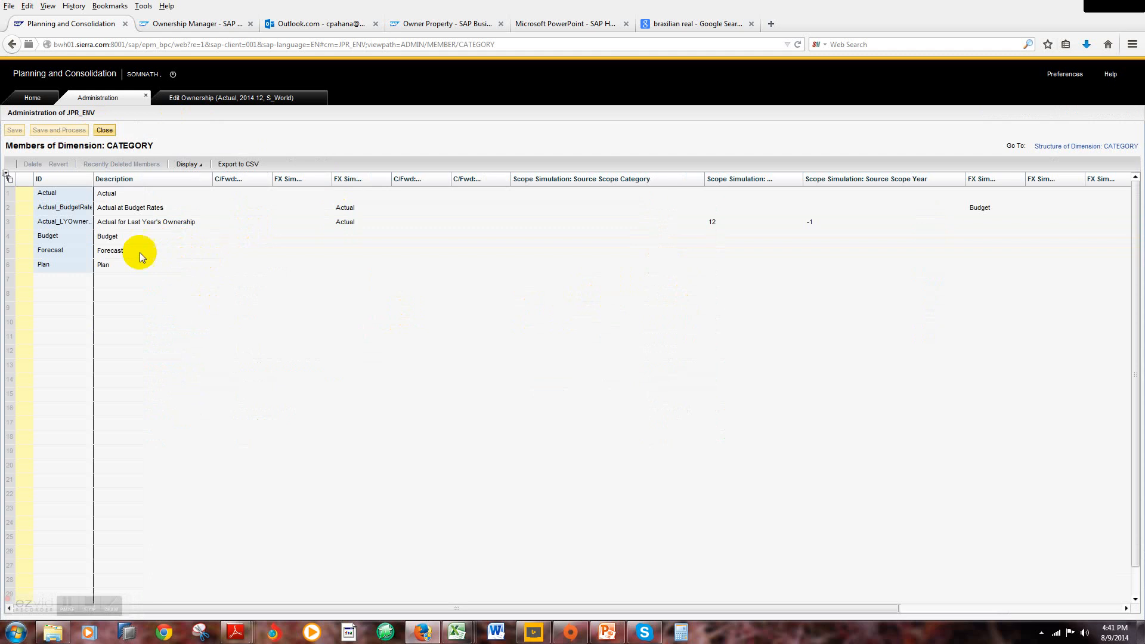
# Step: Leave the CATEGORY members and examine the members of the FLOW dimension and of the O_ACCOUNT ownership account dimension
pyautogui.click(104, 130)
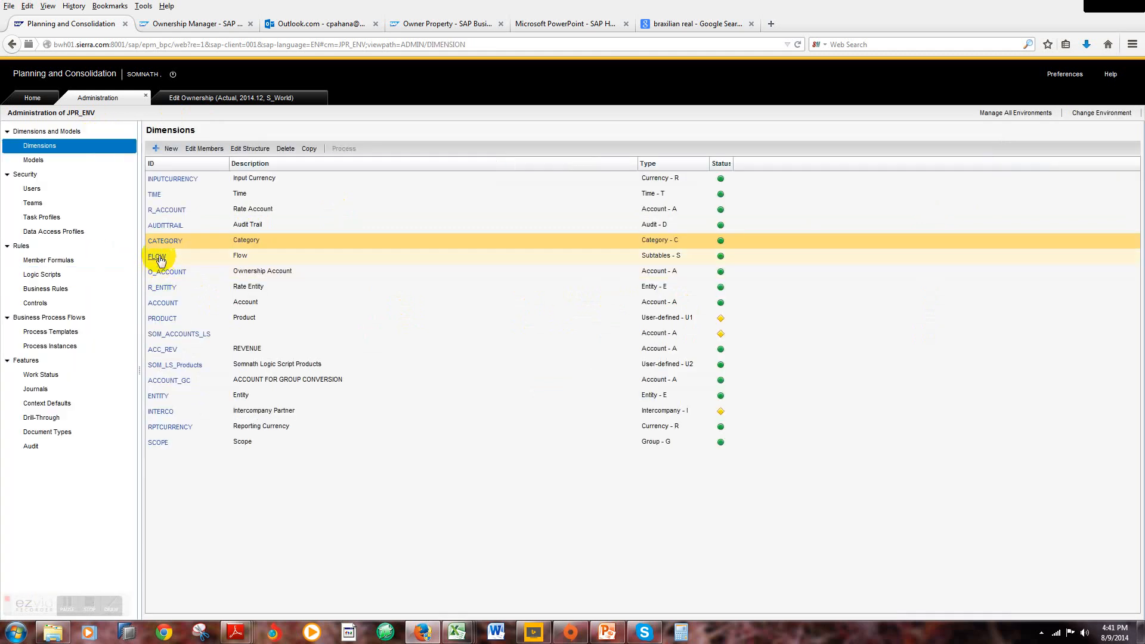
pyautogui.click(158, 257)
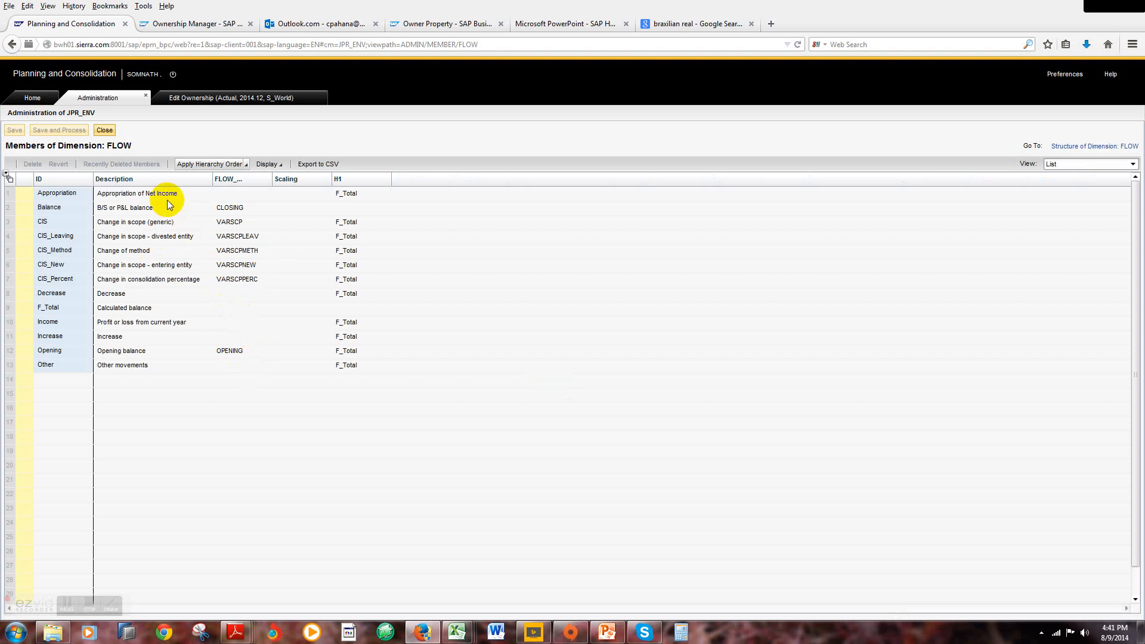
pyautogui.click(108, 130)
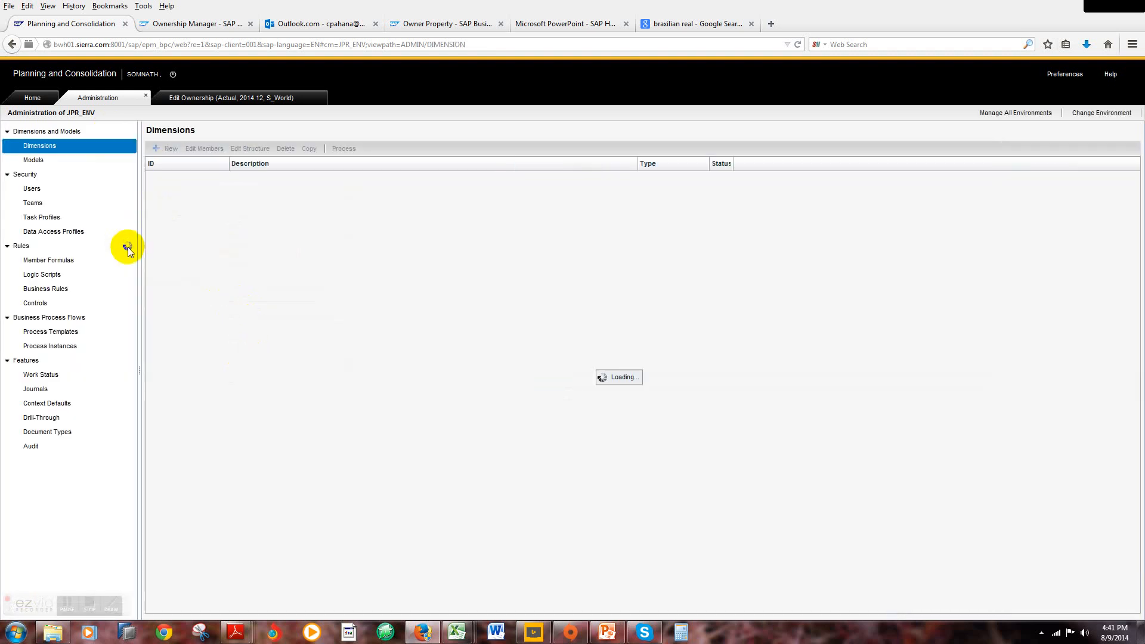
pyautogui.click(167, 273)
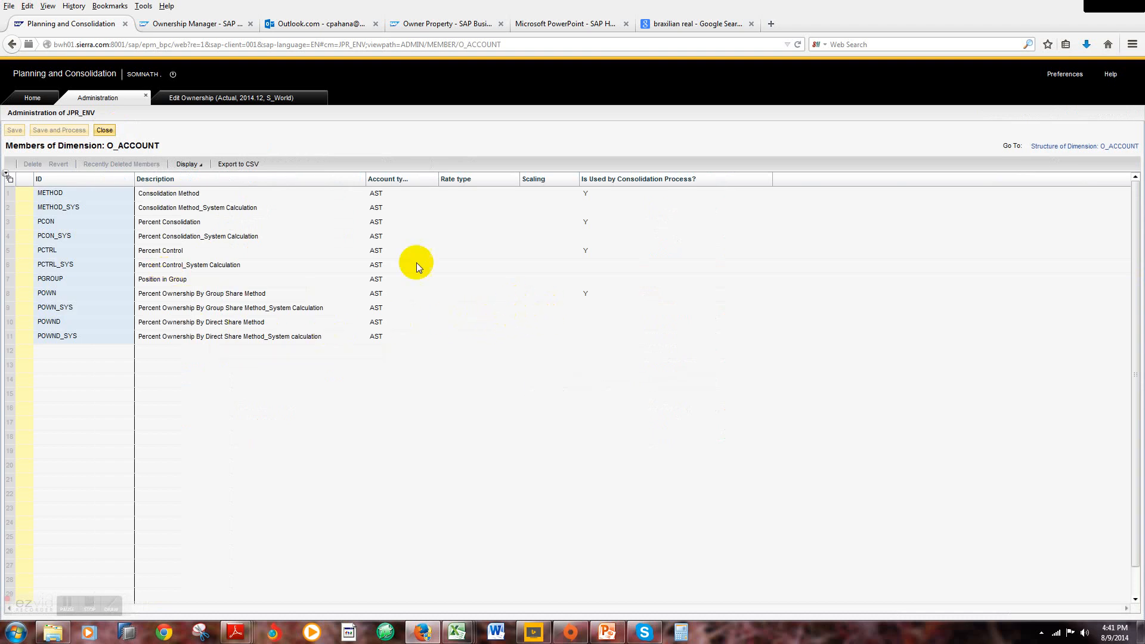
pyautogui.click(105, 131)
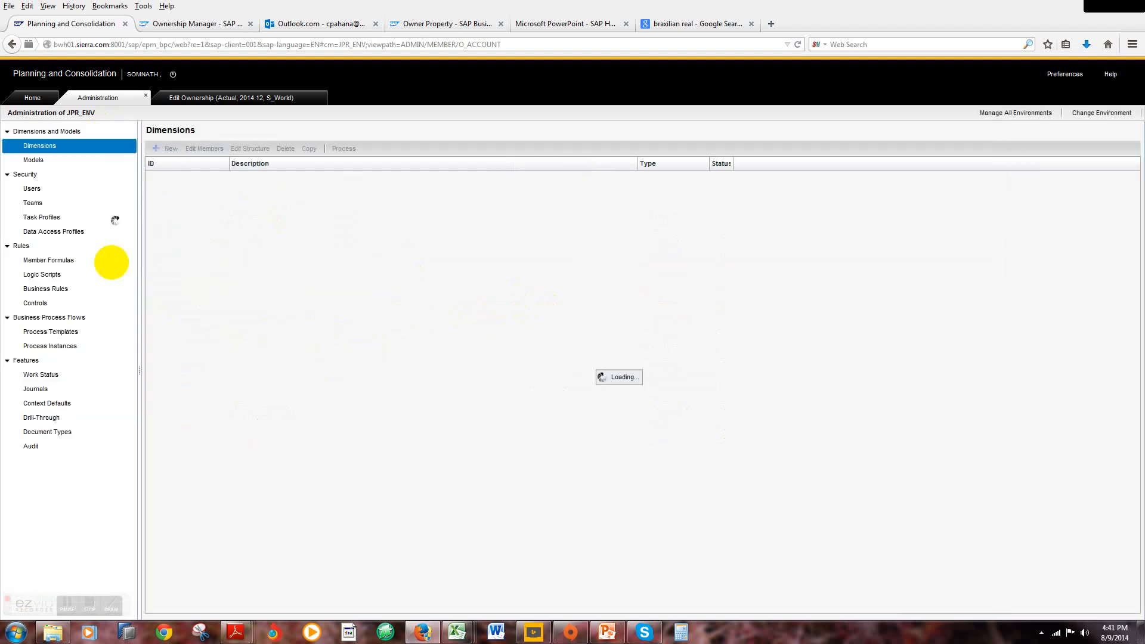
# Step: View the members of the R_ENTITY rate entity dimension and of the ACCOUNT dimension
pyautogui.click(161, 289)
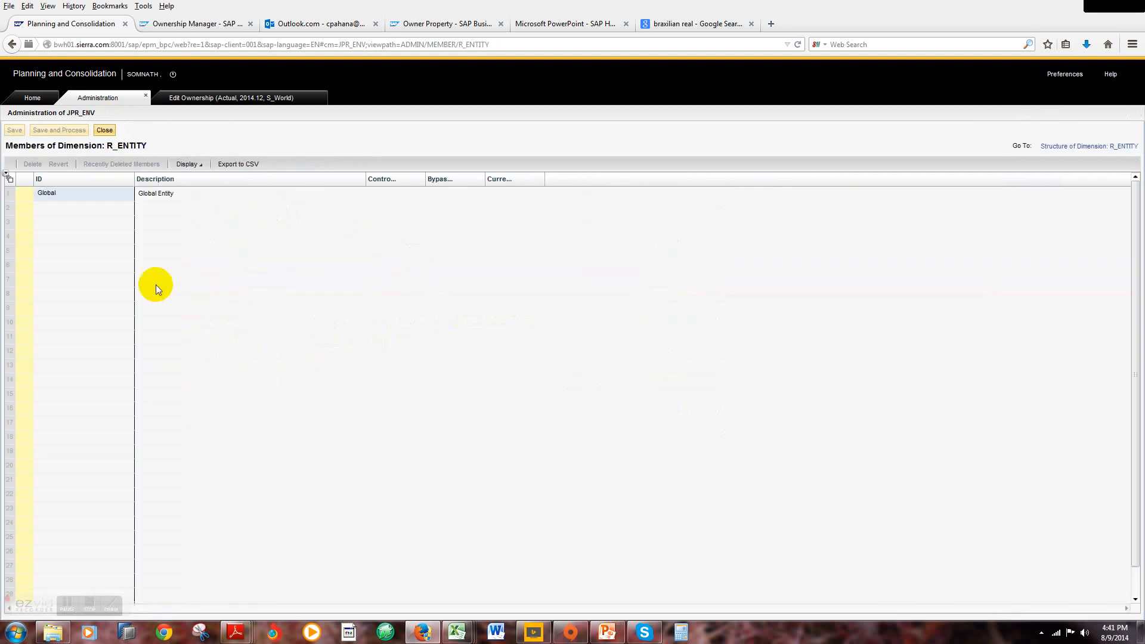
pyautogui.click(104, 131)
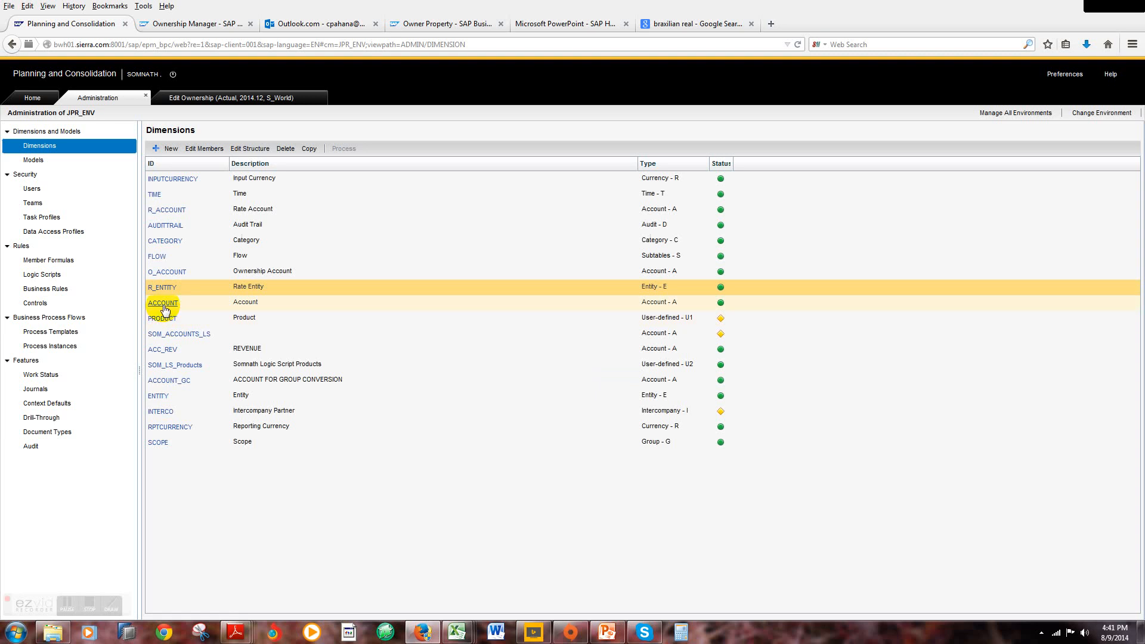
pyautogui.click(162, 302)
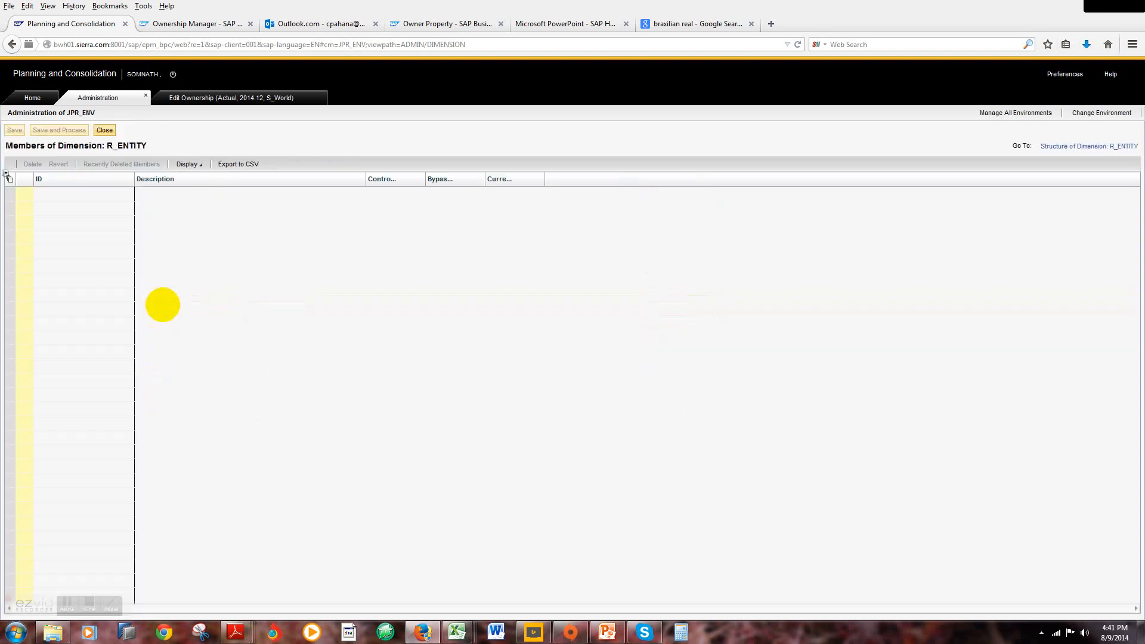
pyautogui.click(105, 130)
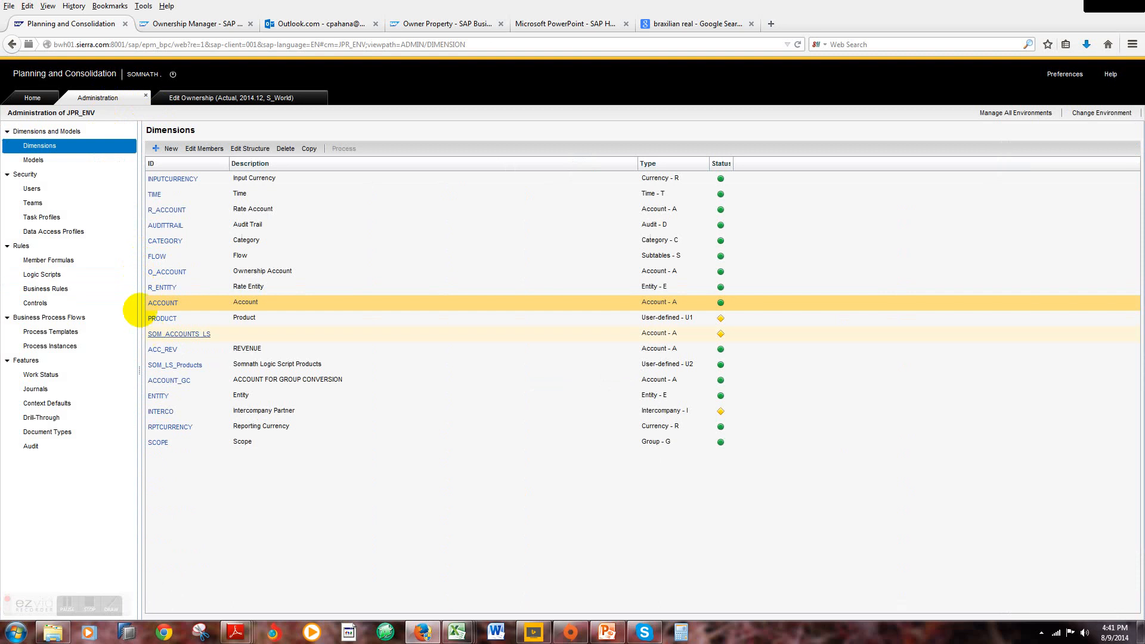
# Step: Examine the account and rate types of the ACCOUNT_GC members and the currencies and parents of the ENTITY members
pyautogui.click(170, 380)
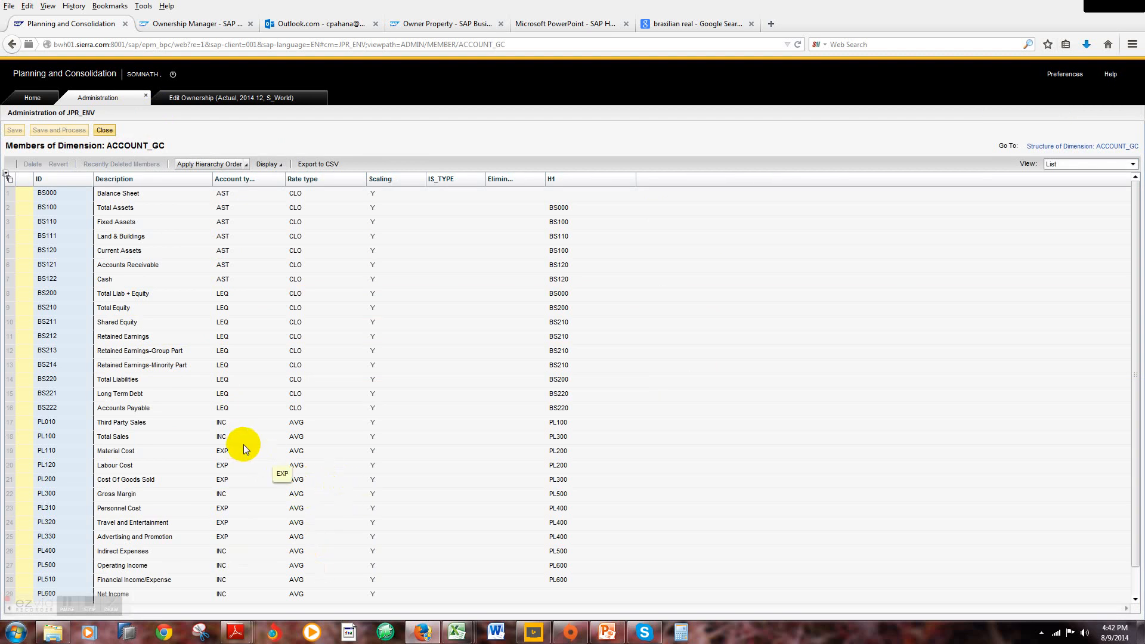
pyautogui.click(104, 130)
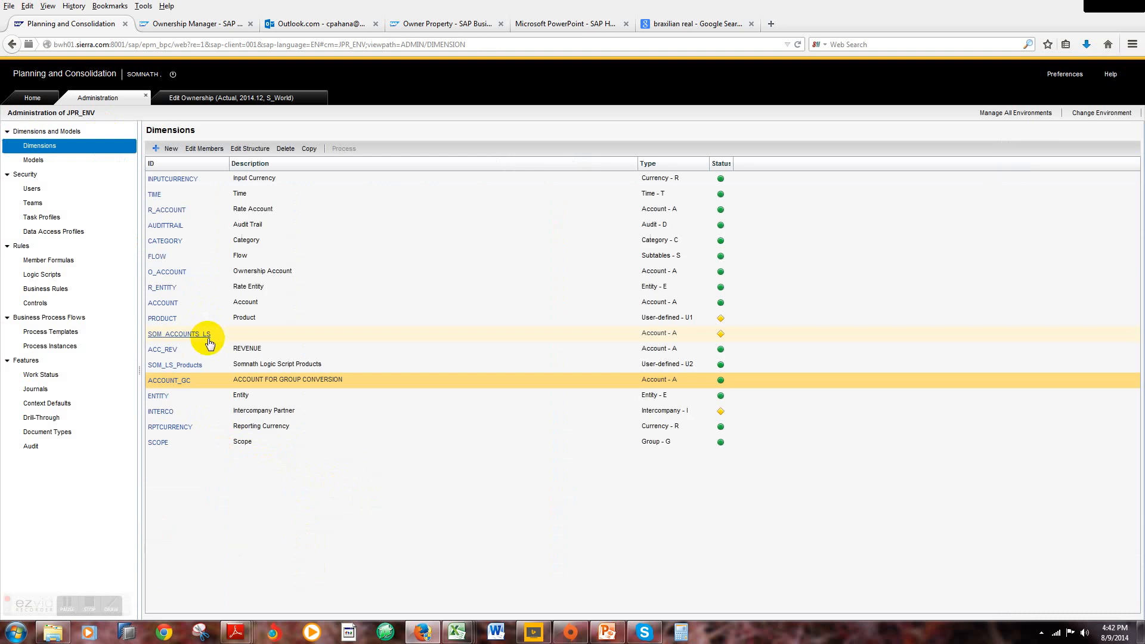
pyautogui.click(159, 394)
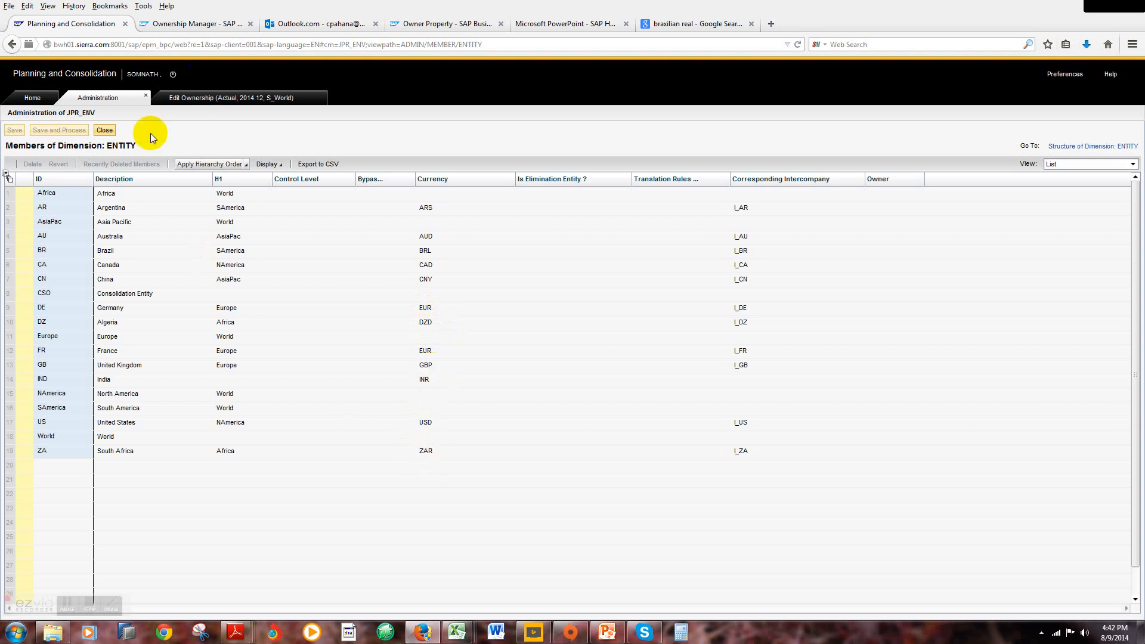
pyautogui.click(105, 131)
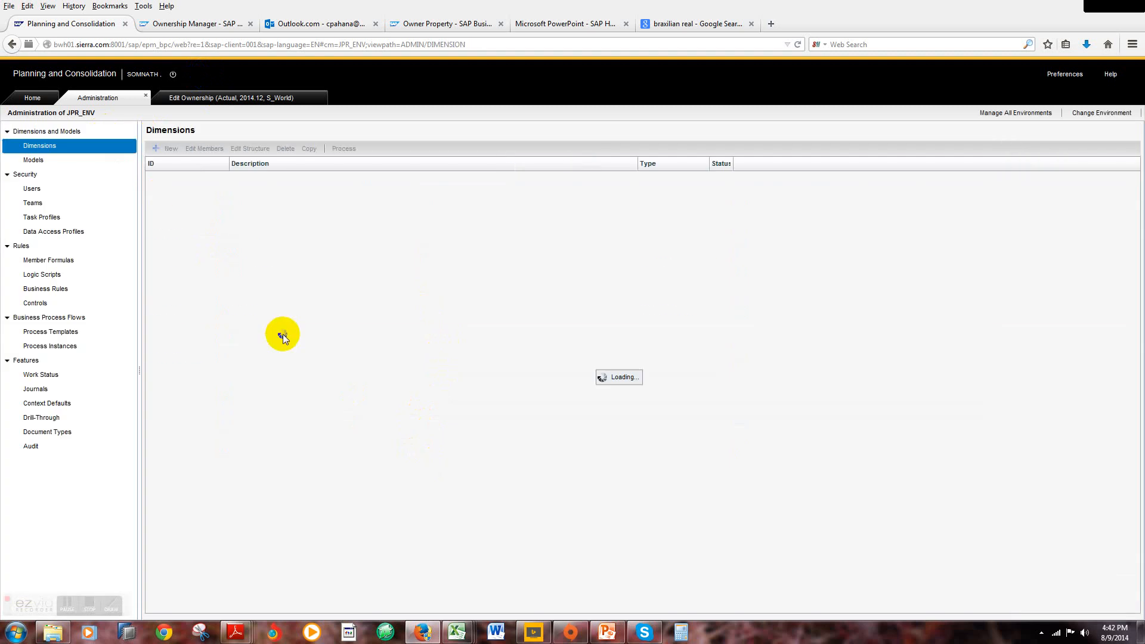
# Step: Examine the members of the INTERCO intercompany partner dimension and of the RPTCURRENCY reporting currency dimension
pyautogui.click(171, 415)
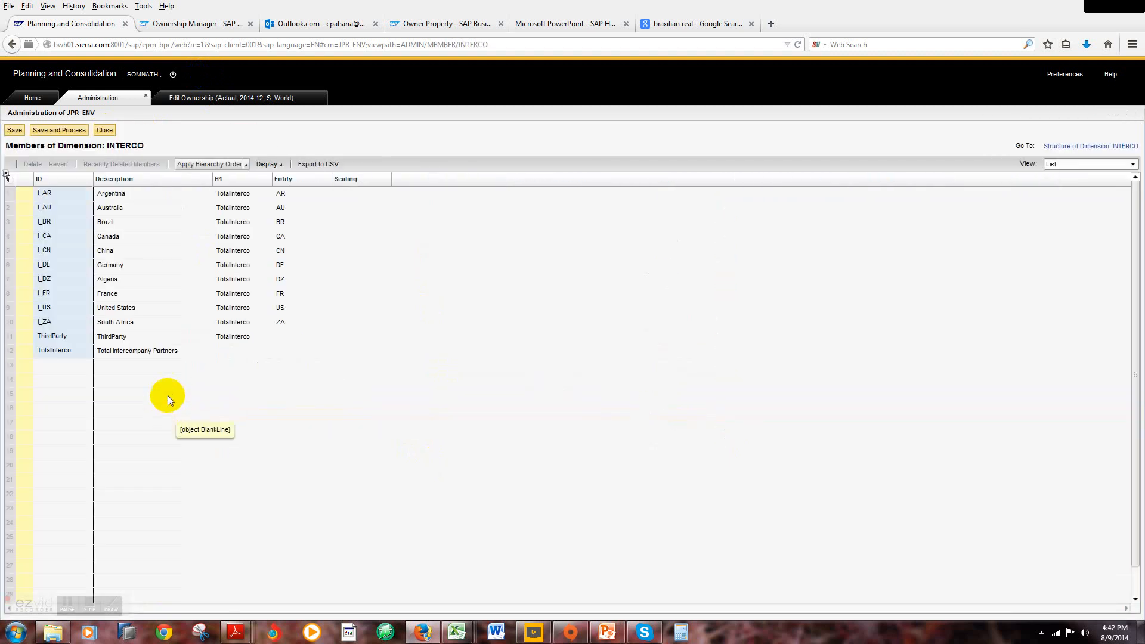
pyautogui.click(102, 131)
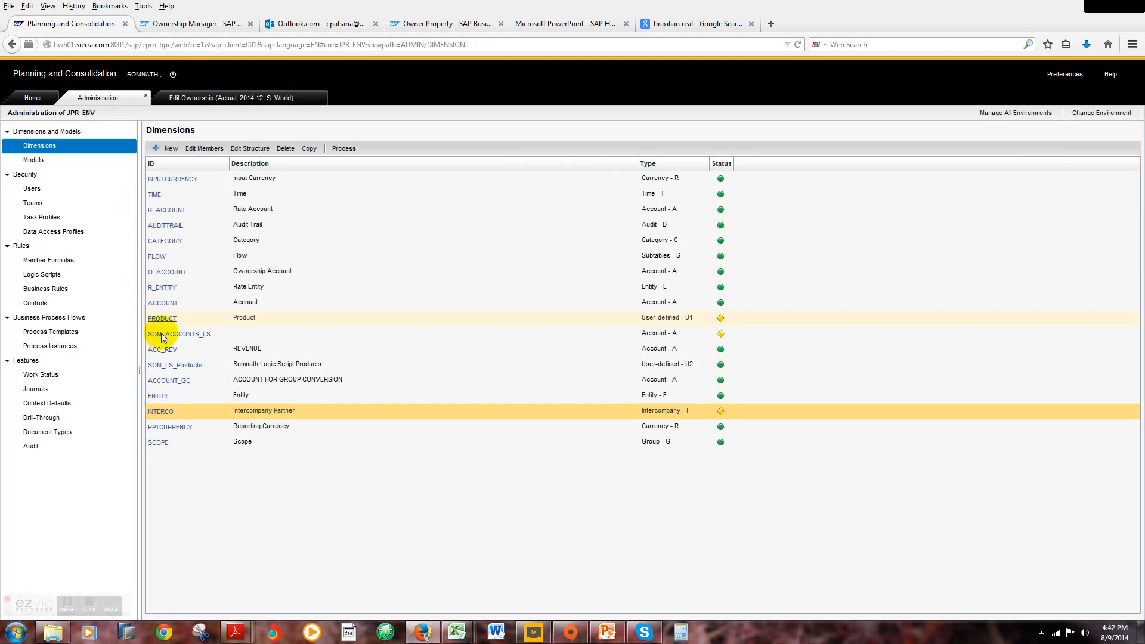
pyautogui.click(170, 428)
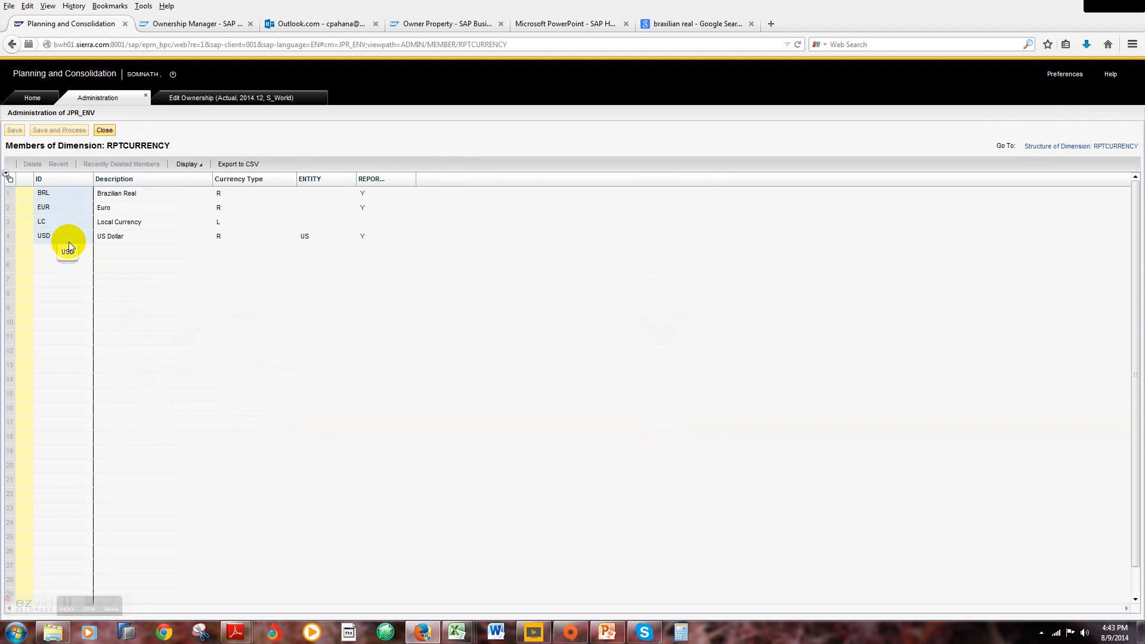
pyautogui.click(104, 130)
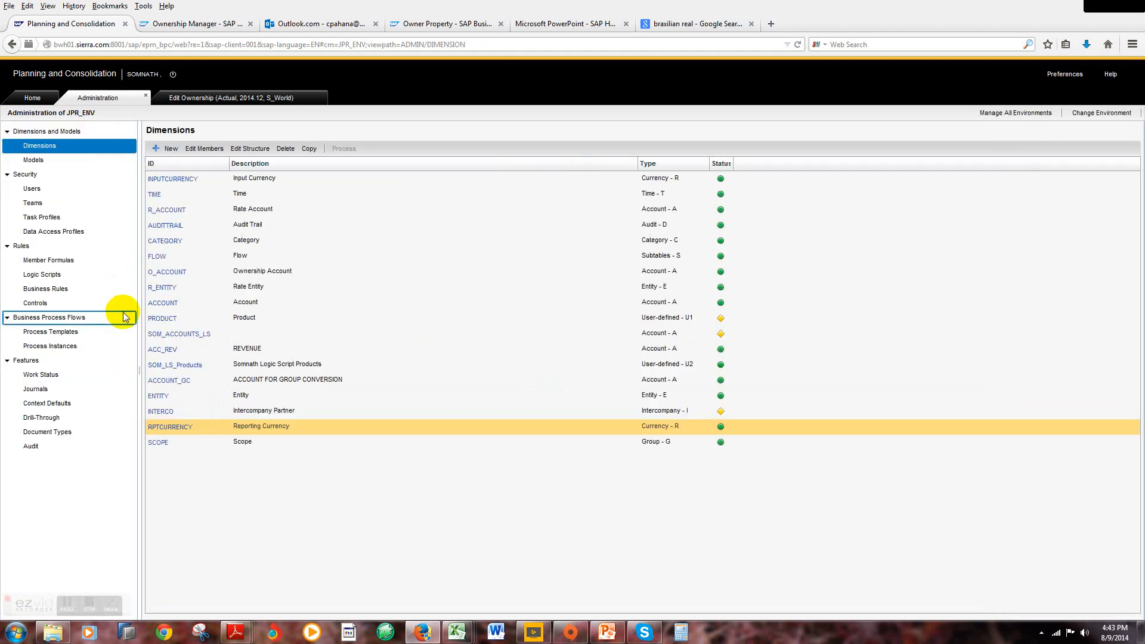
# Step: Examine the SCOPE dimension's members with their currency type, entity and group currency properties, and return to the dimension list
pyautogui.click(159, 442)
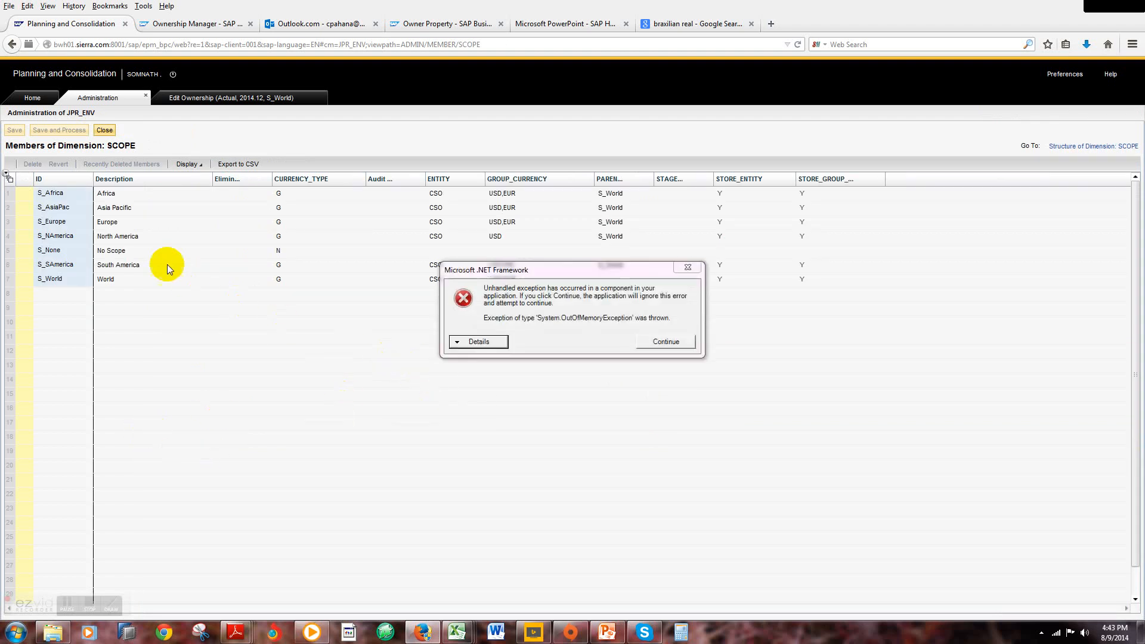
pyautogui.click(689, 266)
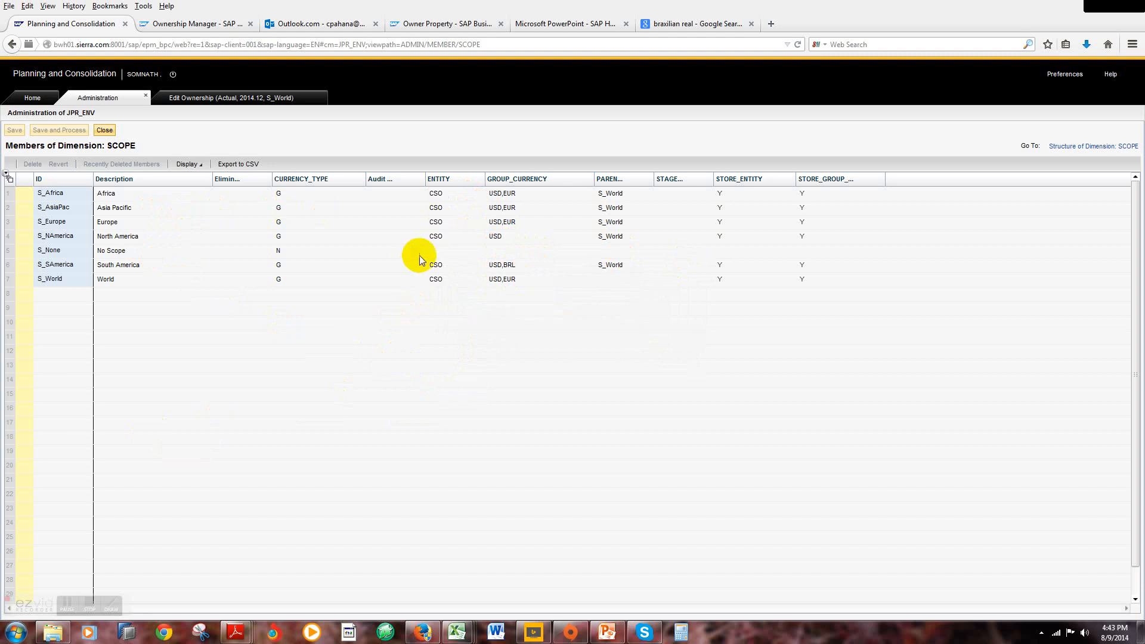
pyautogui.click(104, 130)
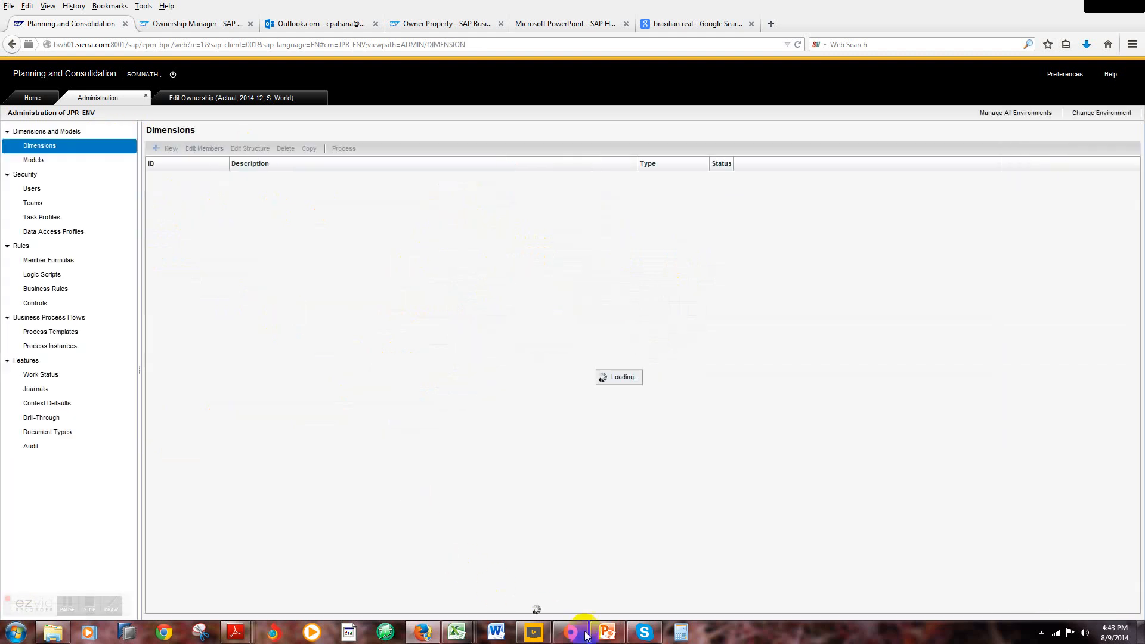